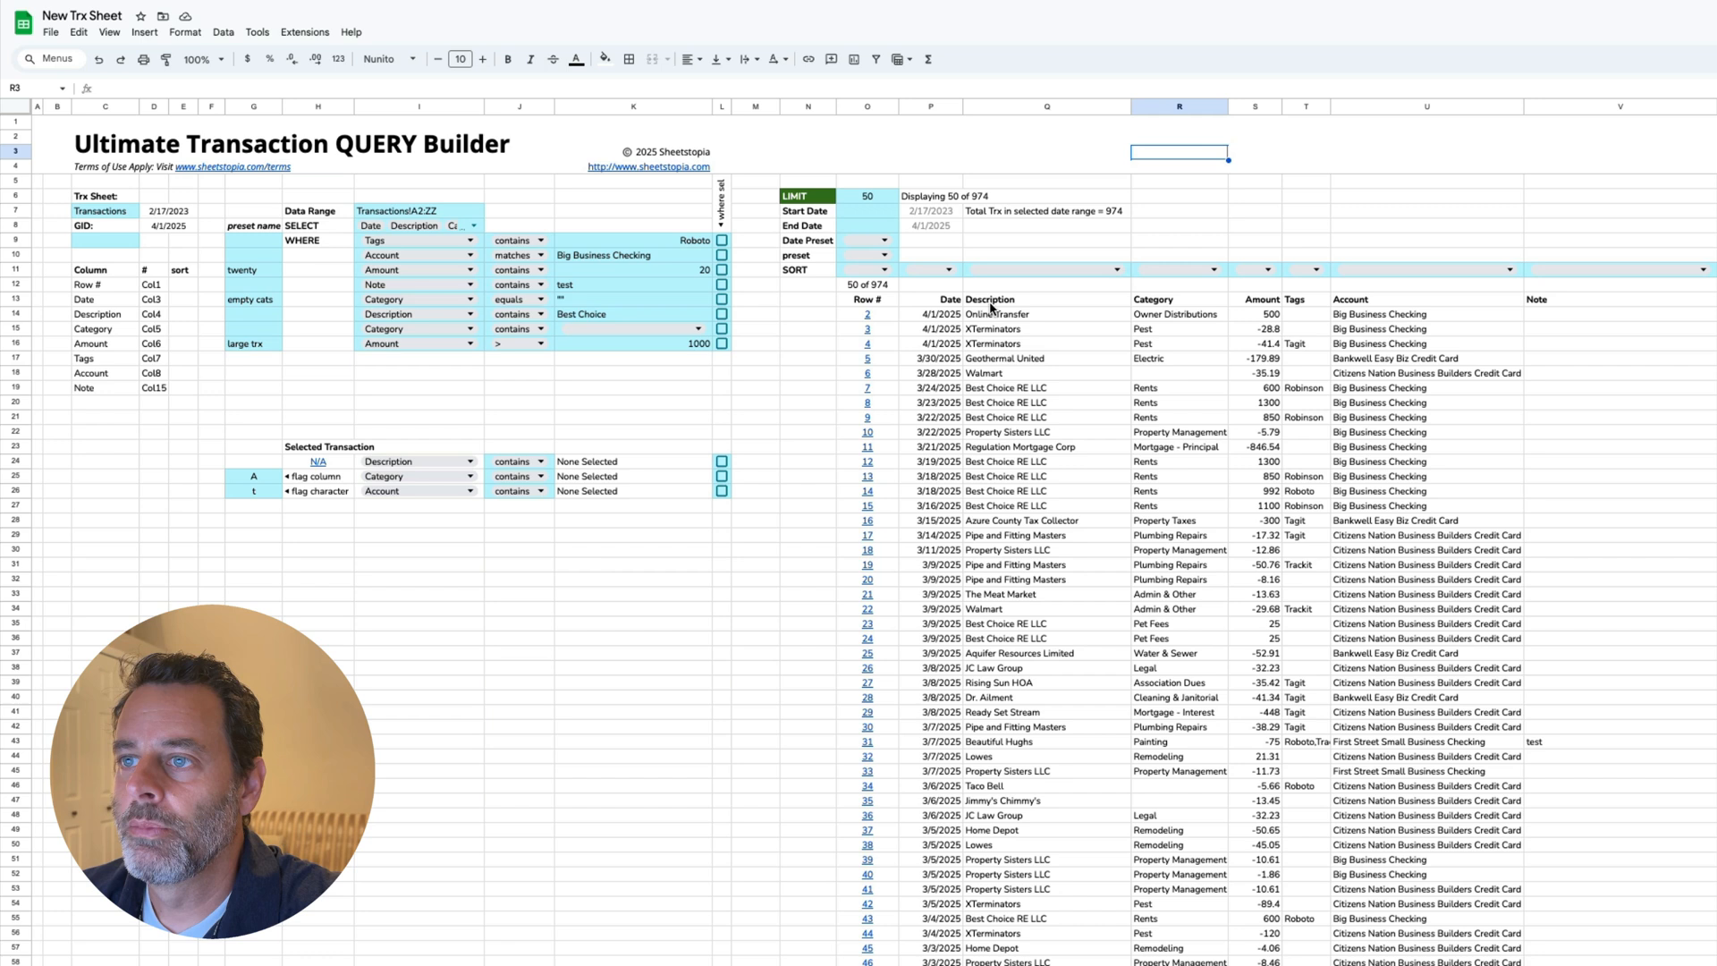
Step: Copy the GID from the end of the Transactions sheet's web address and enter 601339881 in the query builder's GID cell C9
mouse_move(868, 491)
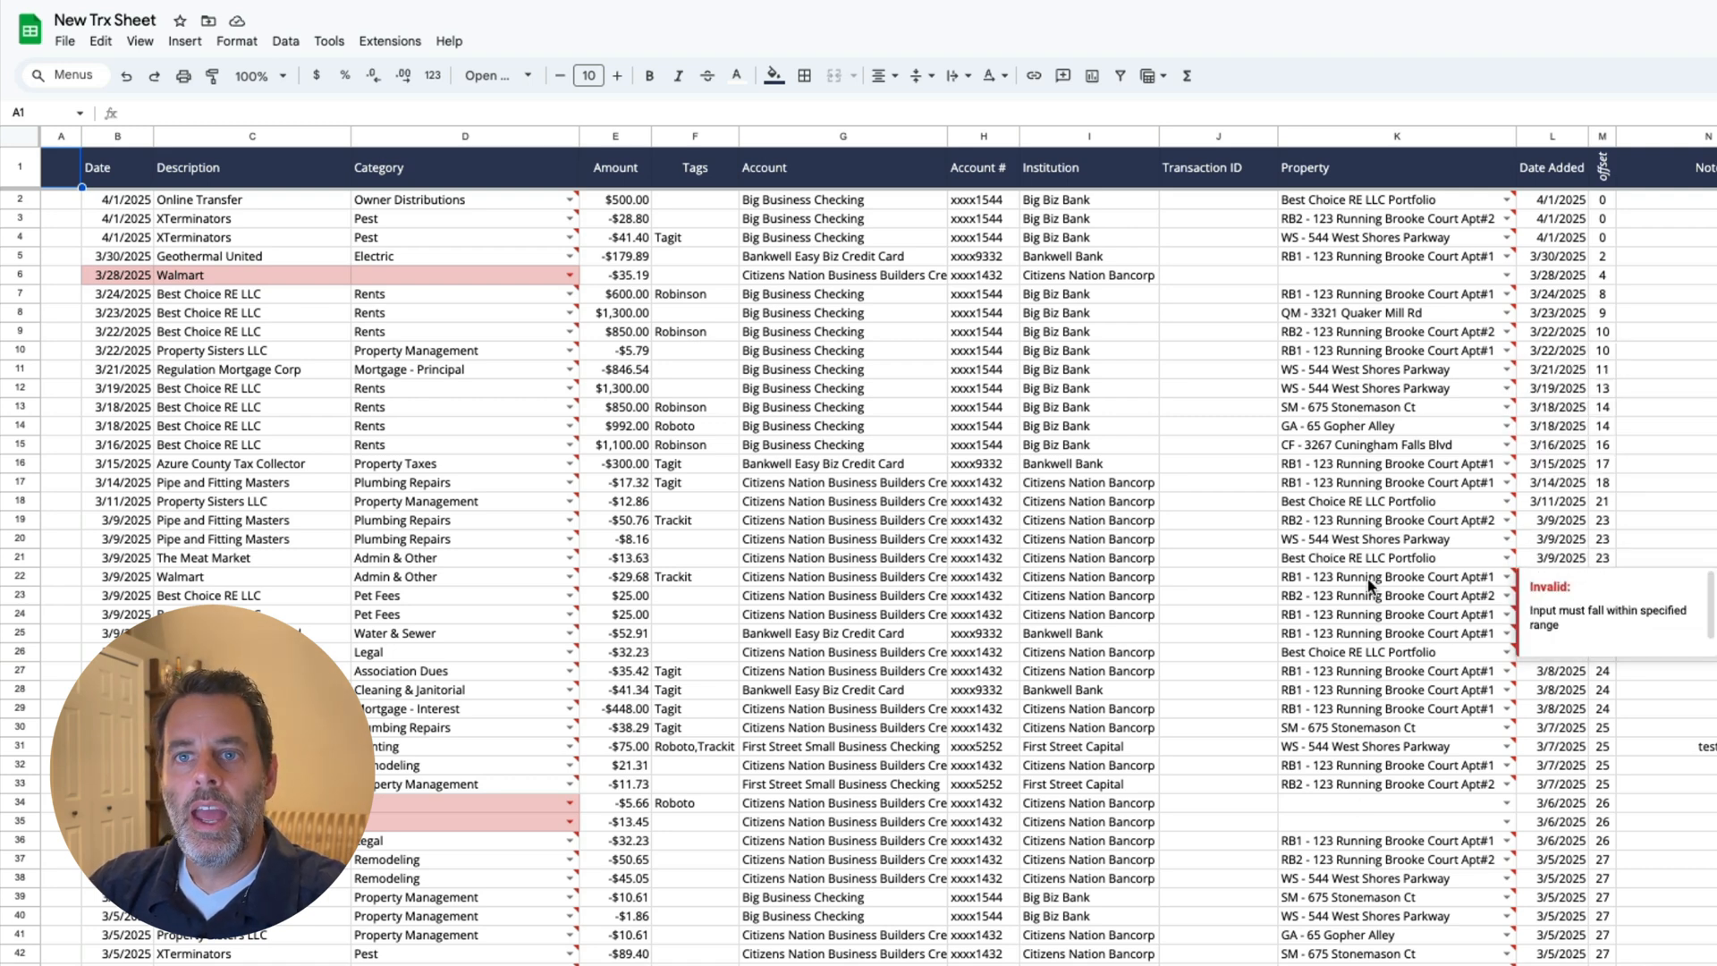
key("ctrl+shift+Page_Down")
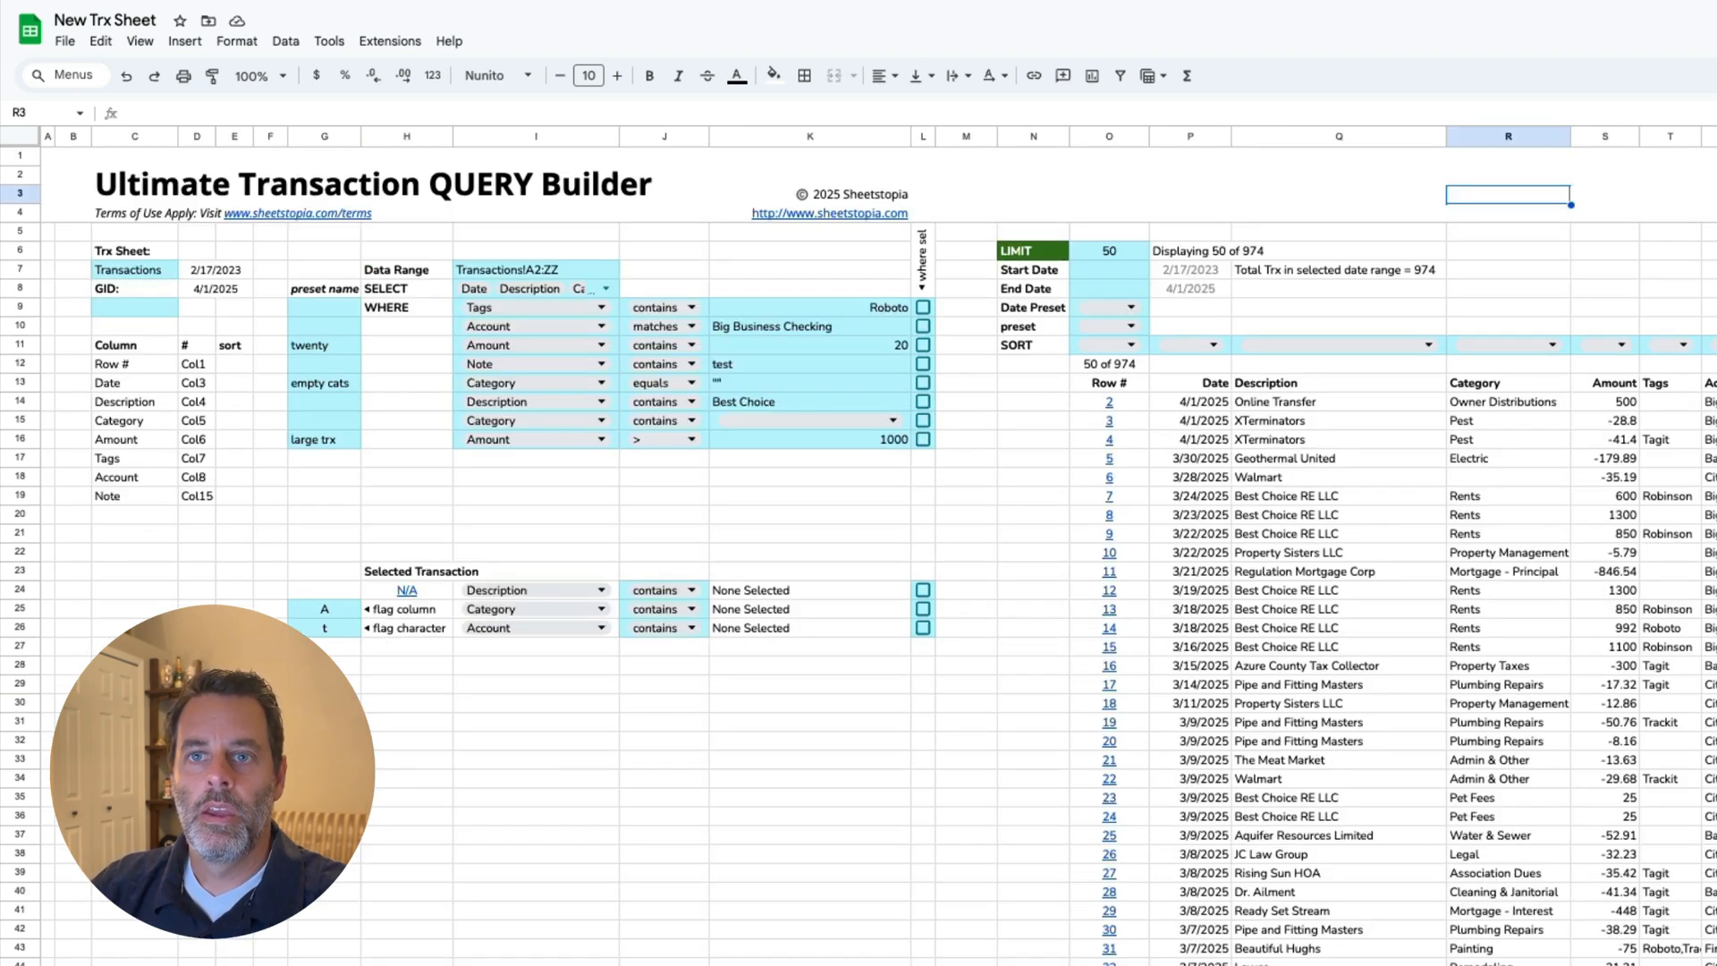
left_click(146, 274)
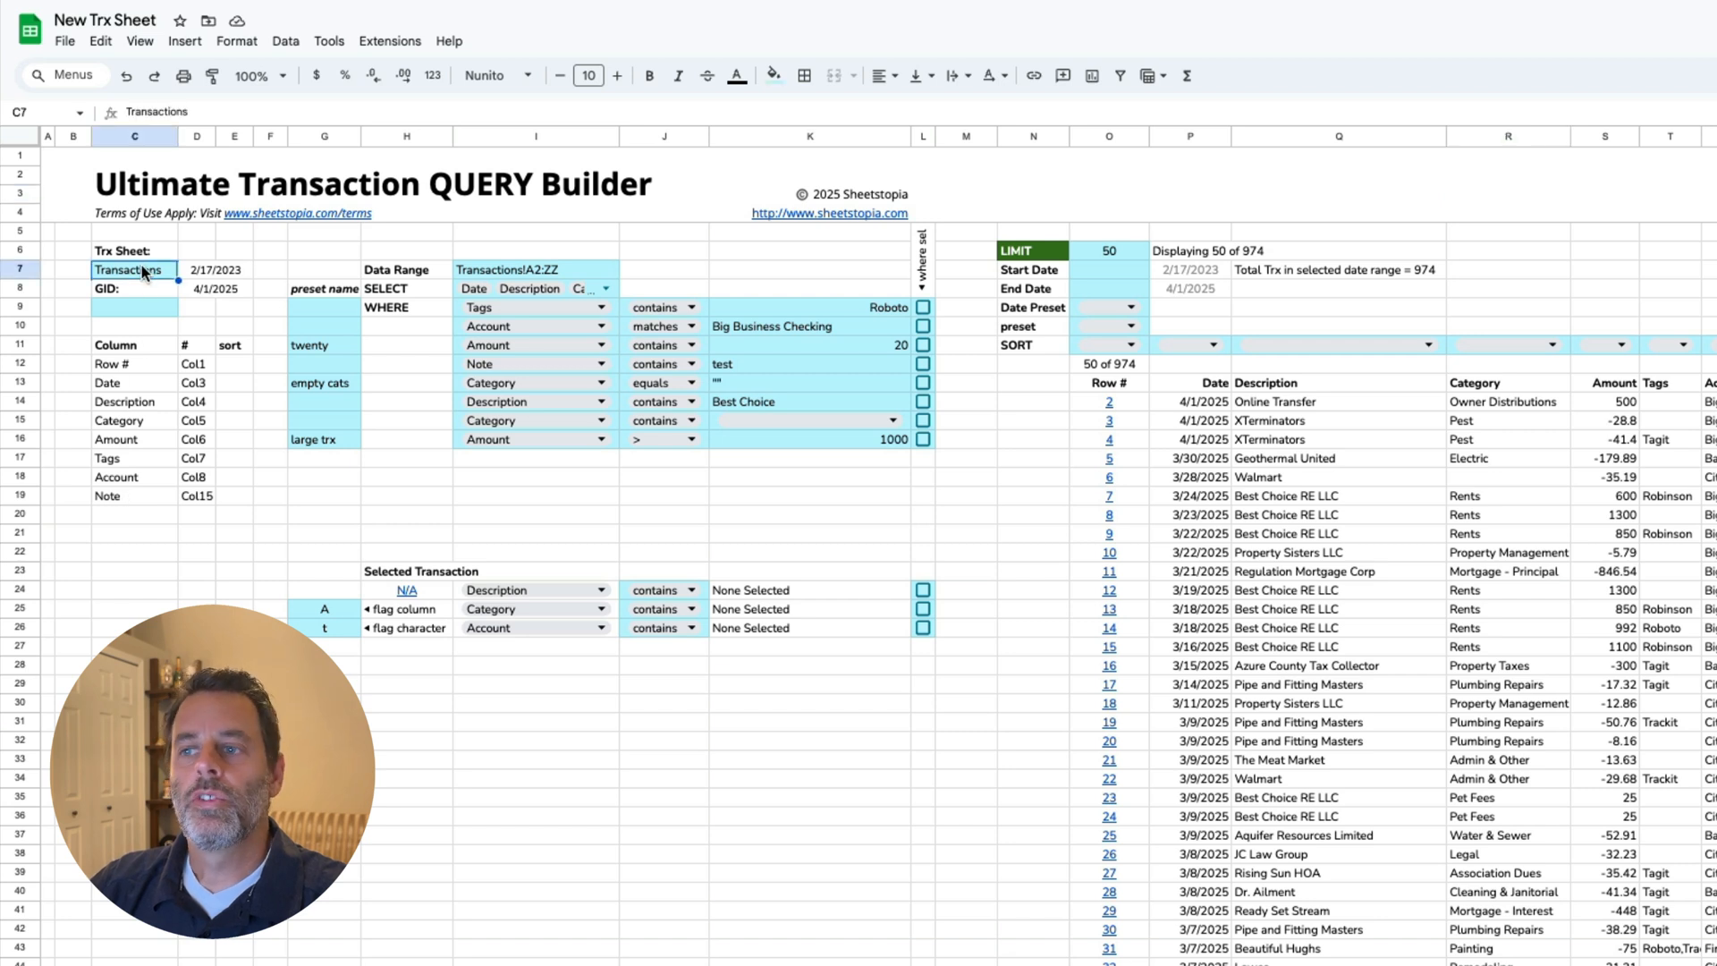
left_click(137, 308)
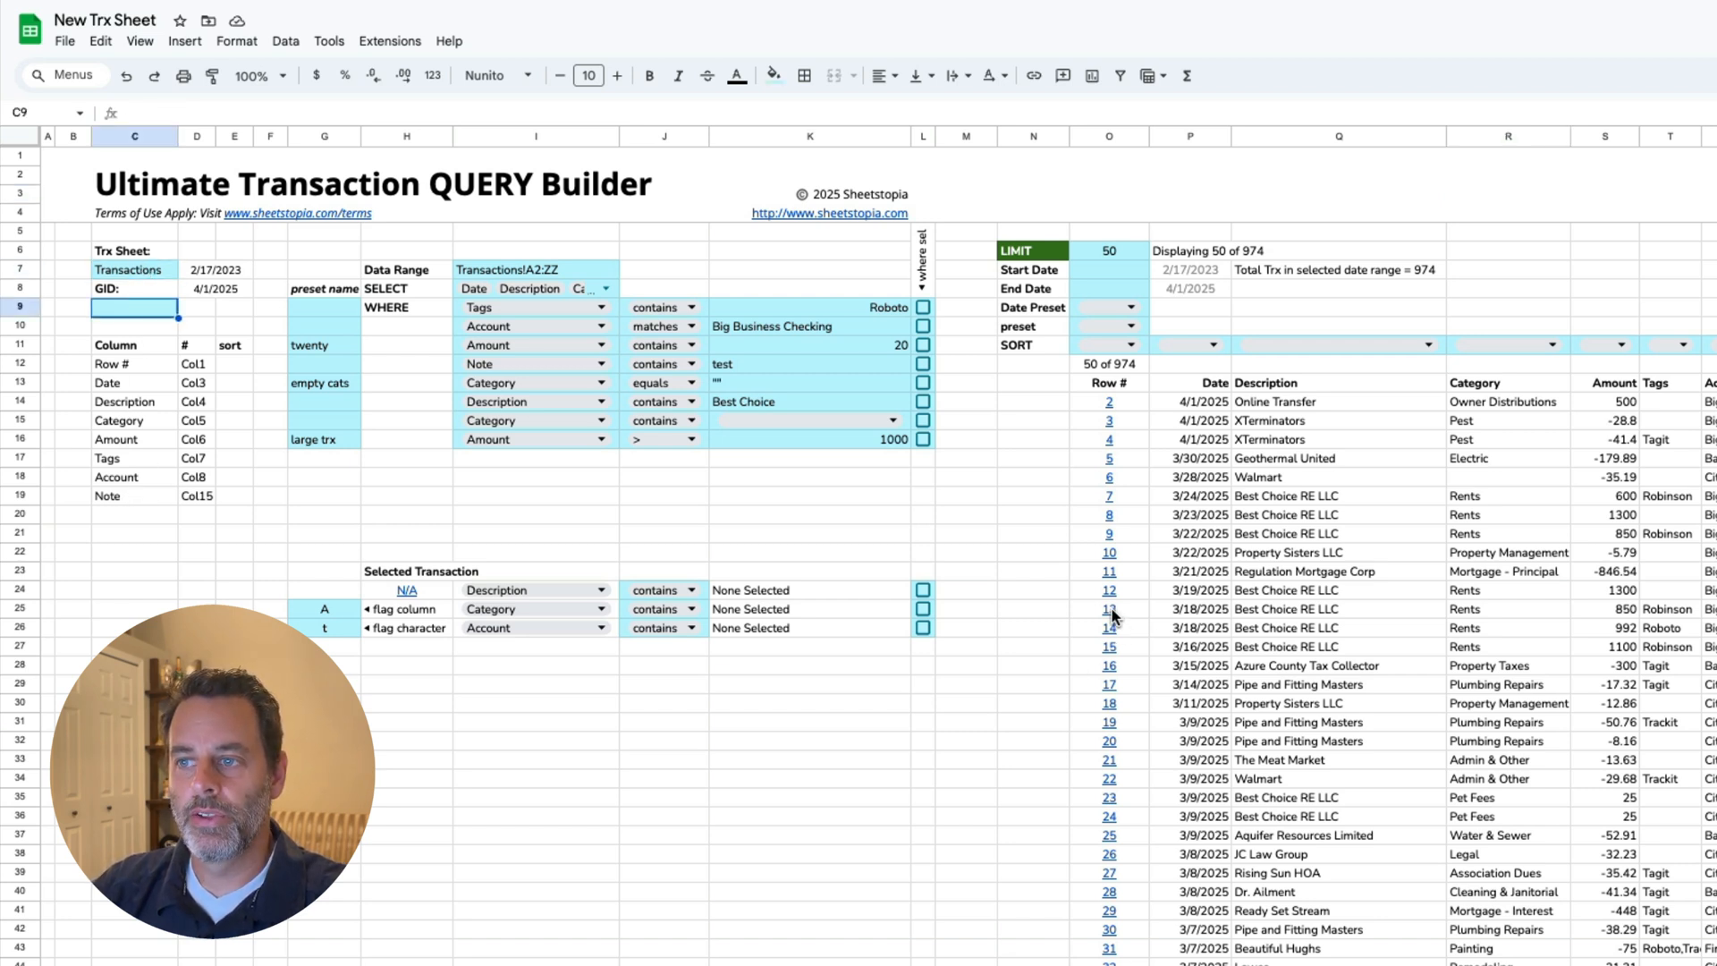
mouse_move(1111, 610)
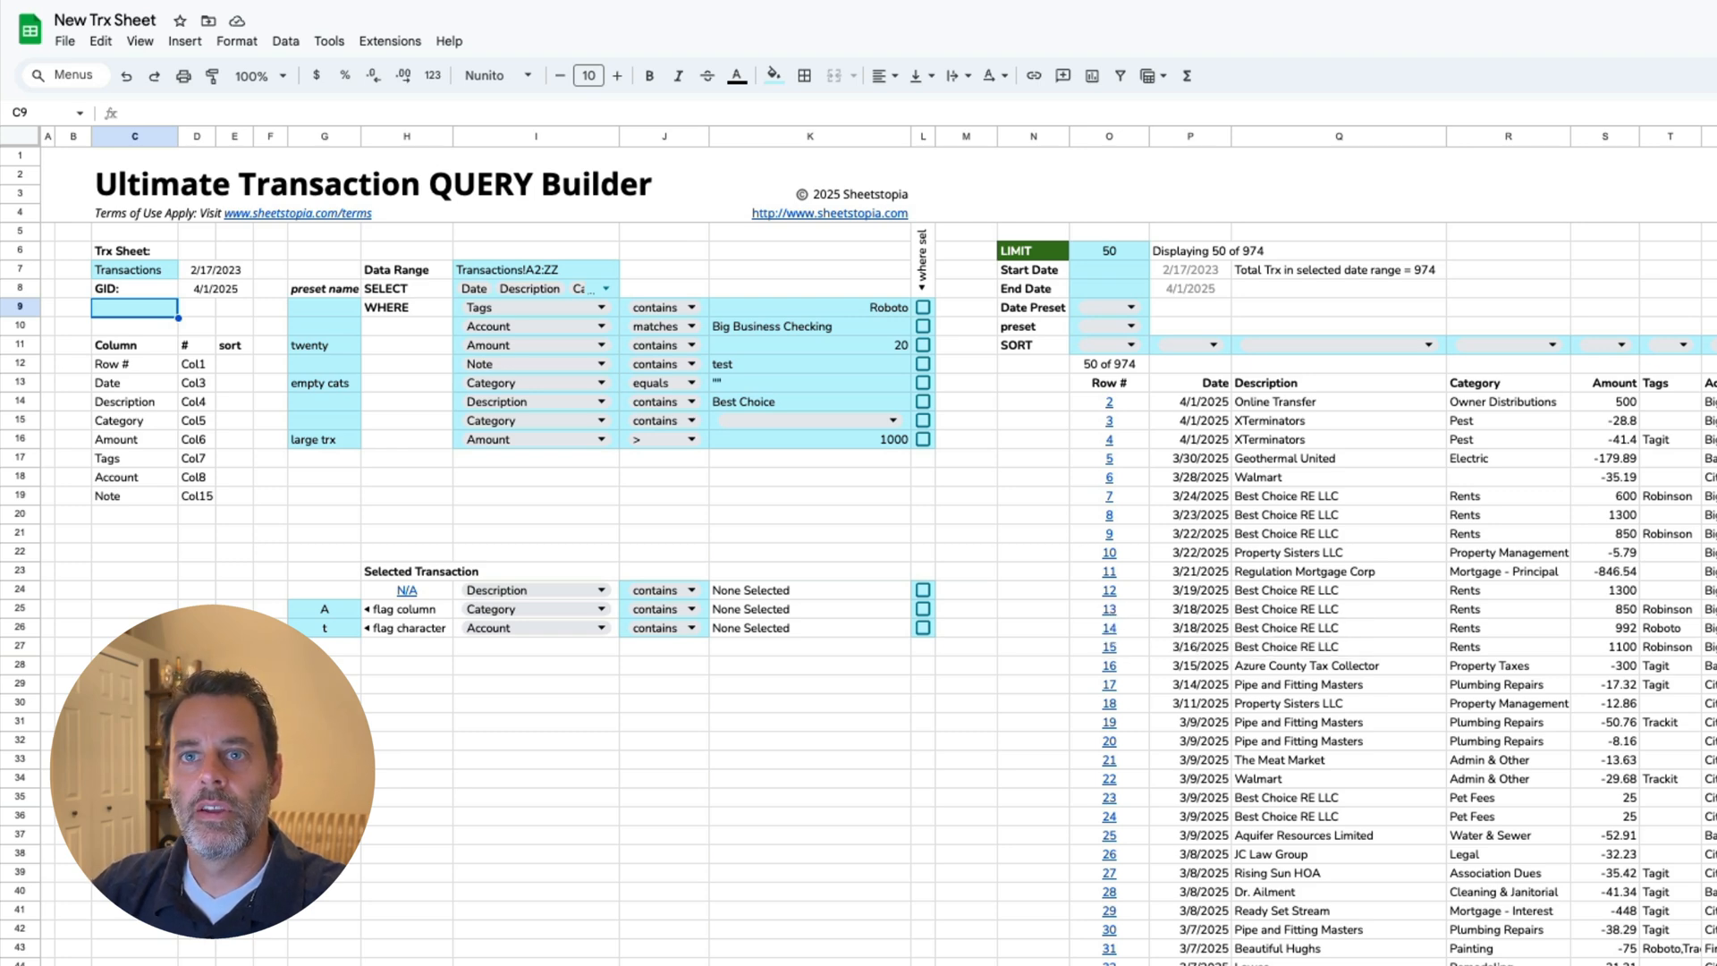
left_click(268, 965)
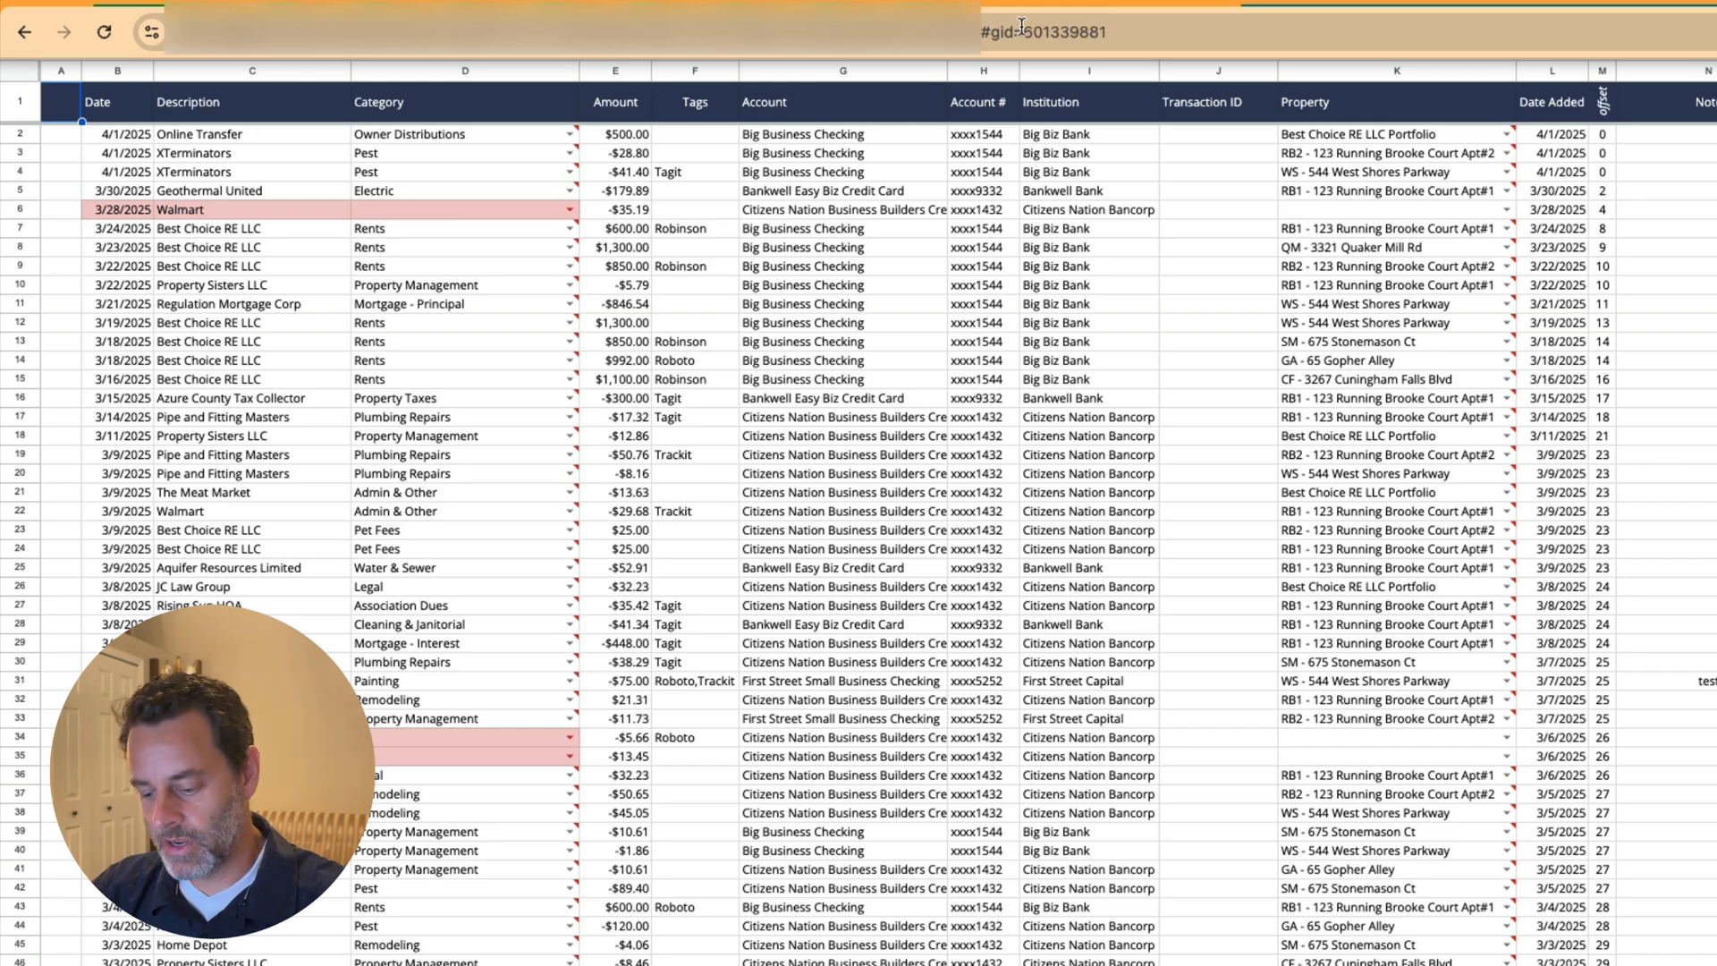
left_click_drag(1022, 27, 1134, 30)
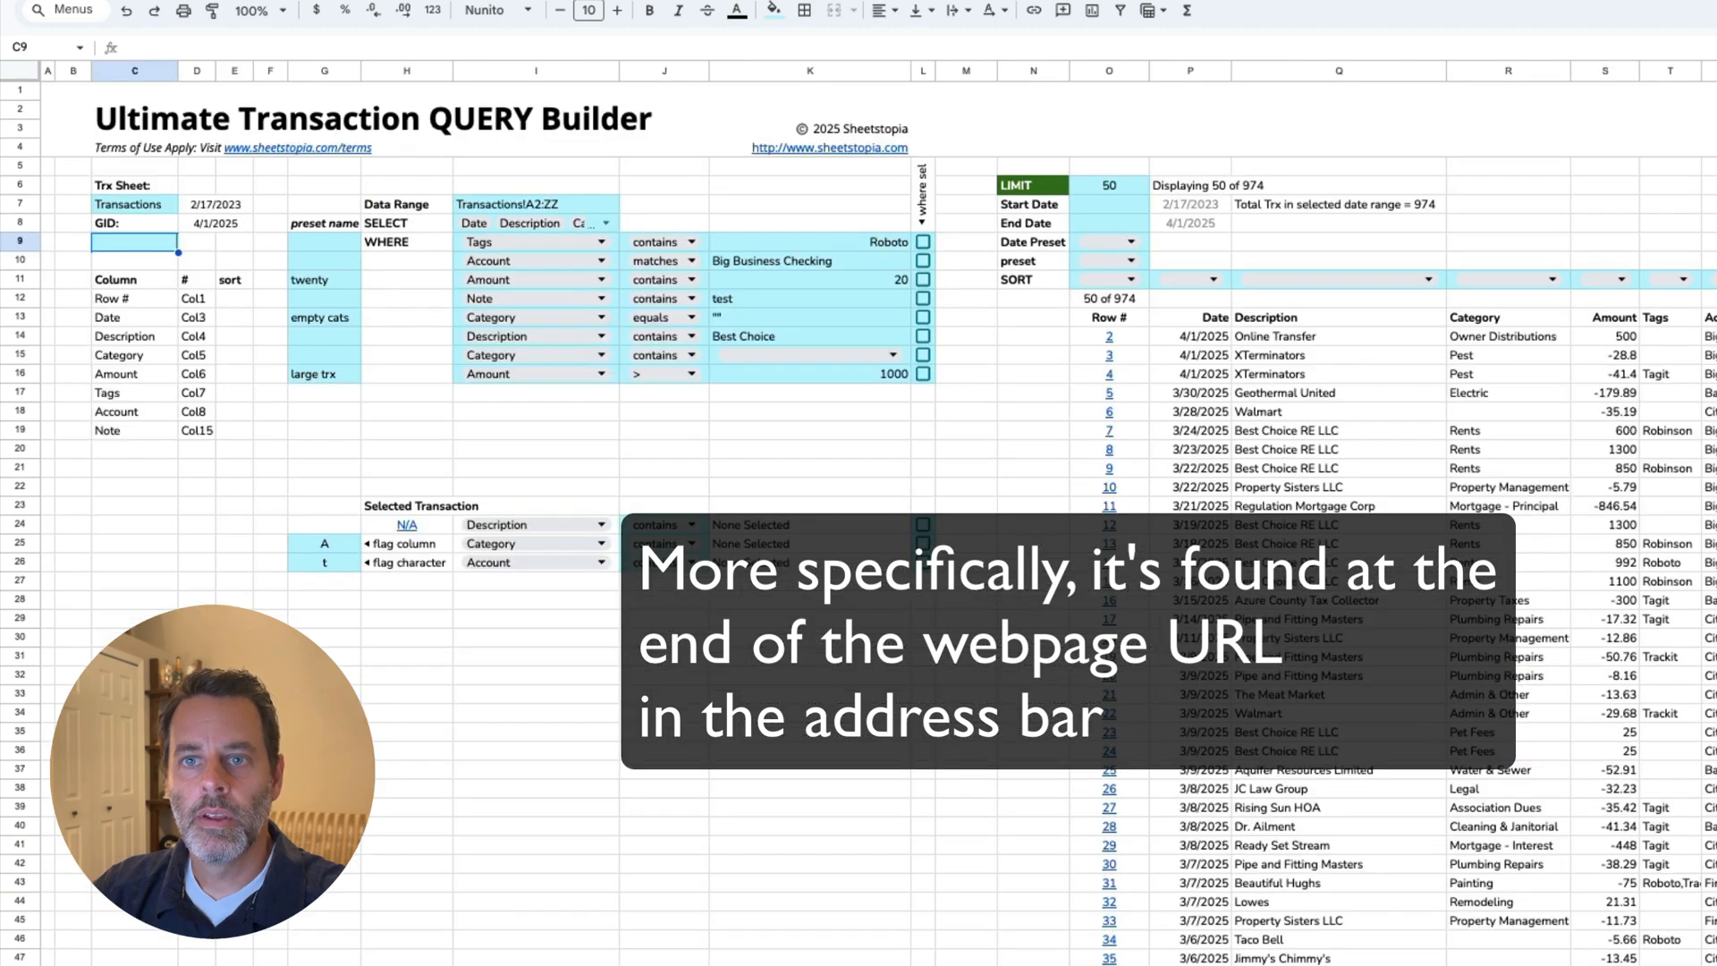
type("601339881")
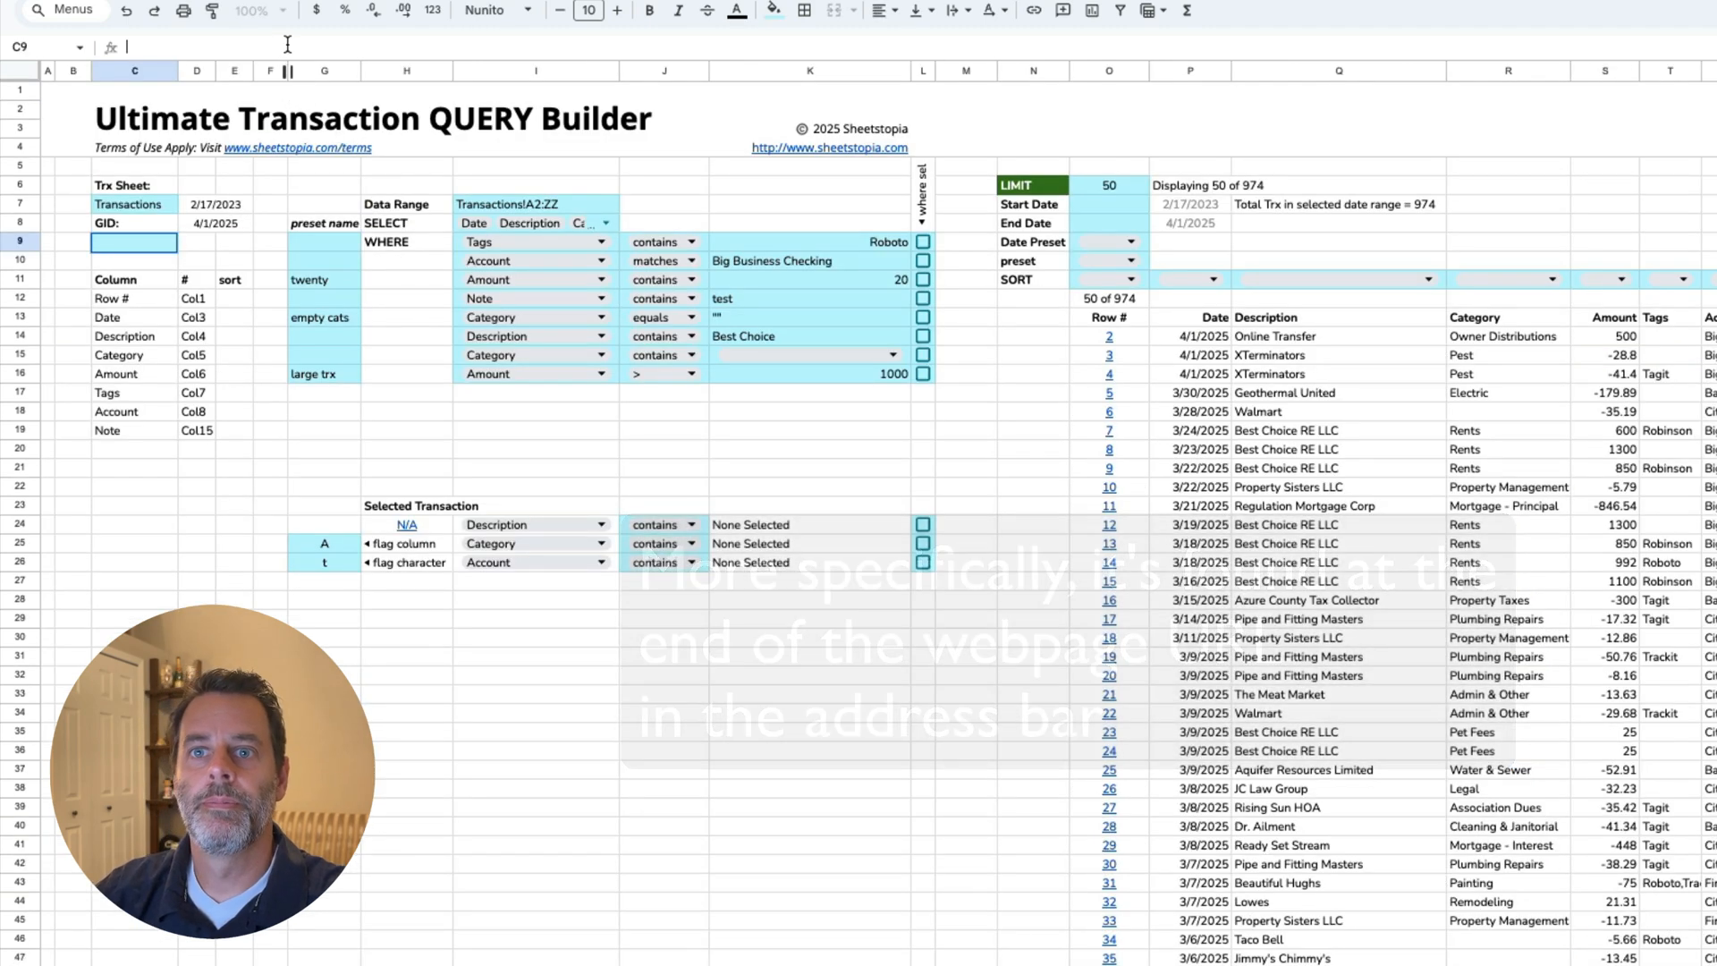
key("Return")
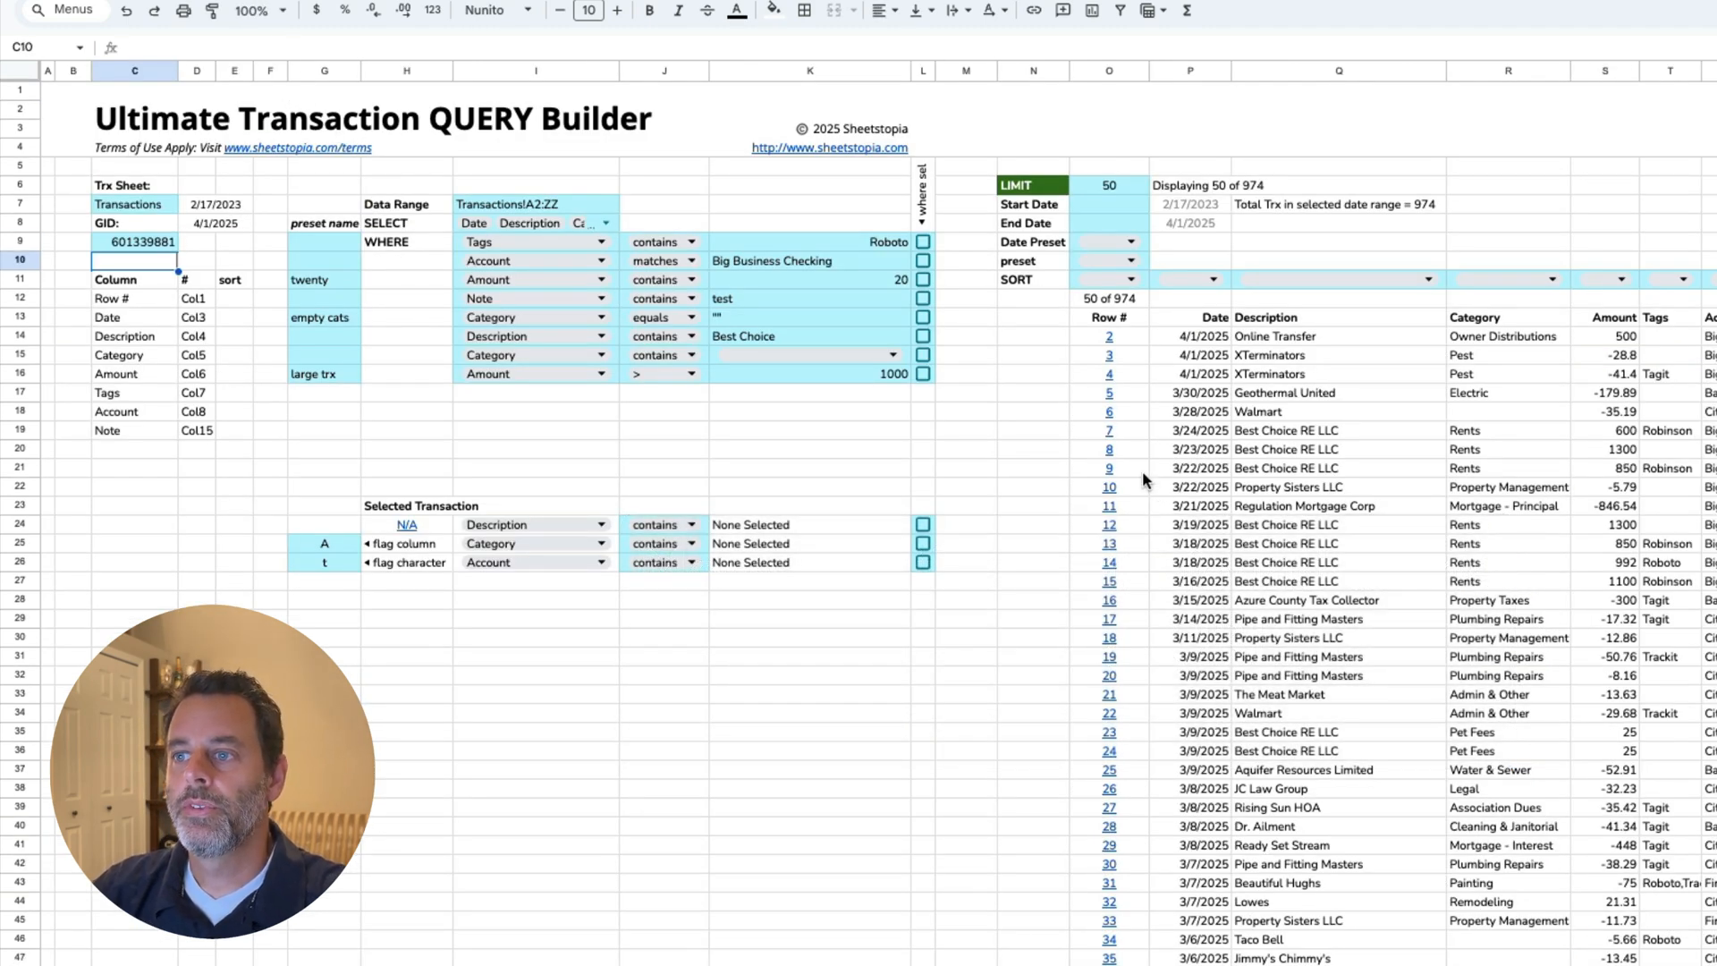
Step: Follow the row 9 link in the query results to check its source transaction, and return to the query builder sheet
left_click(1140, 470)
left_click(1167, 498)
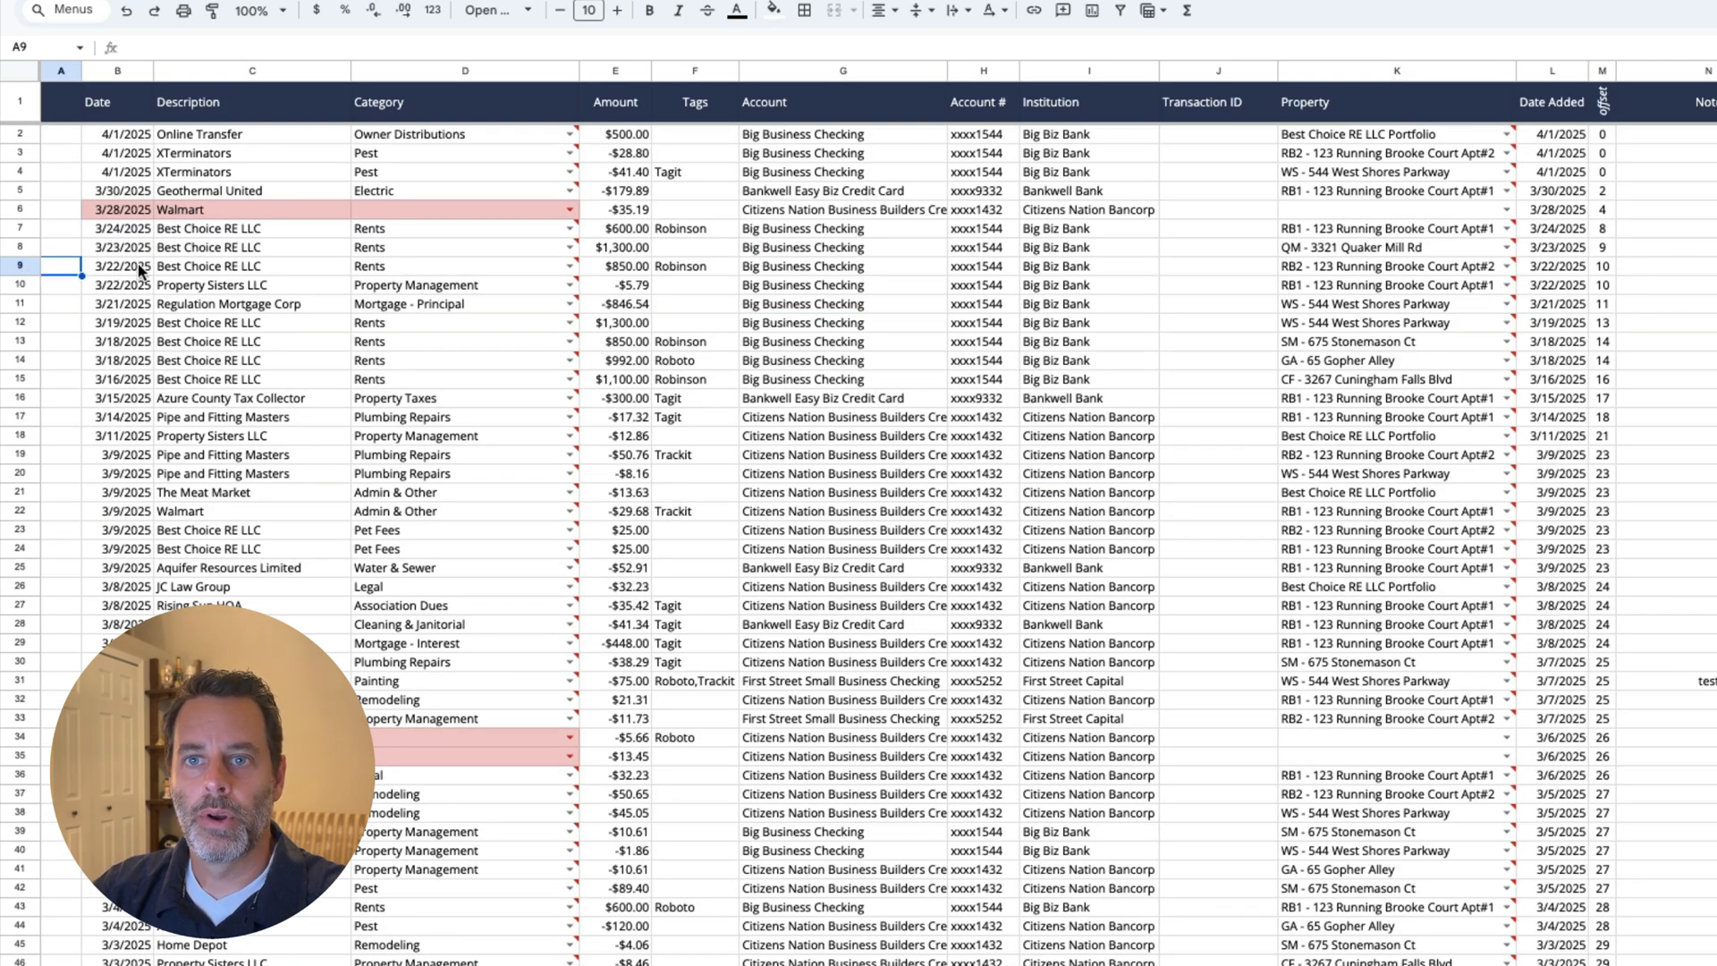
left_click(192, 267)
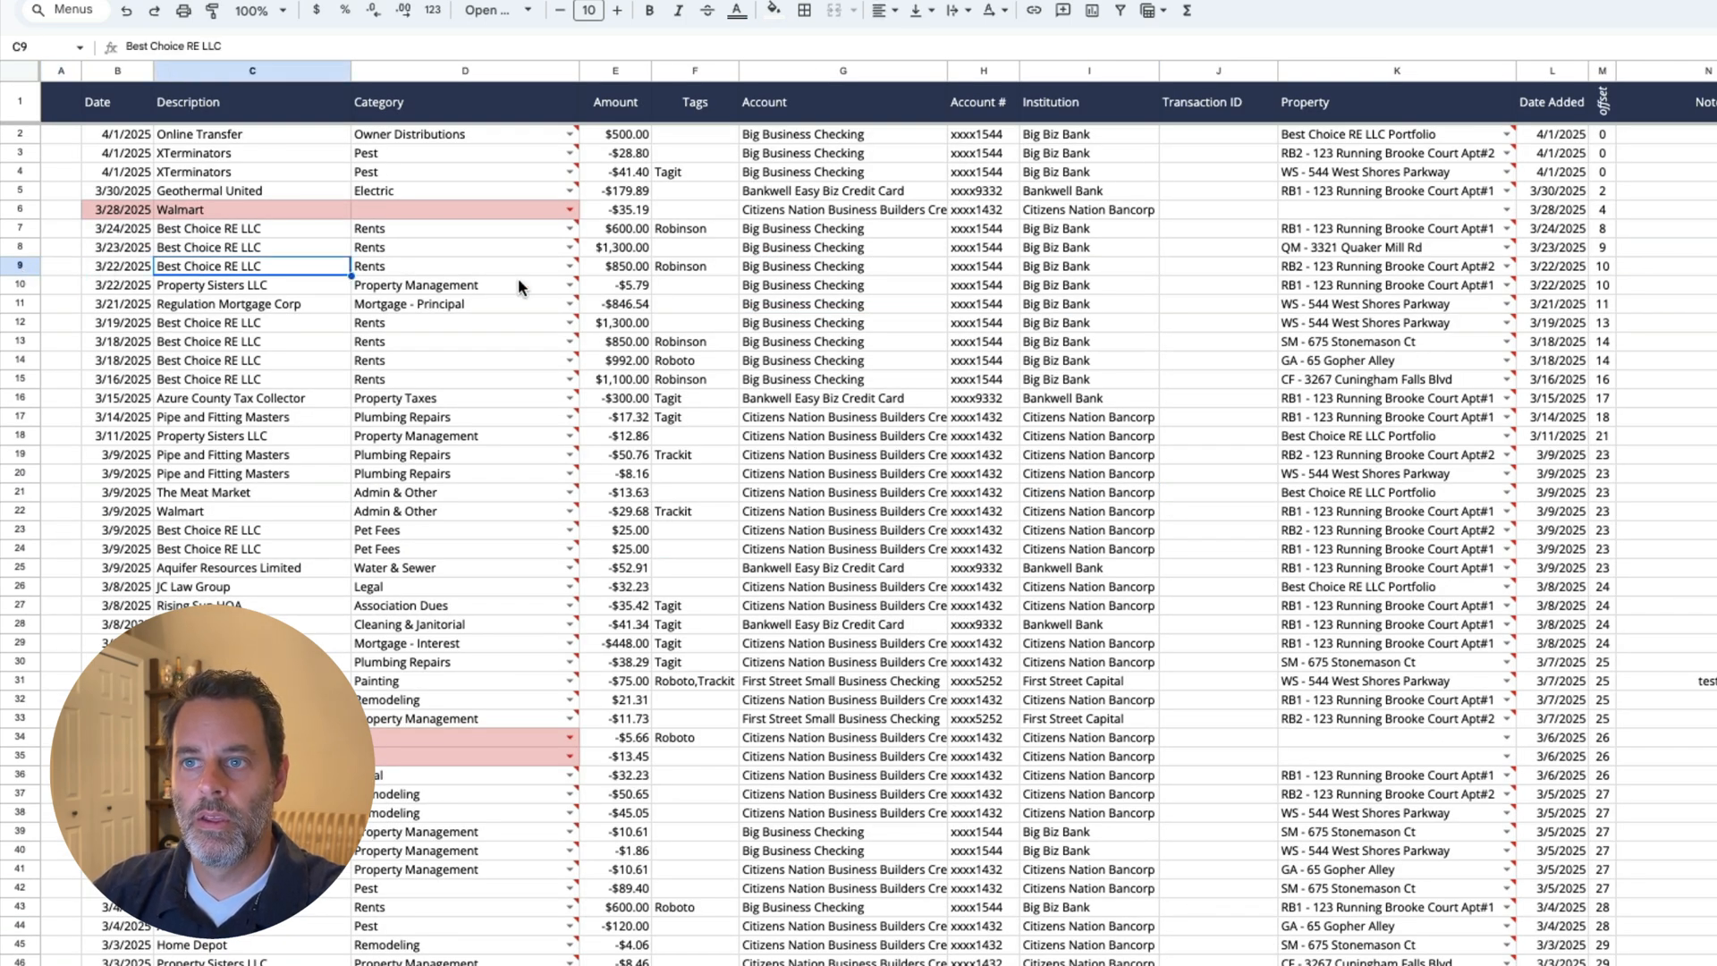
left_click(678, 266)
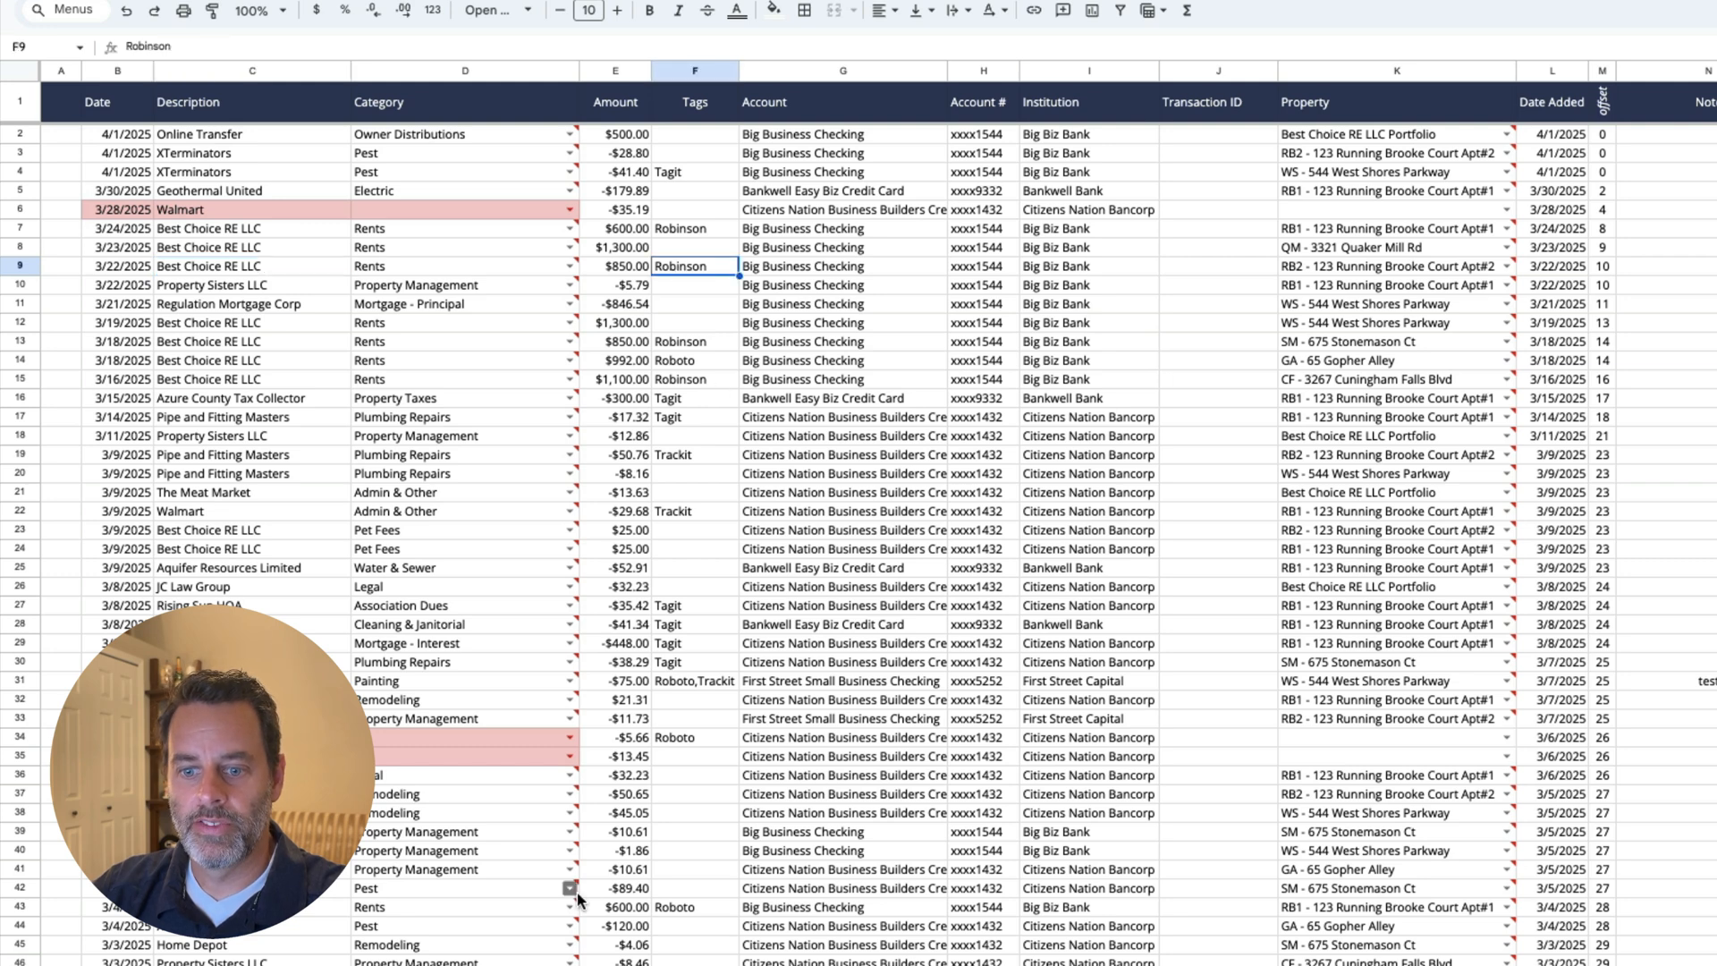
key("alt+Up")
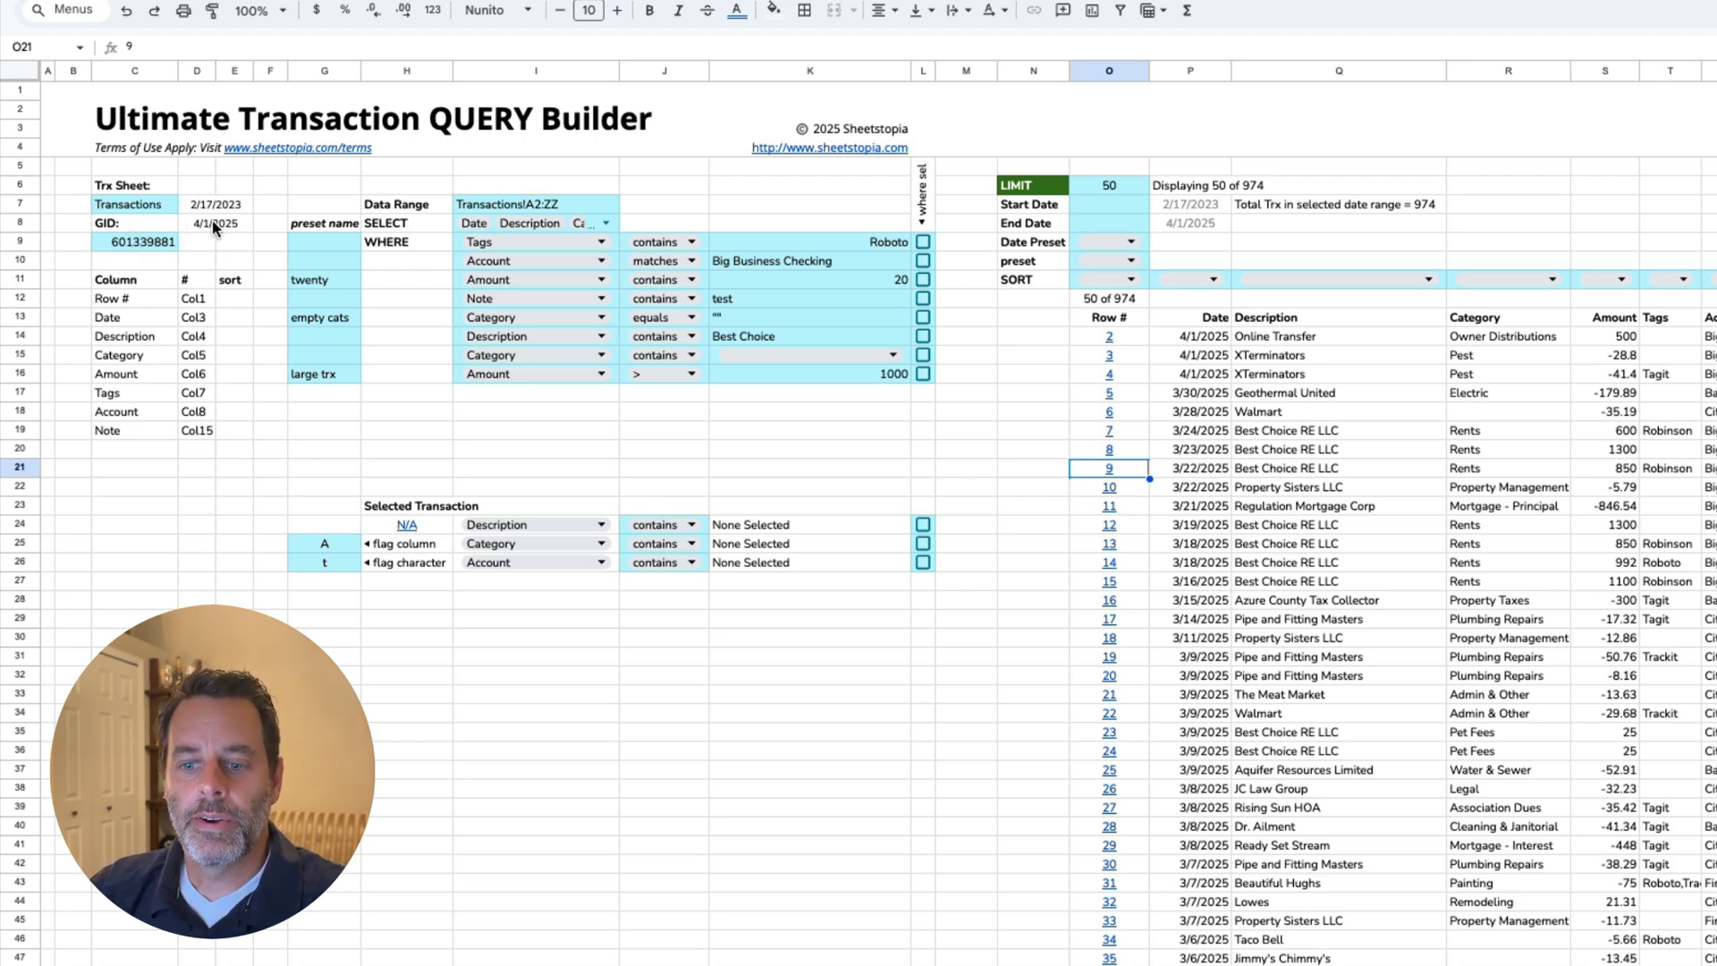
key("ctrl+shift+Page_Up")
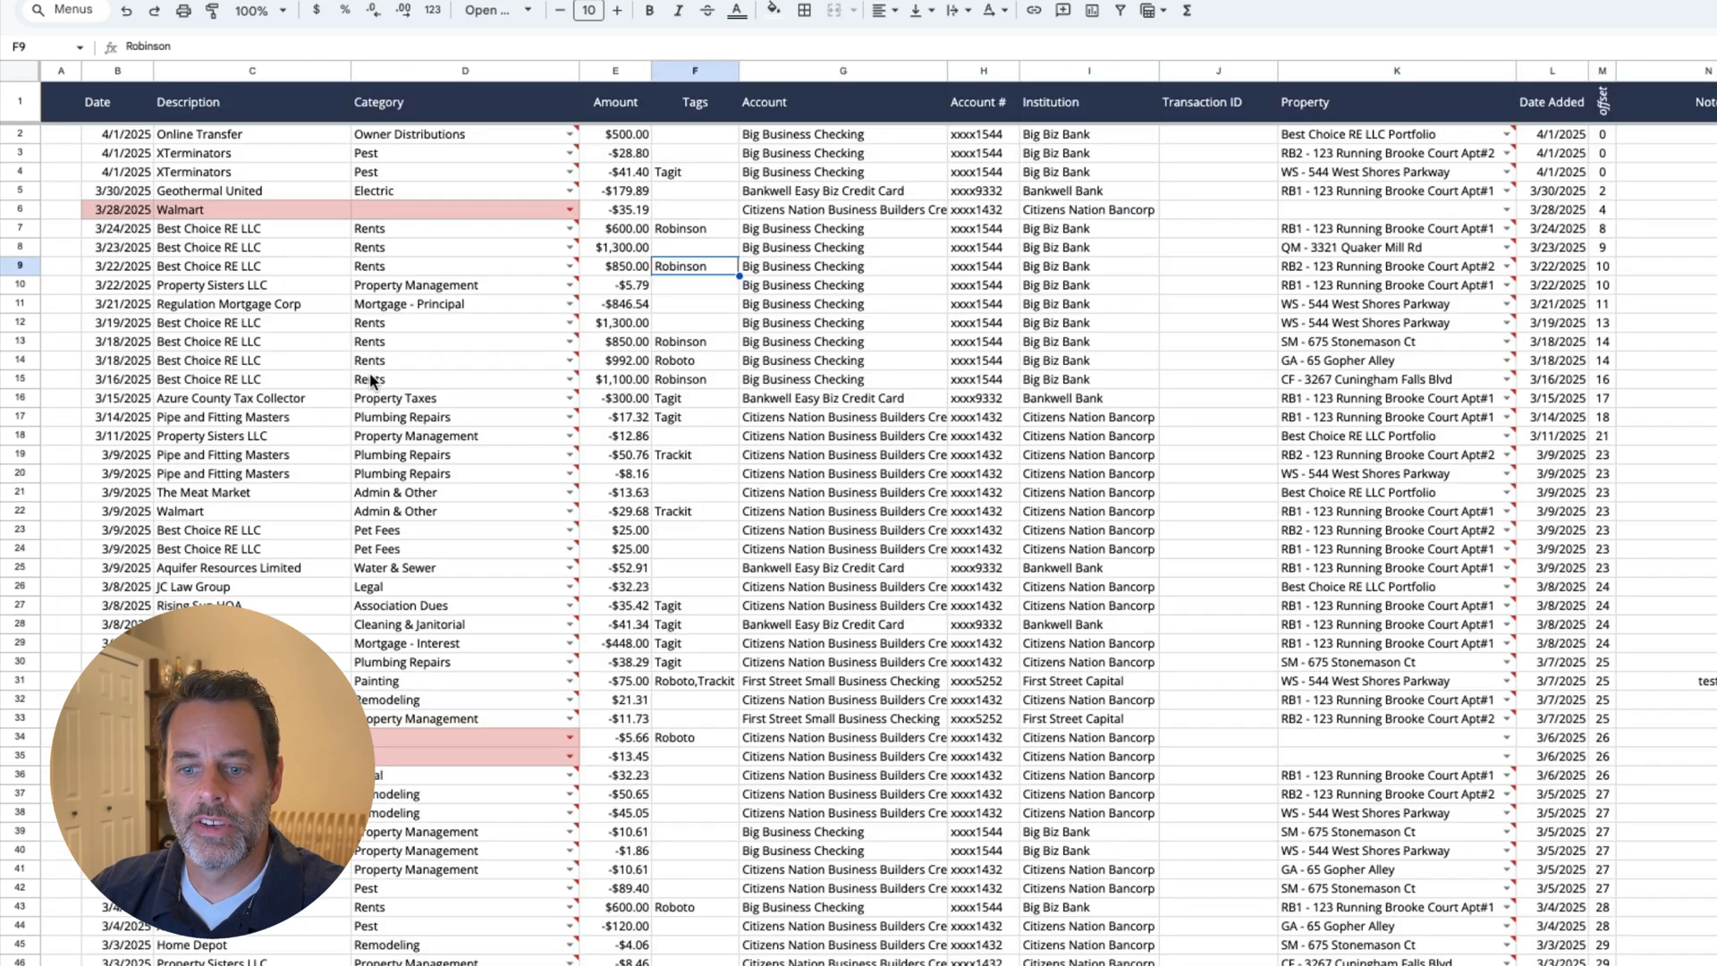
key("ctrl+shift+Page_Down")
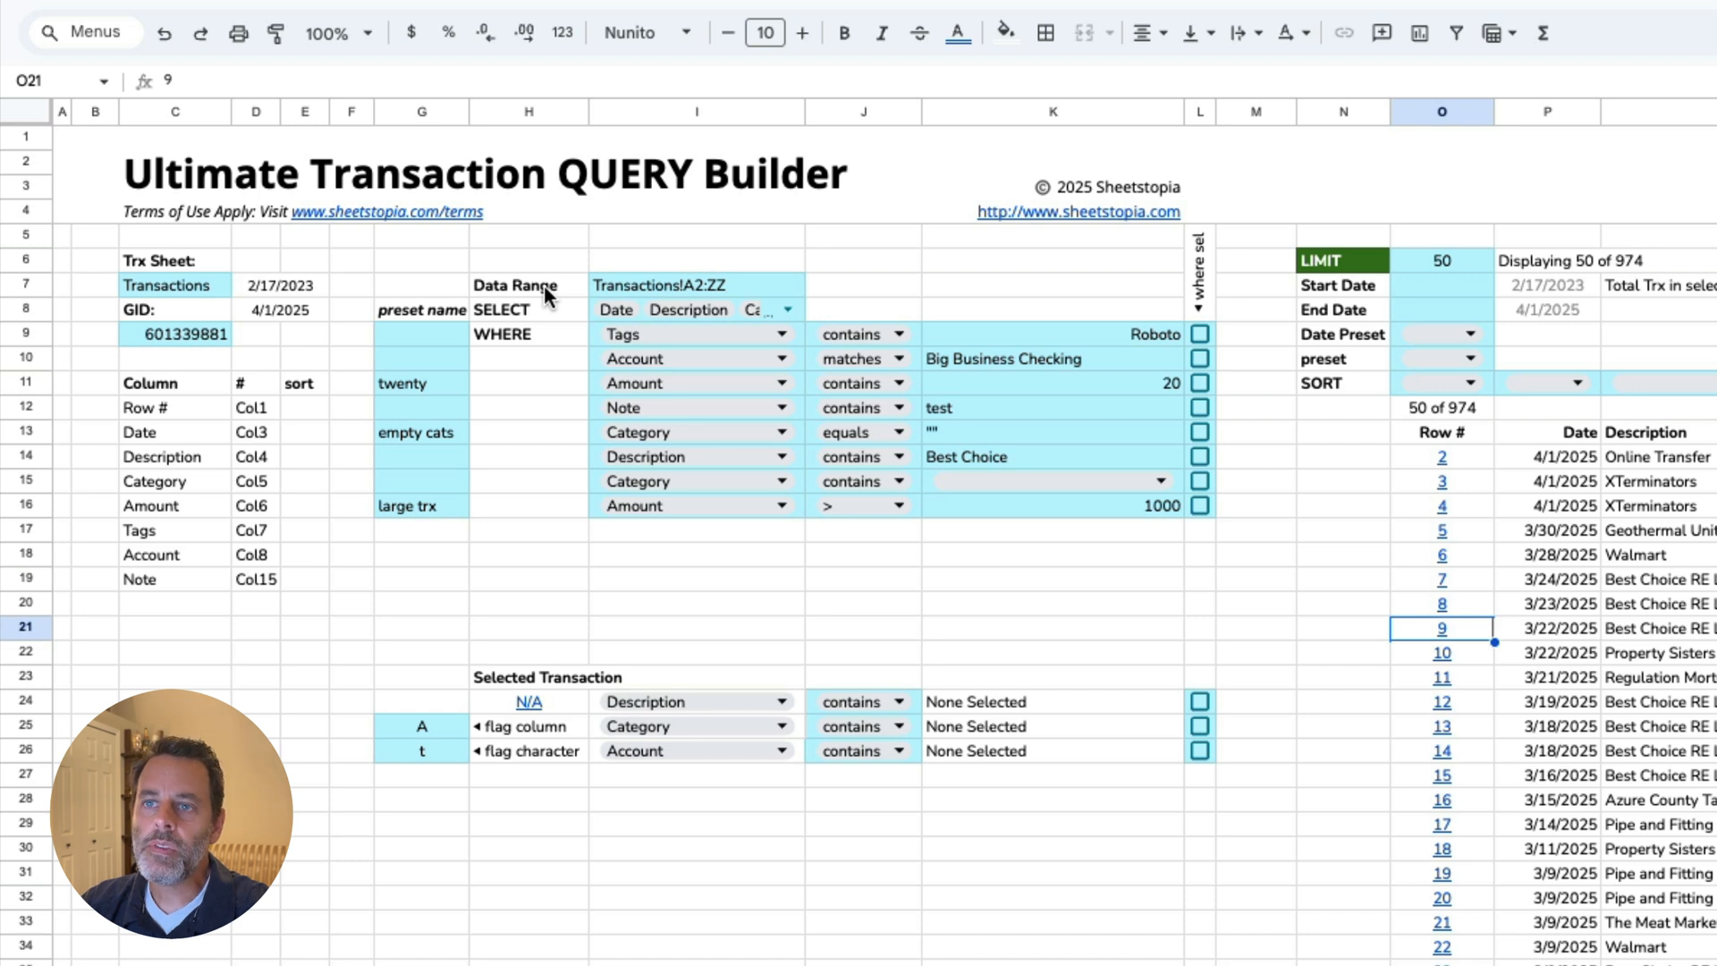
Step: Examine the query builder's Data Range setting and its SELECT, WHERE, LIMIT and SORT labels
left_click(672, 286)
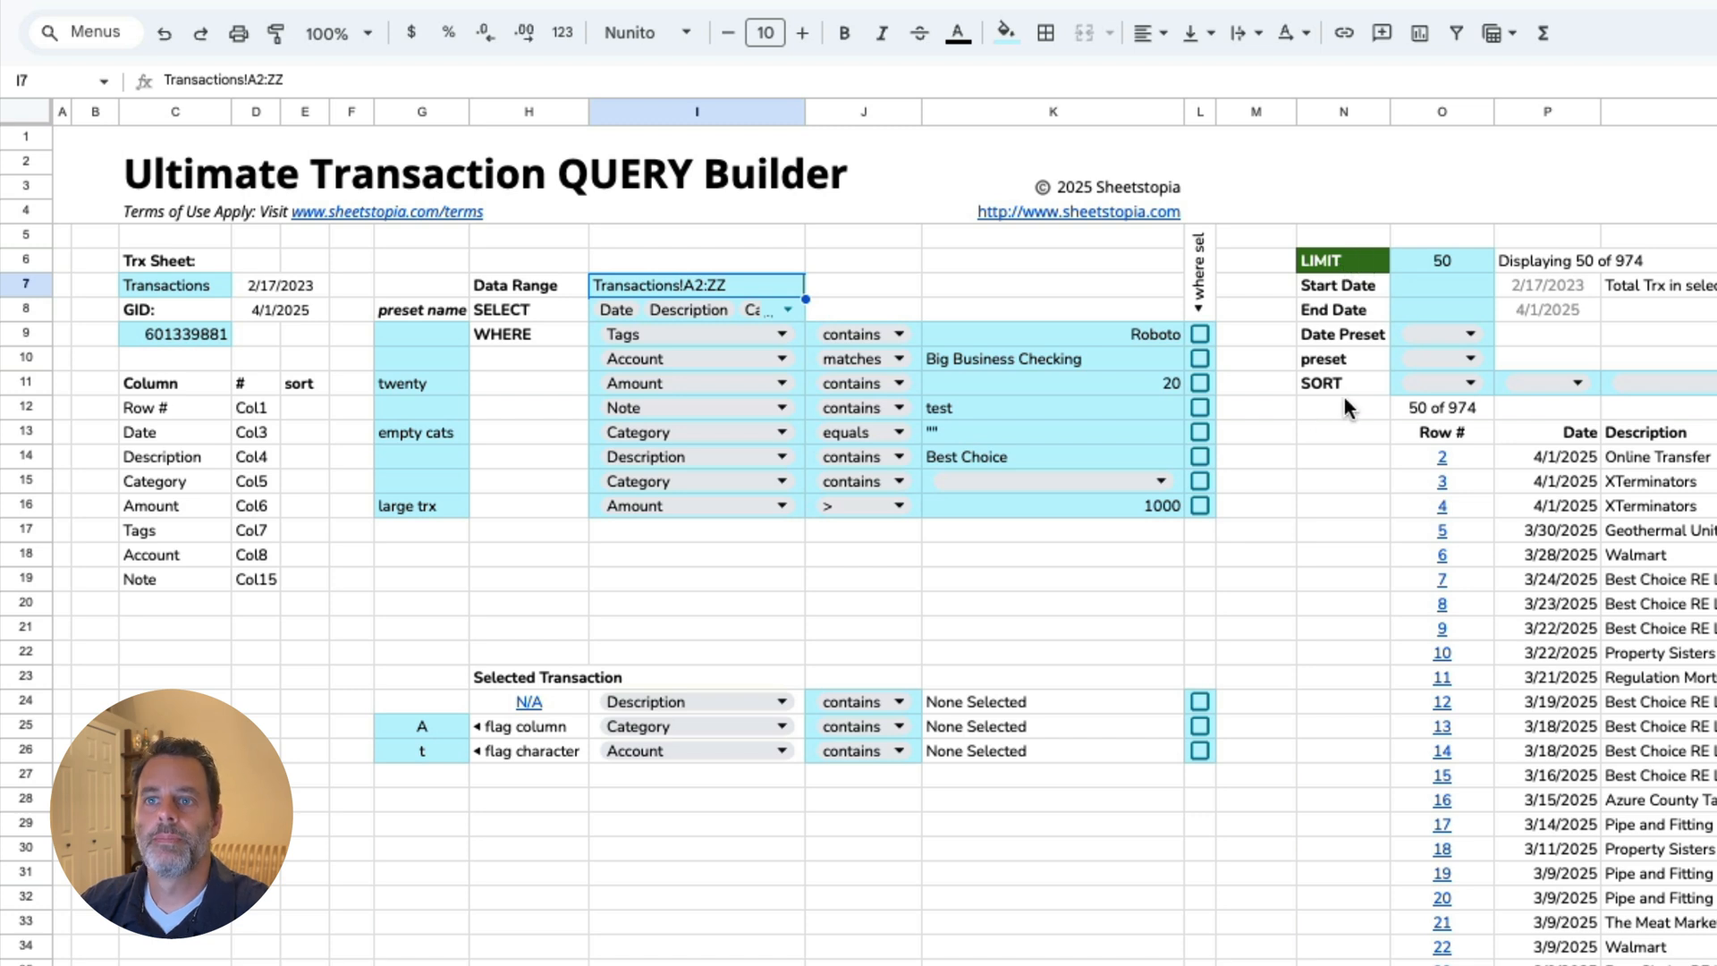
left_click(508, 305)
left_click(506, 338)
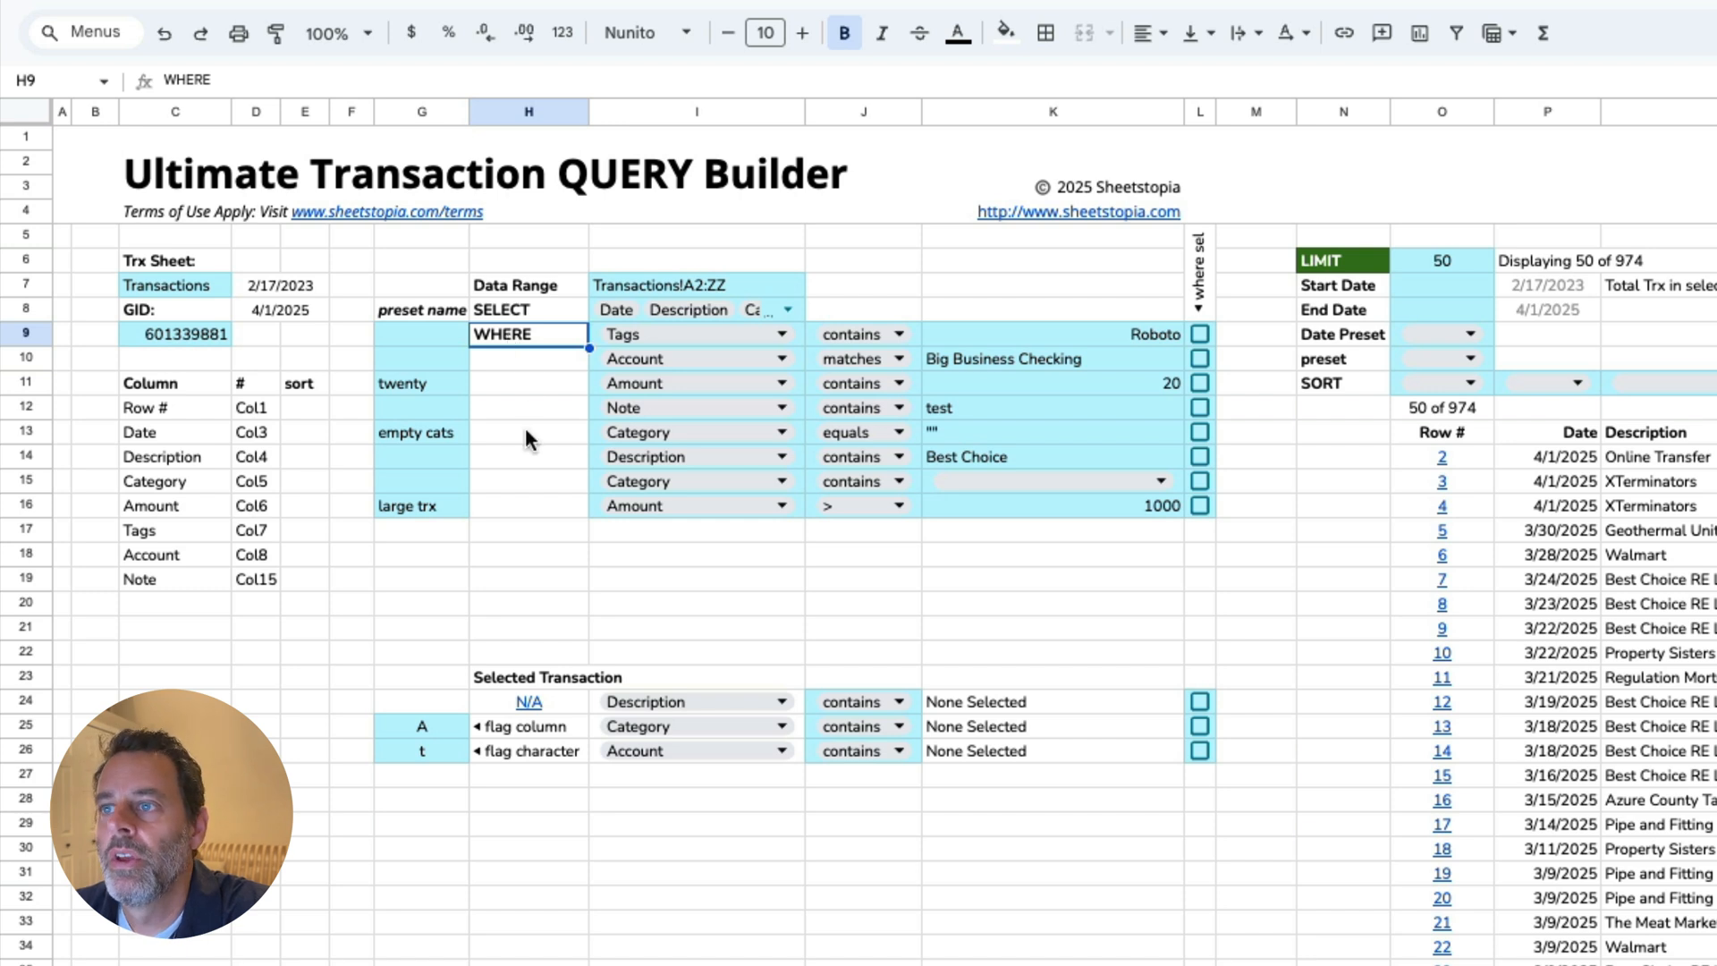
left_click(1344, 263)
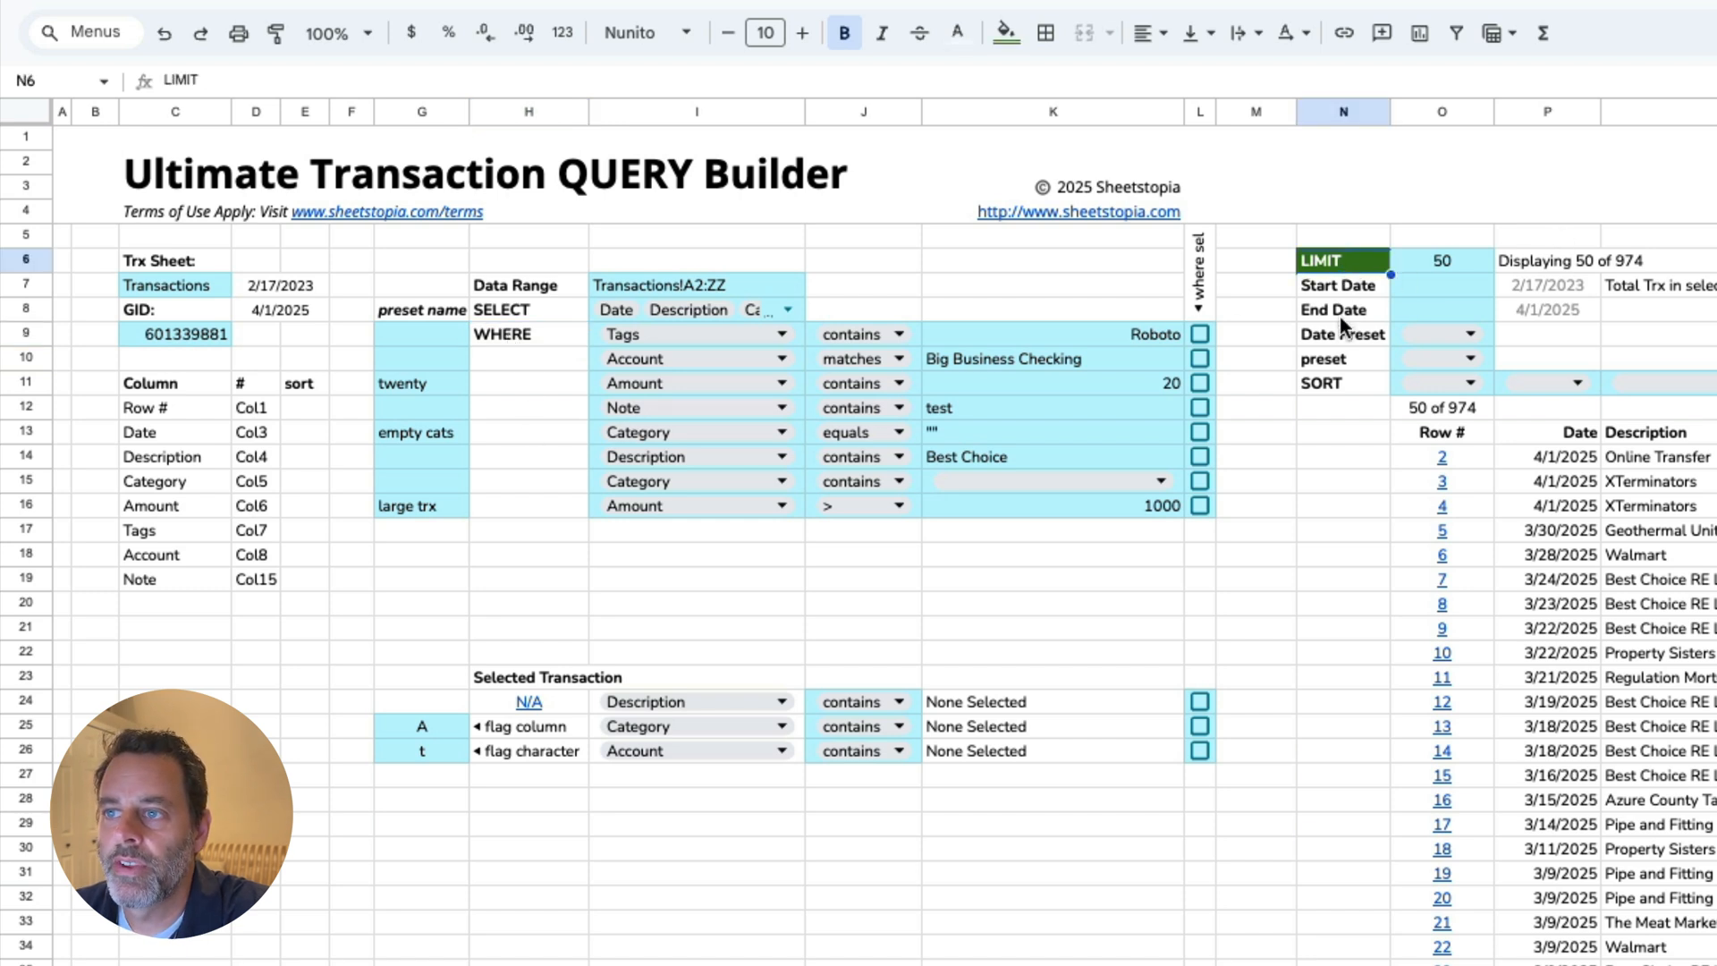
left_click(1338, 376)
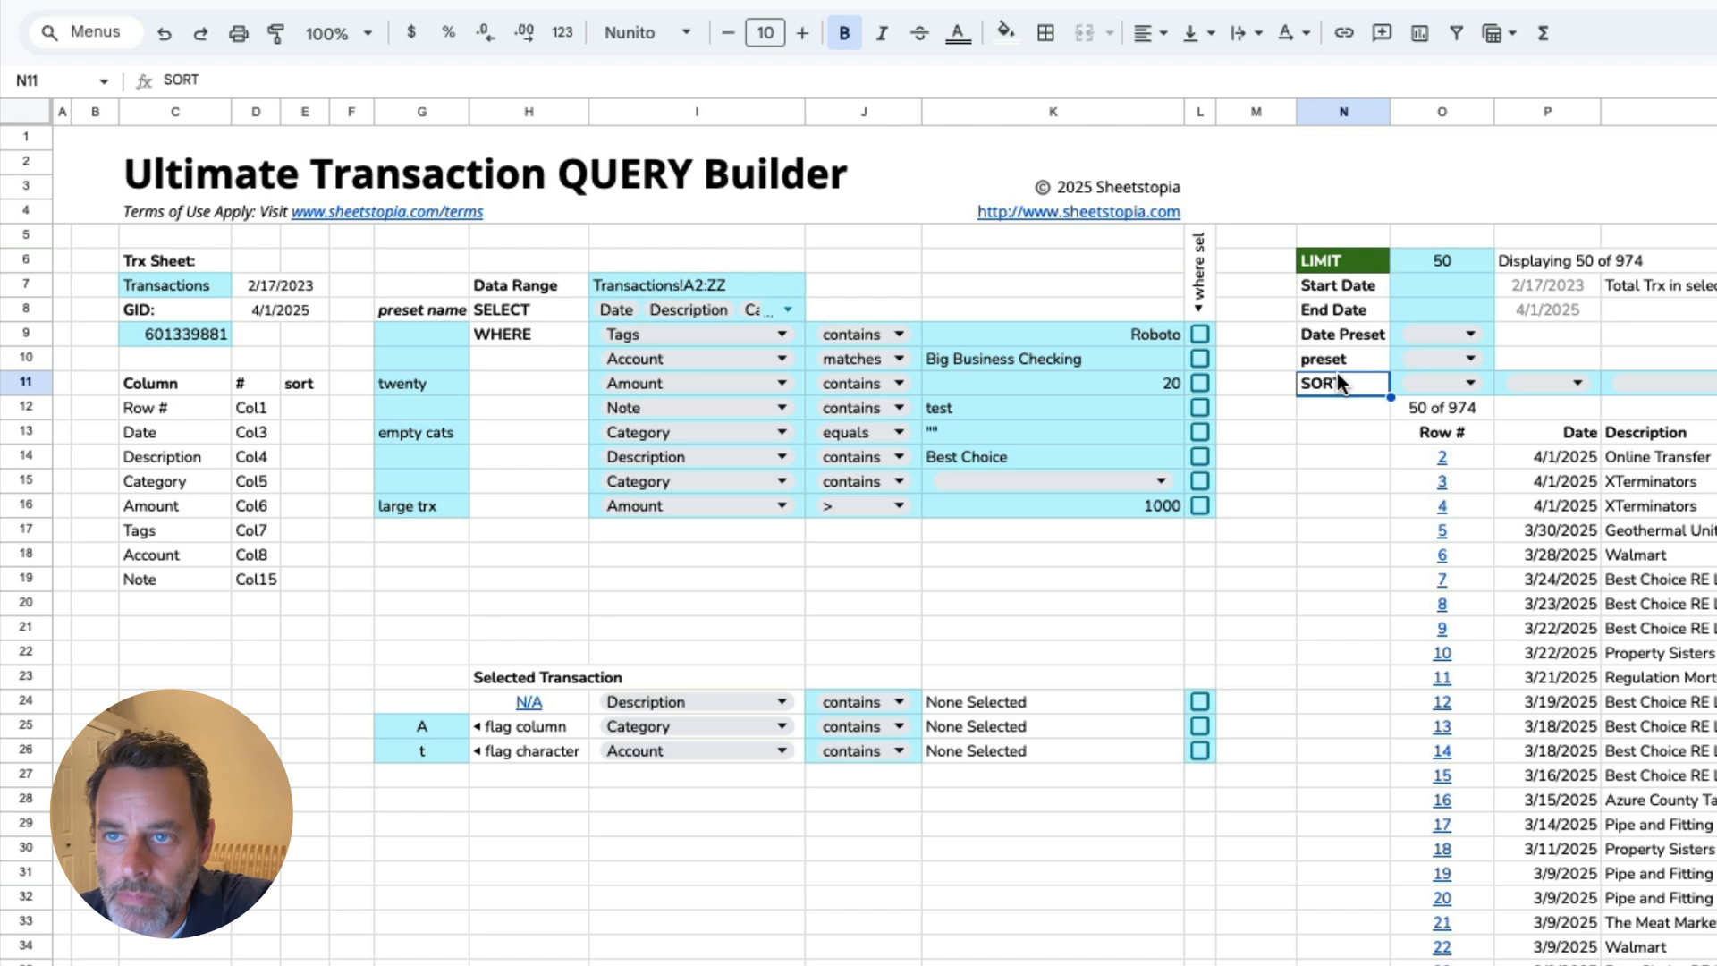
Step: Review the data validation rule behind the SELECT dropdown in cell I8, including its source range and multiple-selection option
left_click(801, 309)
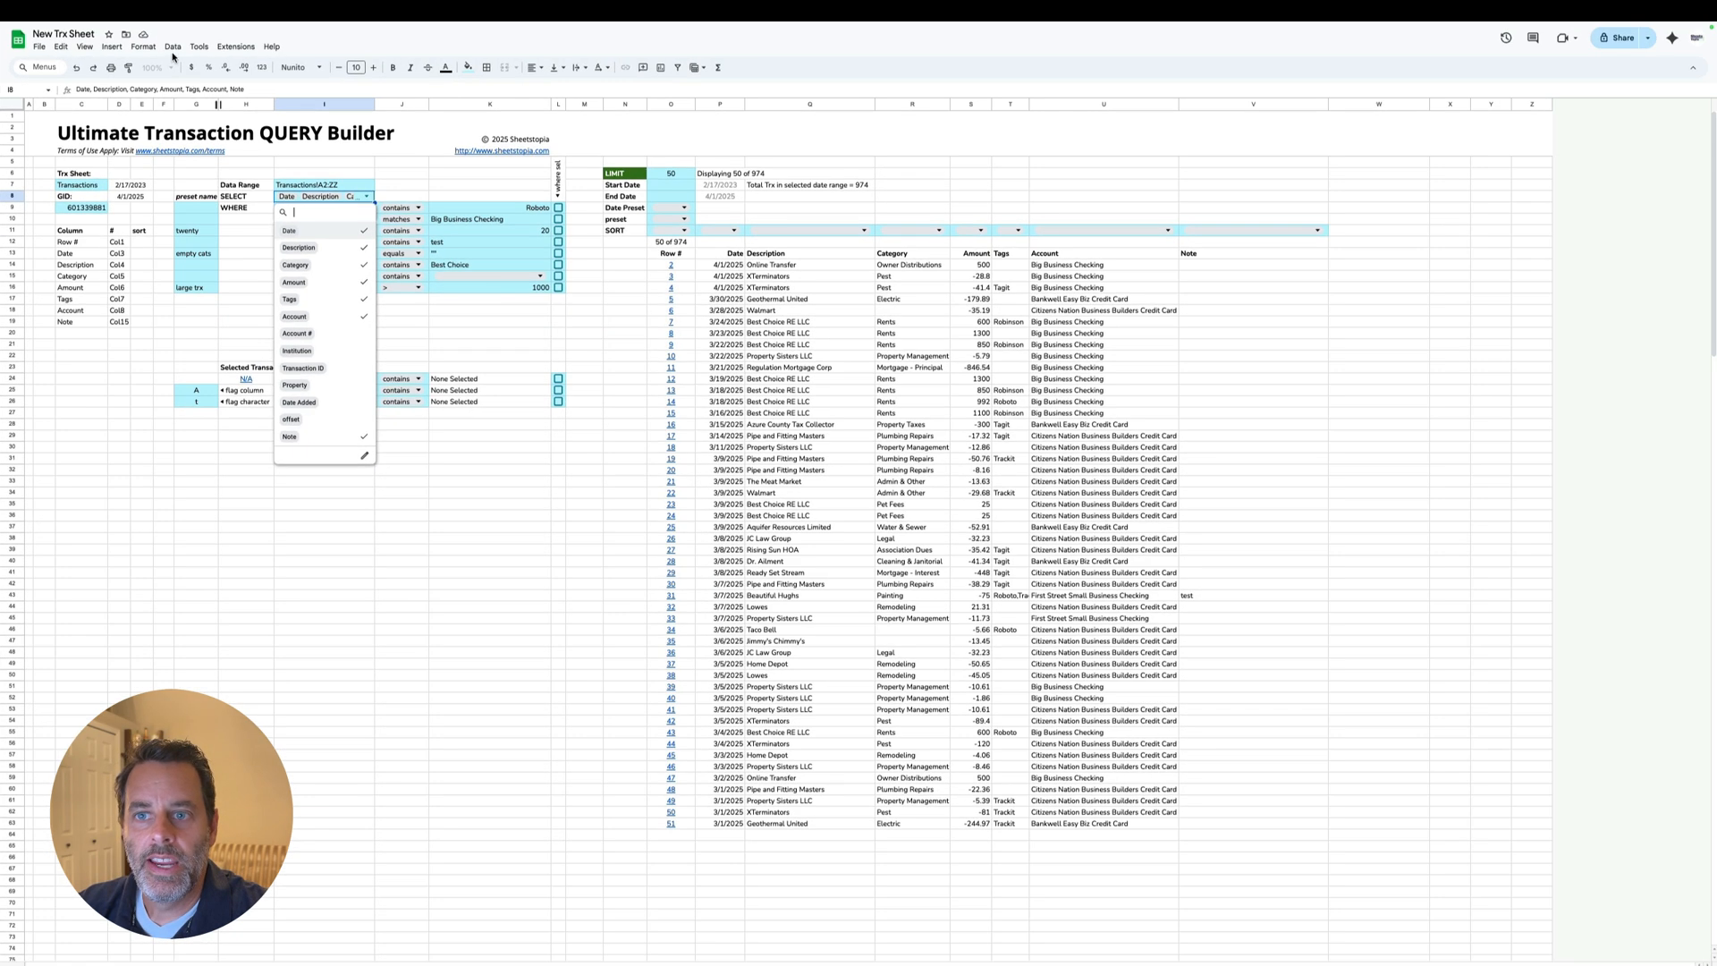
left_click(173, 46)
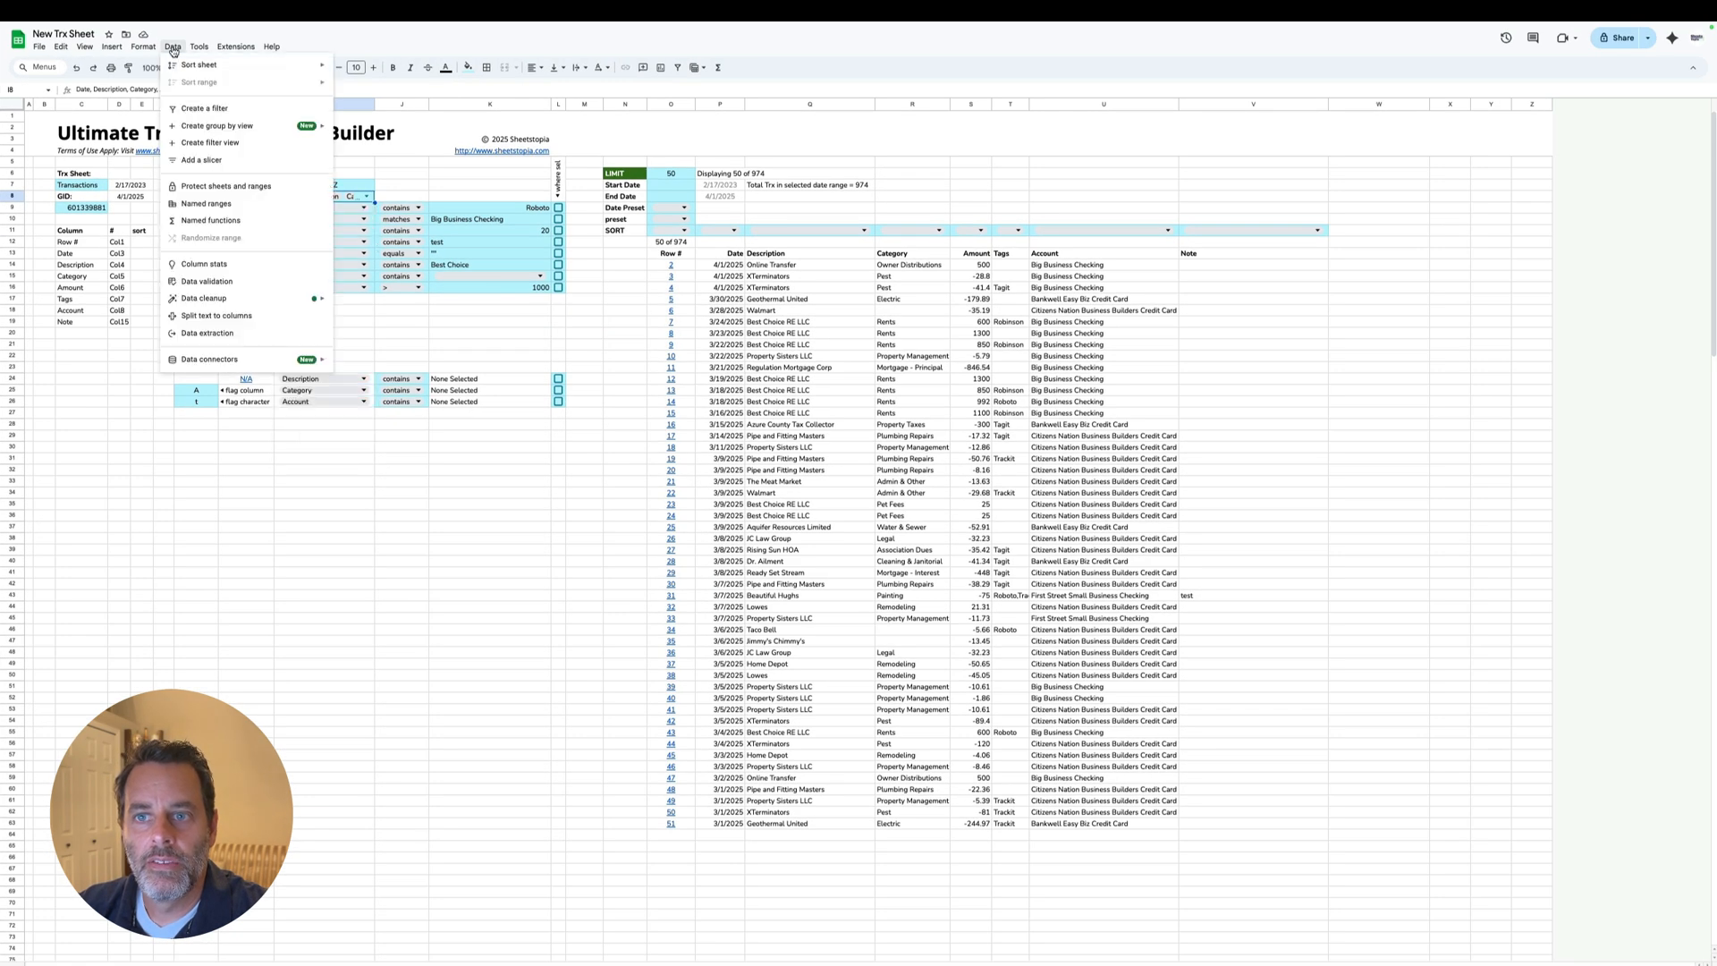
left_click(233, 281)
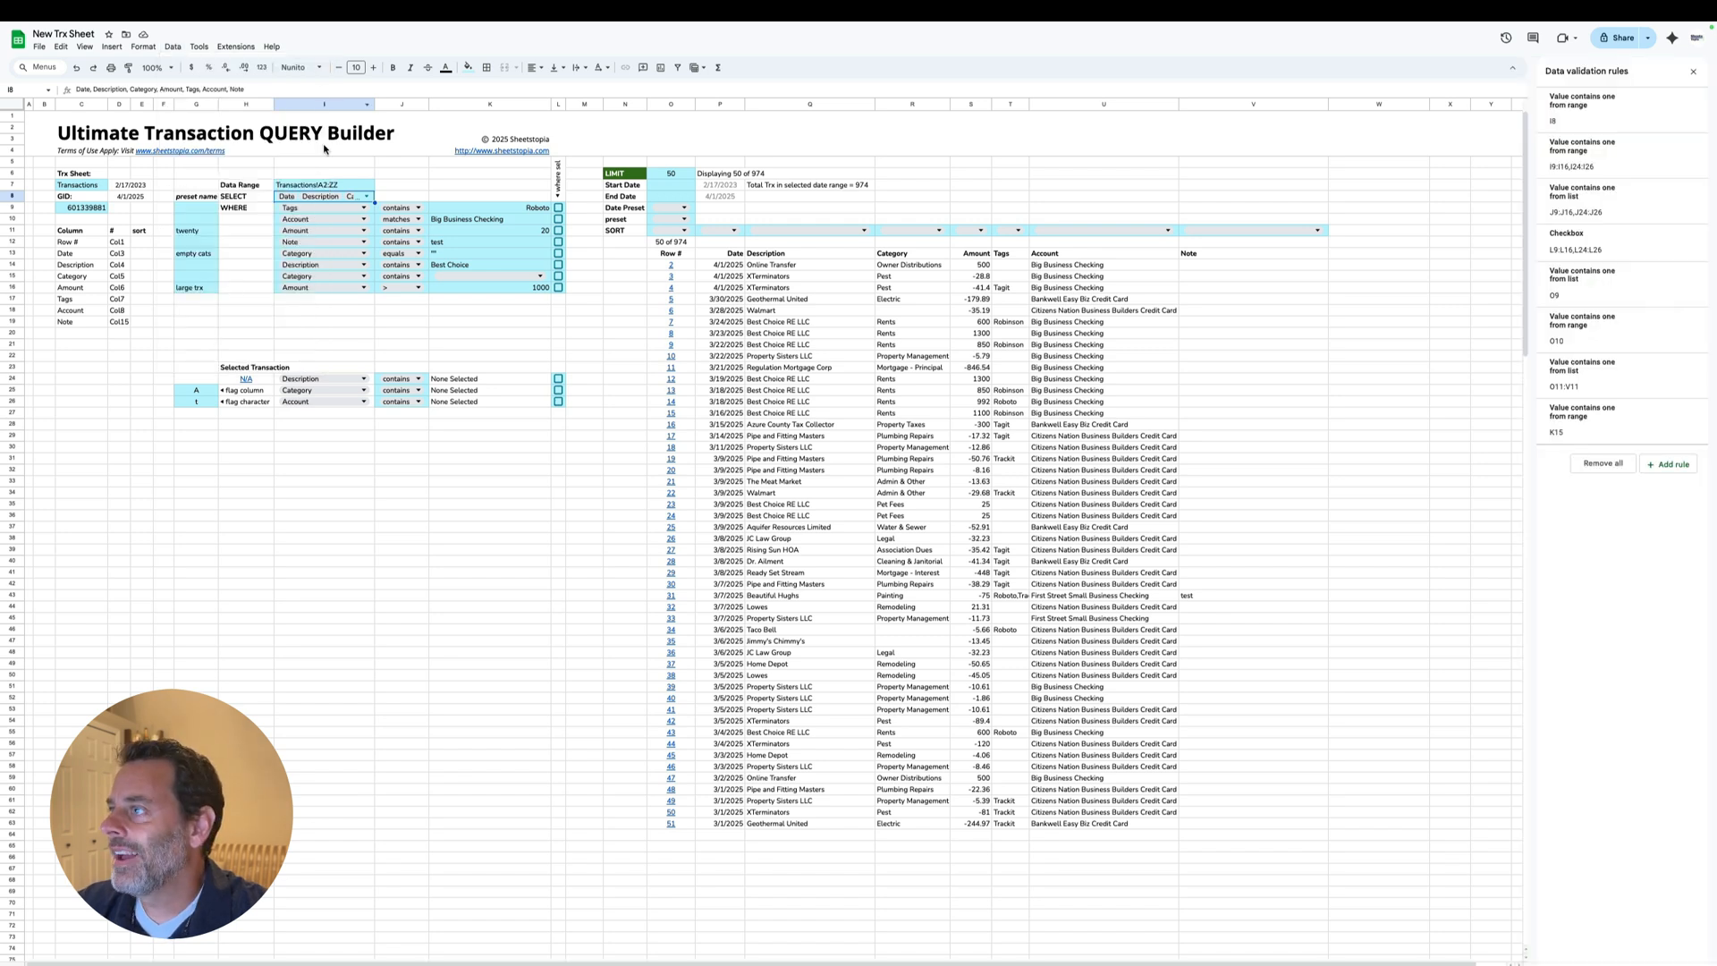
left_click(1632, 115)
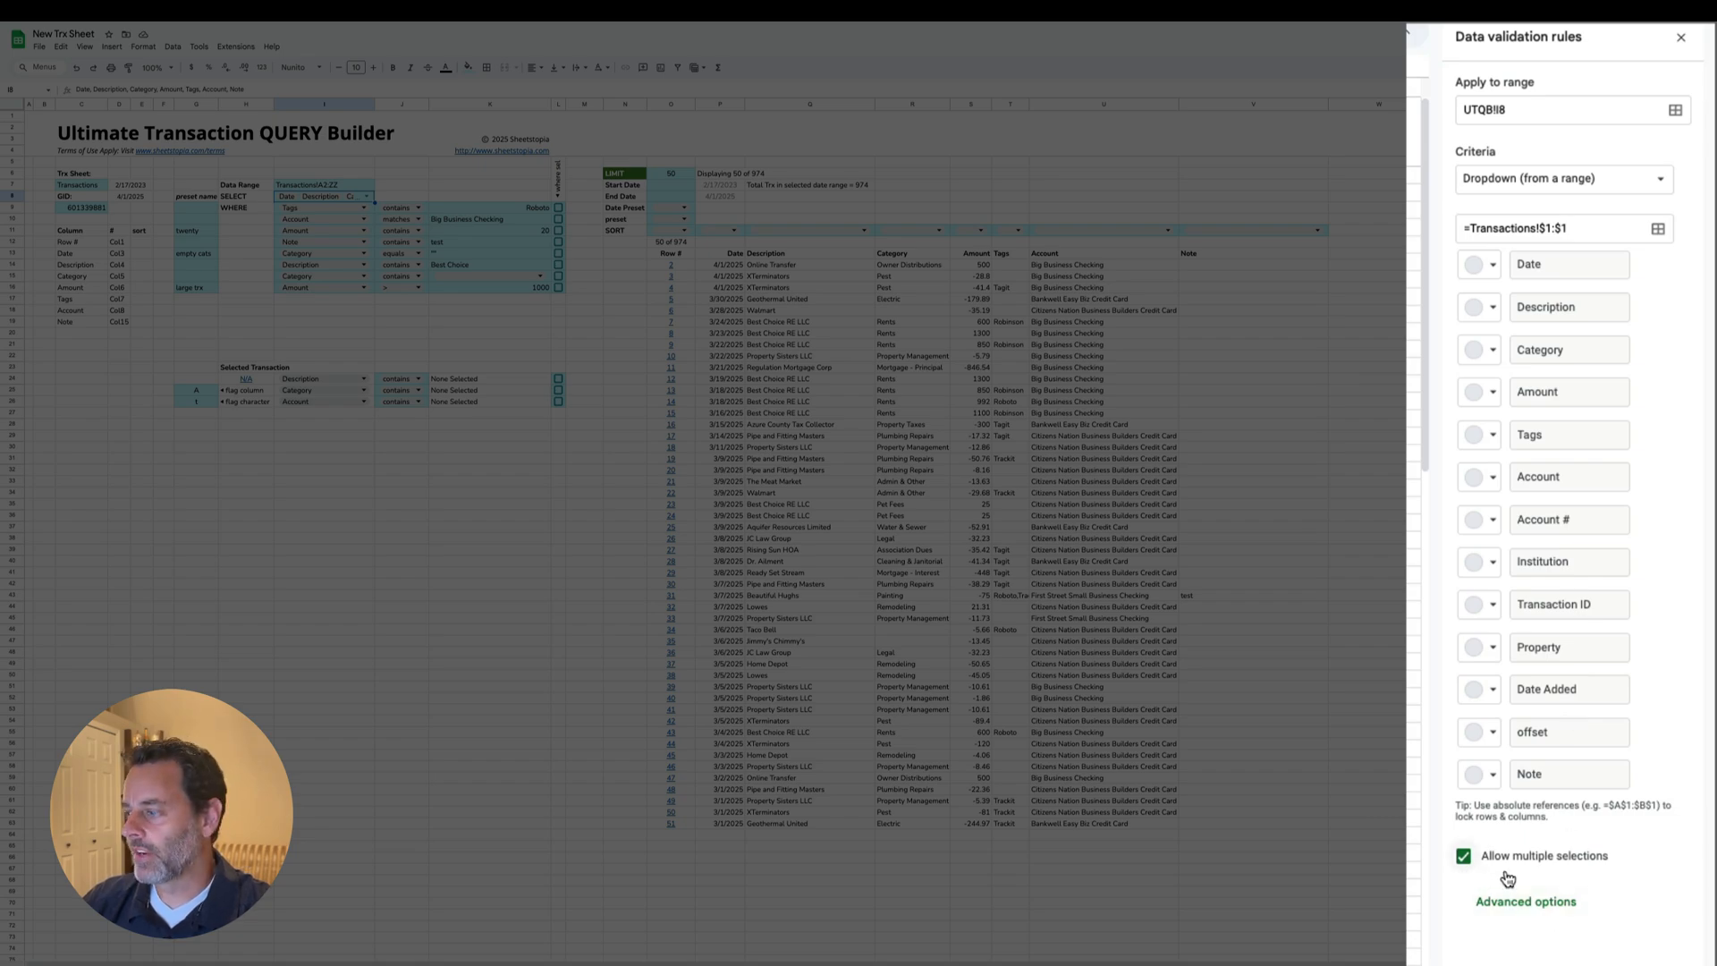
left_click(1674, 954)
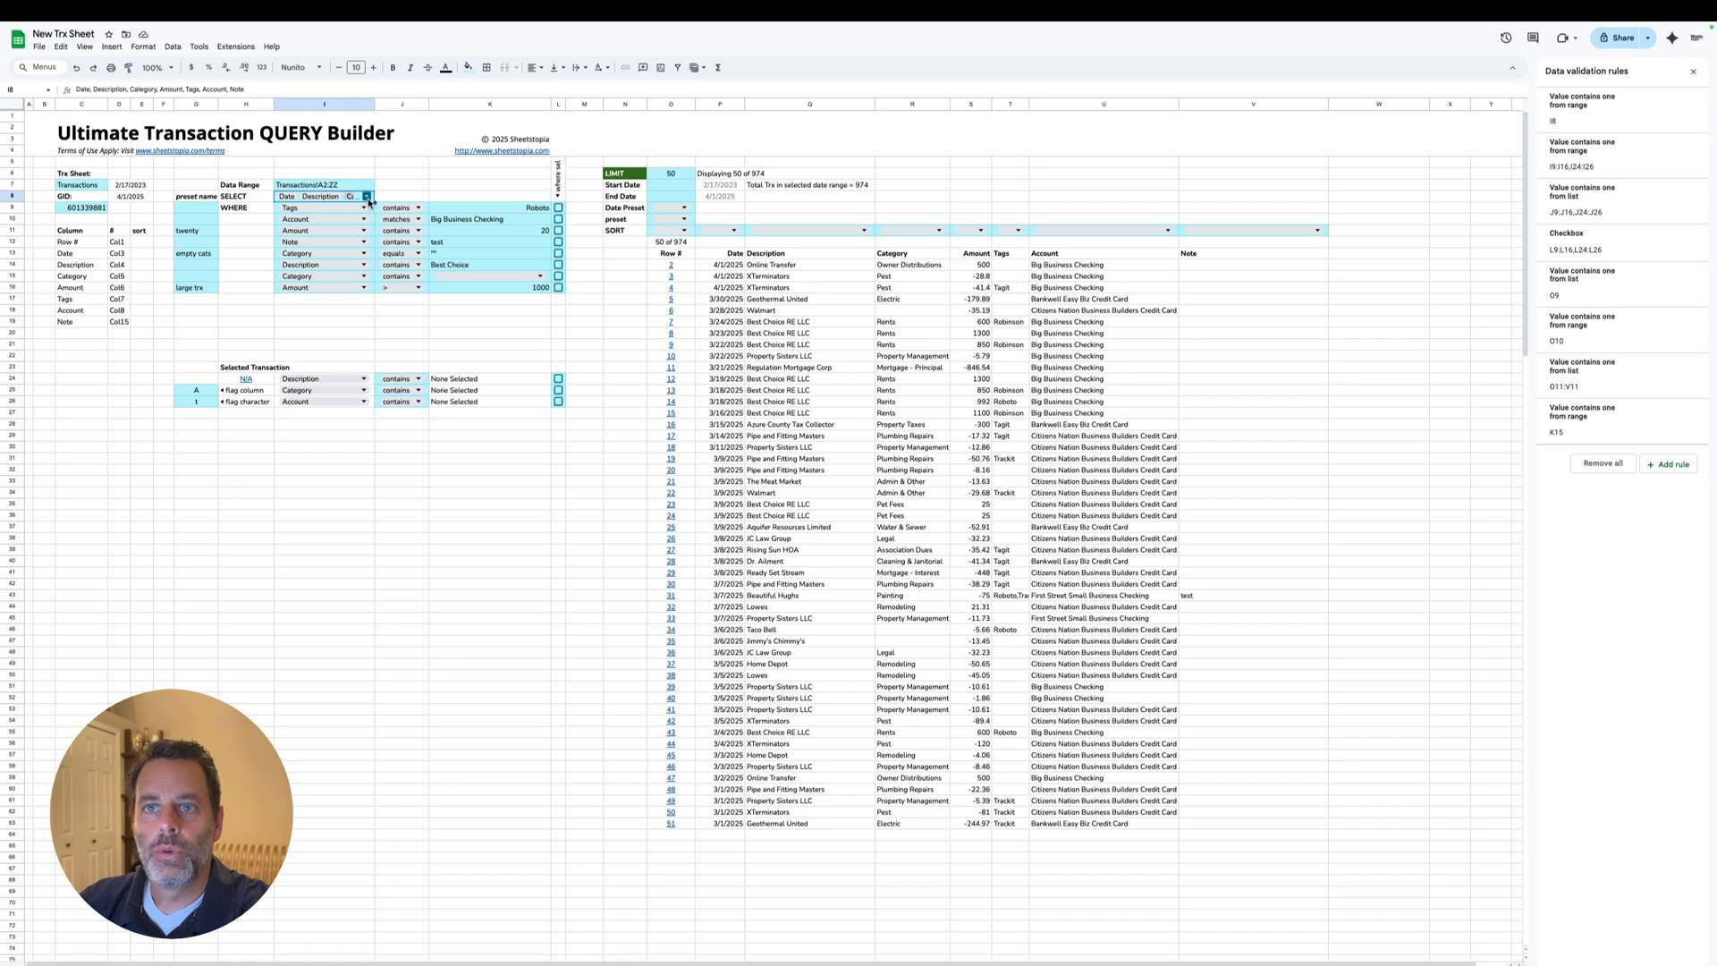
Step: Add Property to the columns chosen in the SELECT dropdown
left_click(368, 197)
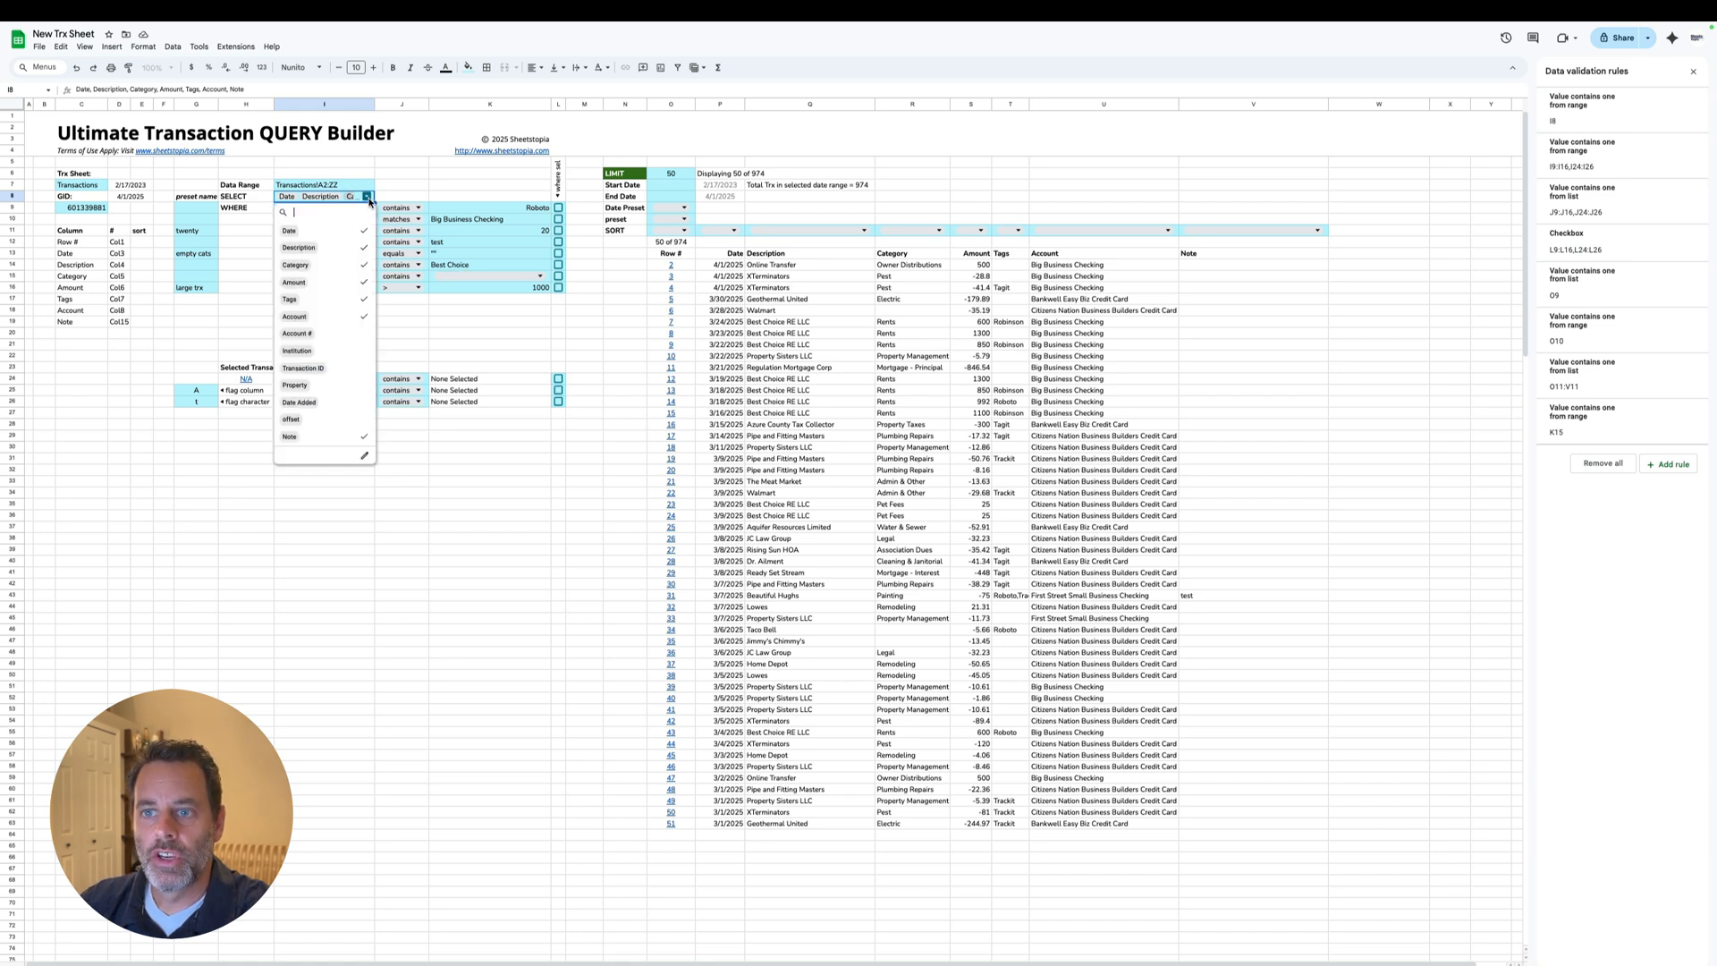
left_click(357, 387)
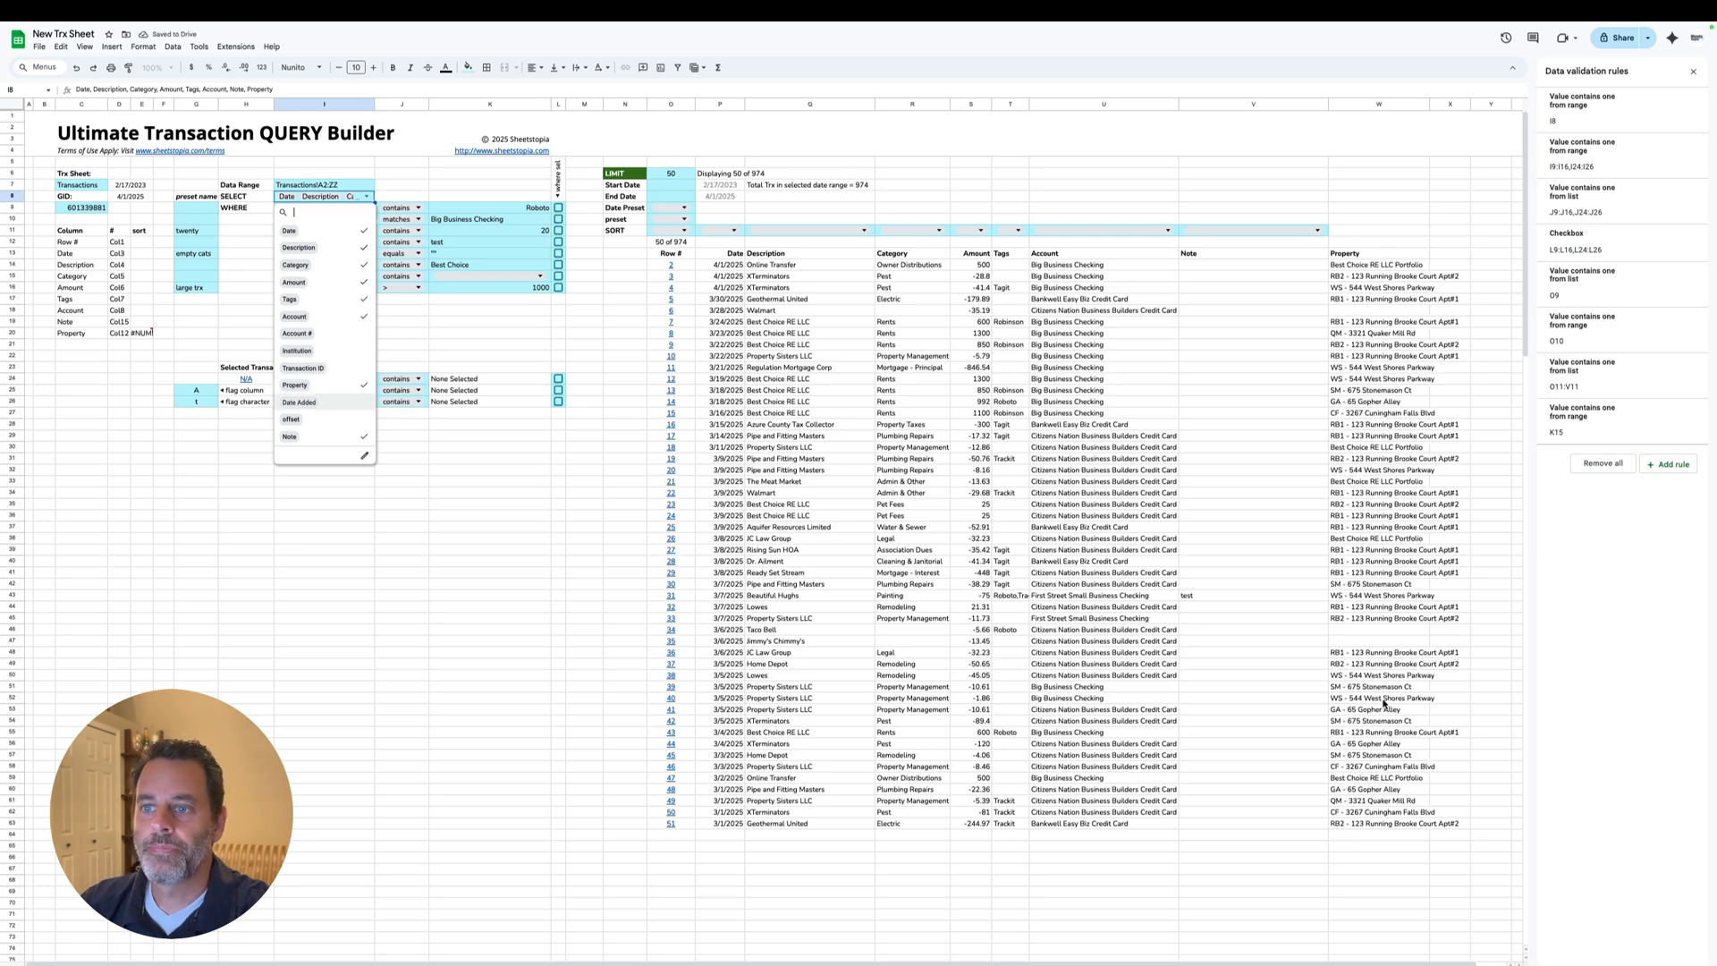
left_click(465, 450)
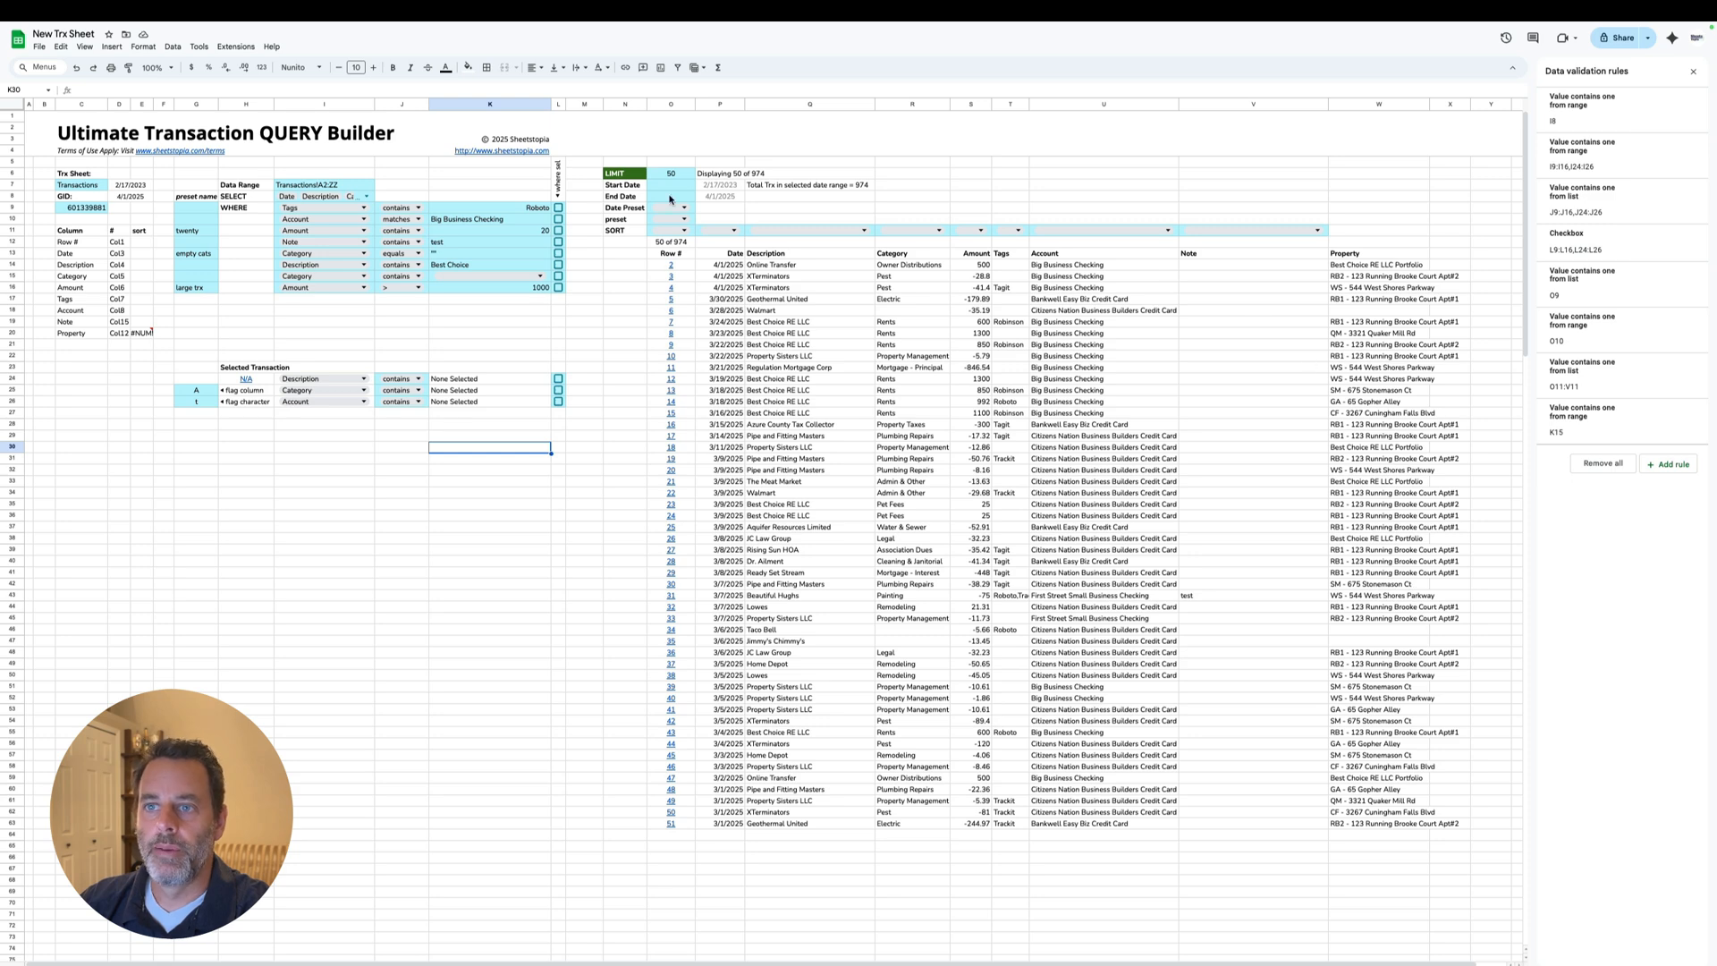
Step: Reorder the SELECT cell's column list by moving Property between Account and Note, separated by a comma
left_click(366, 196)
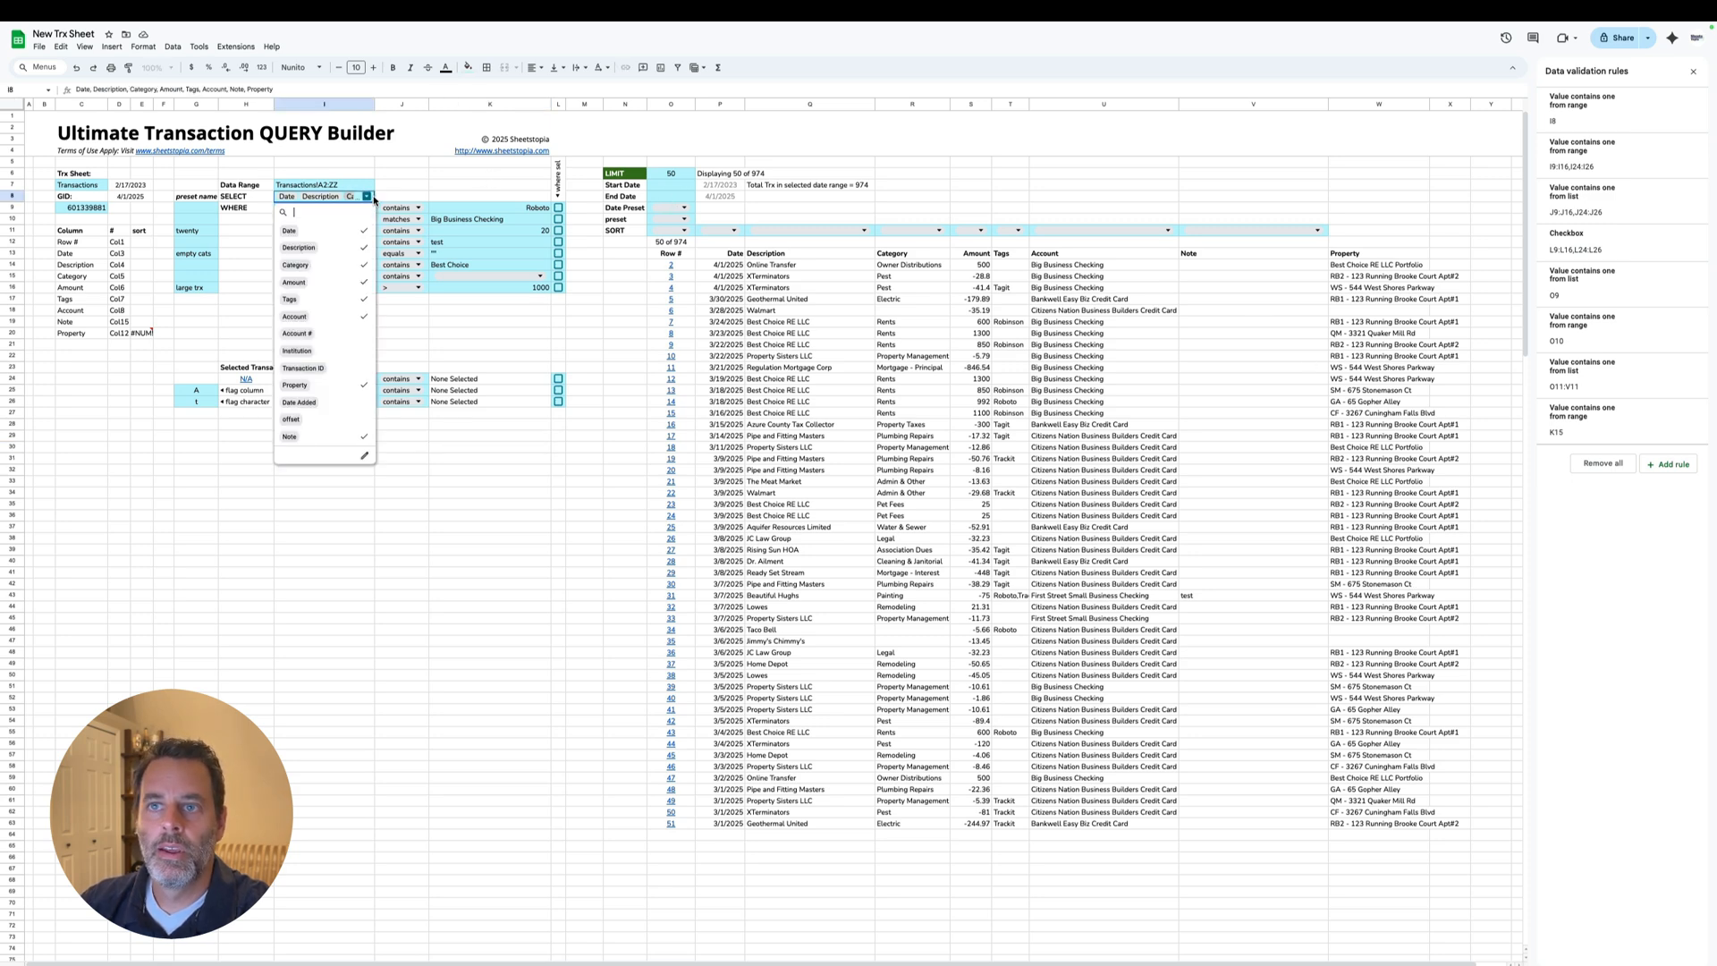
left_click_drag(248, 89, 275, 88)
key("ctrl+c")
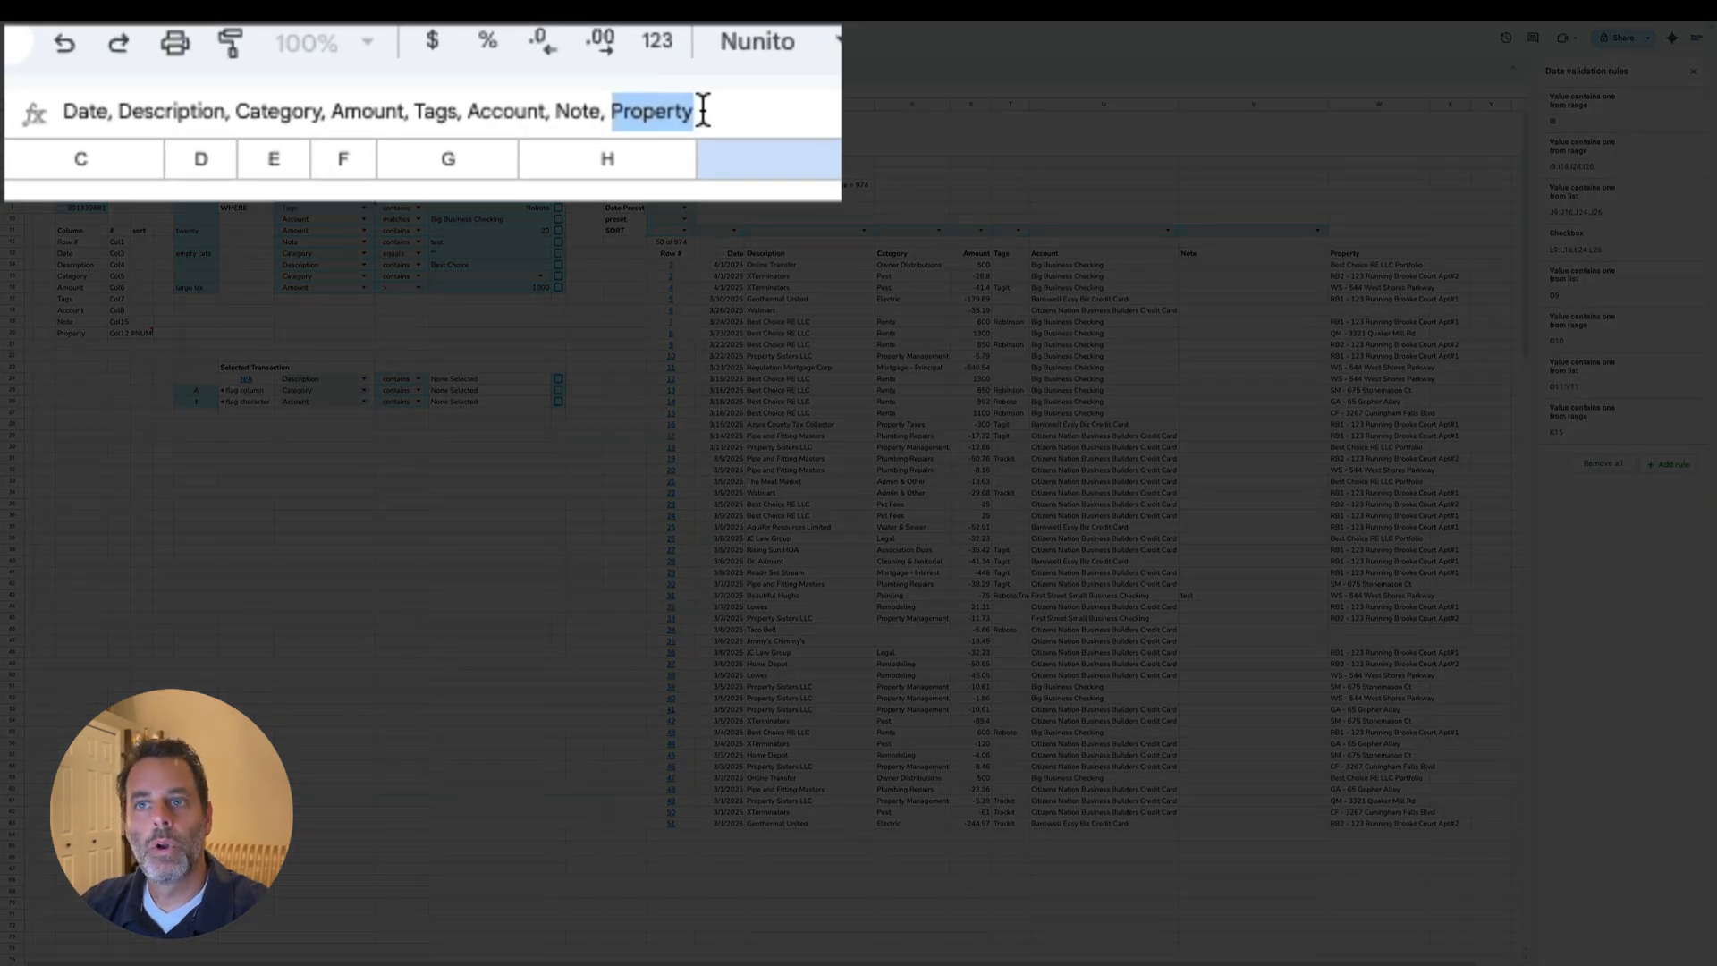
key("BackSpace")
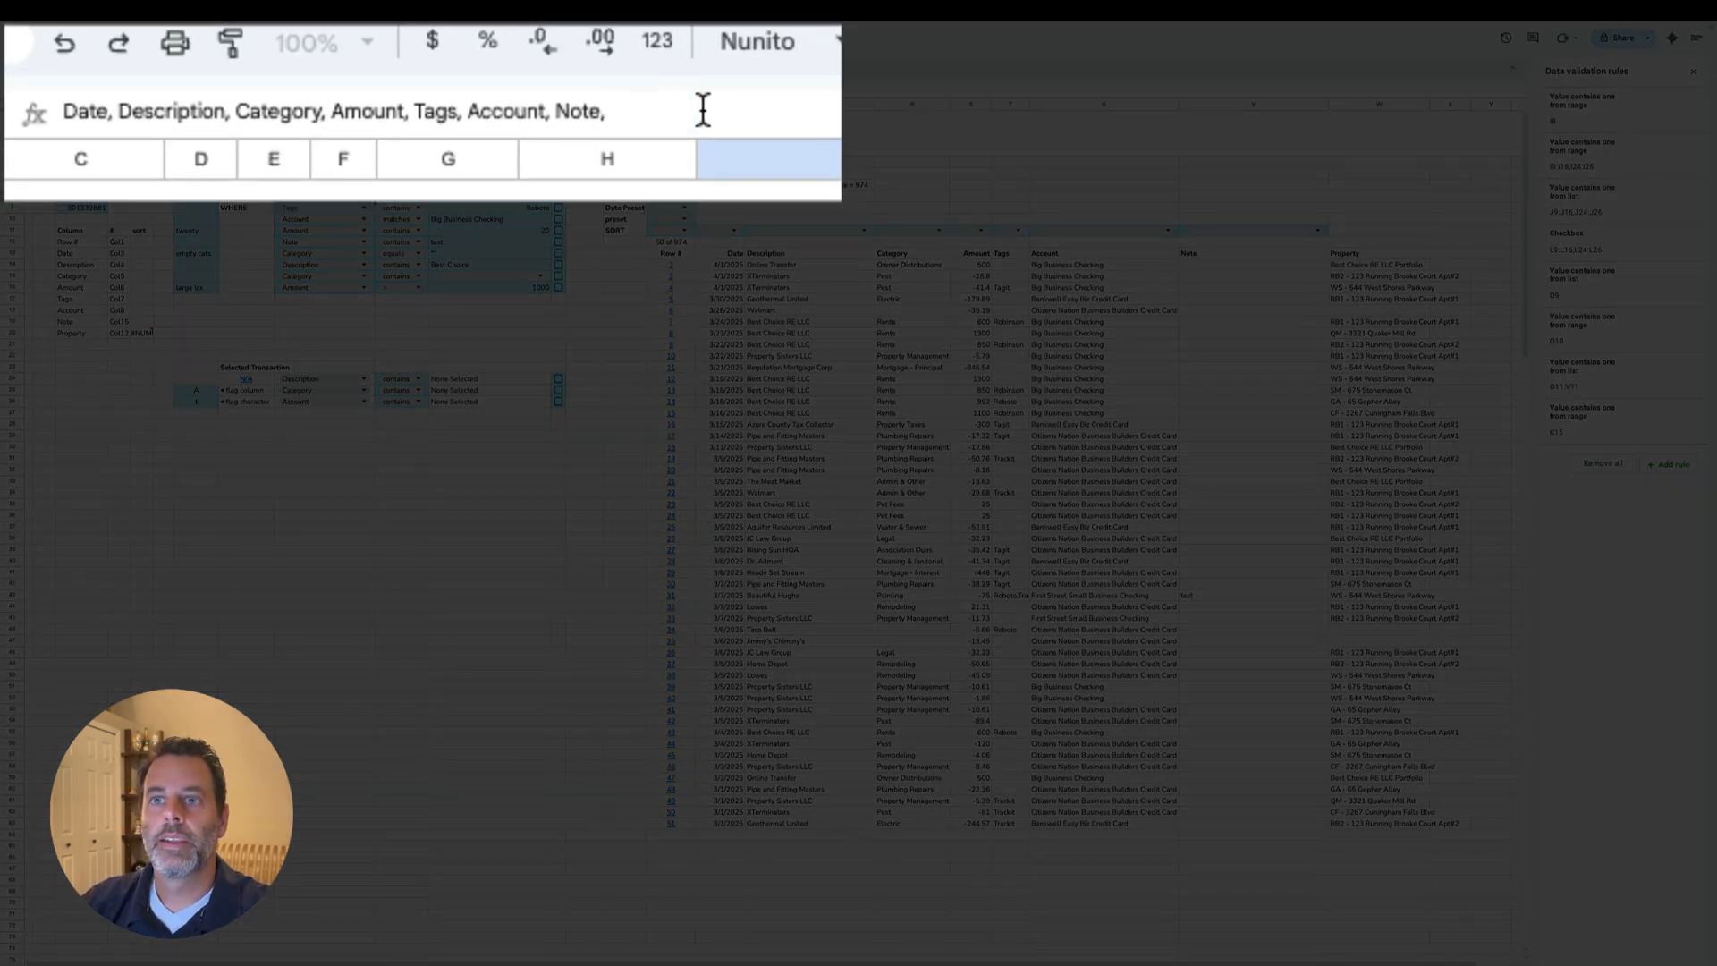
key("BackSpace")
key("BackSpace")
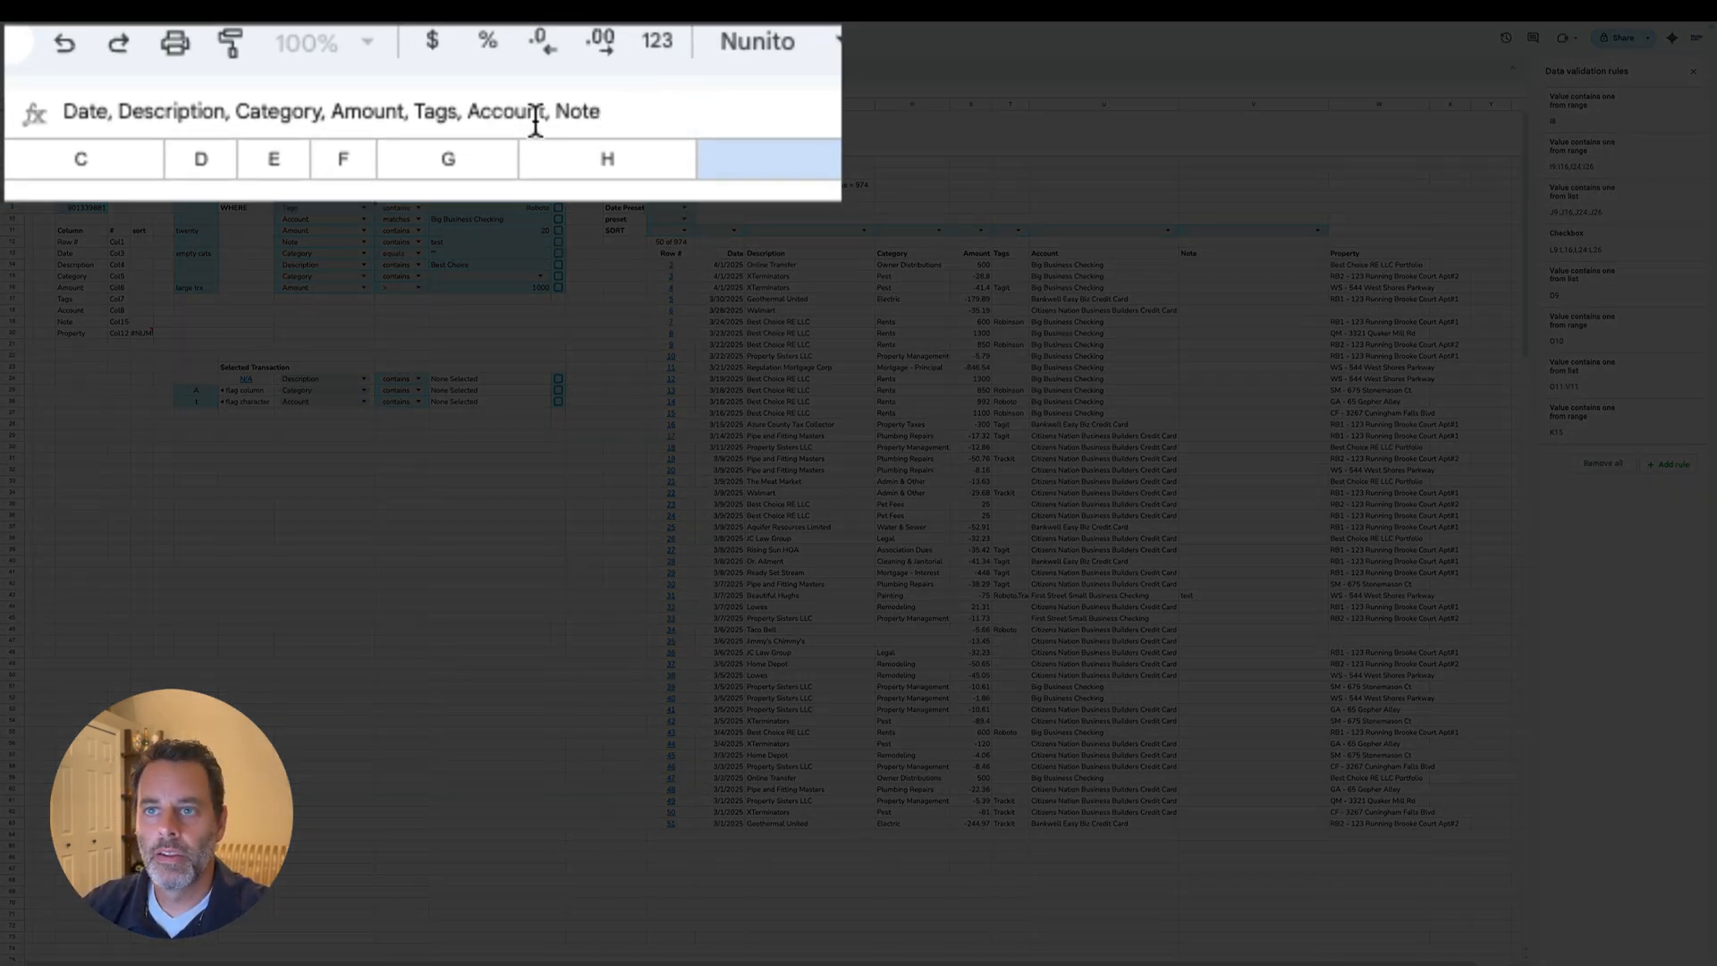
key("Left")
key("Left")
key("Left")
key("Left")
key("ctrl+v")
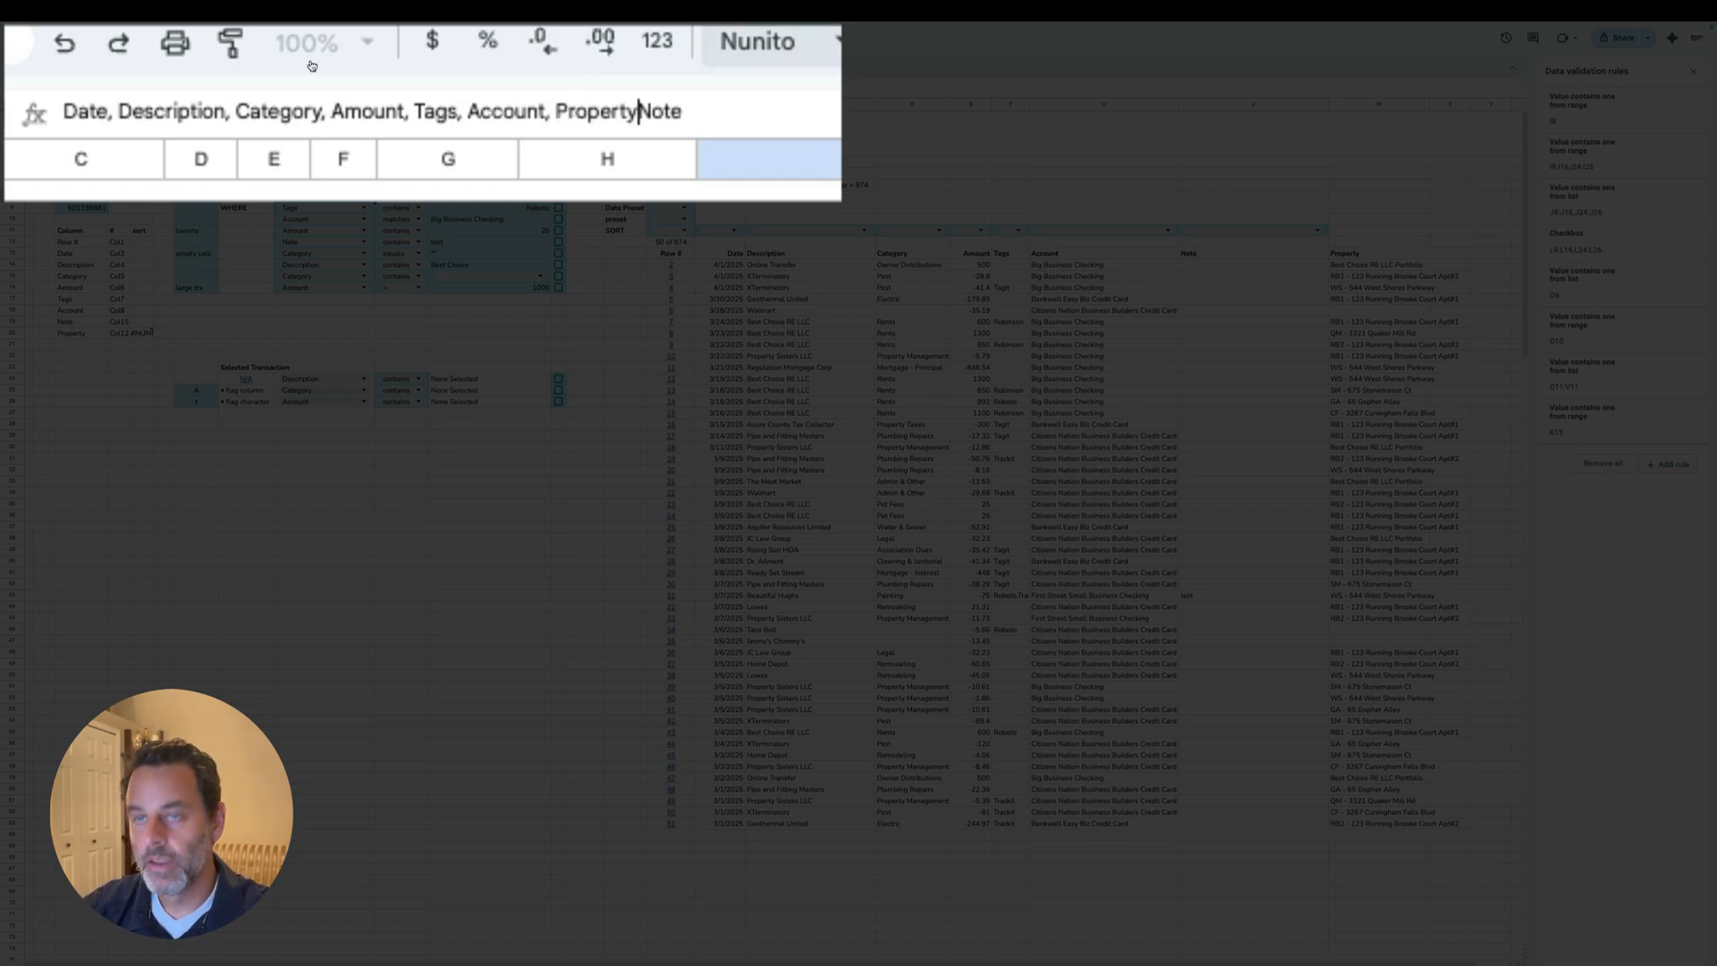
type(",")
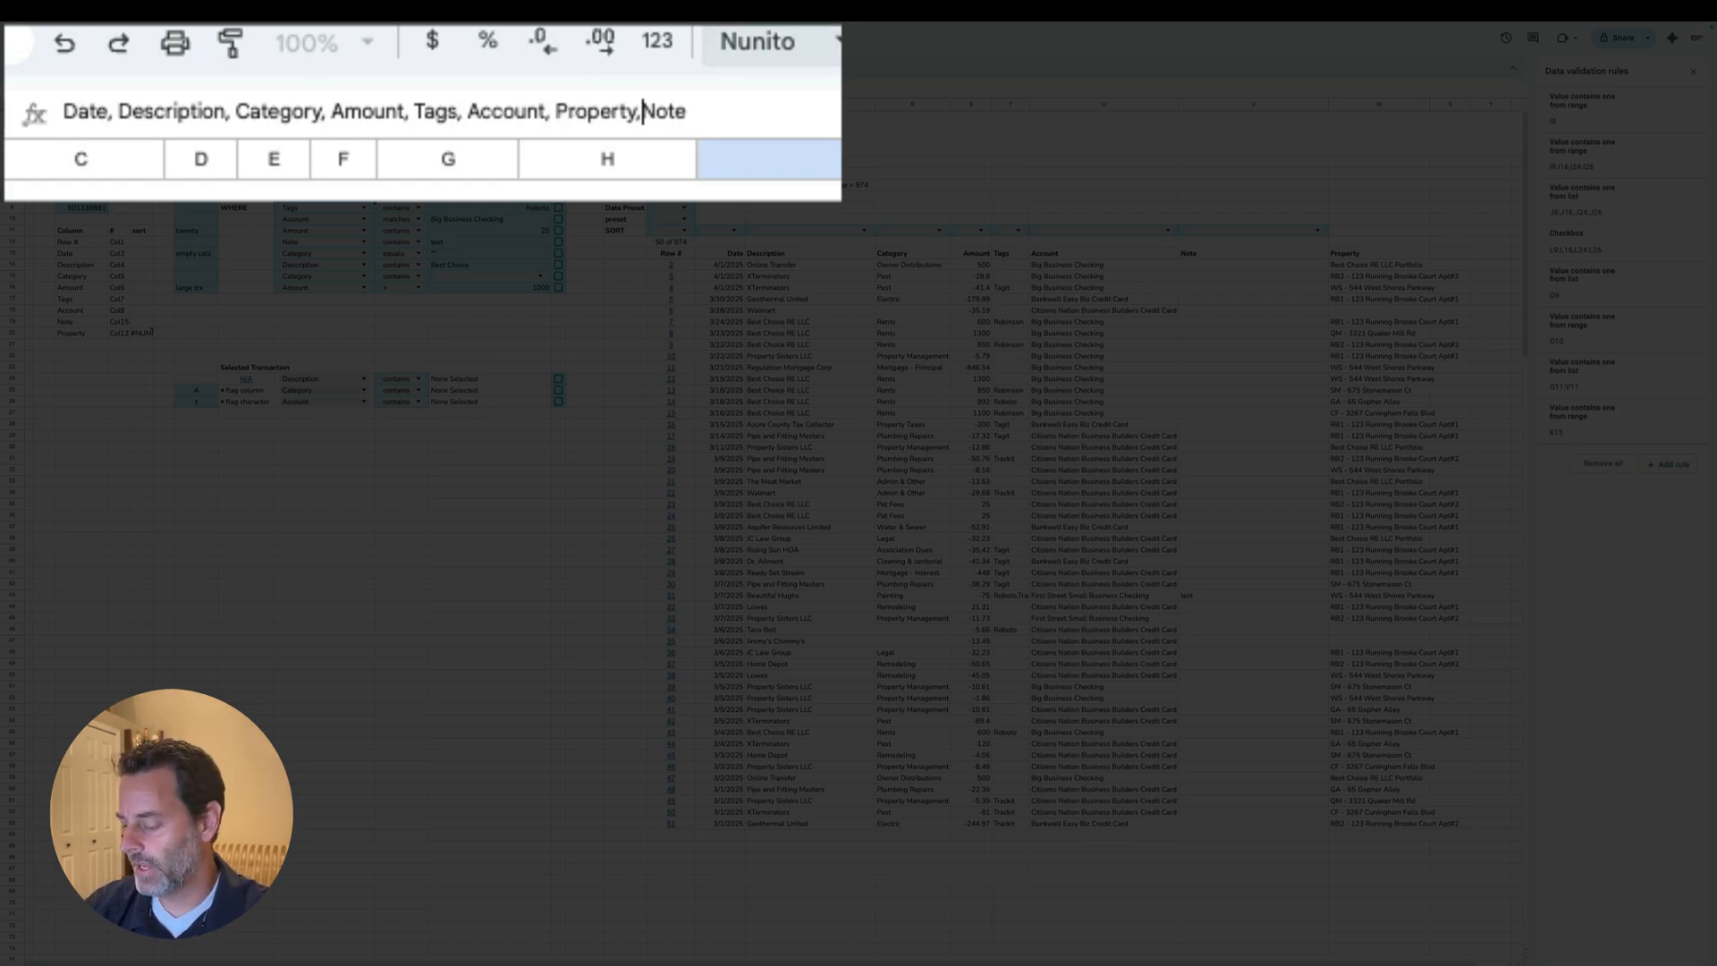
key("Return")
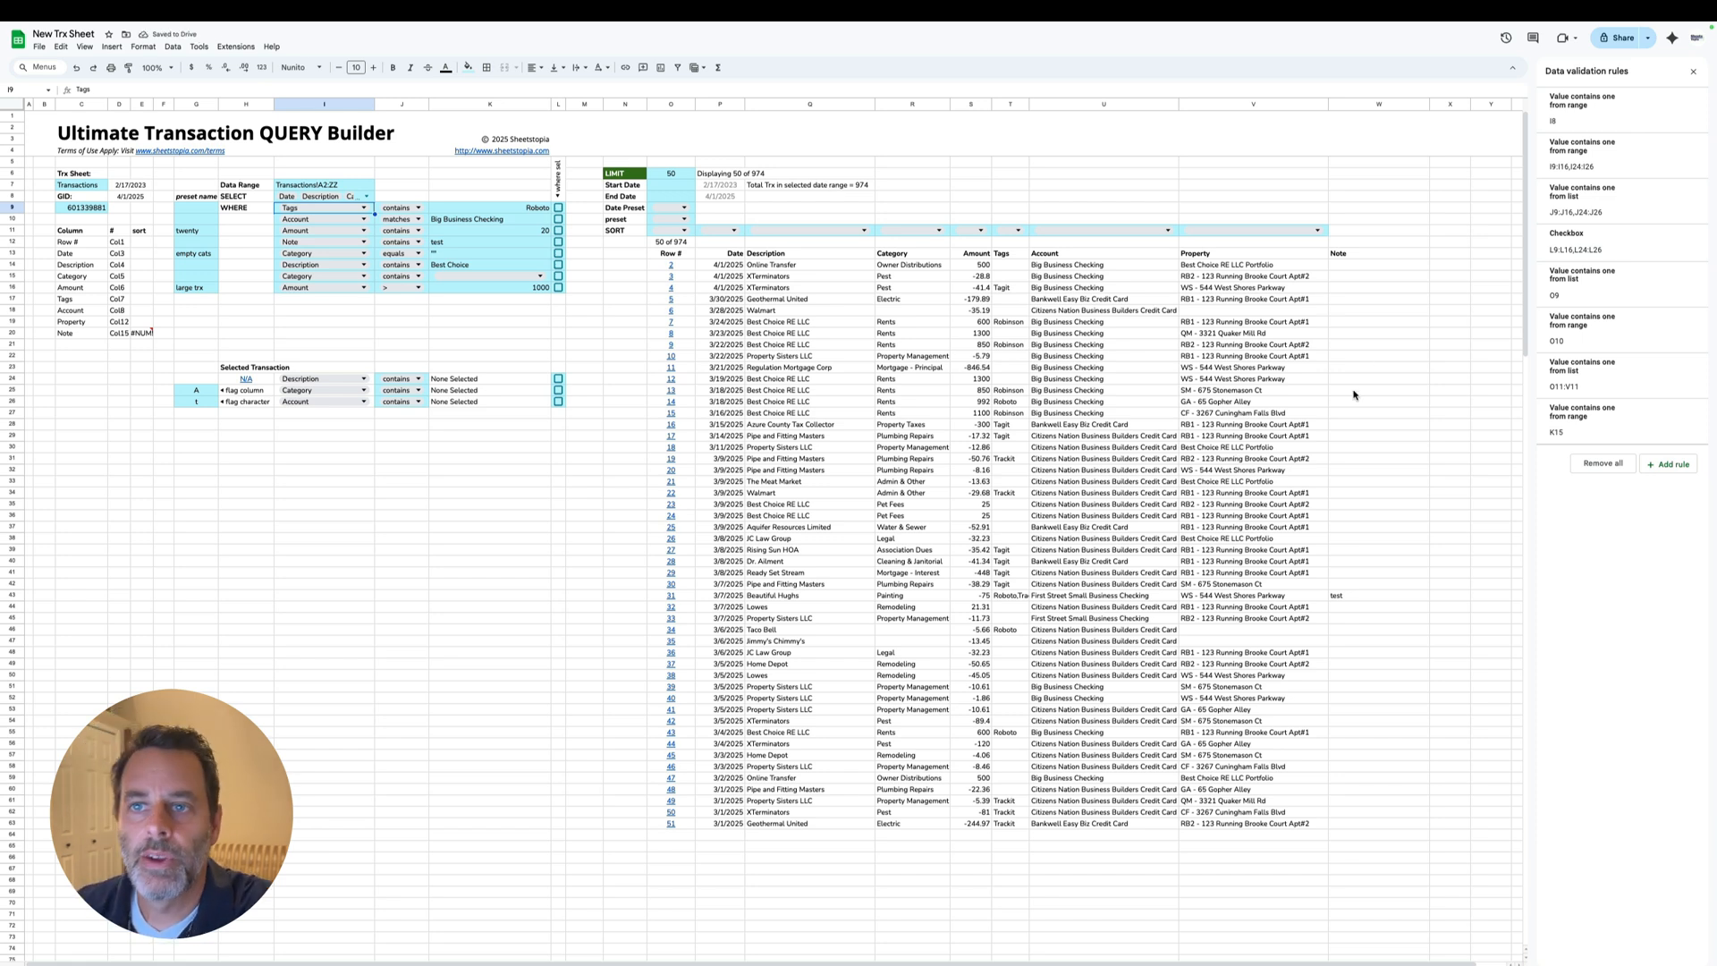
Step: Remove Property from the columns chosen in the SELECT dropdown
left_click(369, 197)
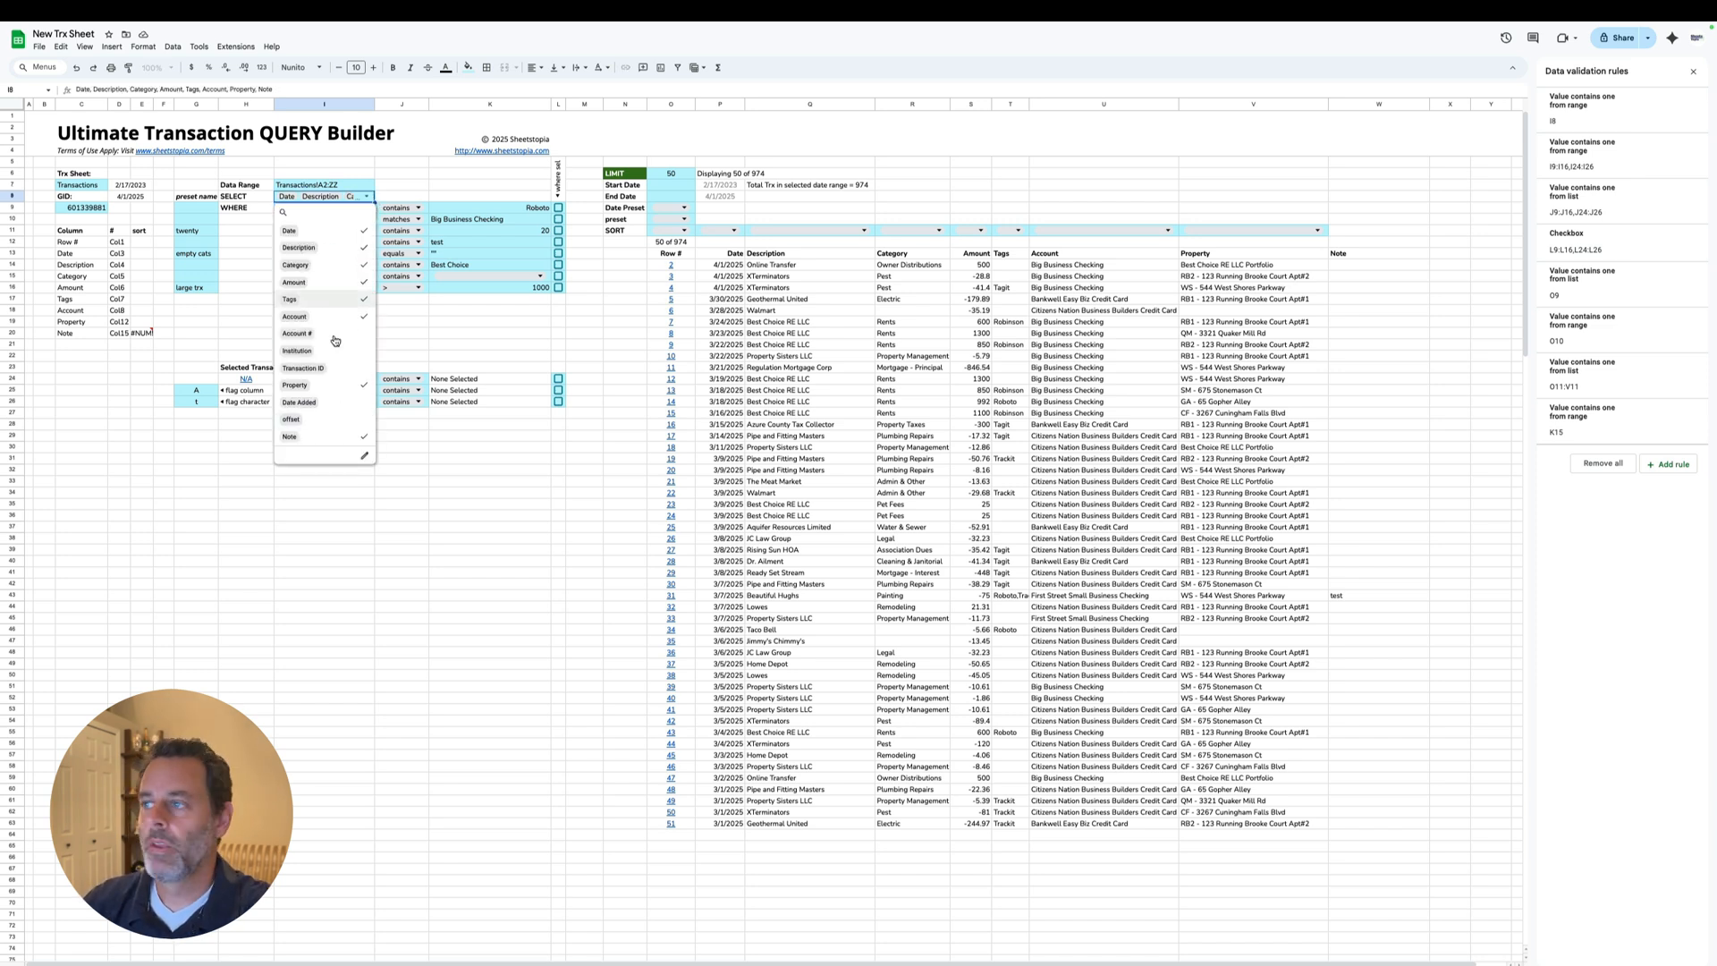
left_click(336, 386)
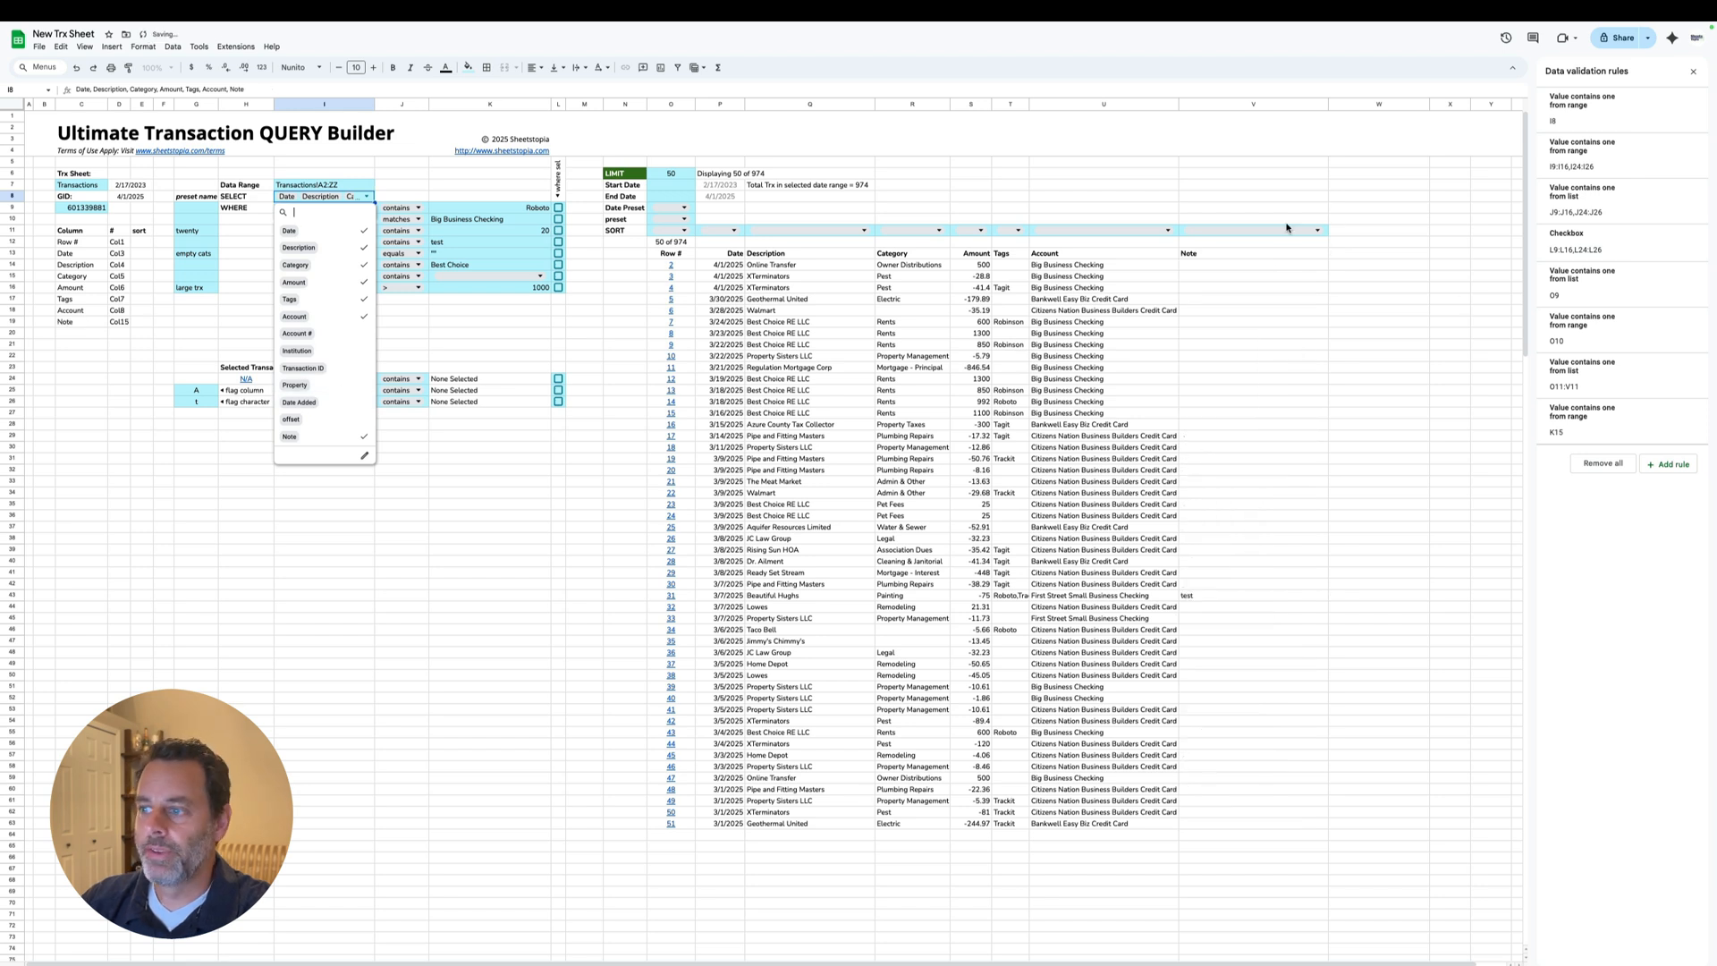
left_click(554, 600)
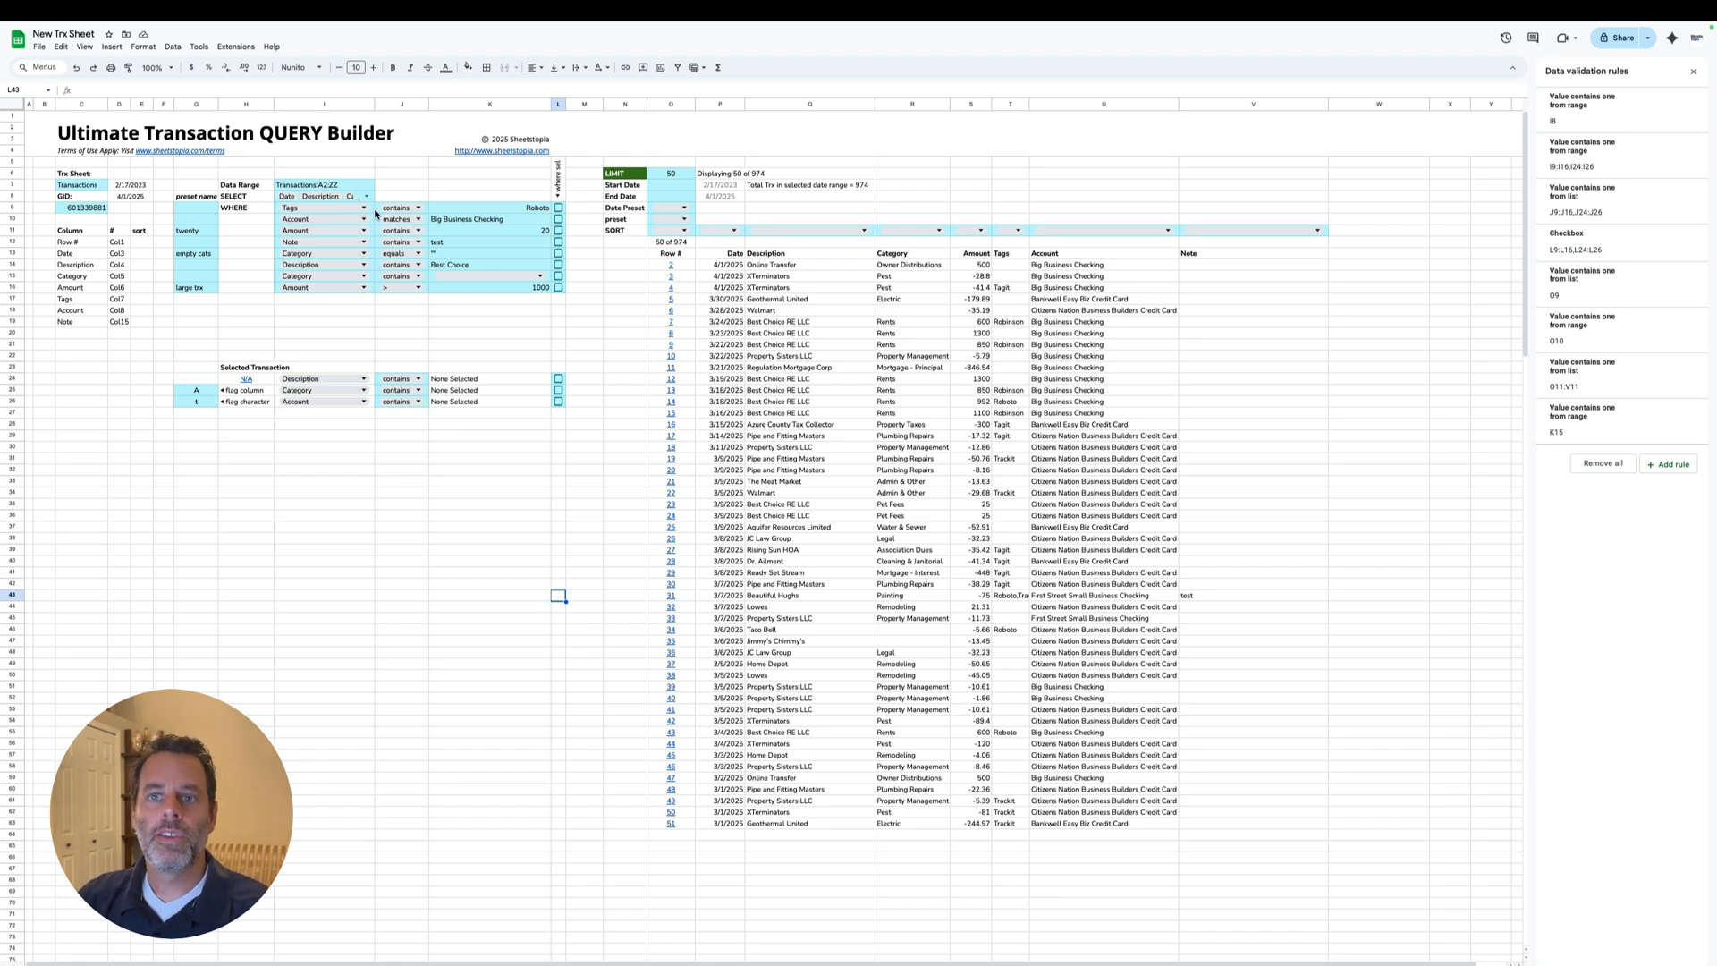
Step: Review the selected column list in column C, the preset name cells and the first WHERE value
left_click_drag(86, 242, 79, 327)
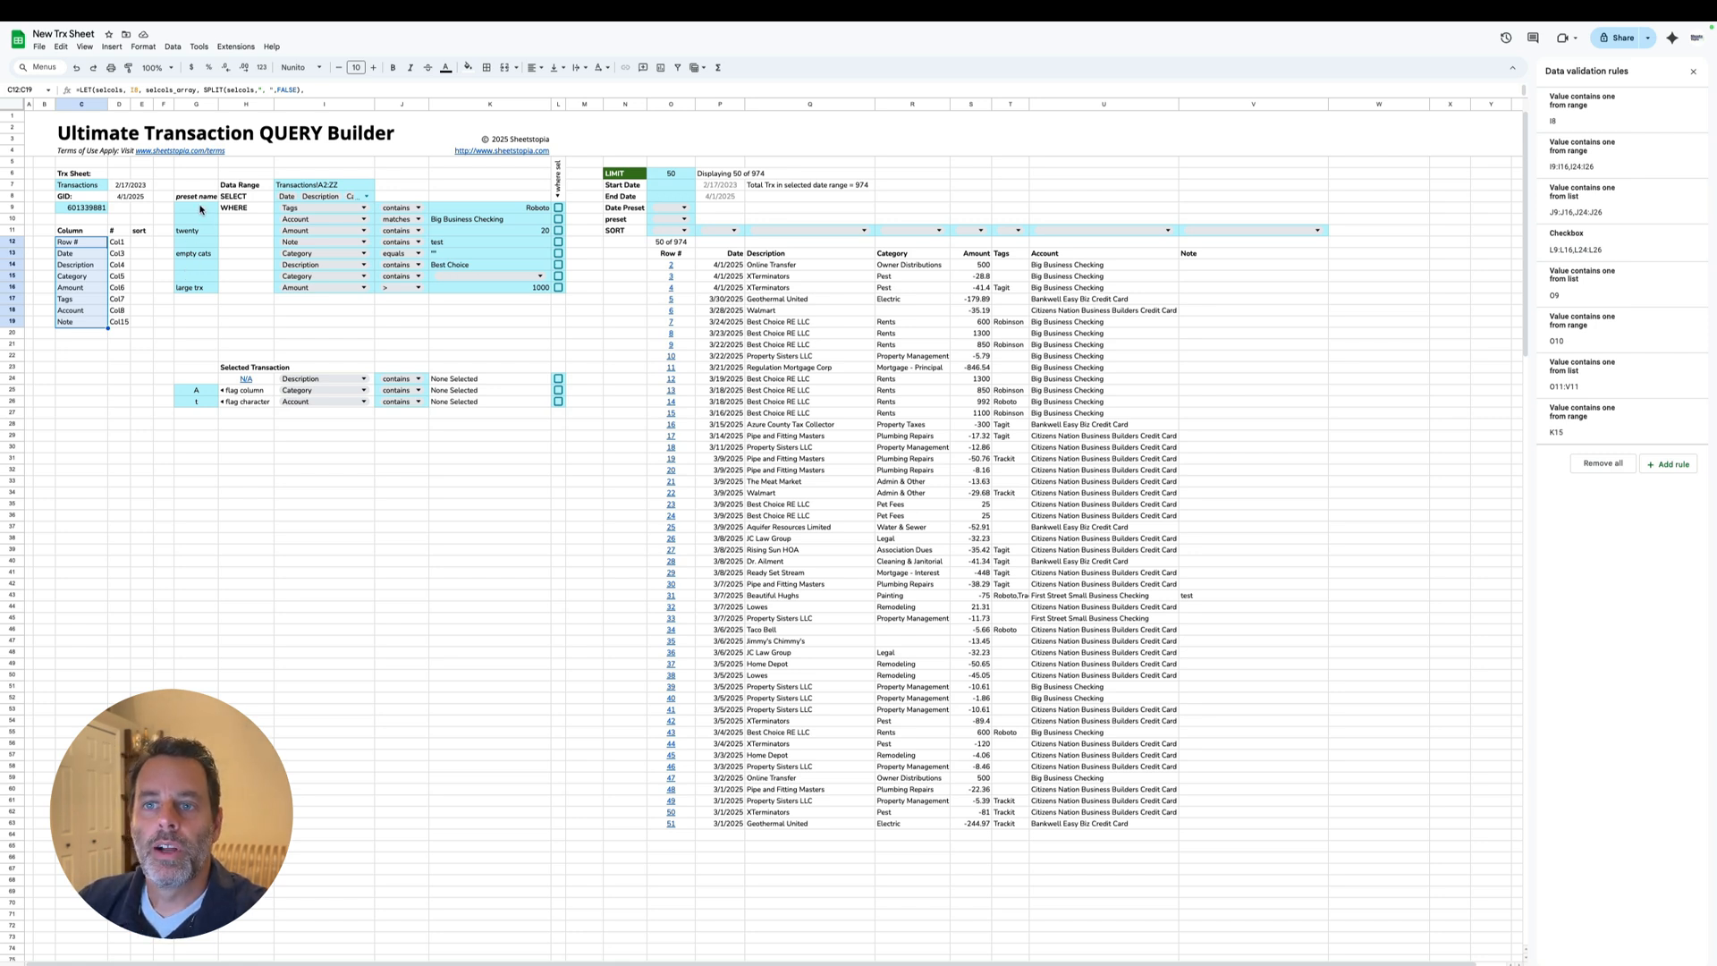
left_click_drag(199, 208, 196, 288)
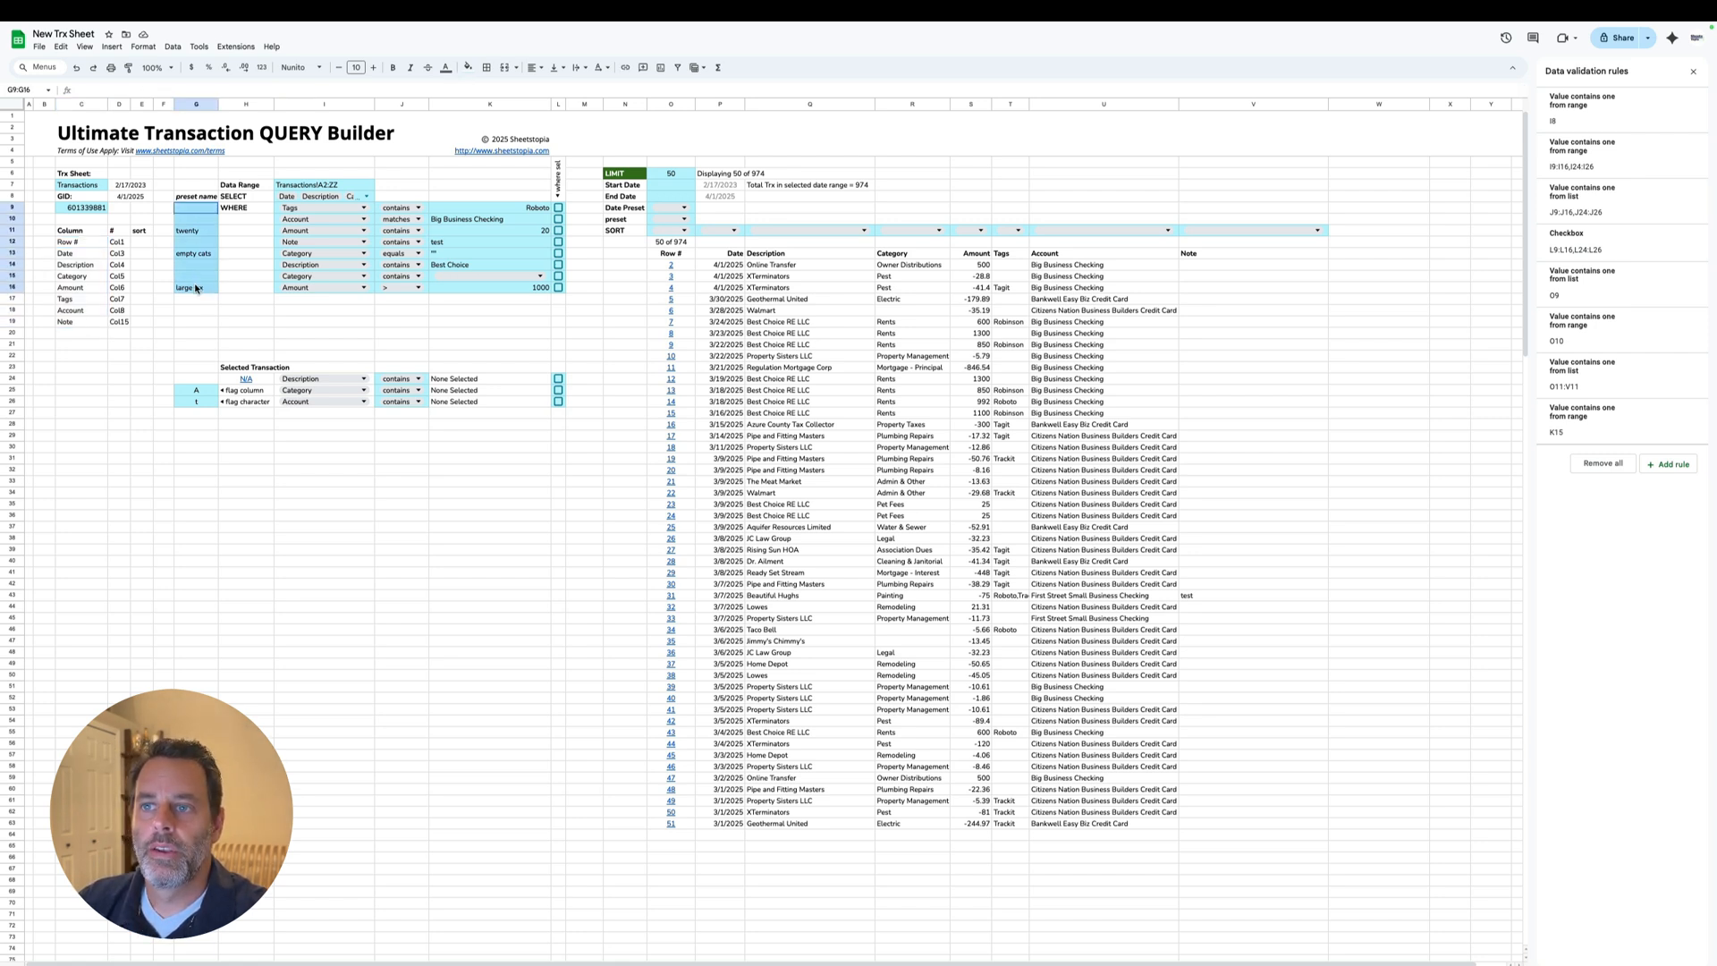
left_click(445, 209)
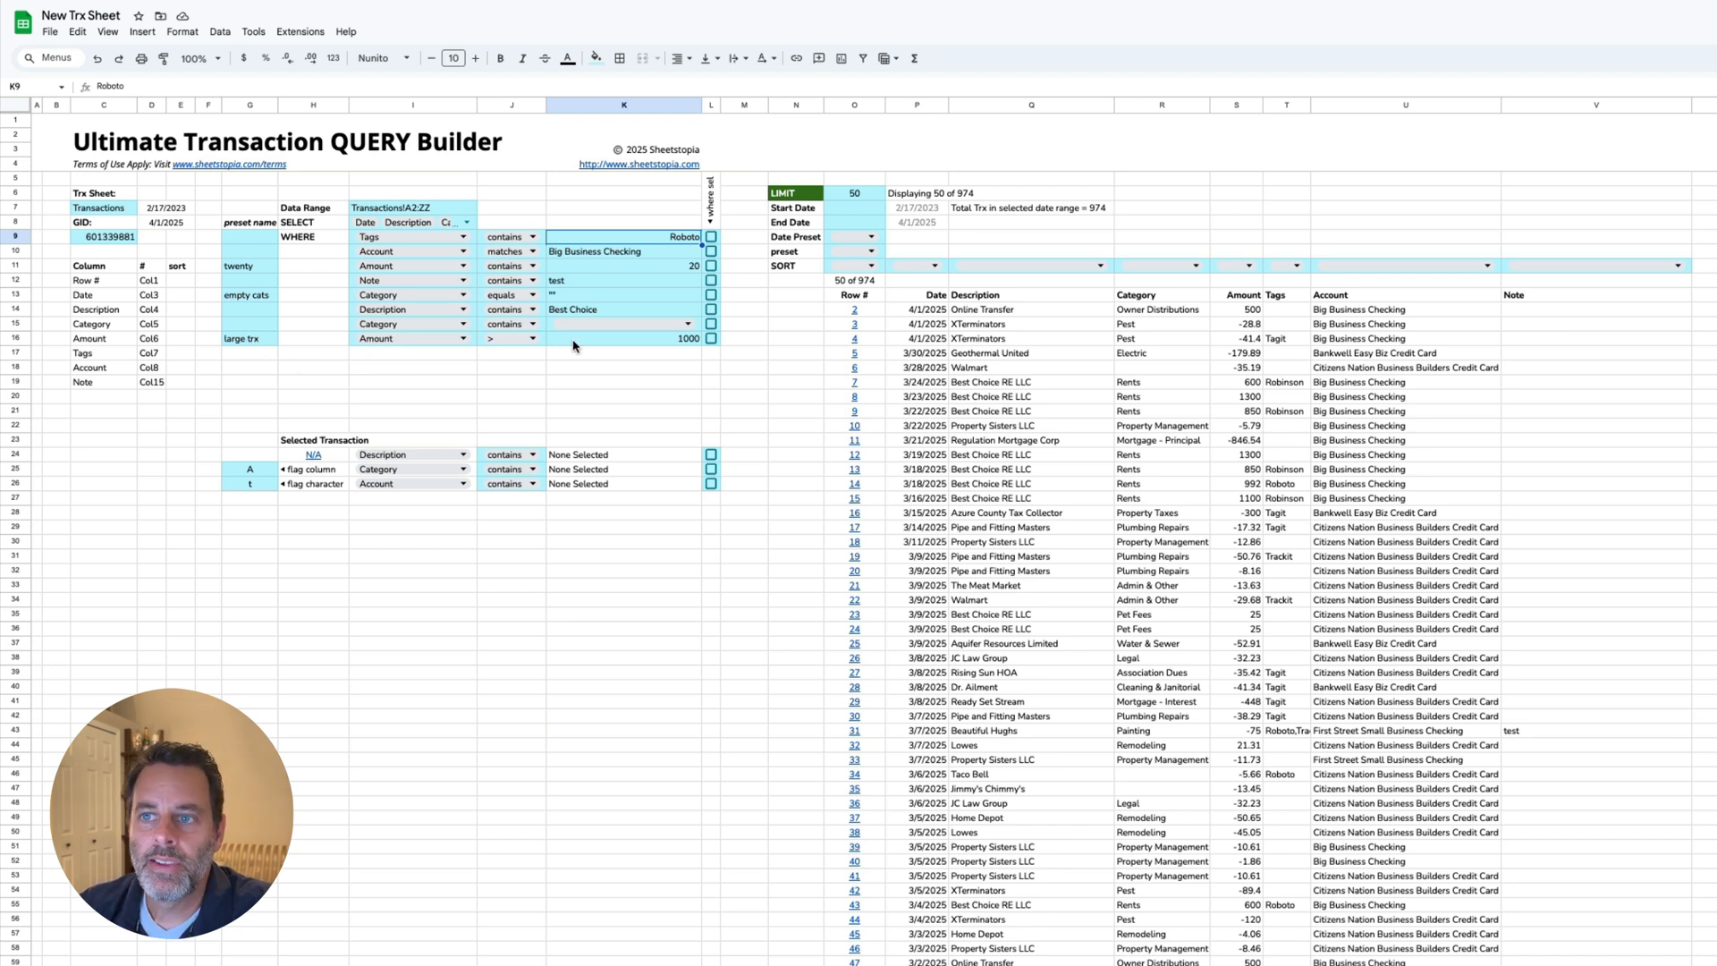
Step: Duplicate the large trx WHERE row, from preset name through checkbox, into row 17 directly below it
left_click_drag(255, 340, 709, 343)
key("ctrl+c")
key("Down")
key("ctrl+v")
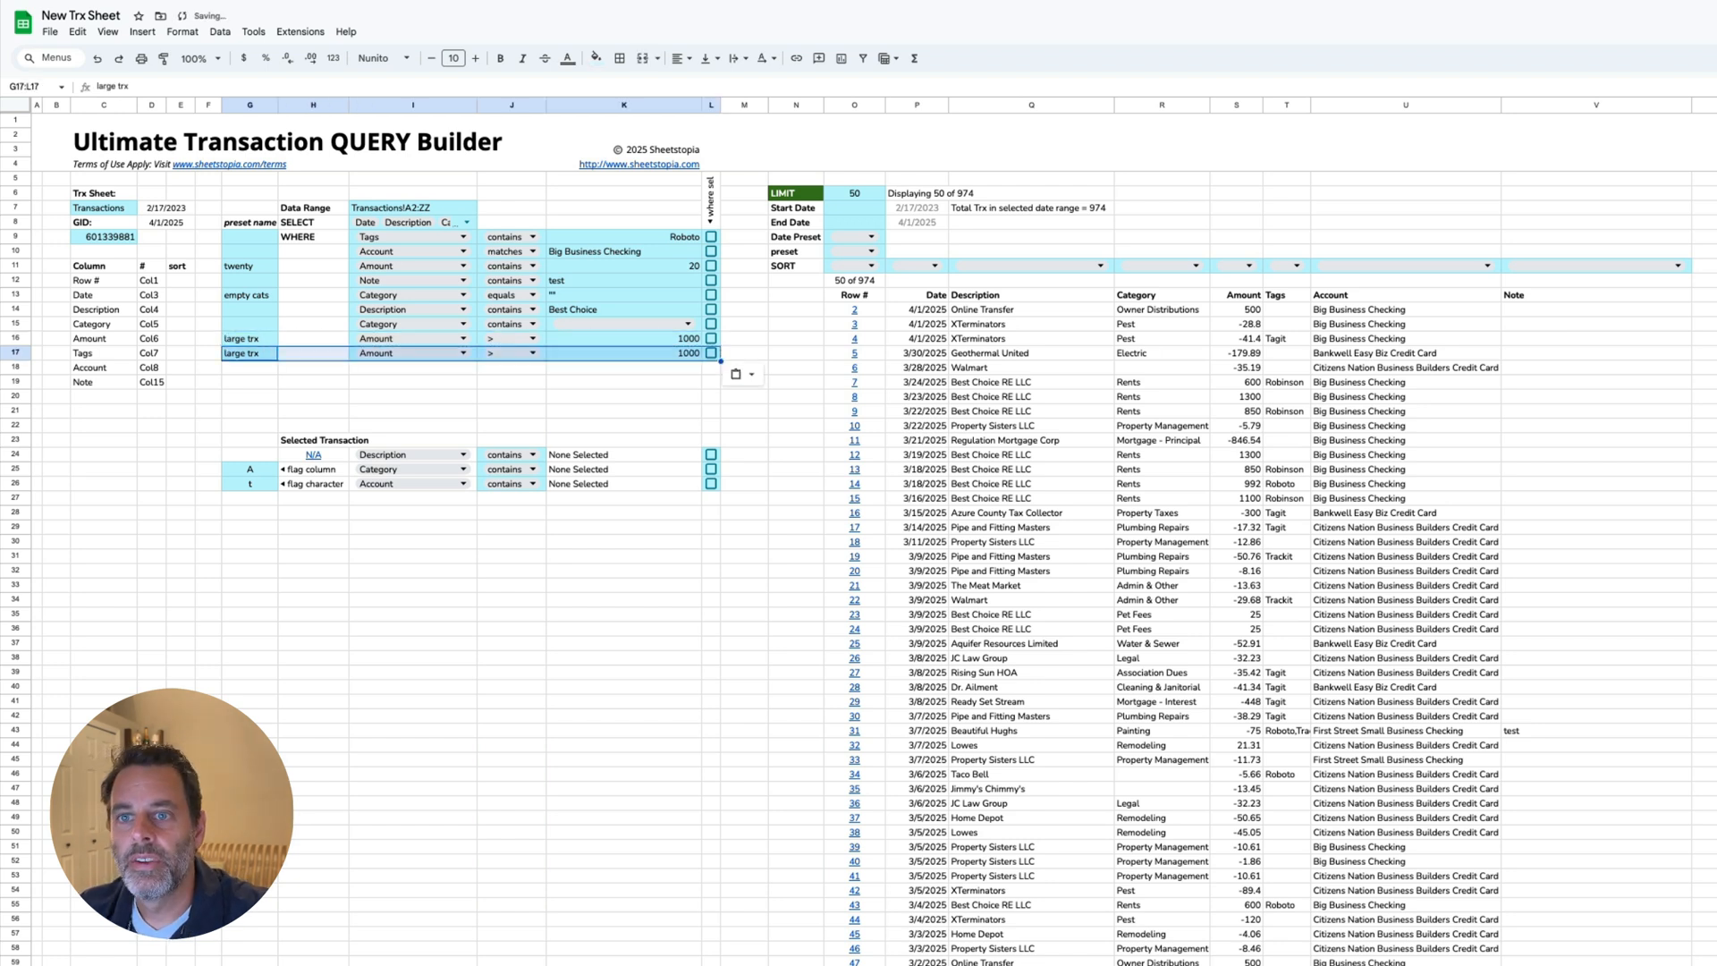
Step: Clear the preset name, column, operator and value from the WHERE condition in row 17
key("Delete")
key("Right")
key("Right")
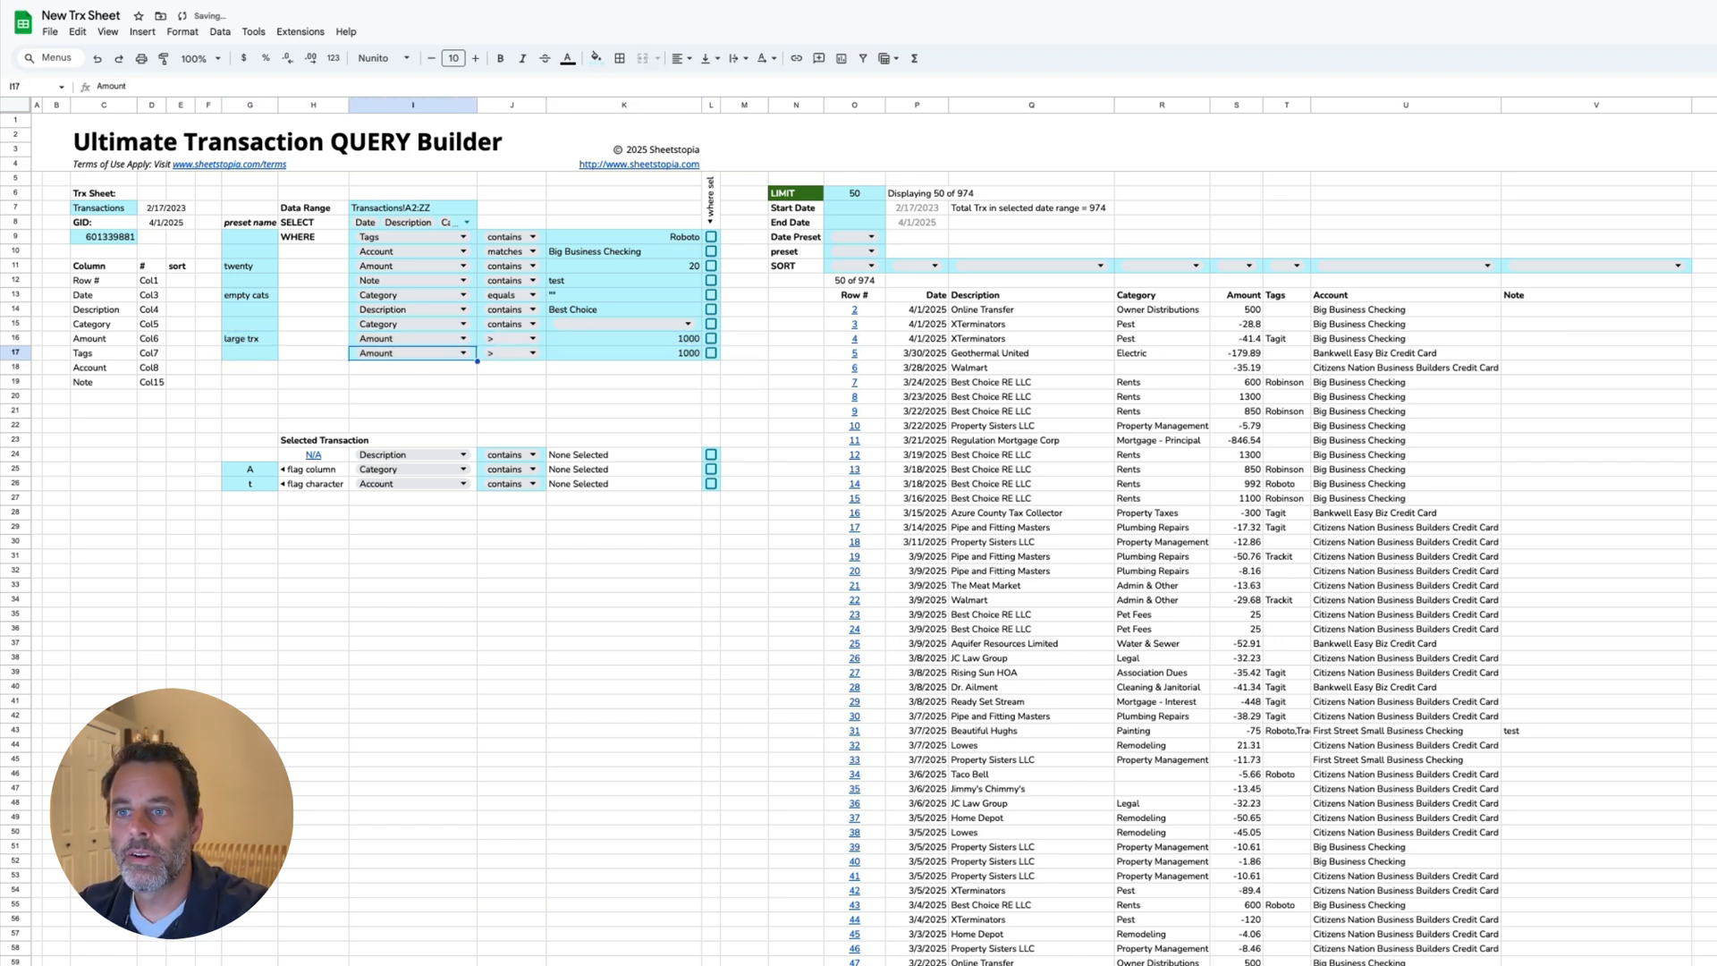
key("Delete")
key("Right")
key("shift+Right")
key("shift+Left")
key("Delete")
key("Right")
key("Delete")
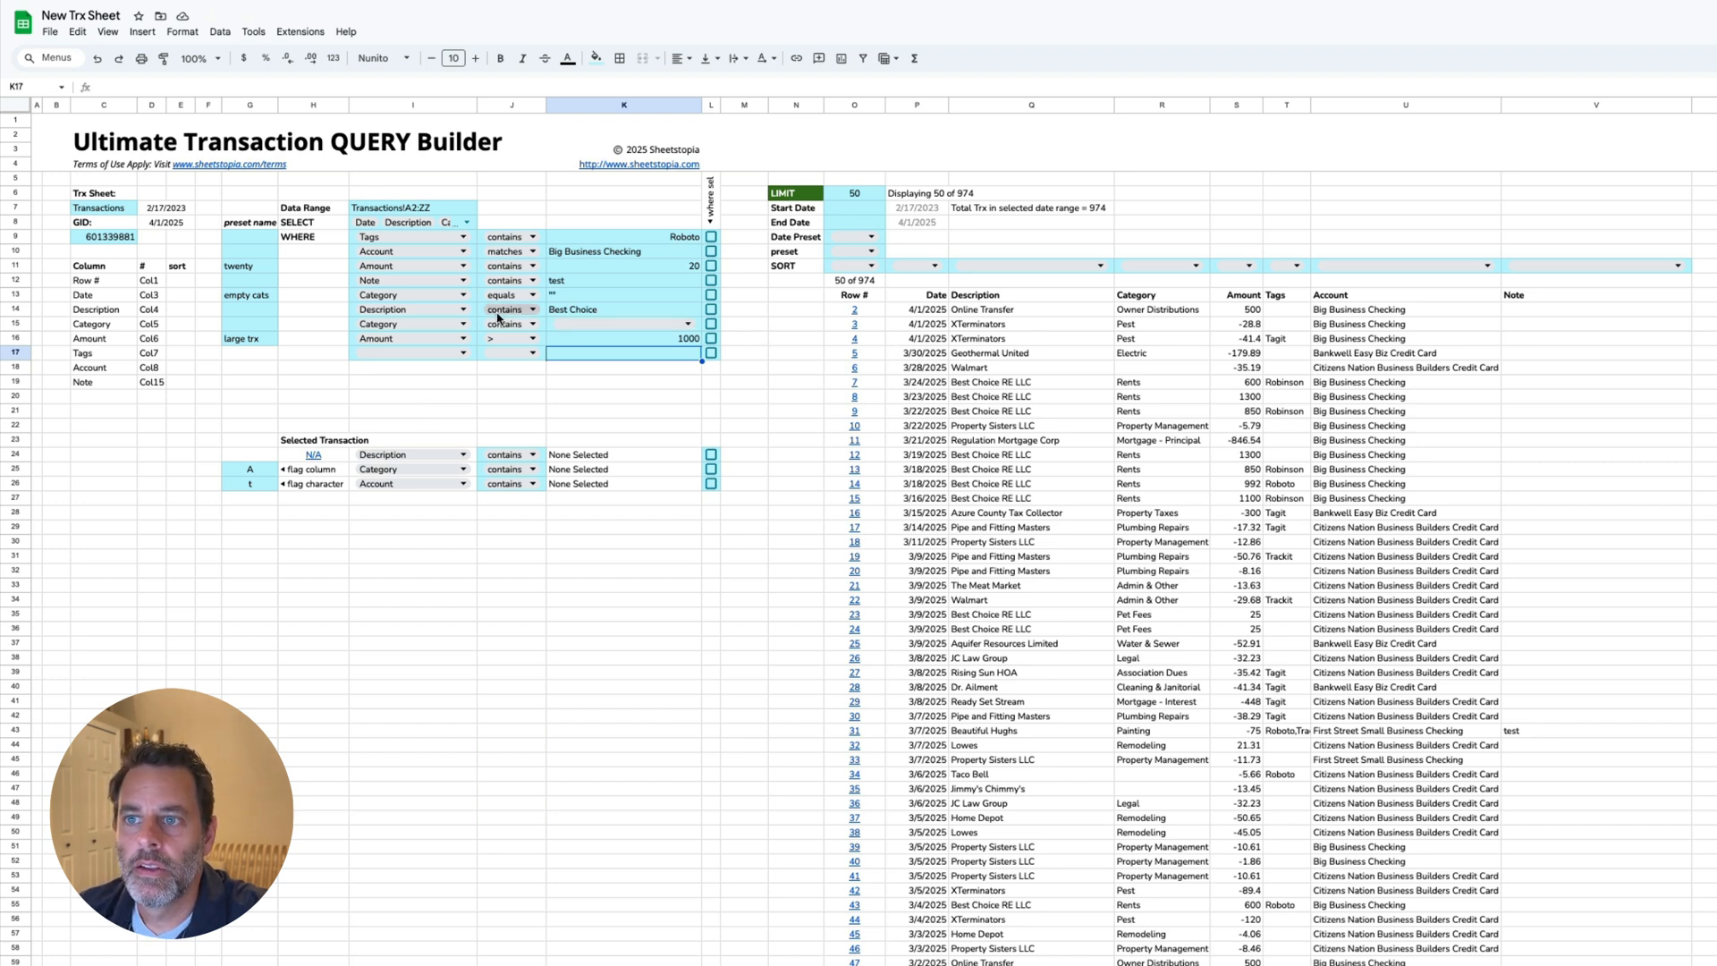
Step: Enable the Description contains Best Choice condition and open the validation rule behind the Category condition's value dropdown in K15
left_click(711, 309)
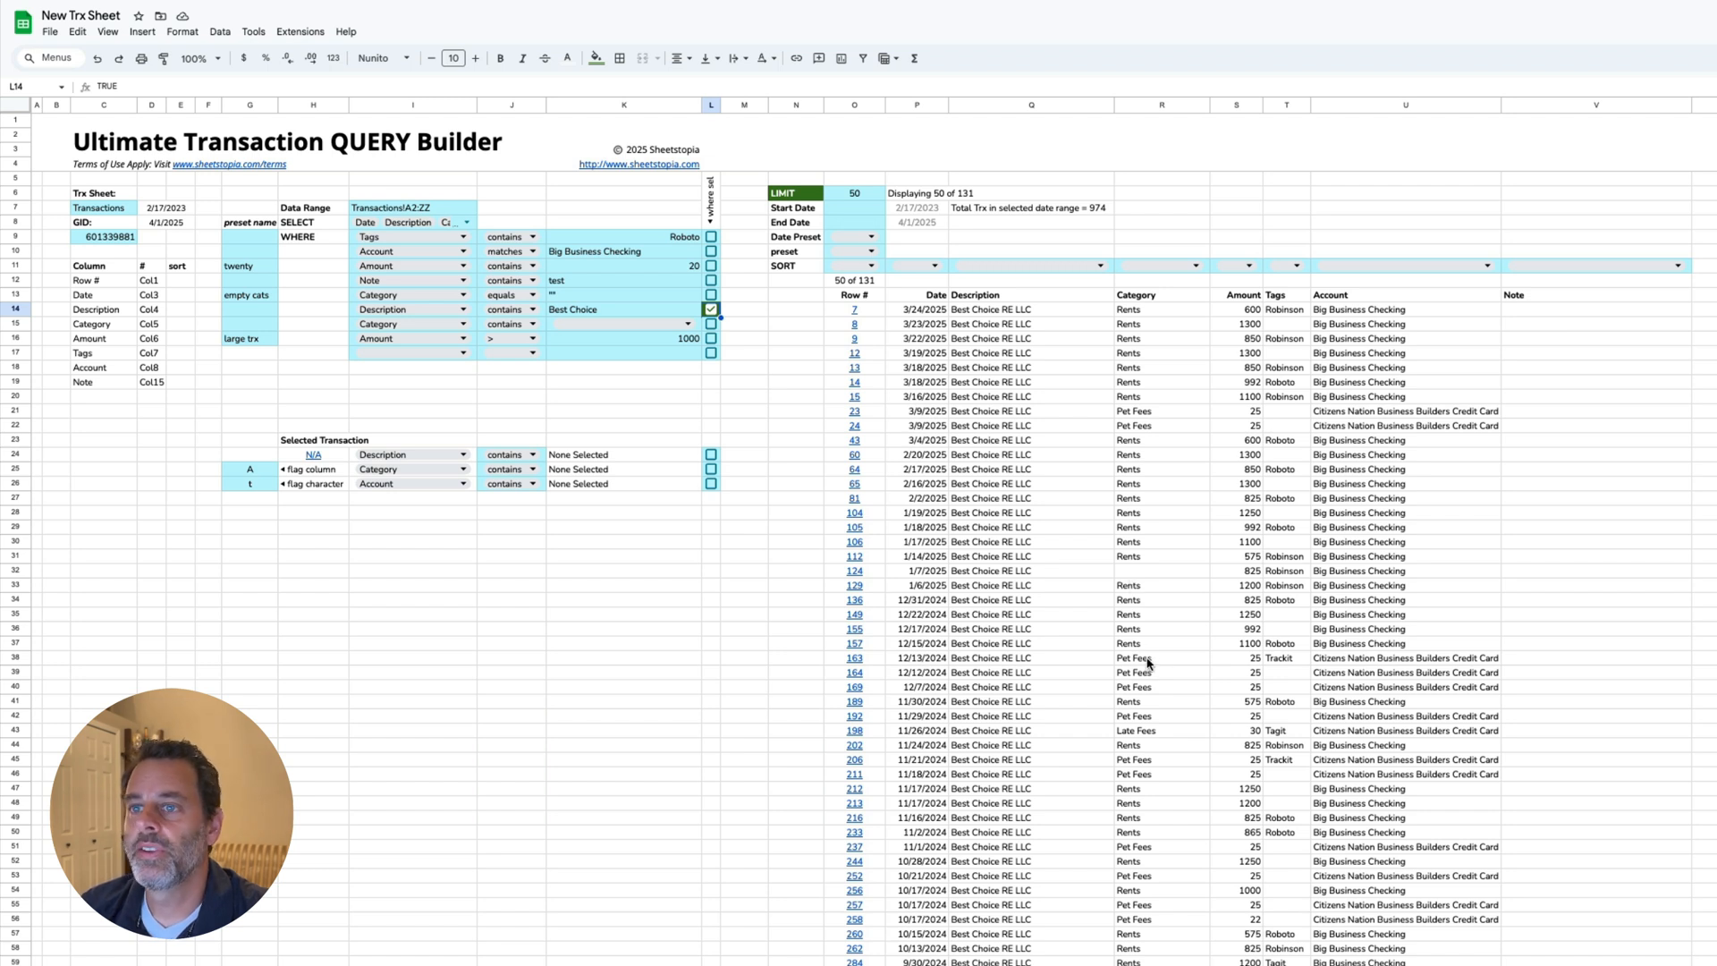
left_click(687, 324)
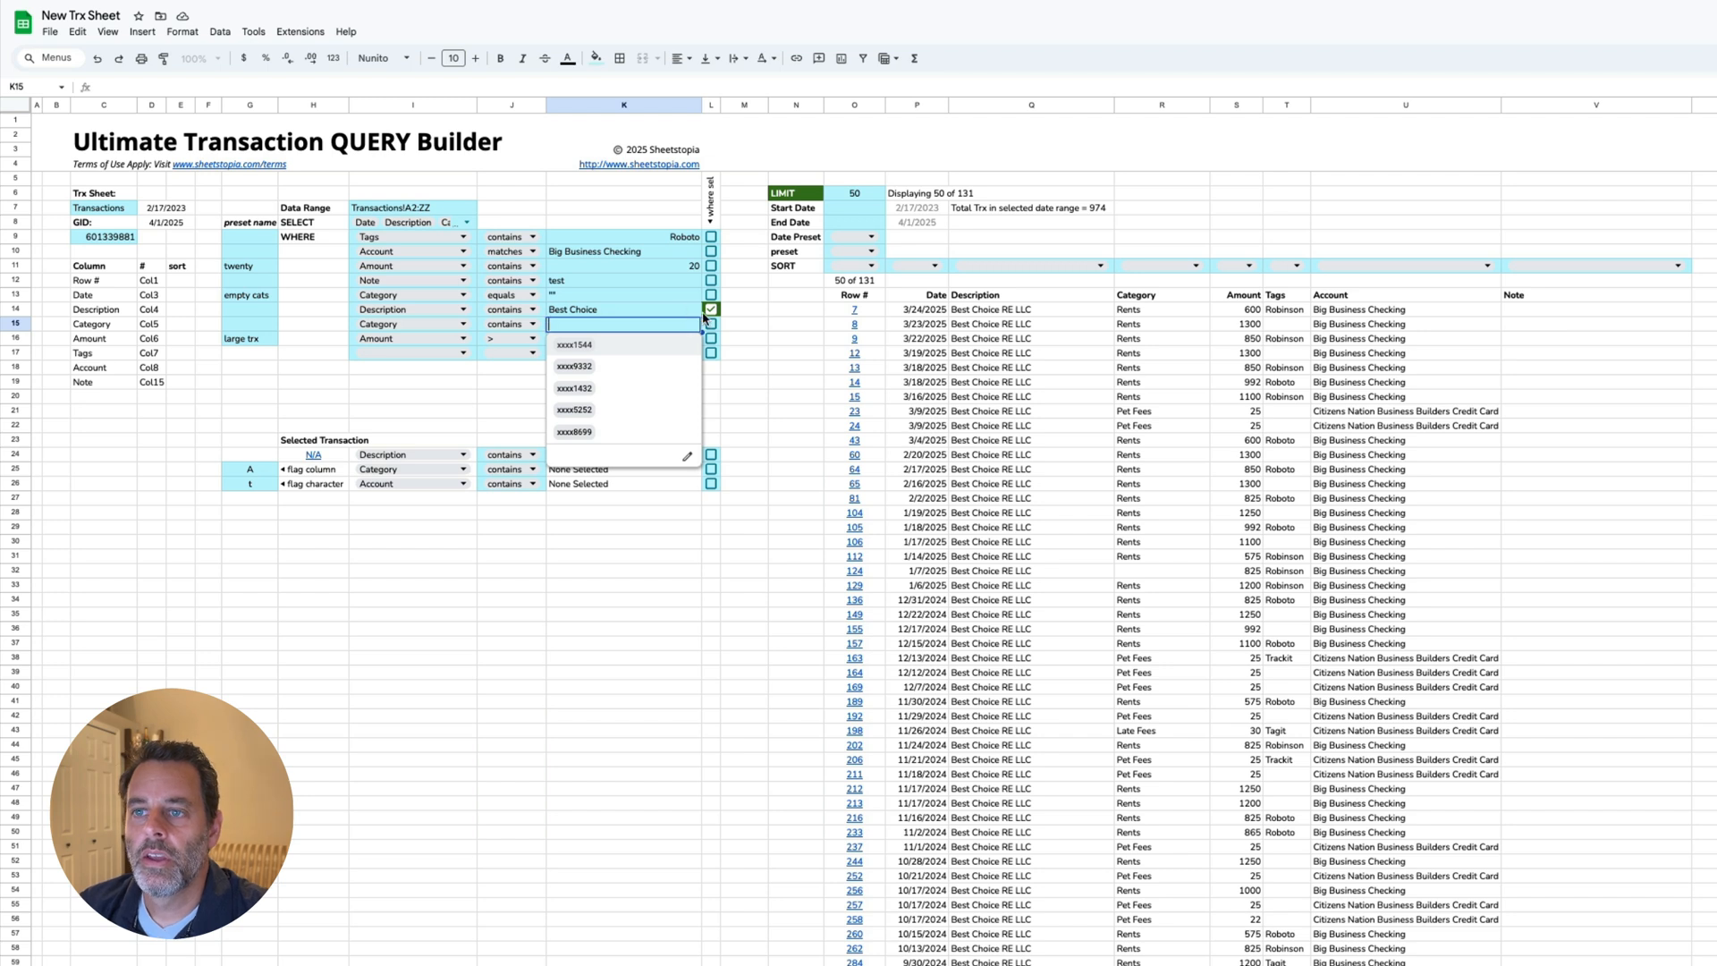
left_click(729, 357)
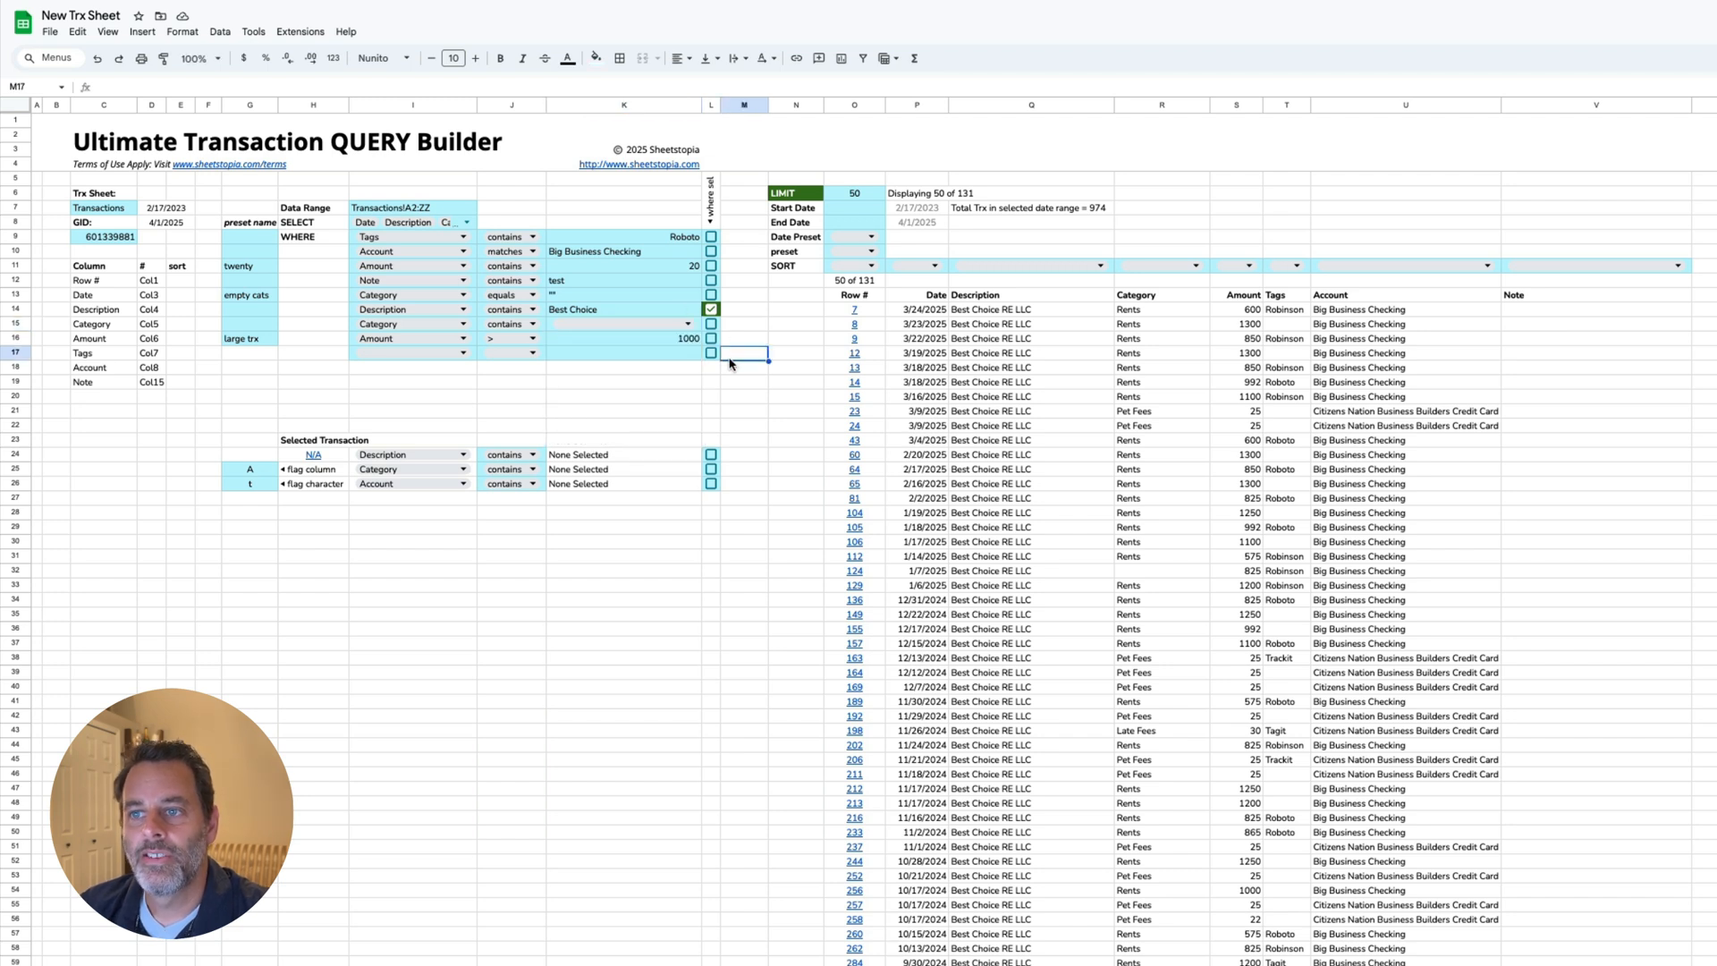
left_click(700, 328)
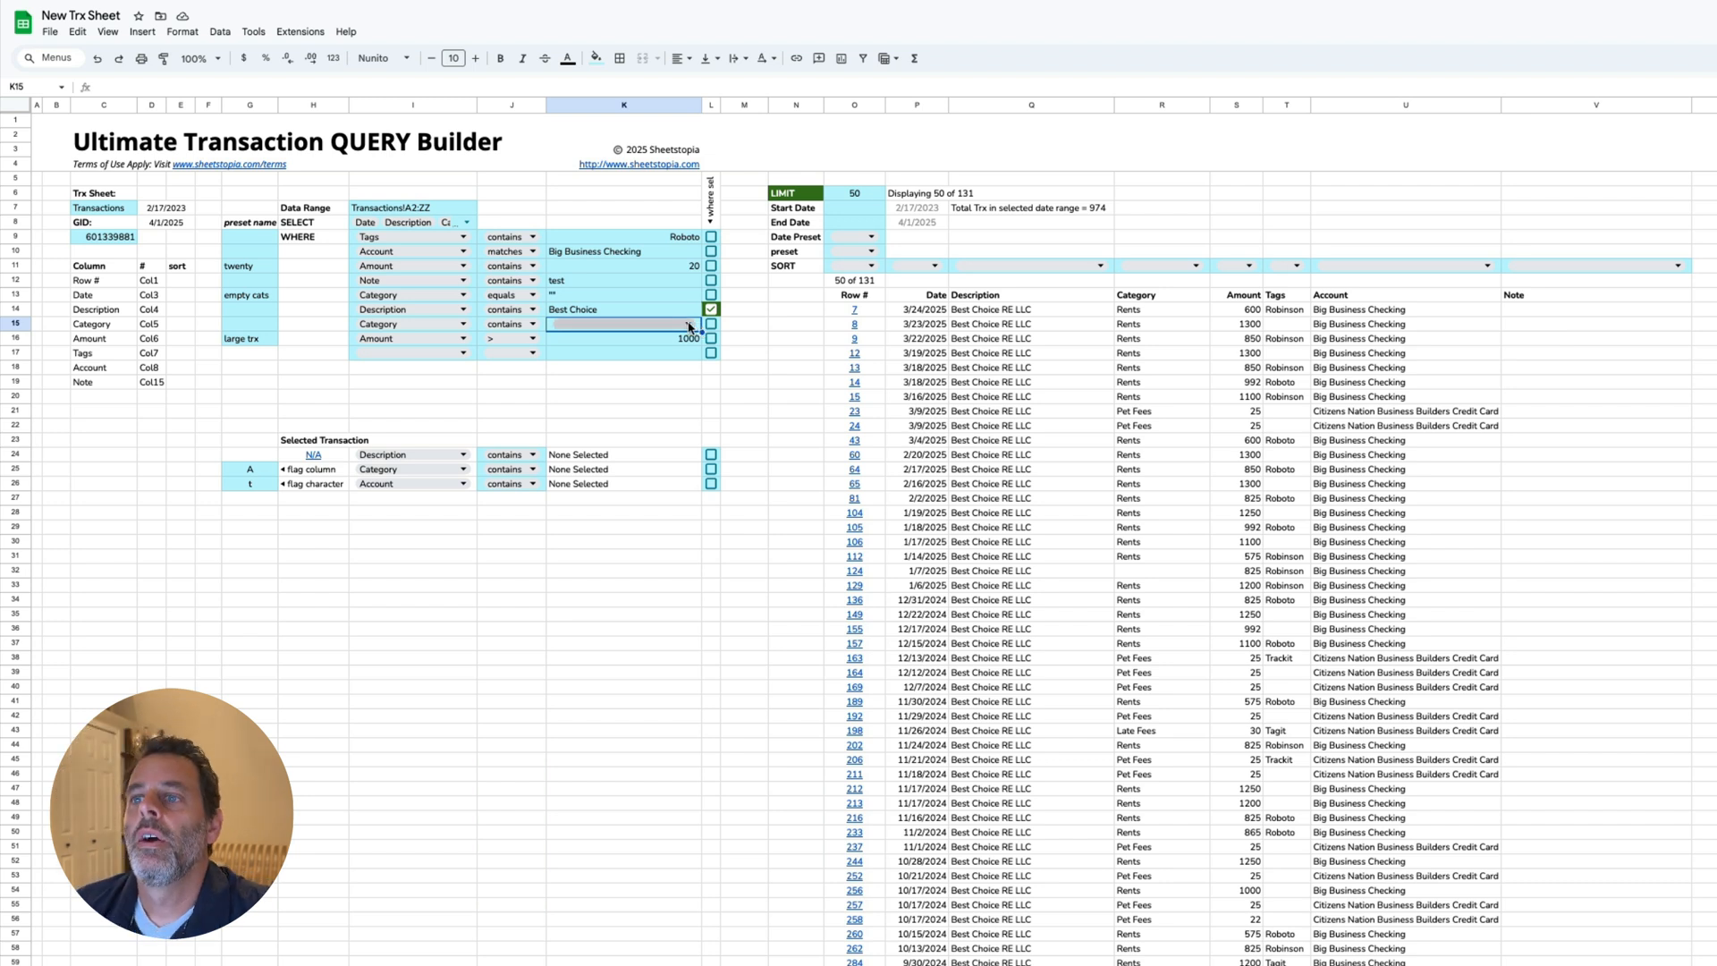
left_click(689, 324)
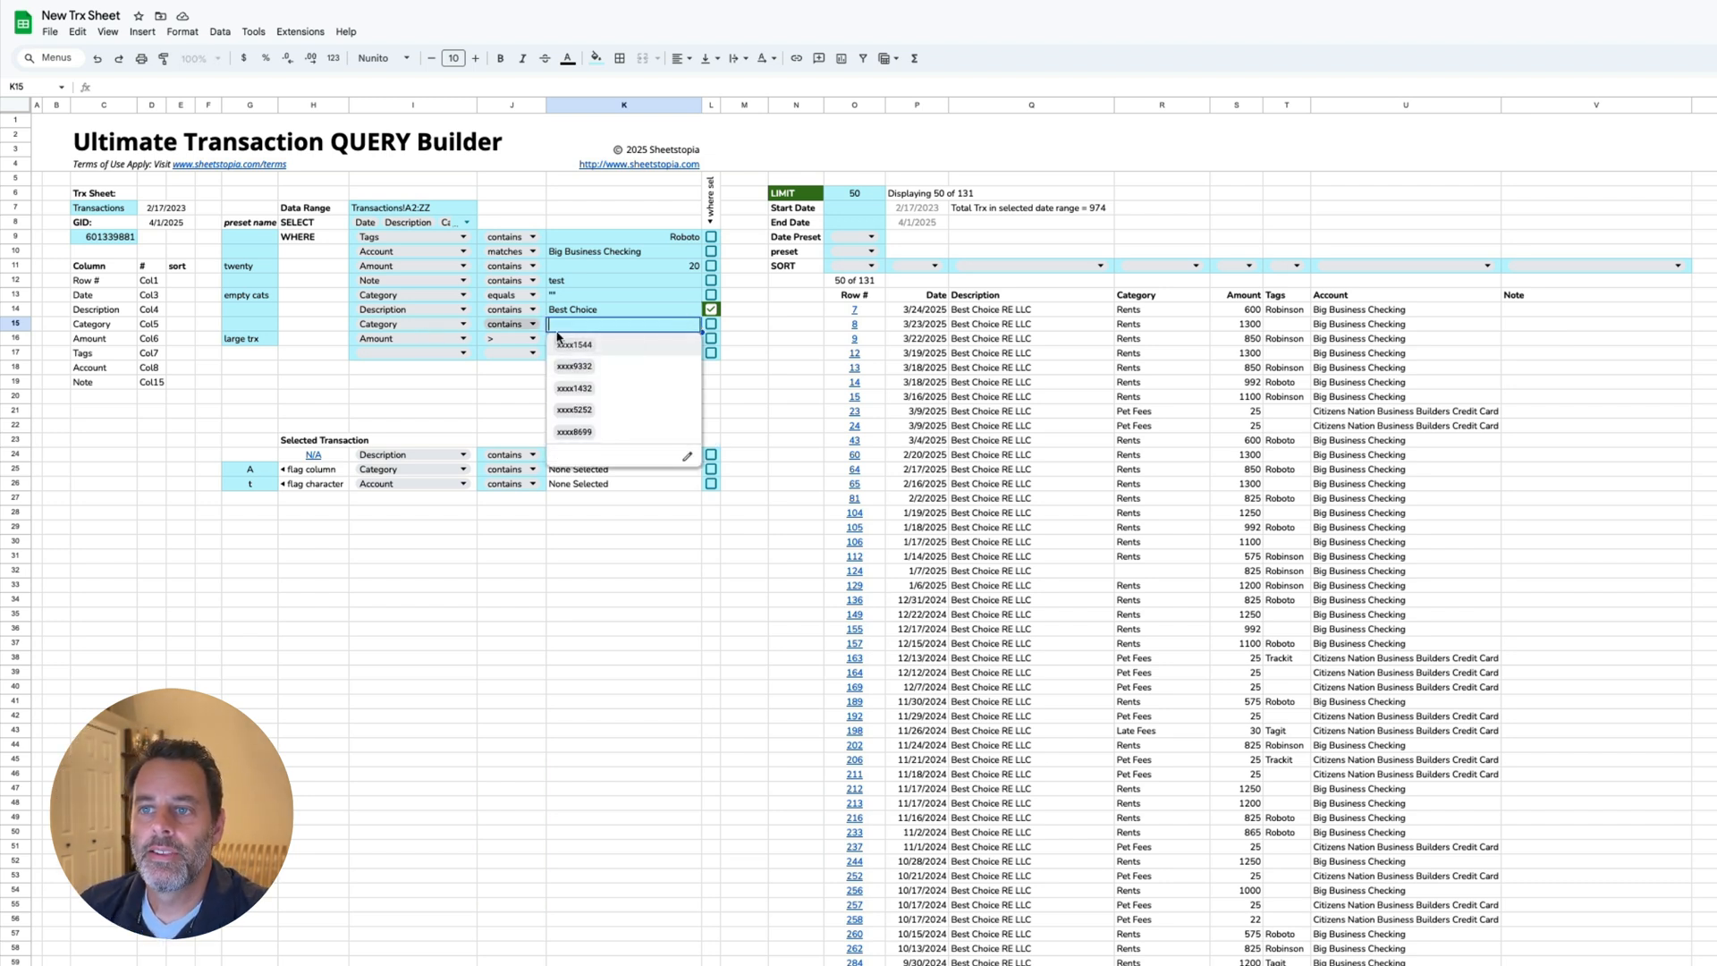
left_click(688, 457)
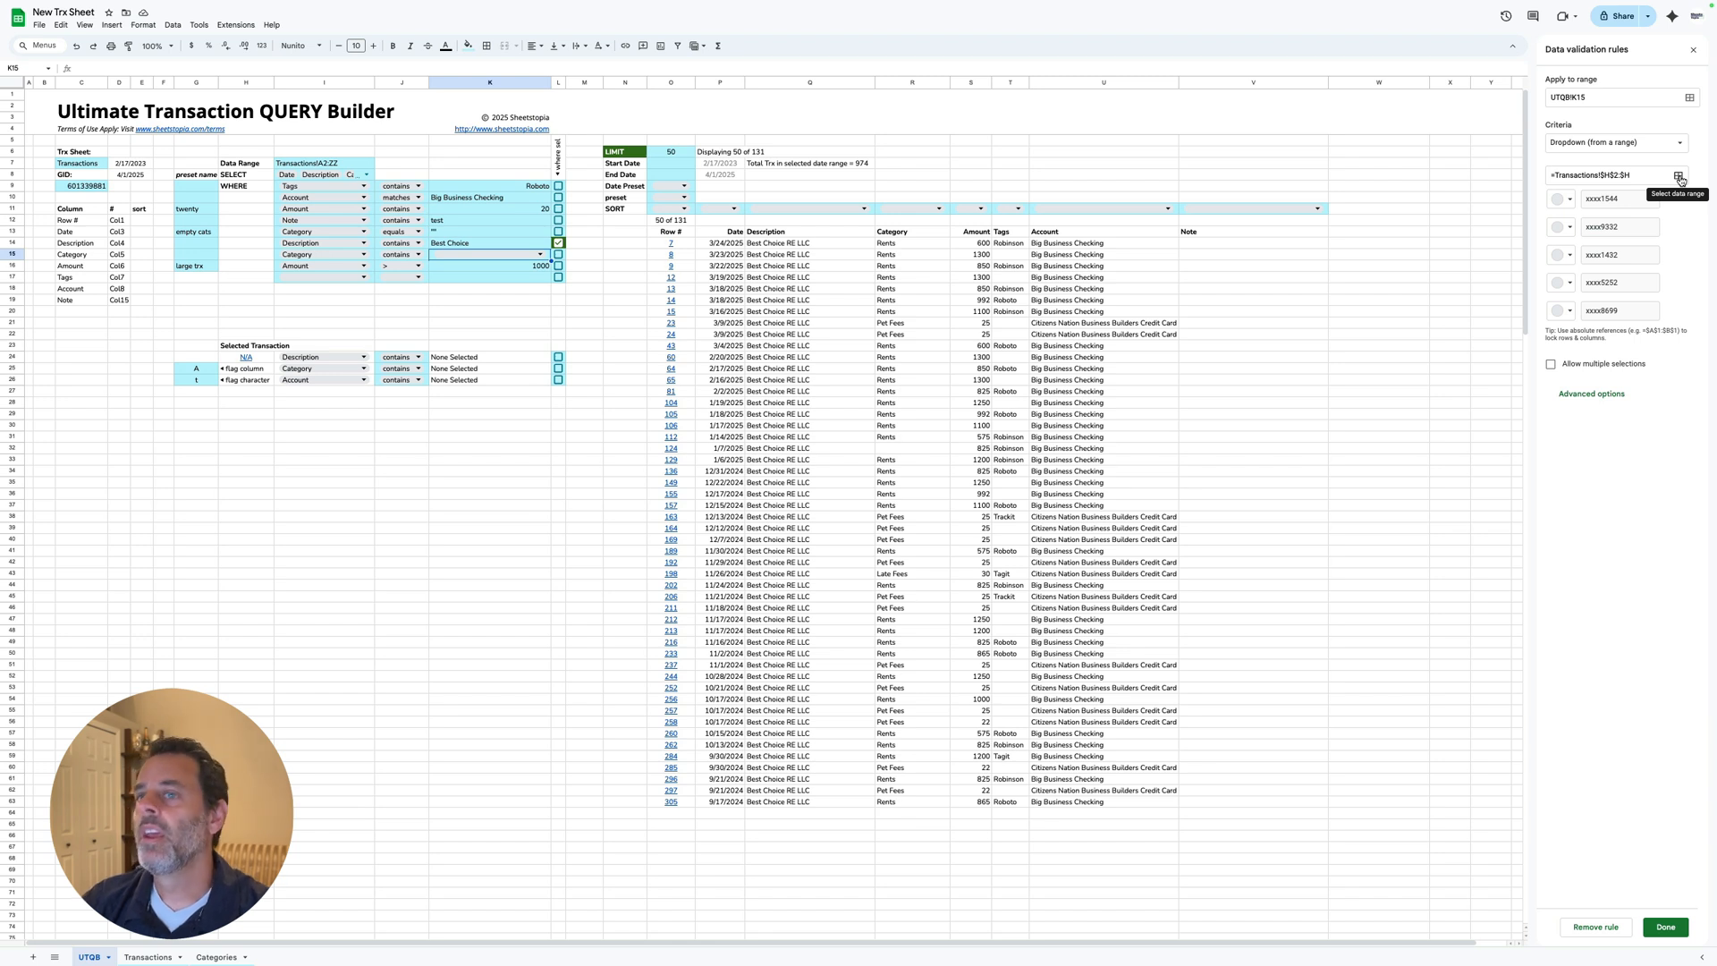
left_click(540, 254)
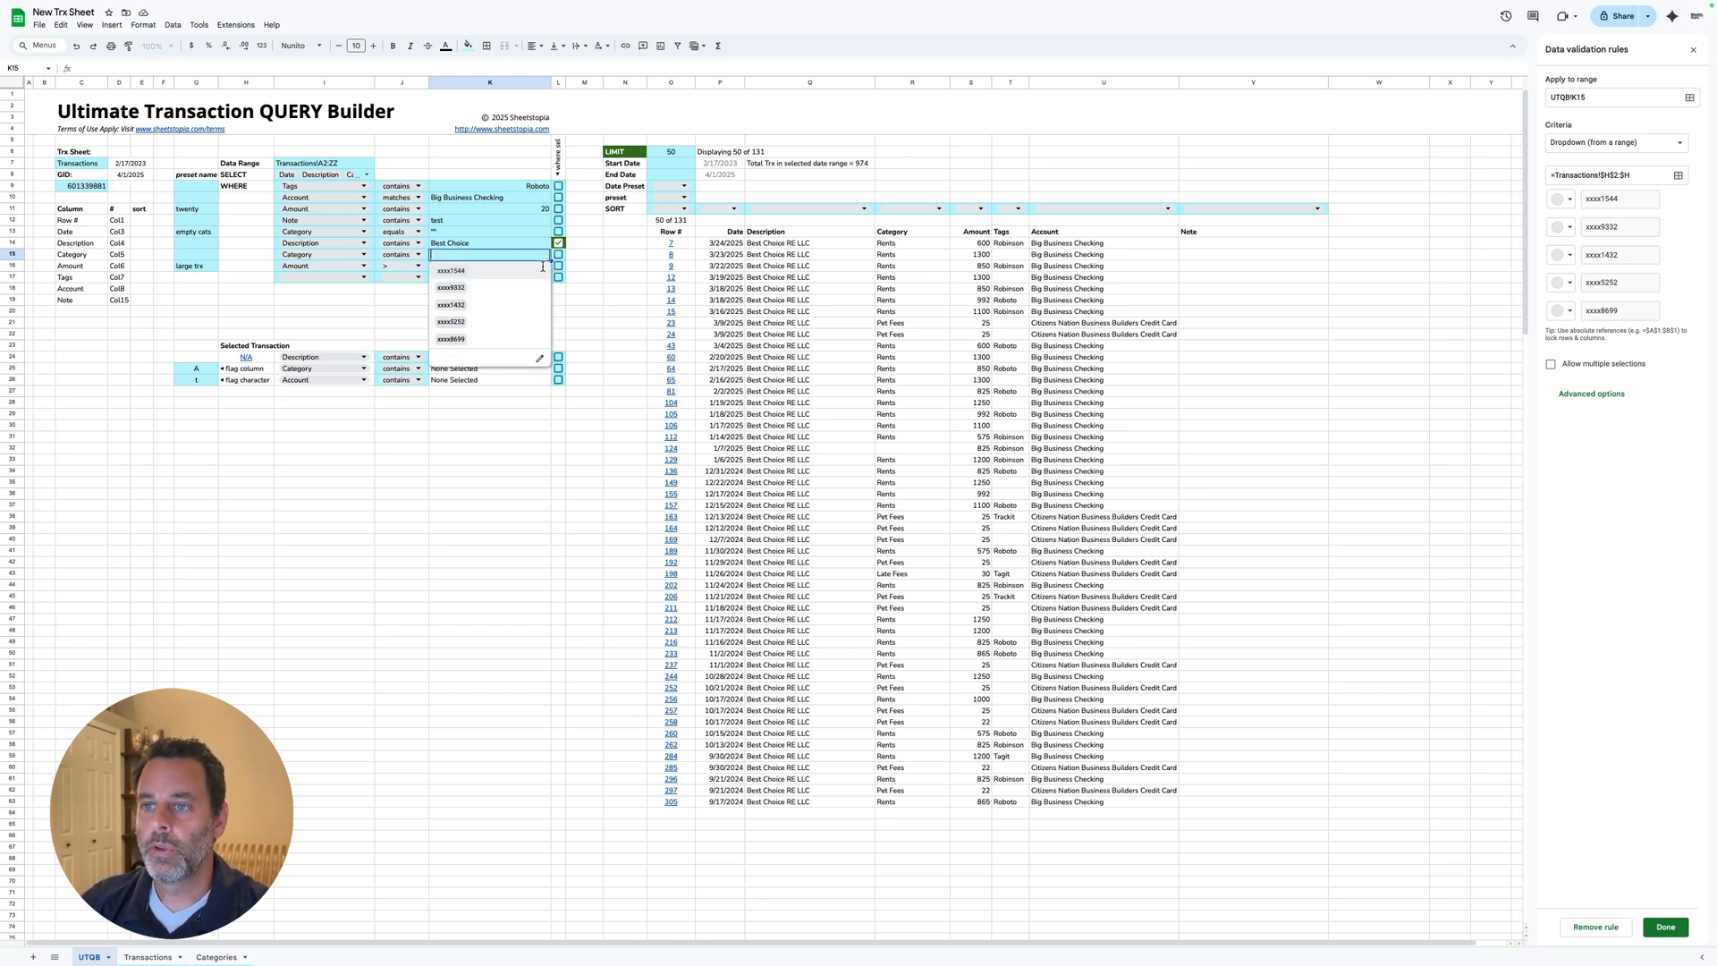
key("Escape")
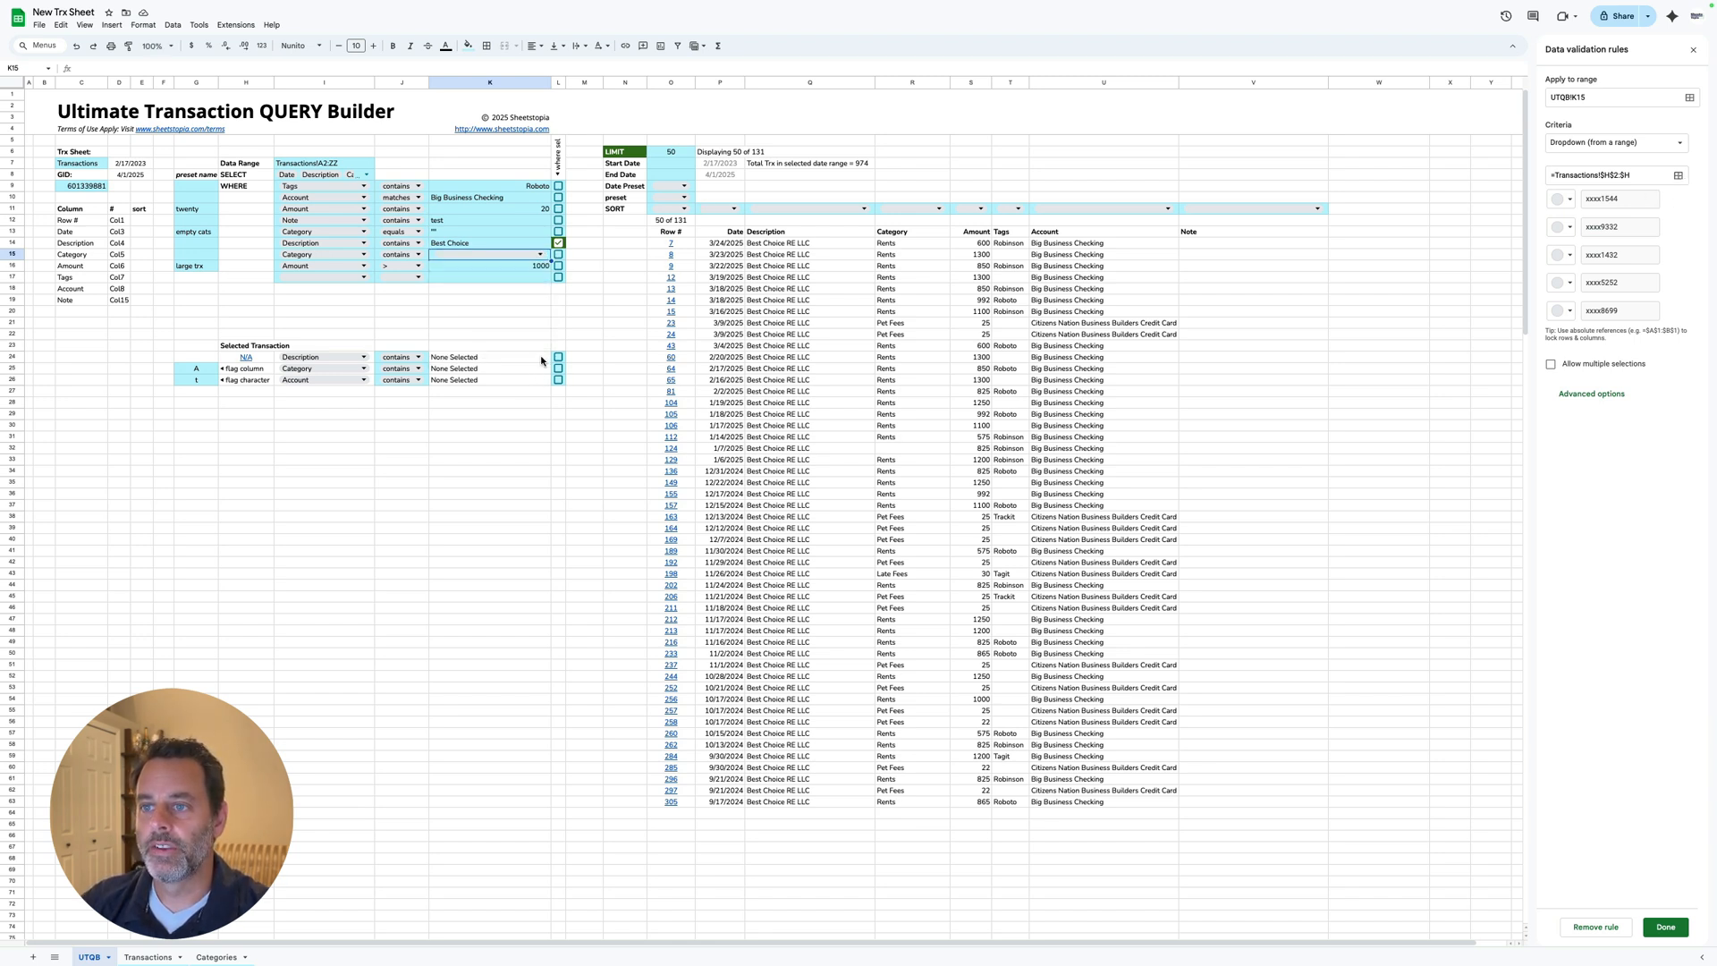
Step: Set the source range of K15's dropdown rule to the Category column, Transactions!D:D, and save the rule
left_click(1680, 176)
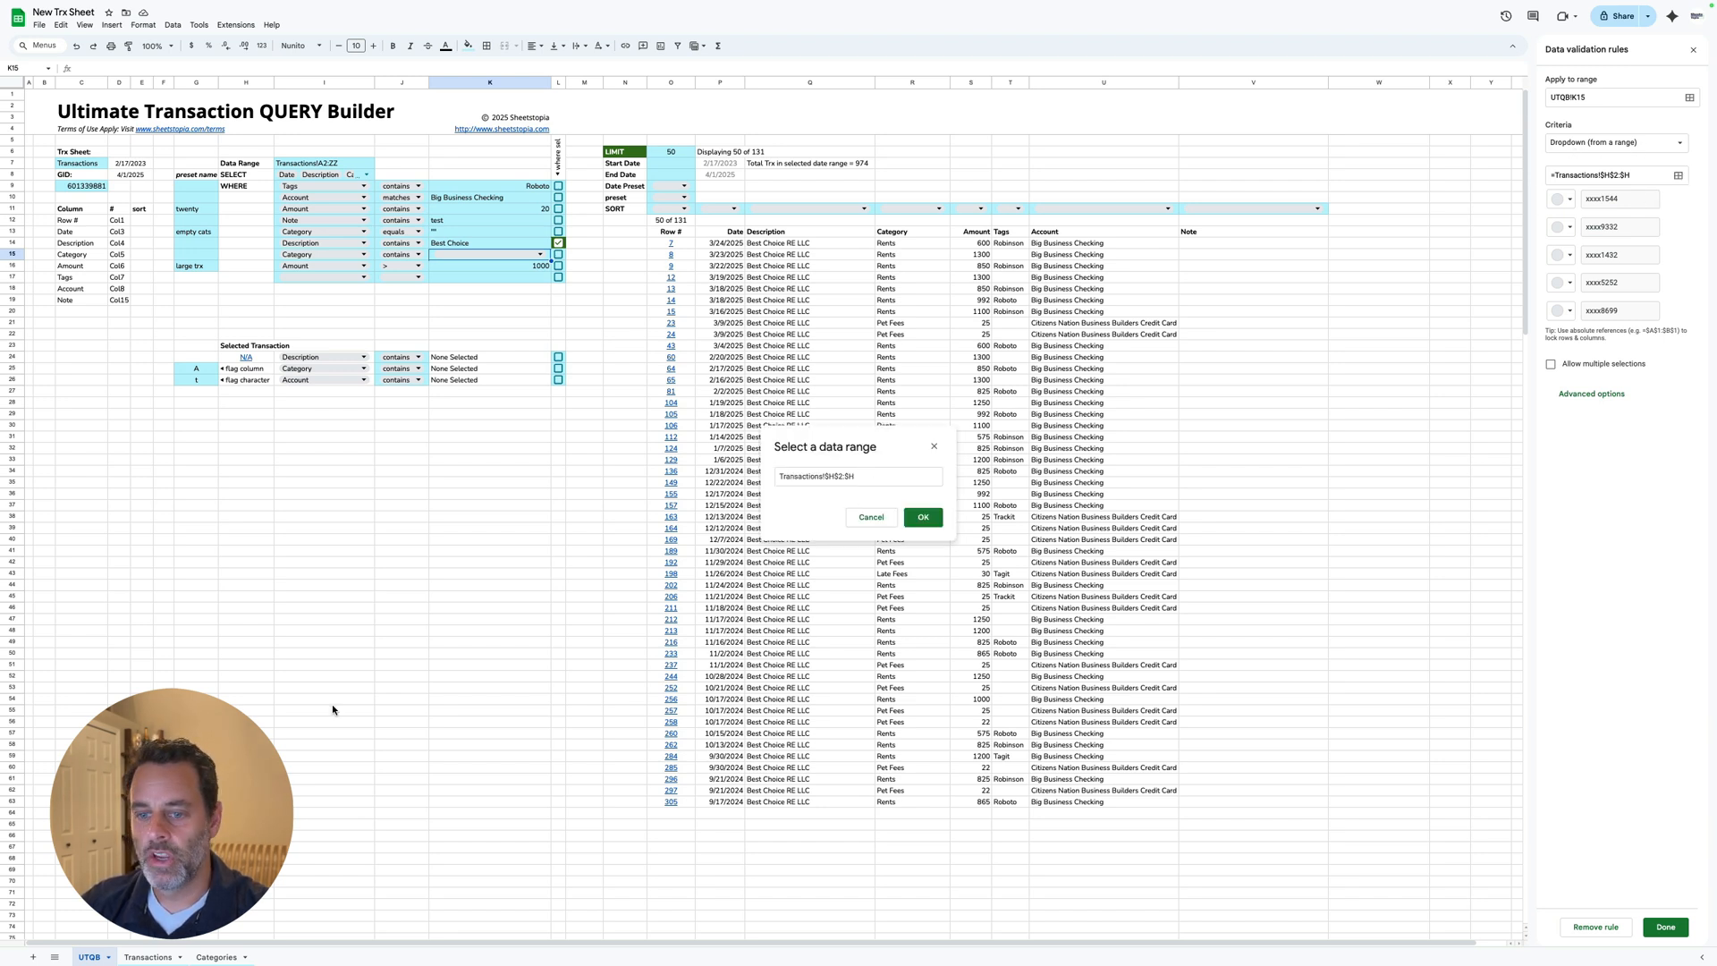
left_click(149, 958)
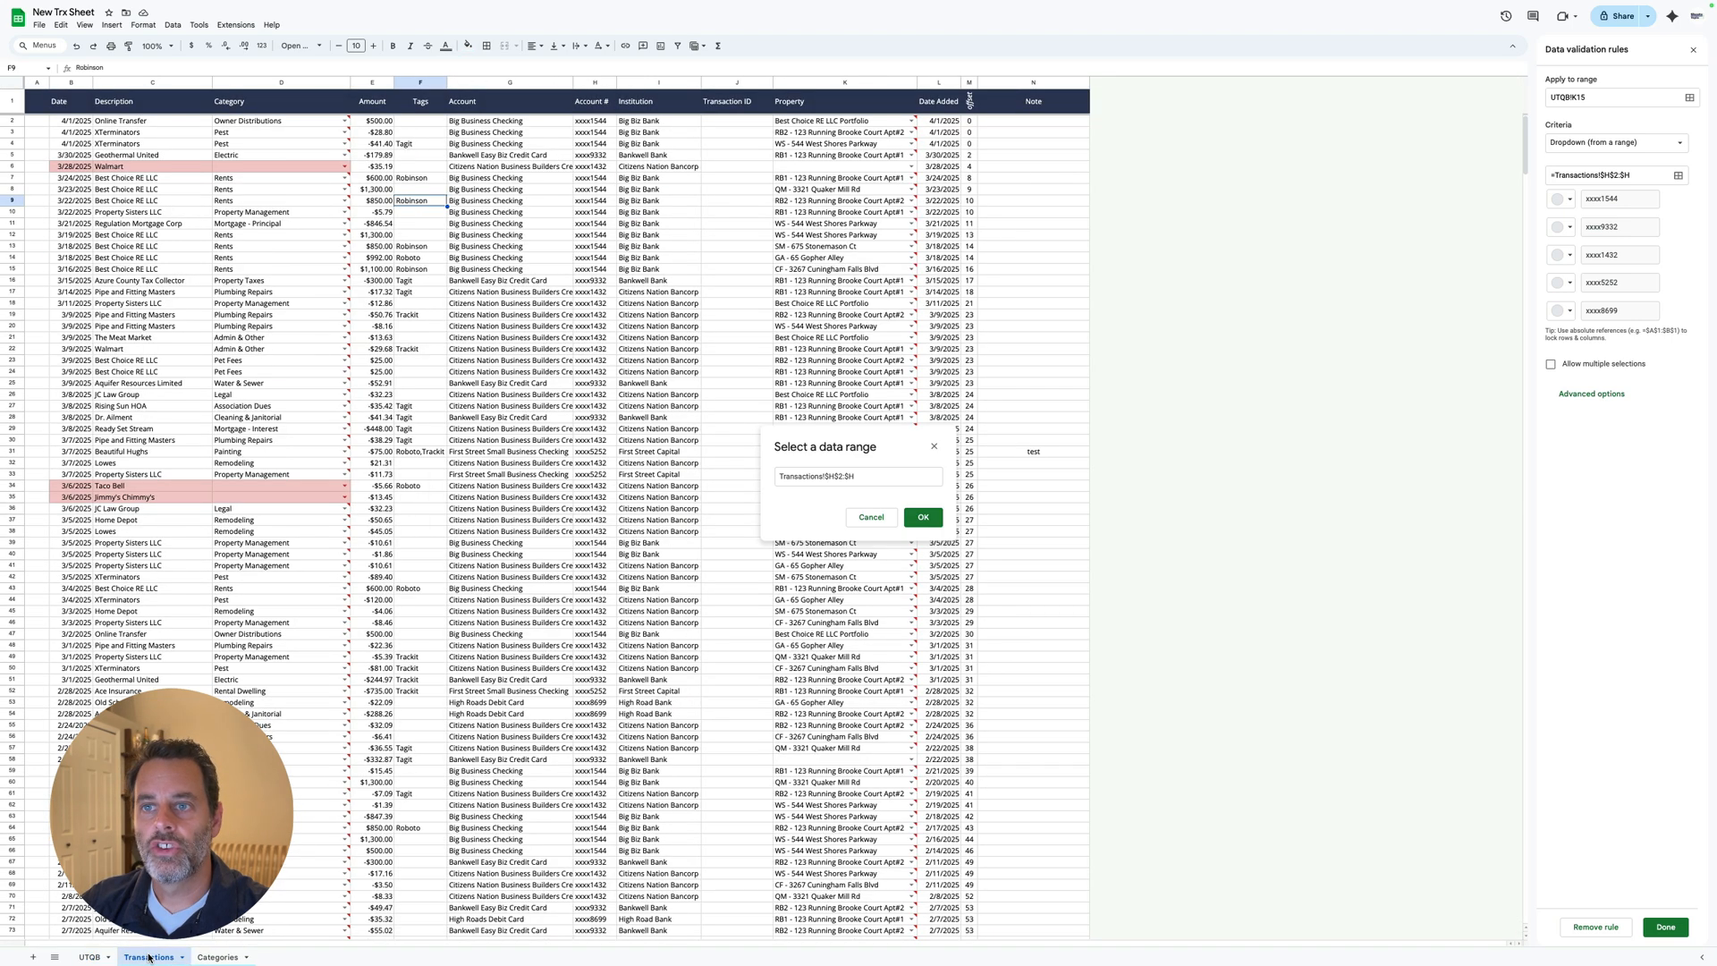
left_click(274, 84)
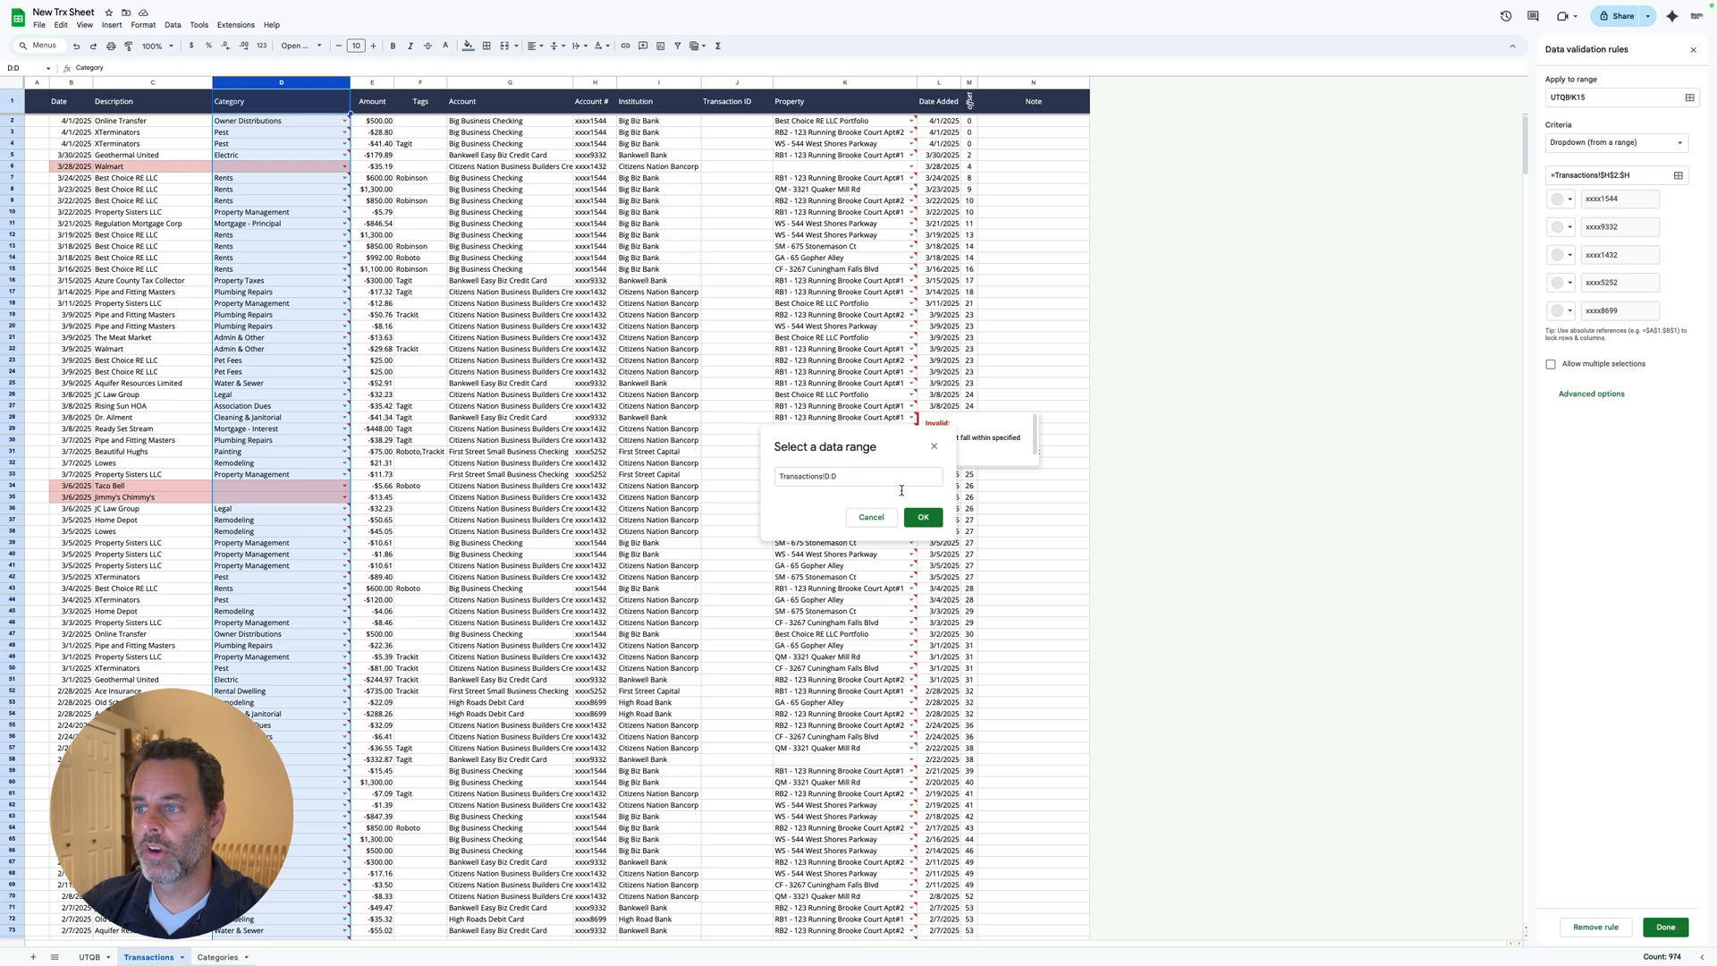
left_click(924, 517)
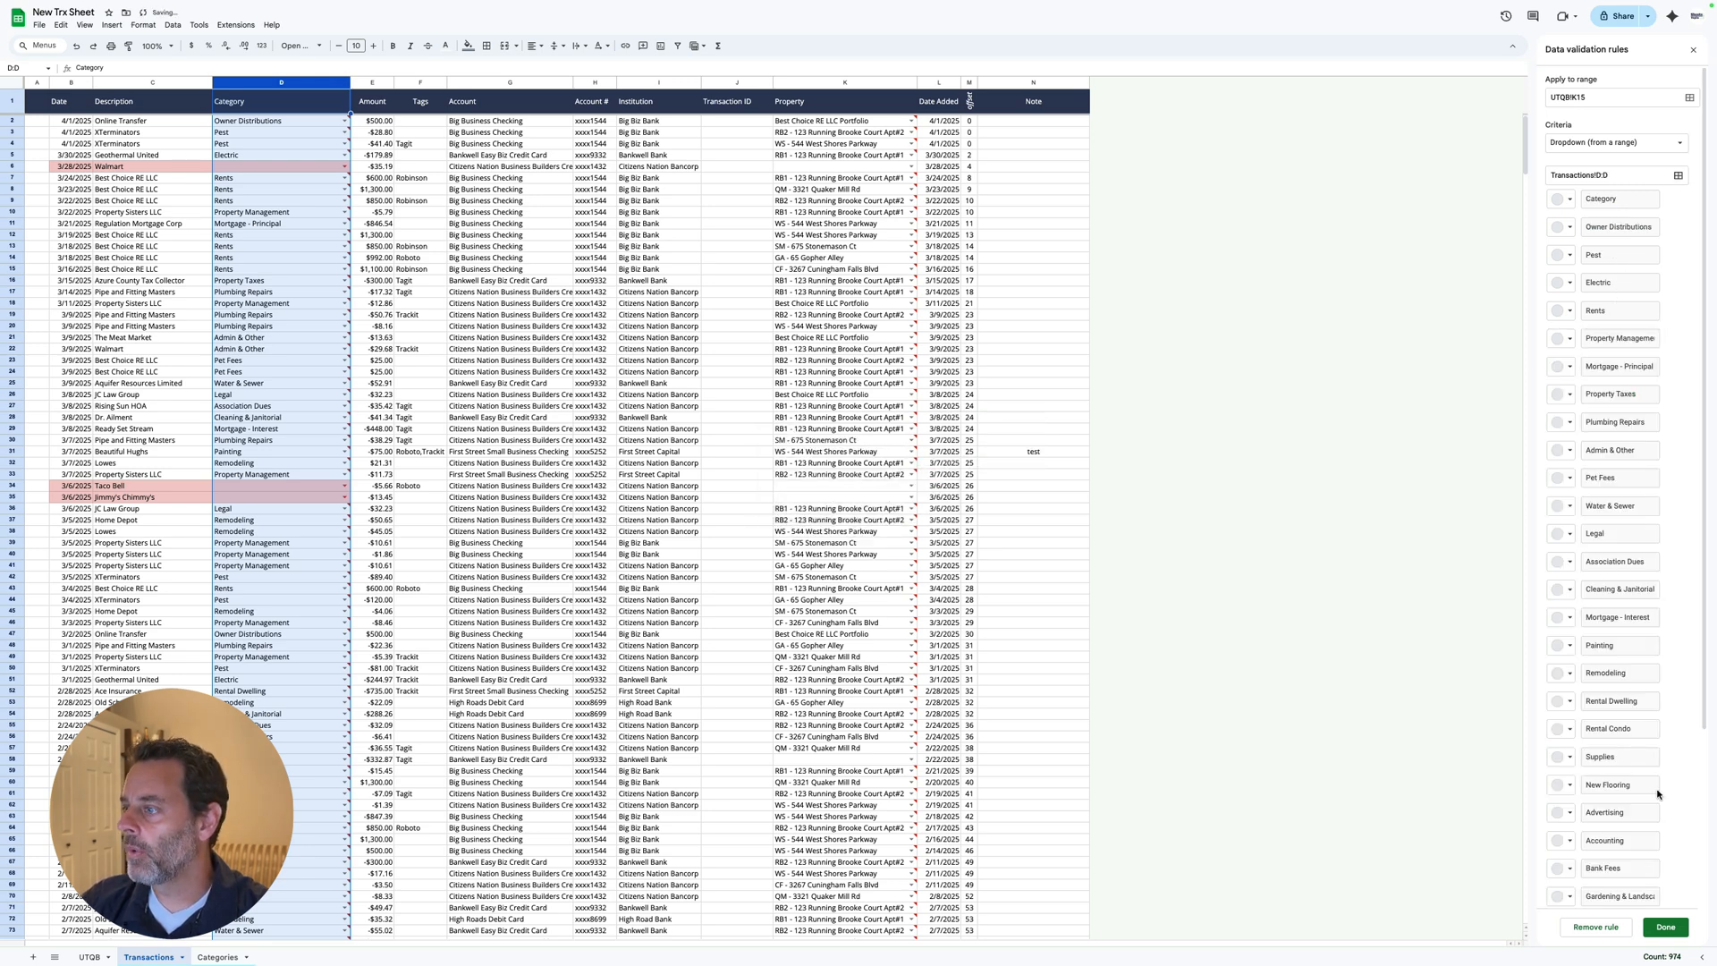
left_click(1674, 929)
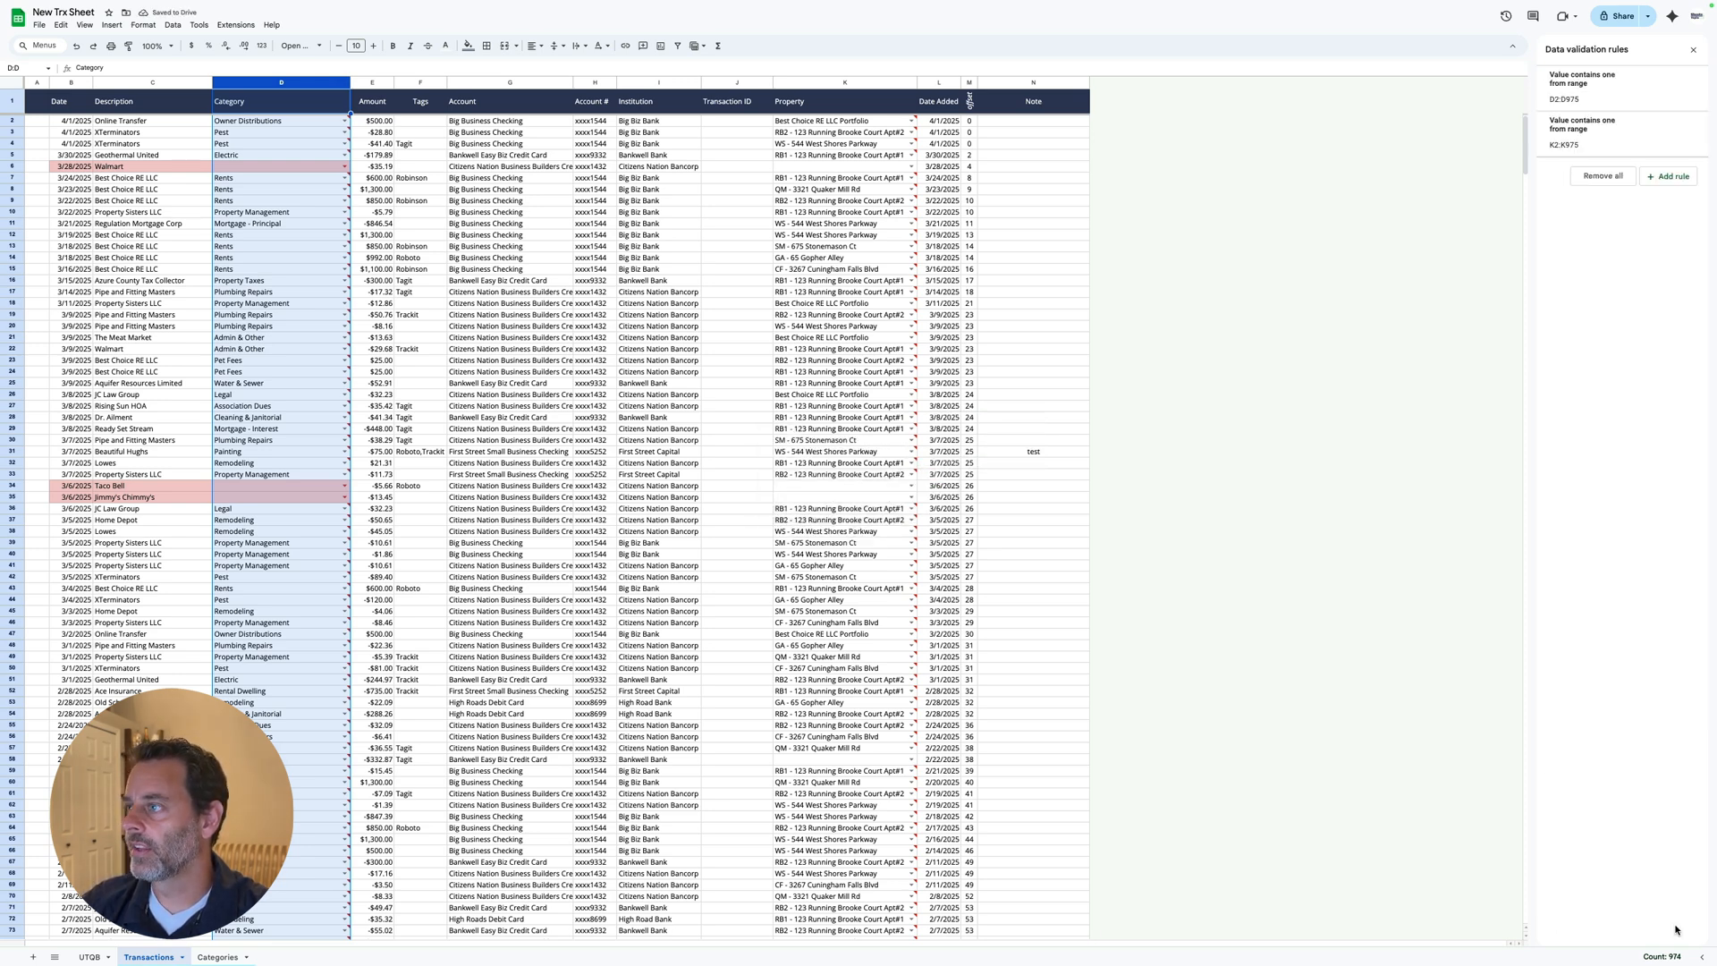
Step: Back on the UTQB sheet, set the Category contains condition in row 15 to Pet Fees and enable it
left_click(87, 956)
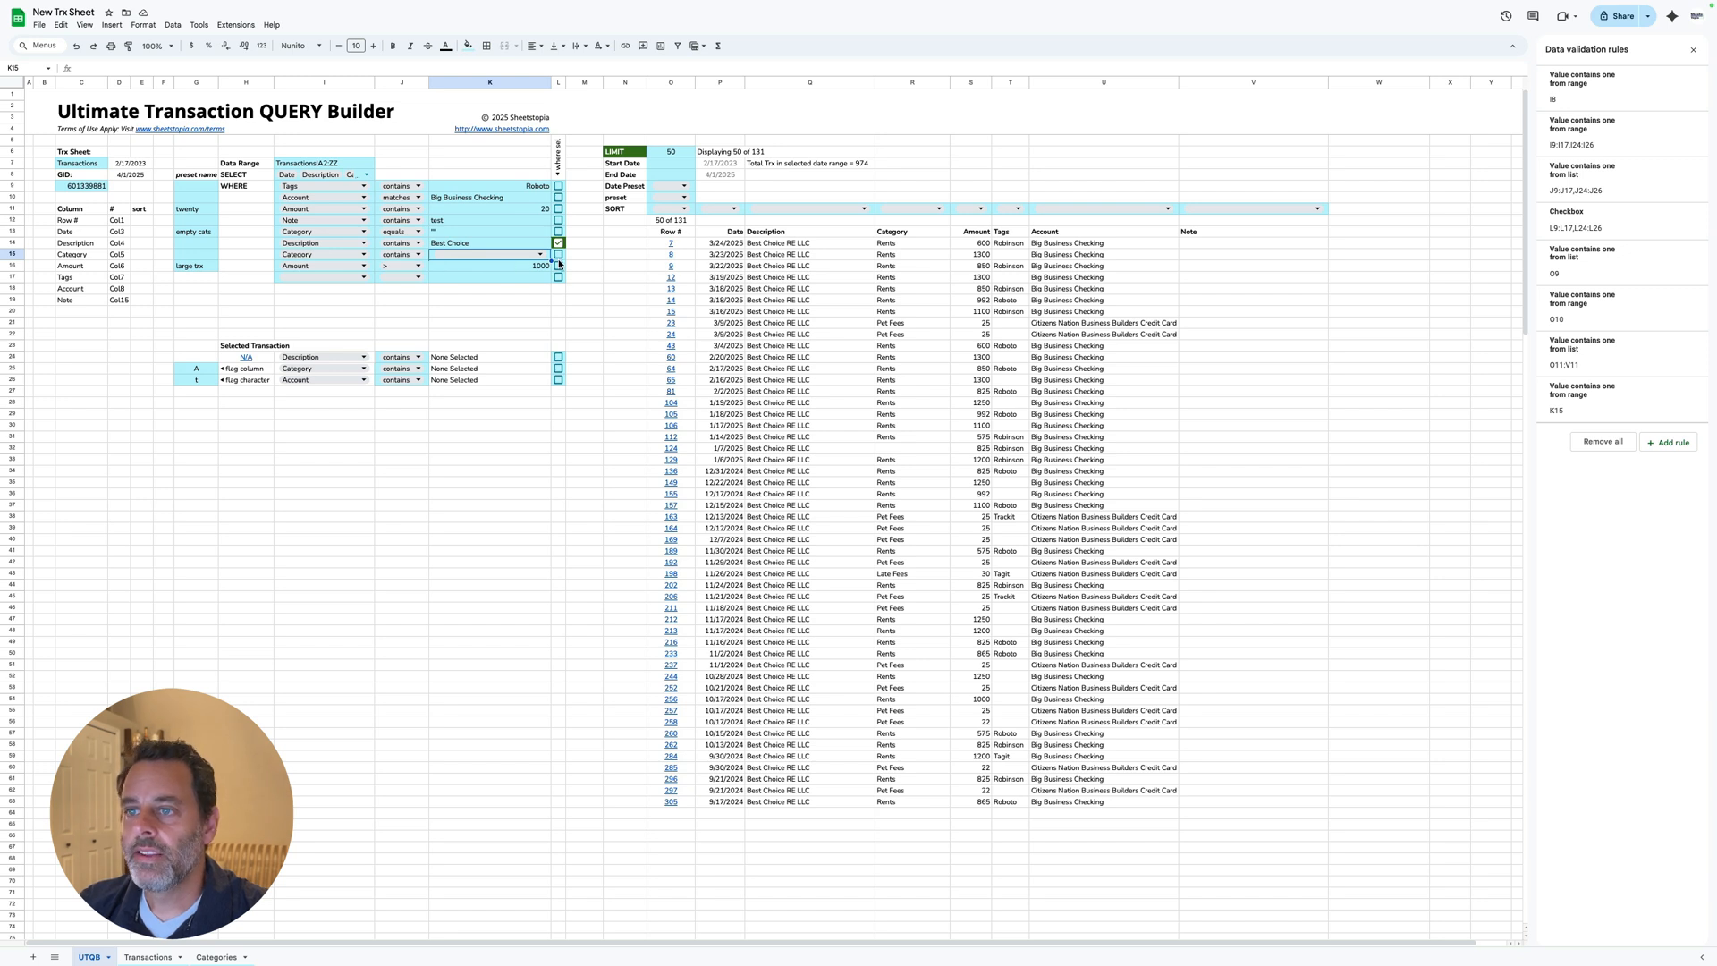
left_click(541, 255)
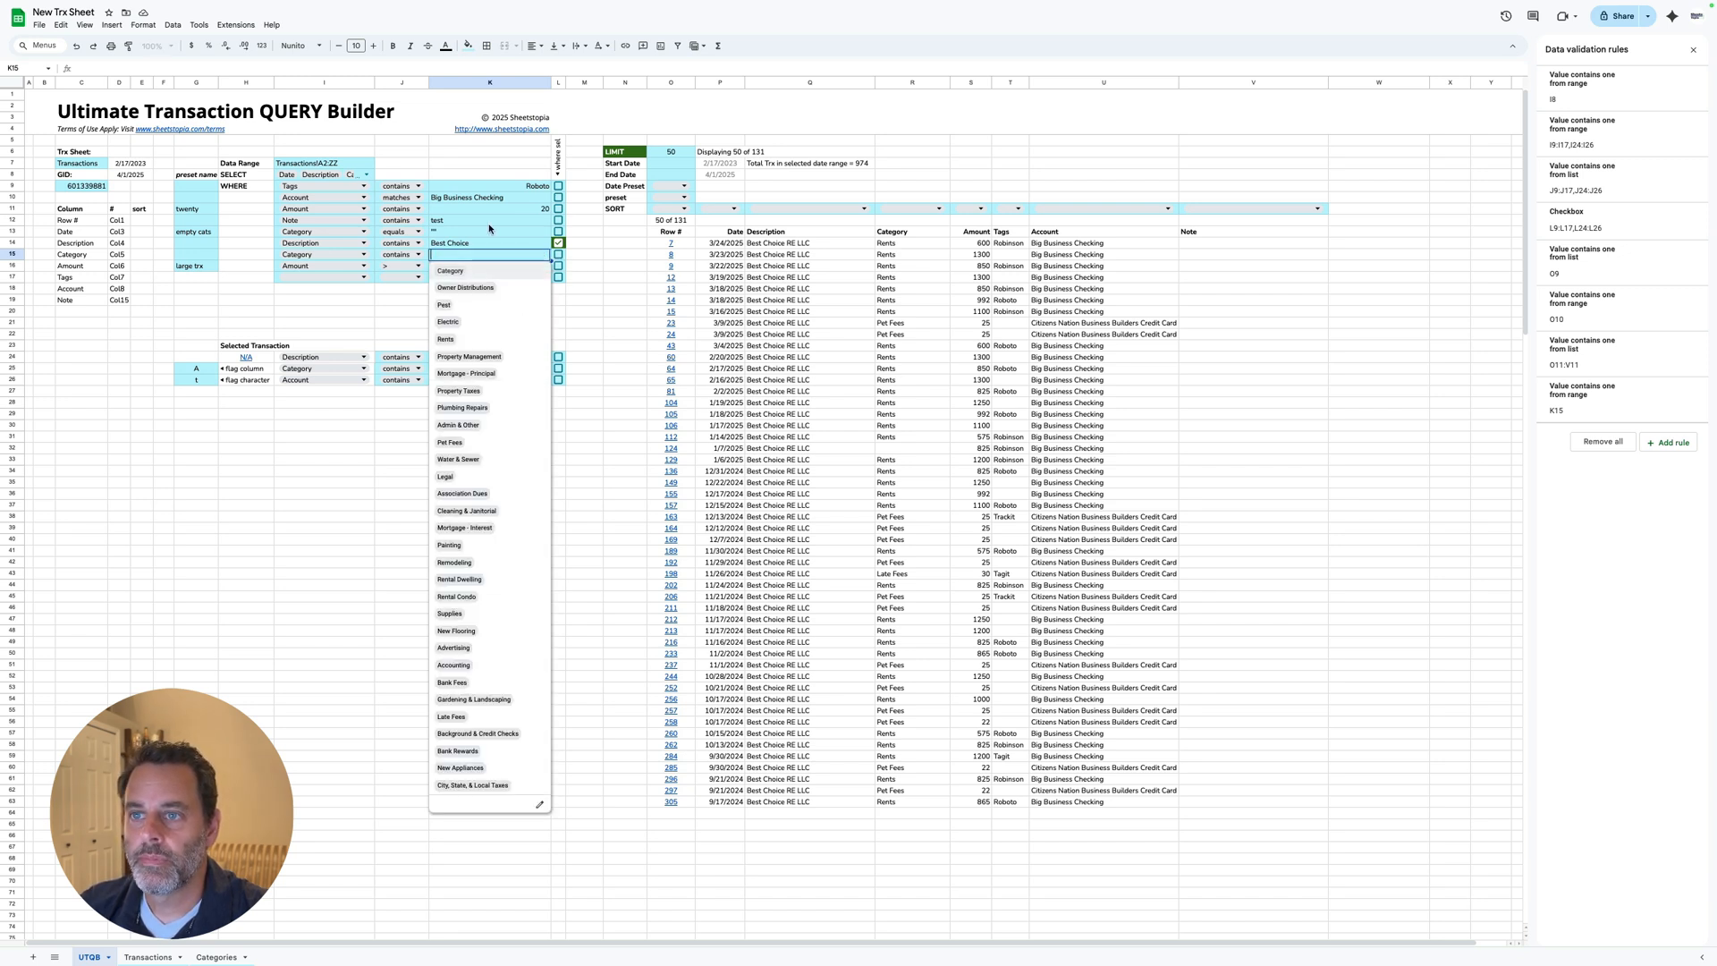
type("pet")
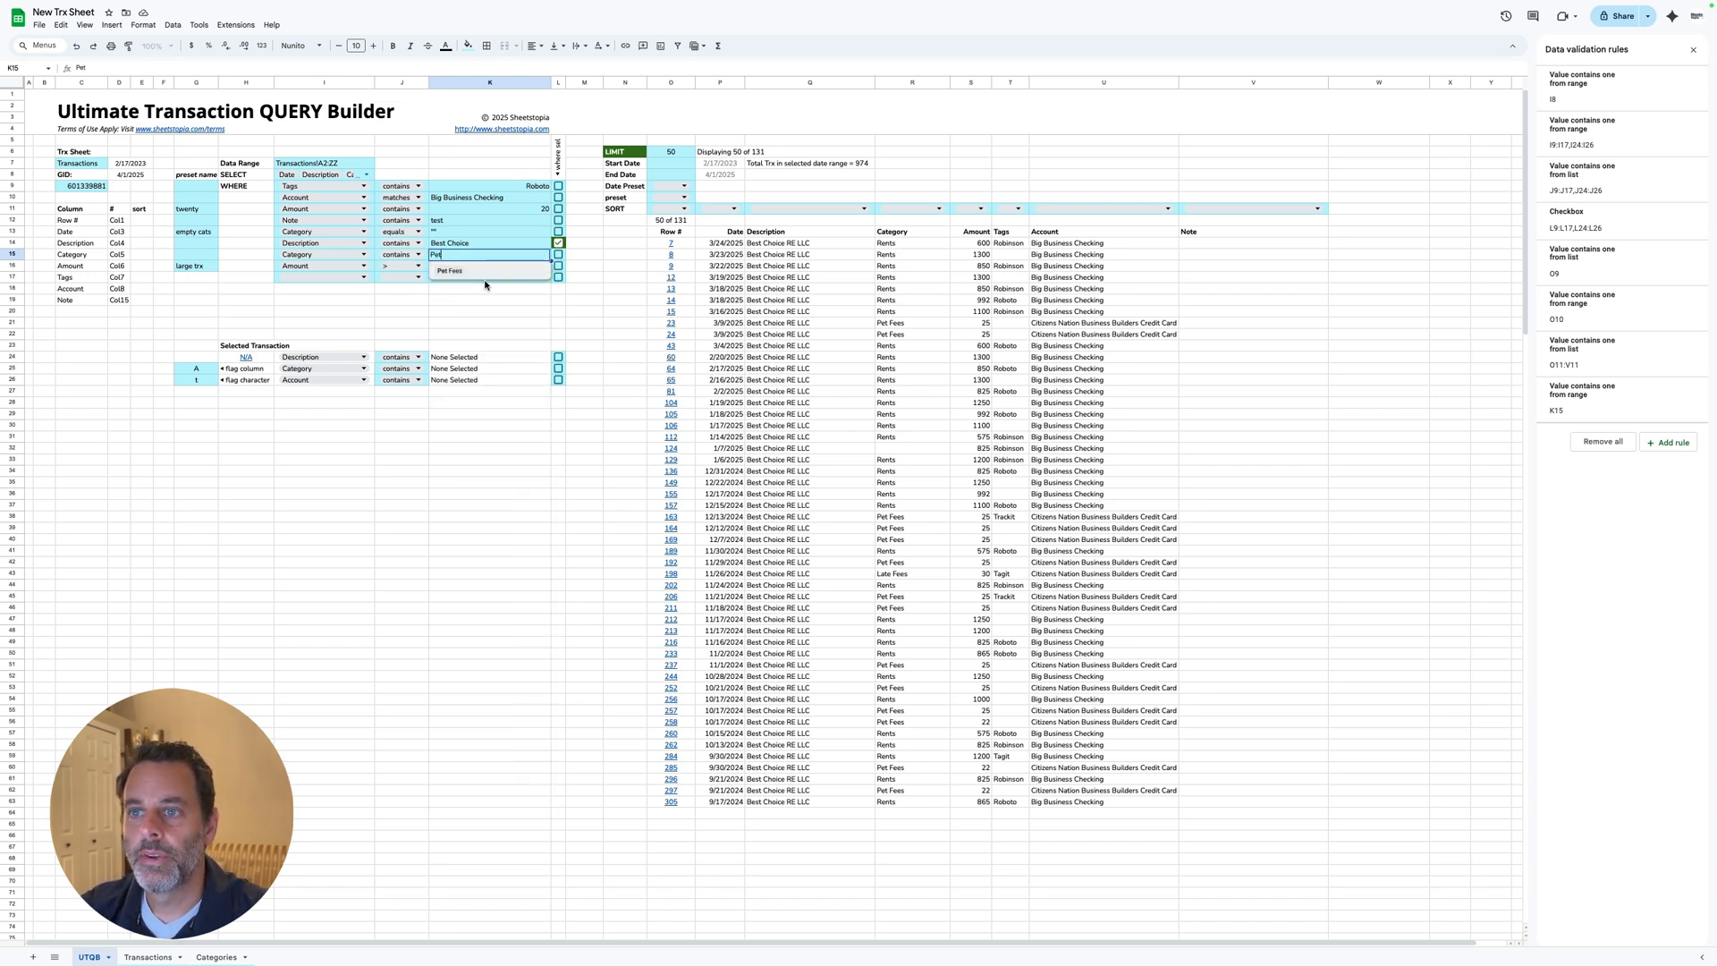
left_click(485, 272)
left_click(558, 256)
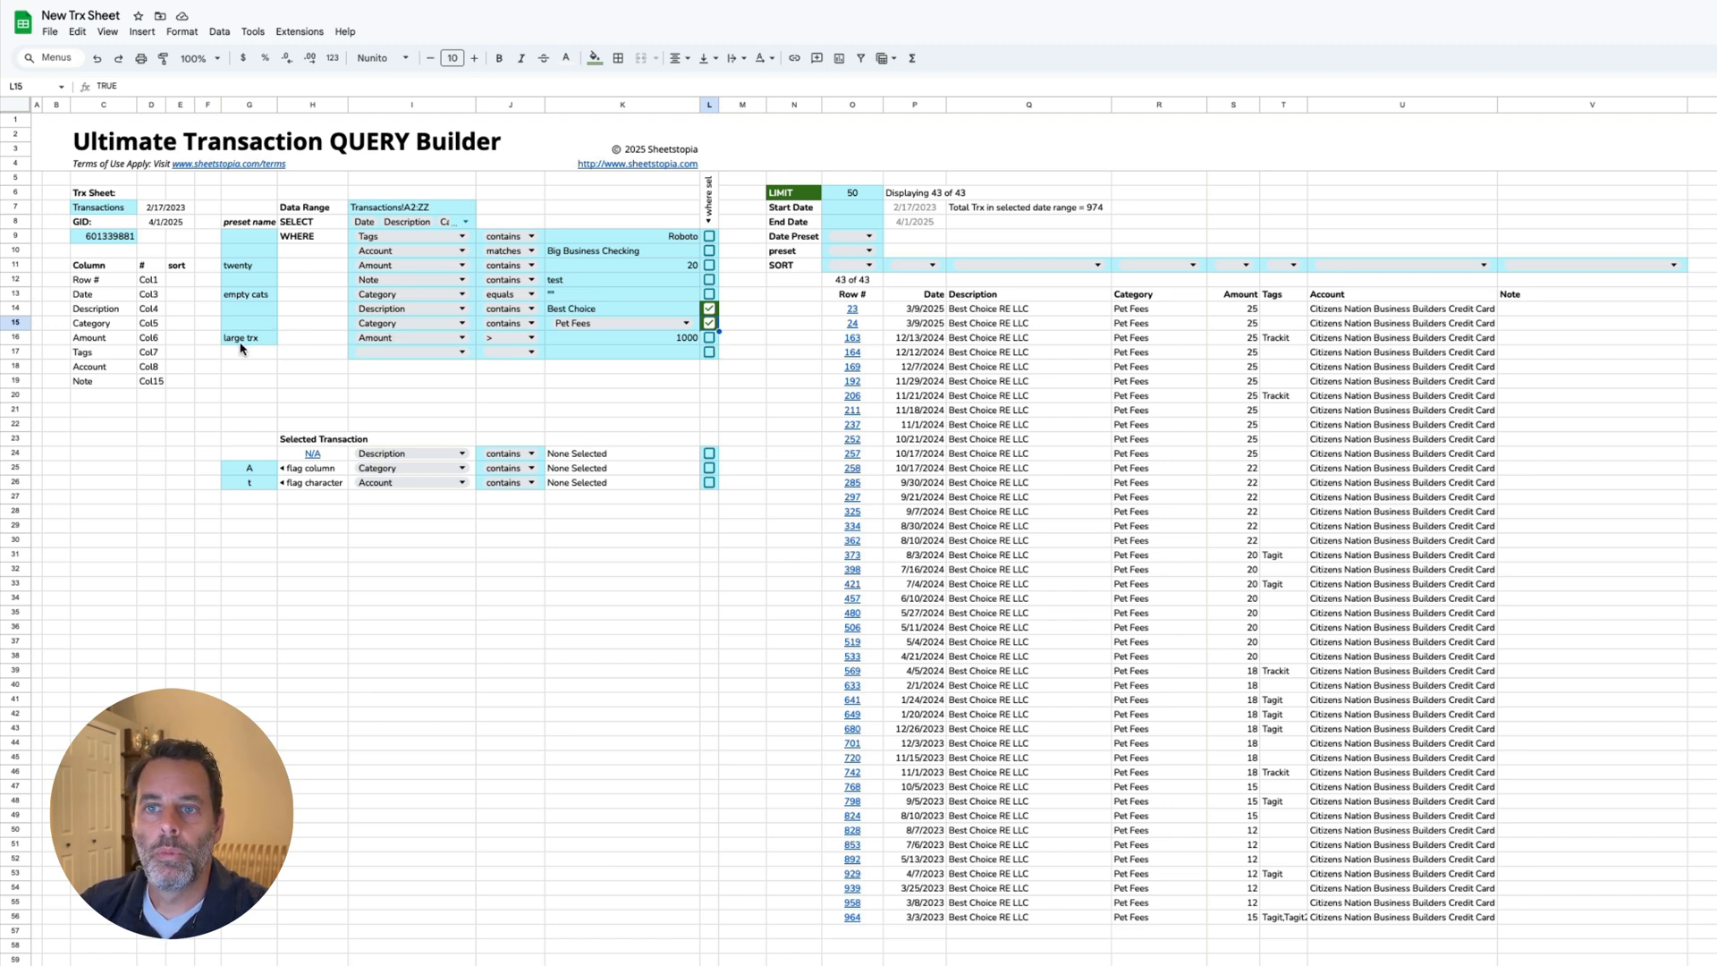
Step: Set the large trx Amount condition's value to 20 and enable it
left_click(689, 338)
type("20")
key("Return")
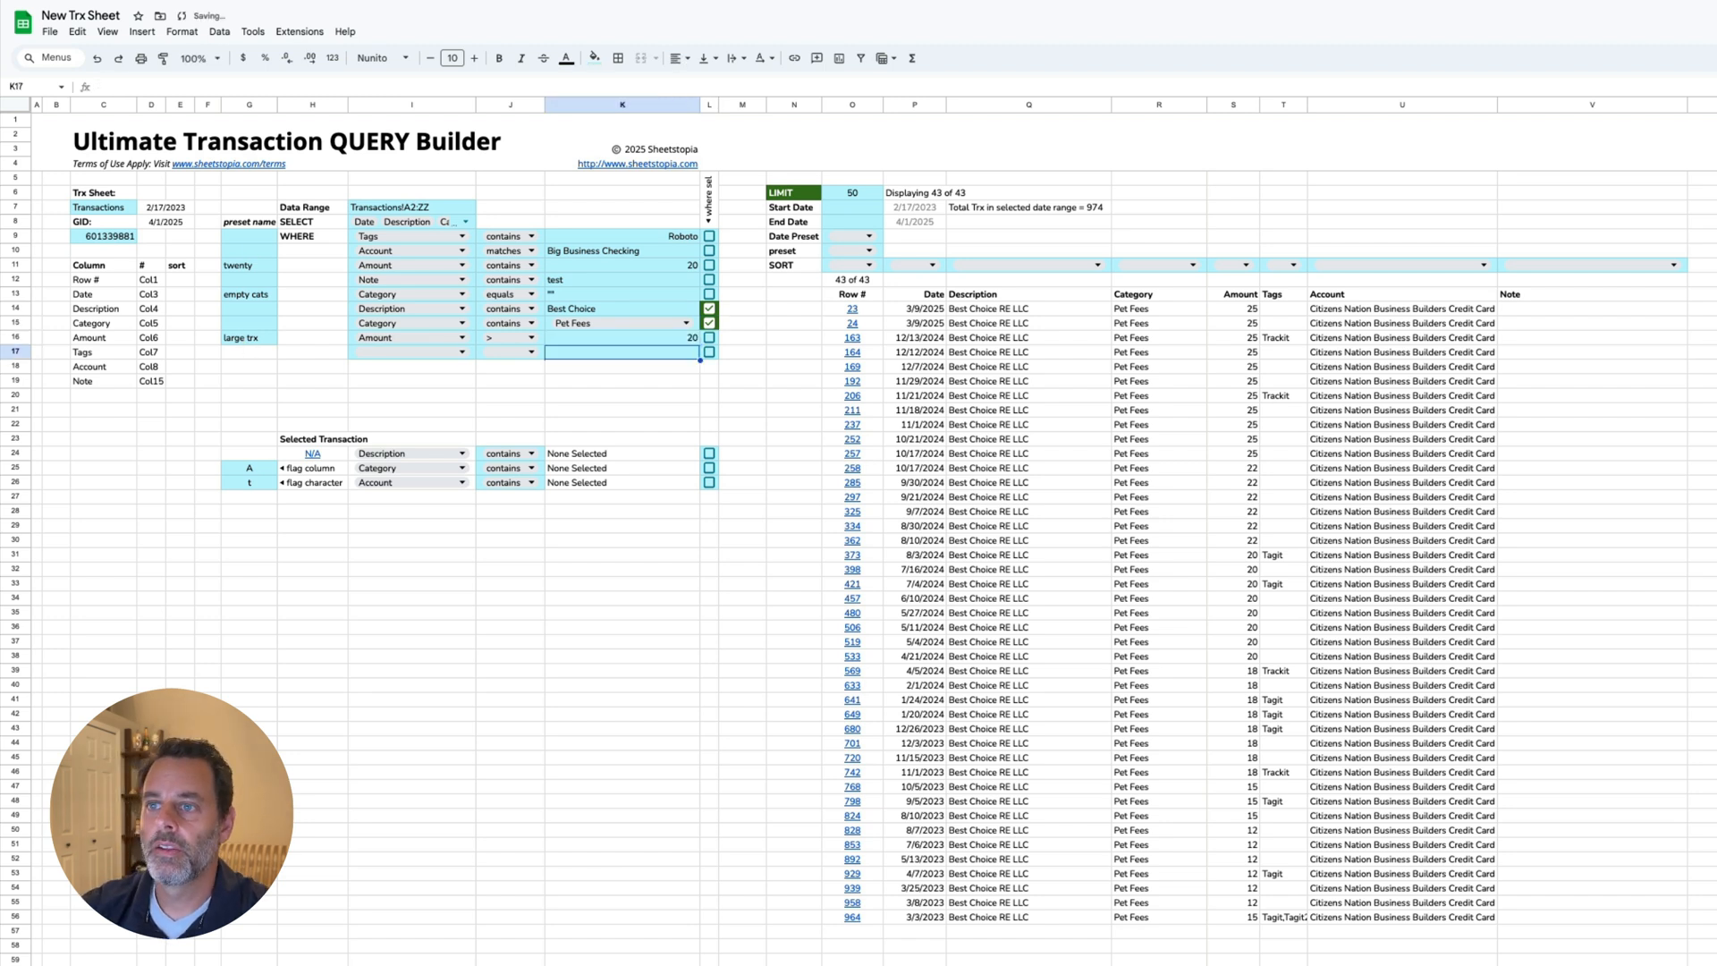
left_click(711, 339)
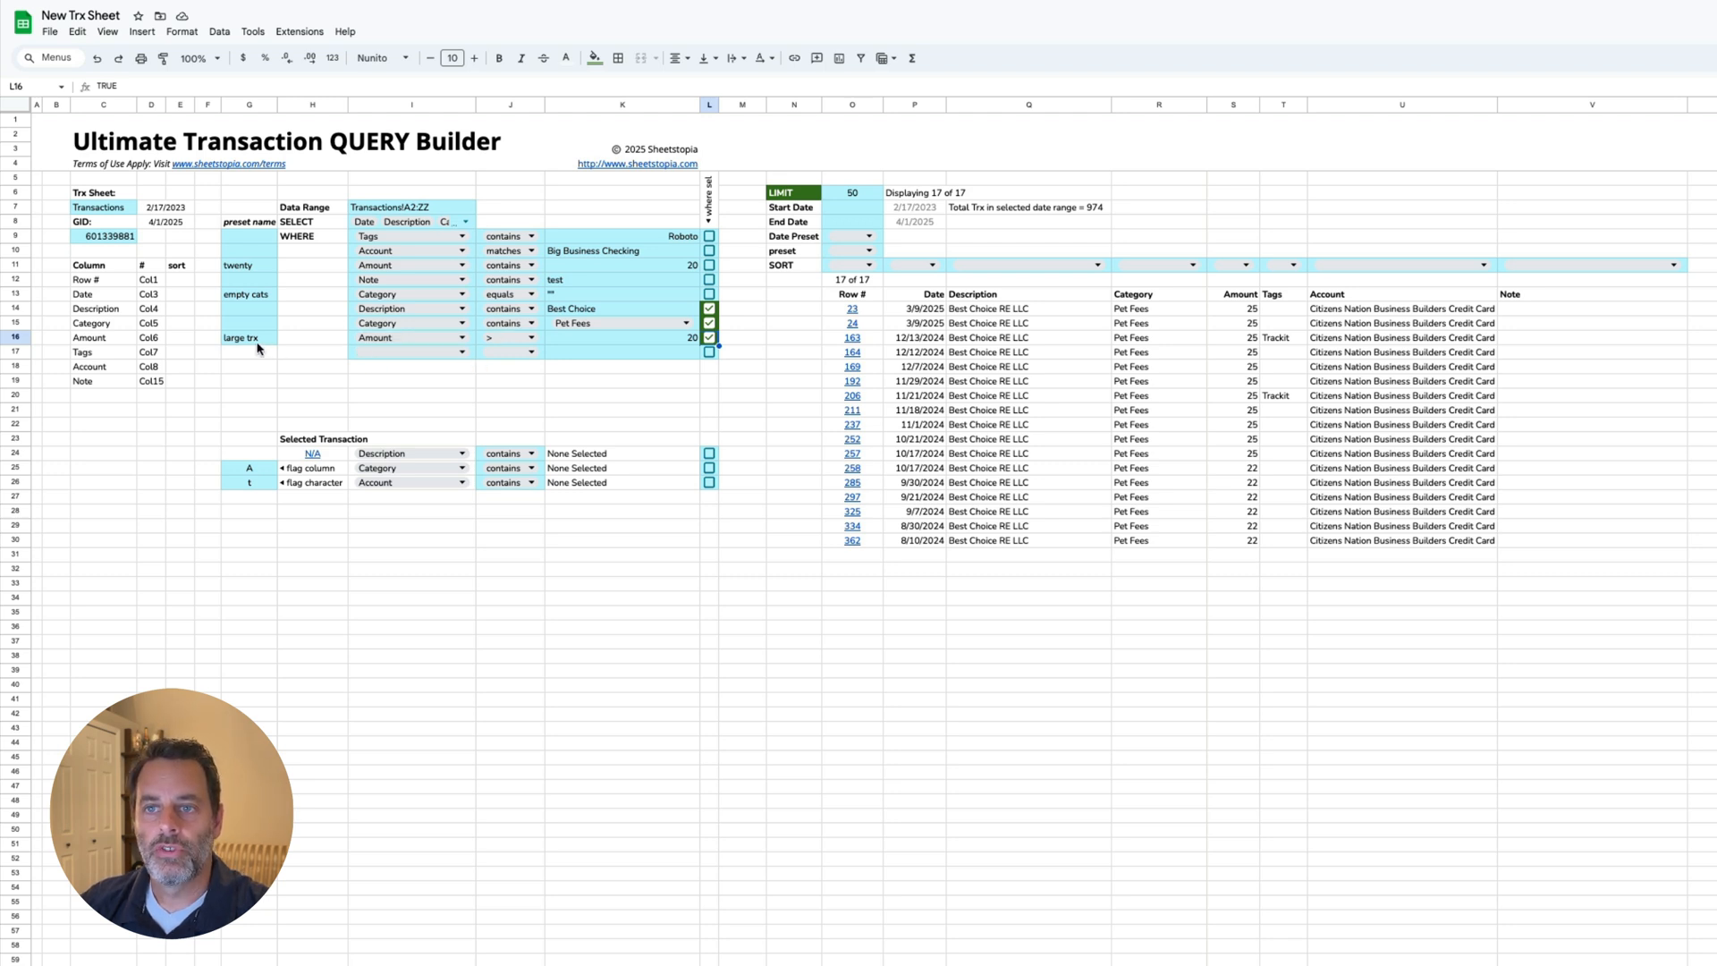
Step: Fill the WHERE condition in row 17 with Tags contains Trackit and enable it
left_click(463, 352)
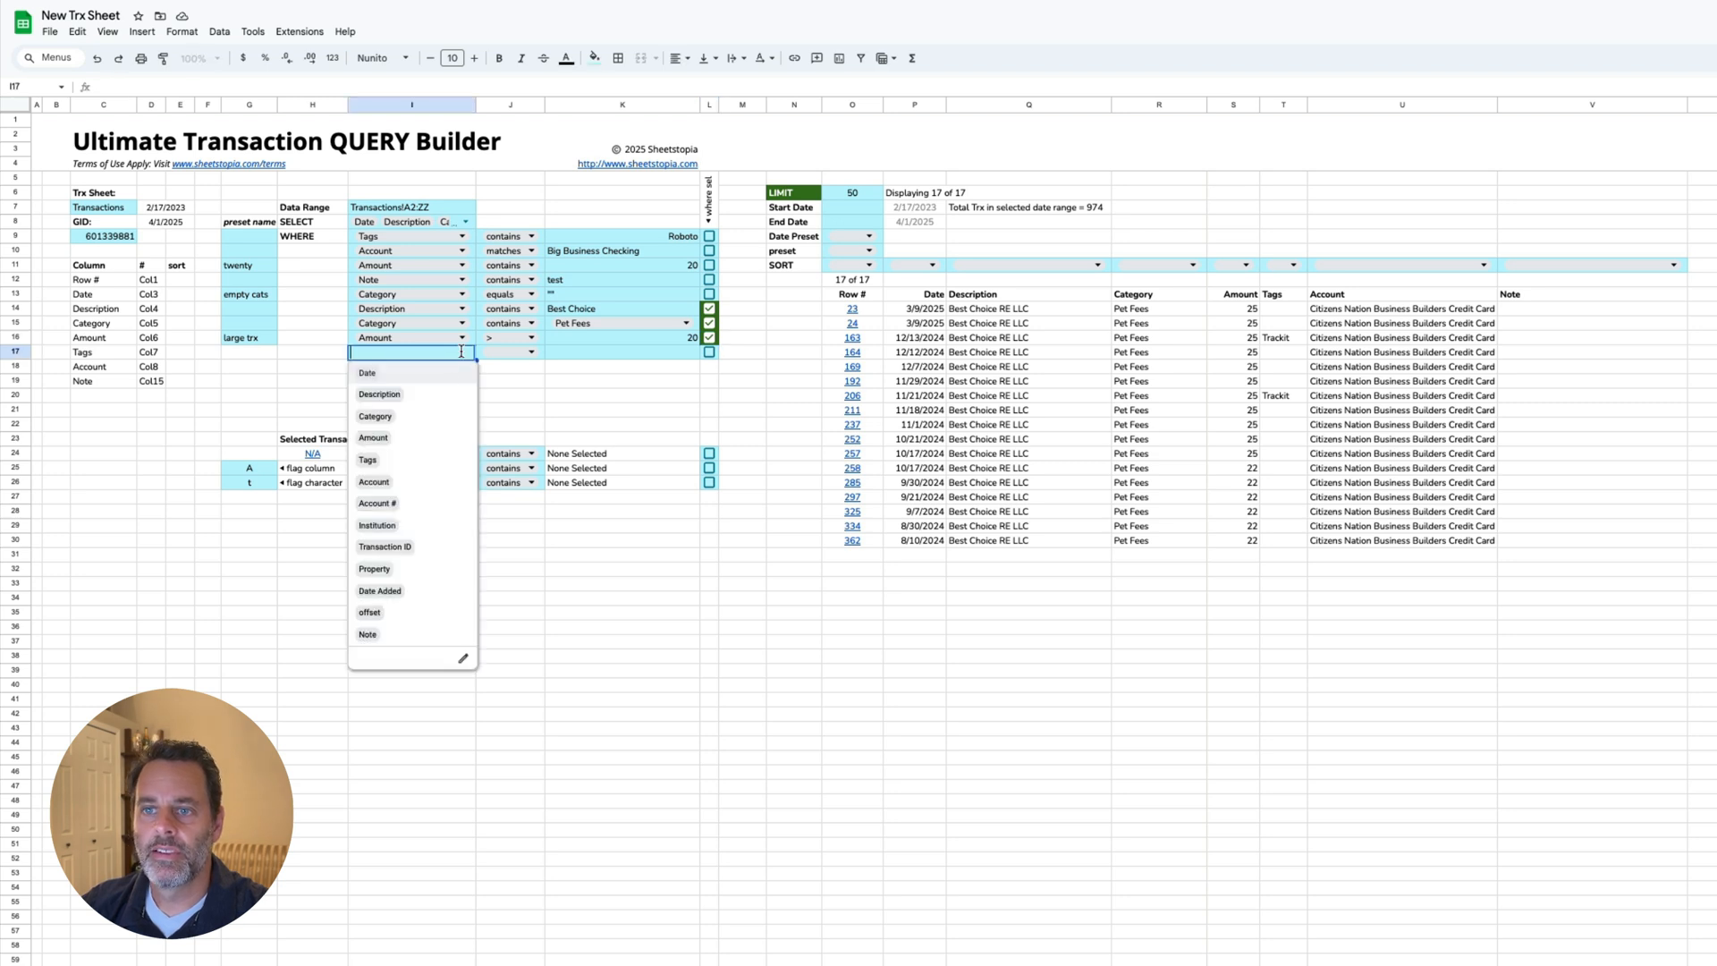
left_click(447, 466)
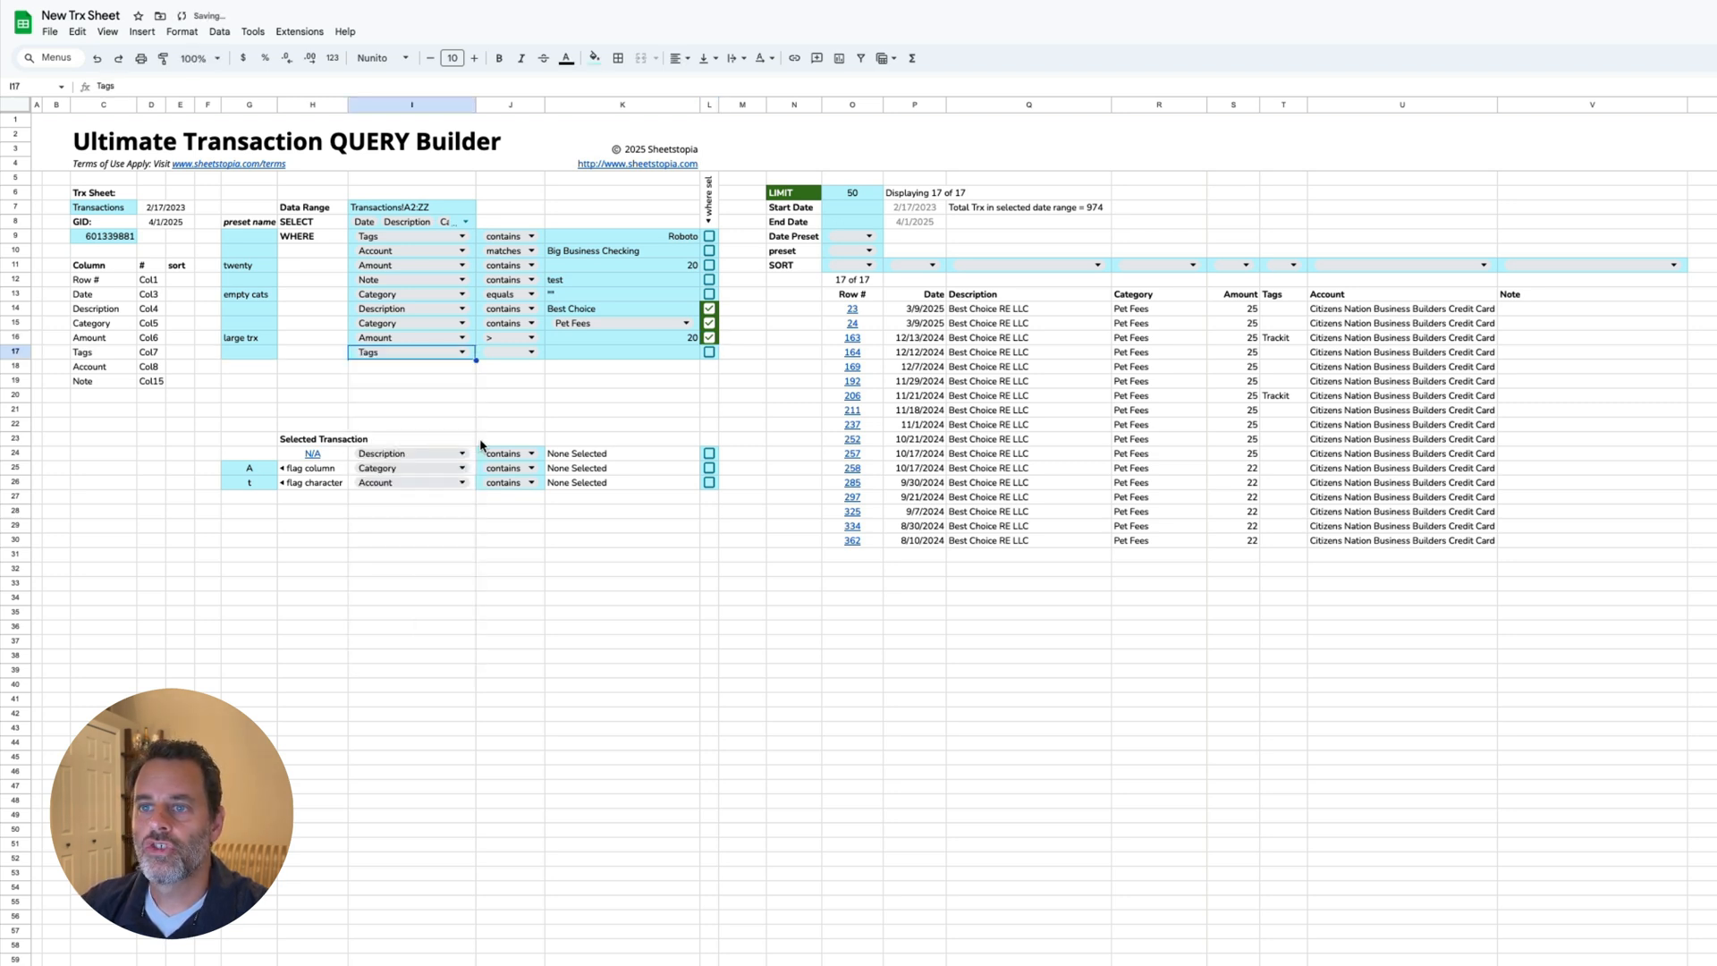
left_click(533, 352)
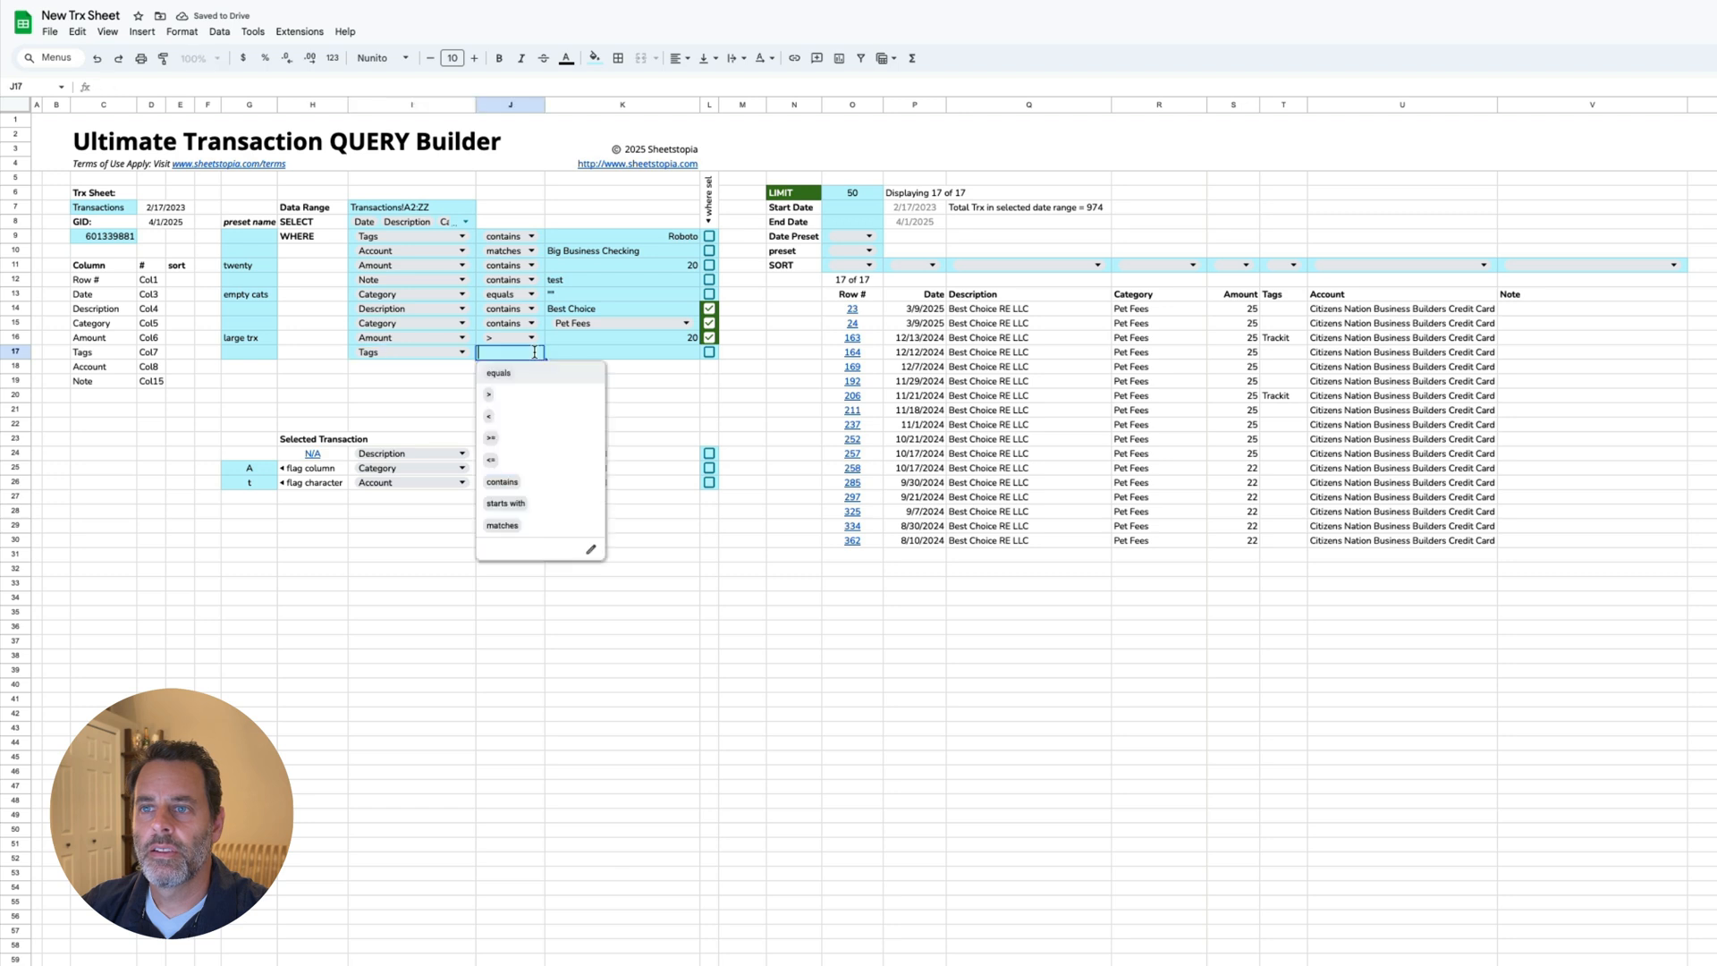
left_click(534, 484)
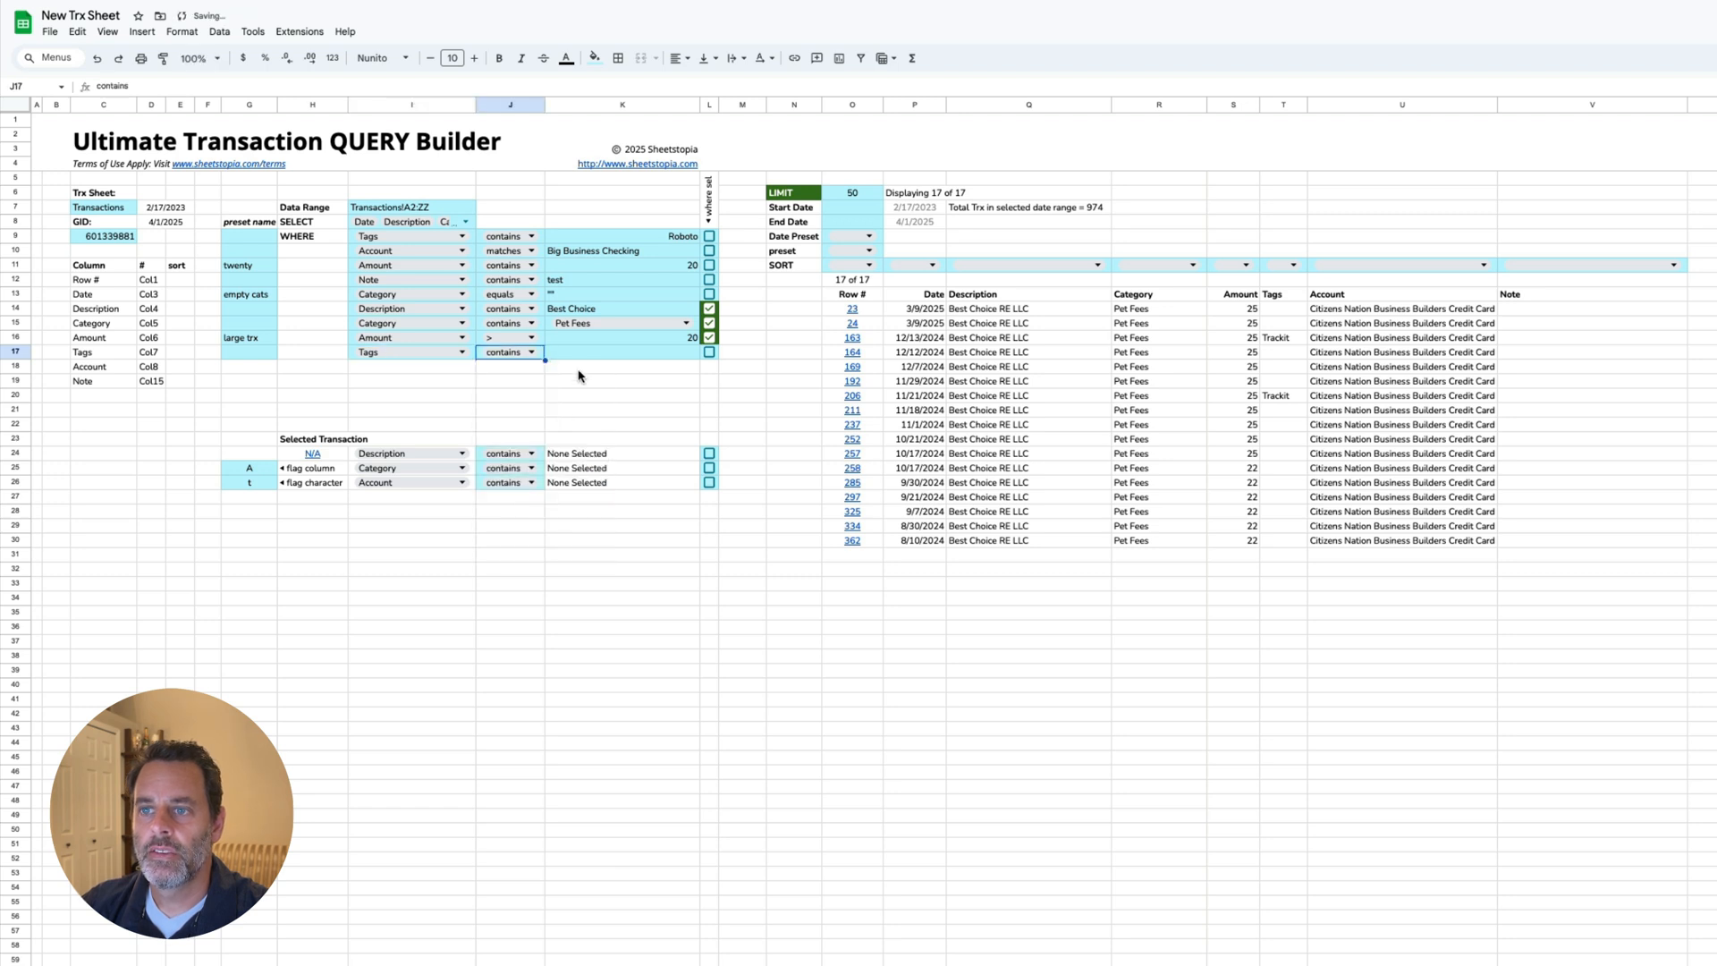
left_click(584, 357)
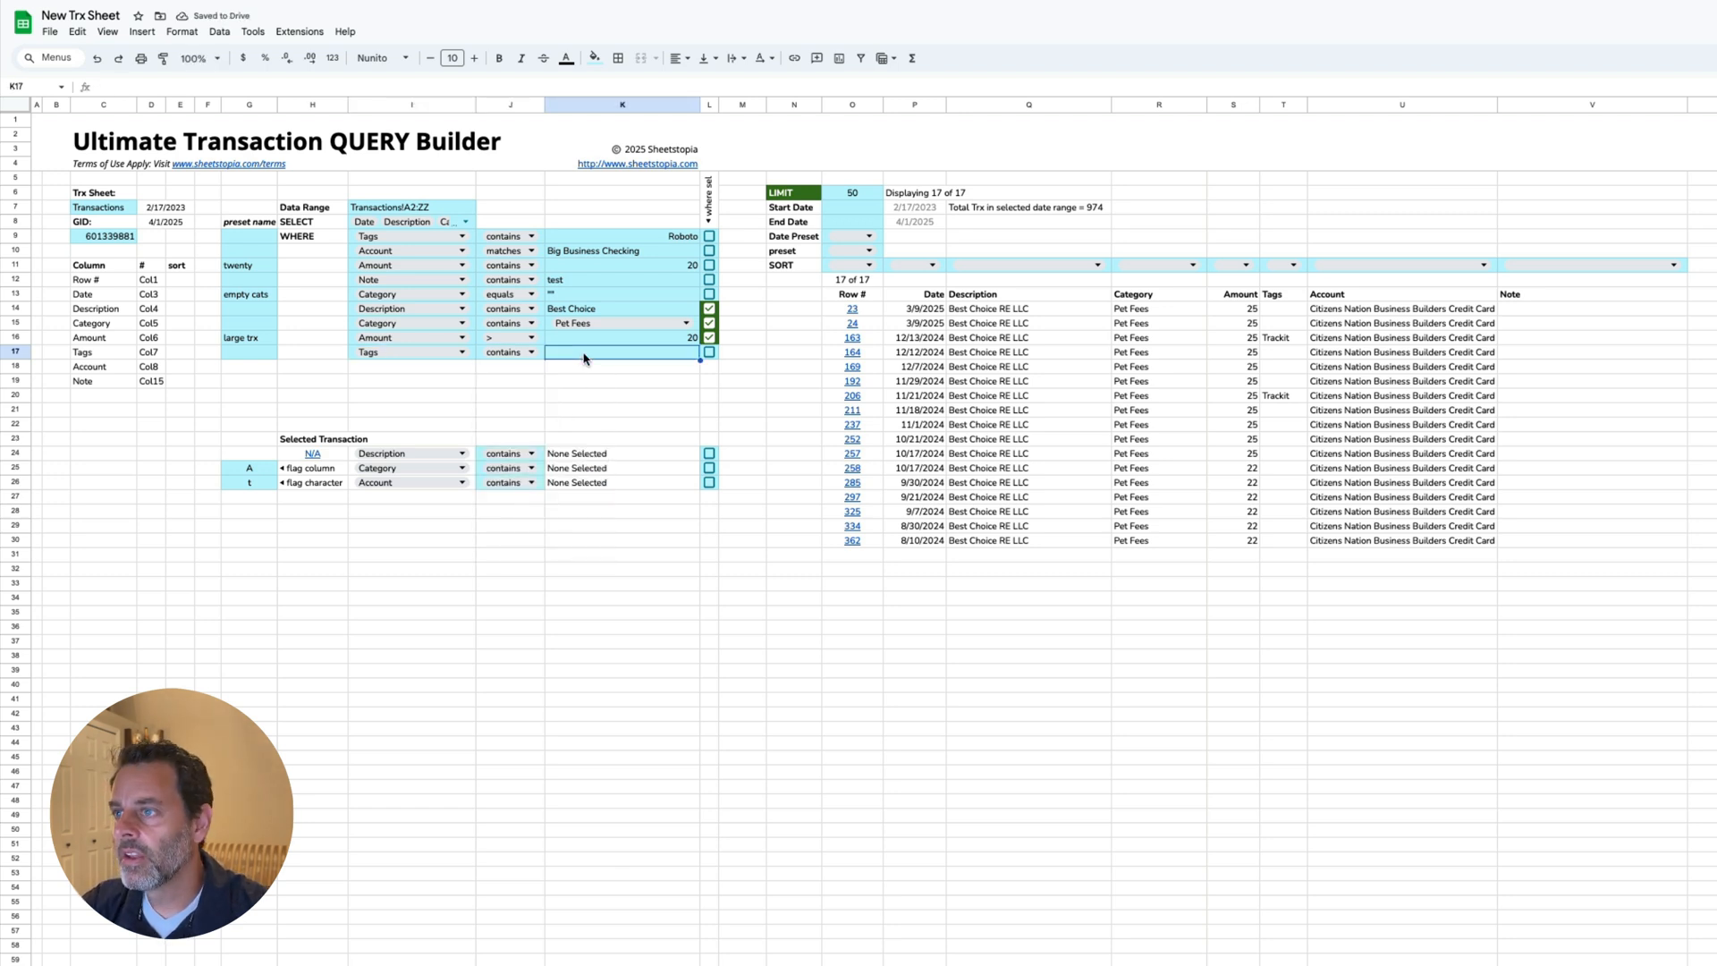
type("Trackit")
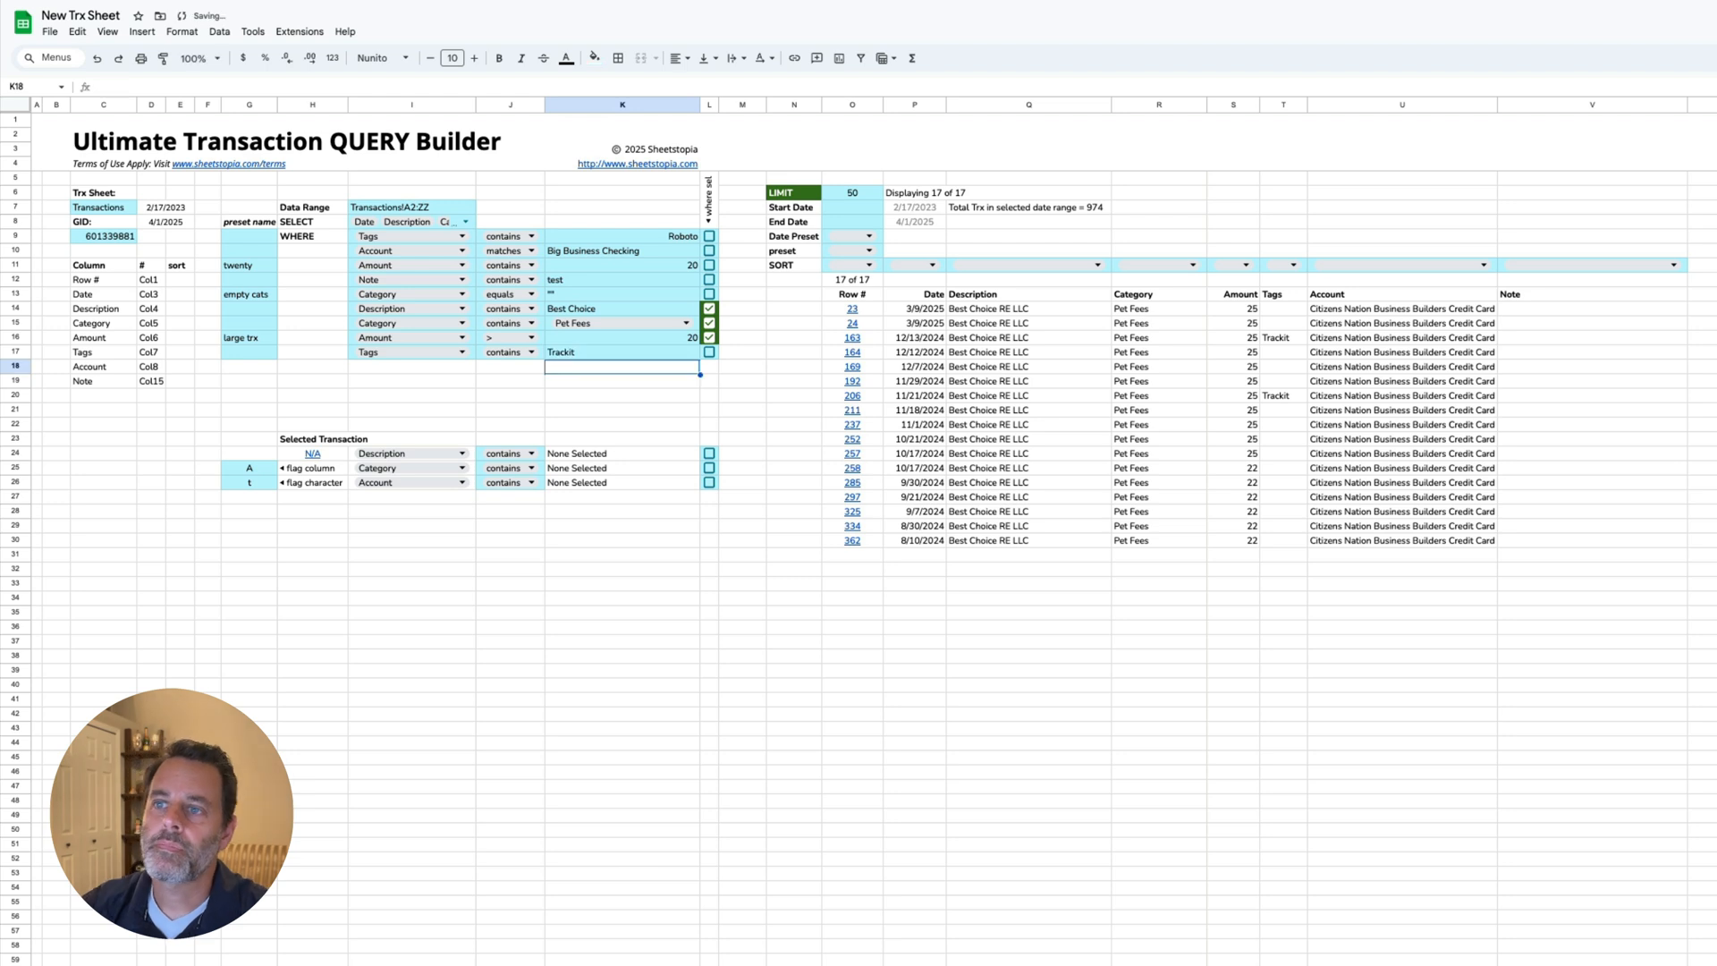
left_click(710, 352)
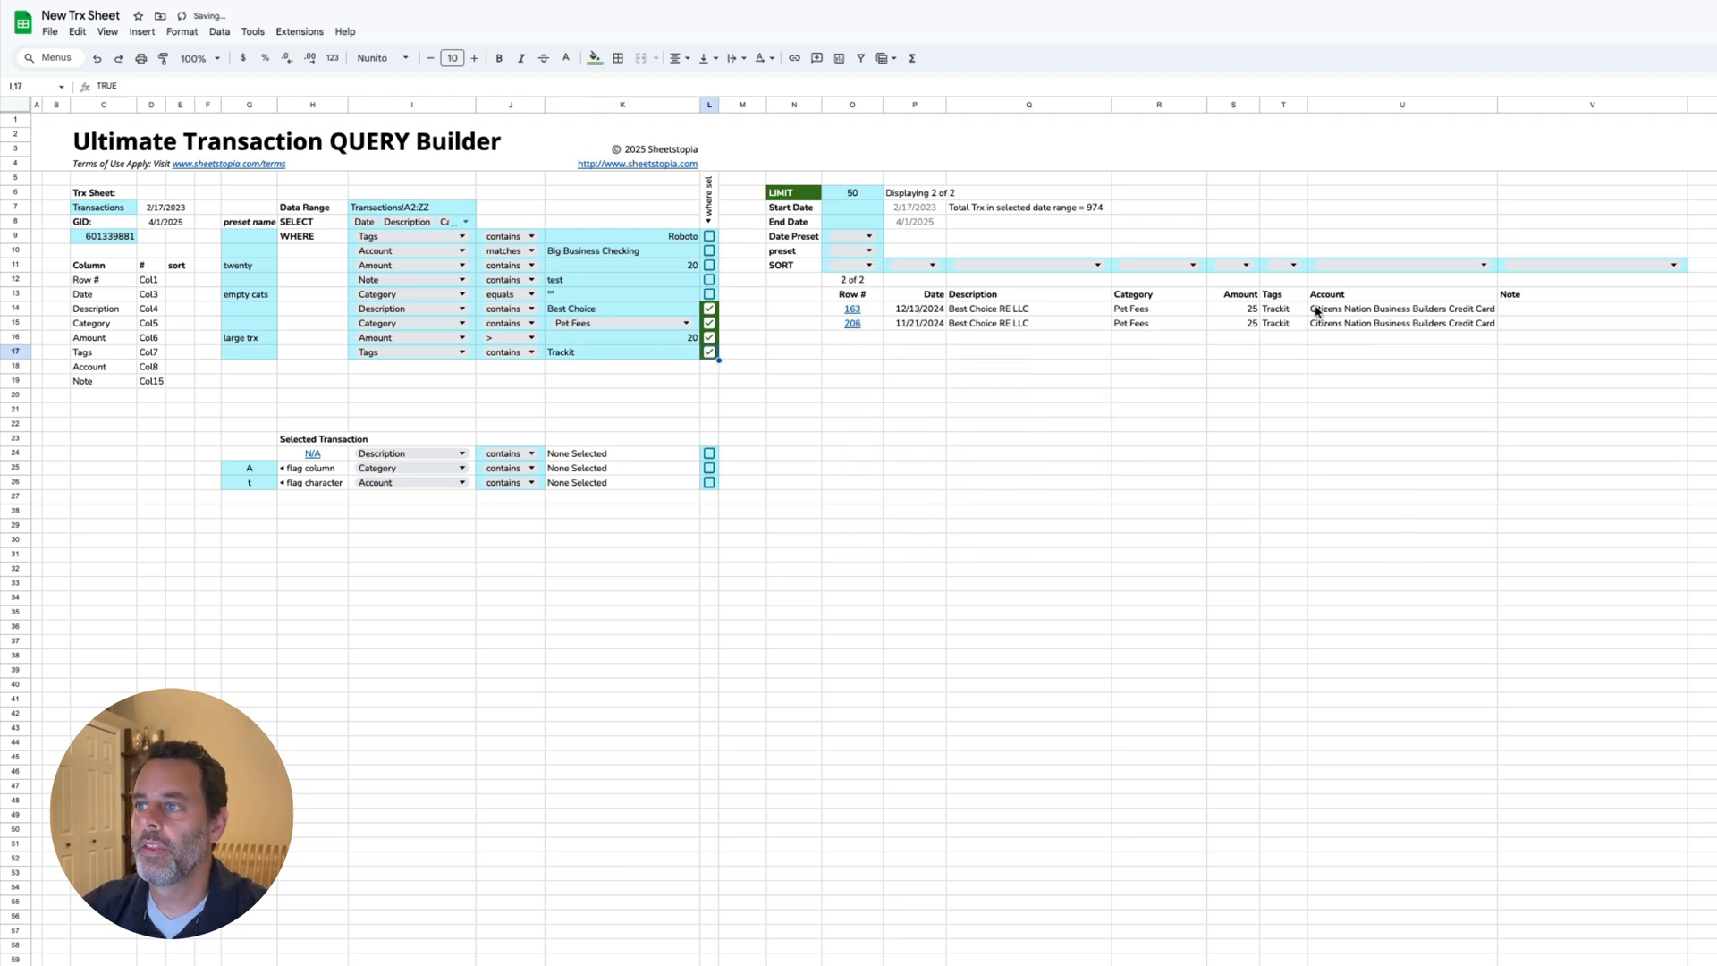
Step: Add a data validation rule to K17, the Tags condition's value cell, using a dropdown from a range
left_click(650, 355)
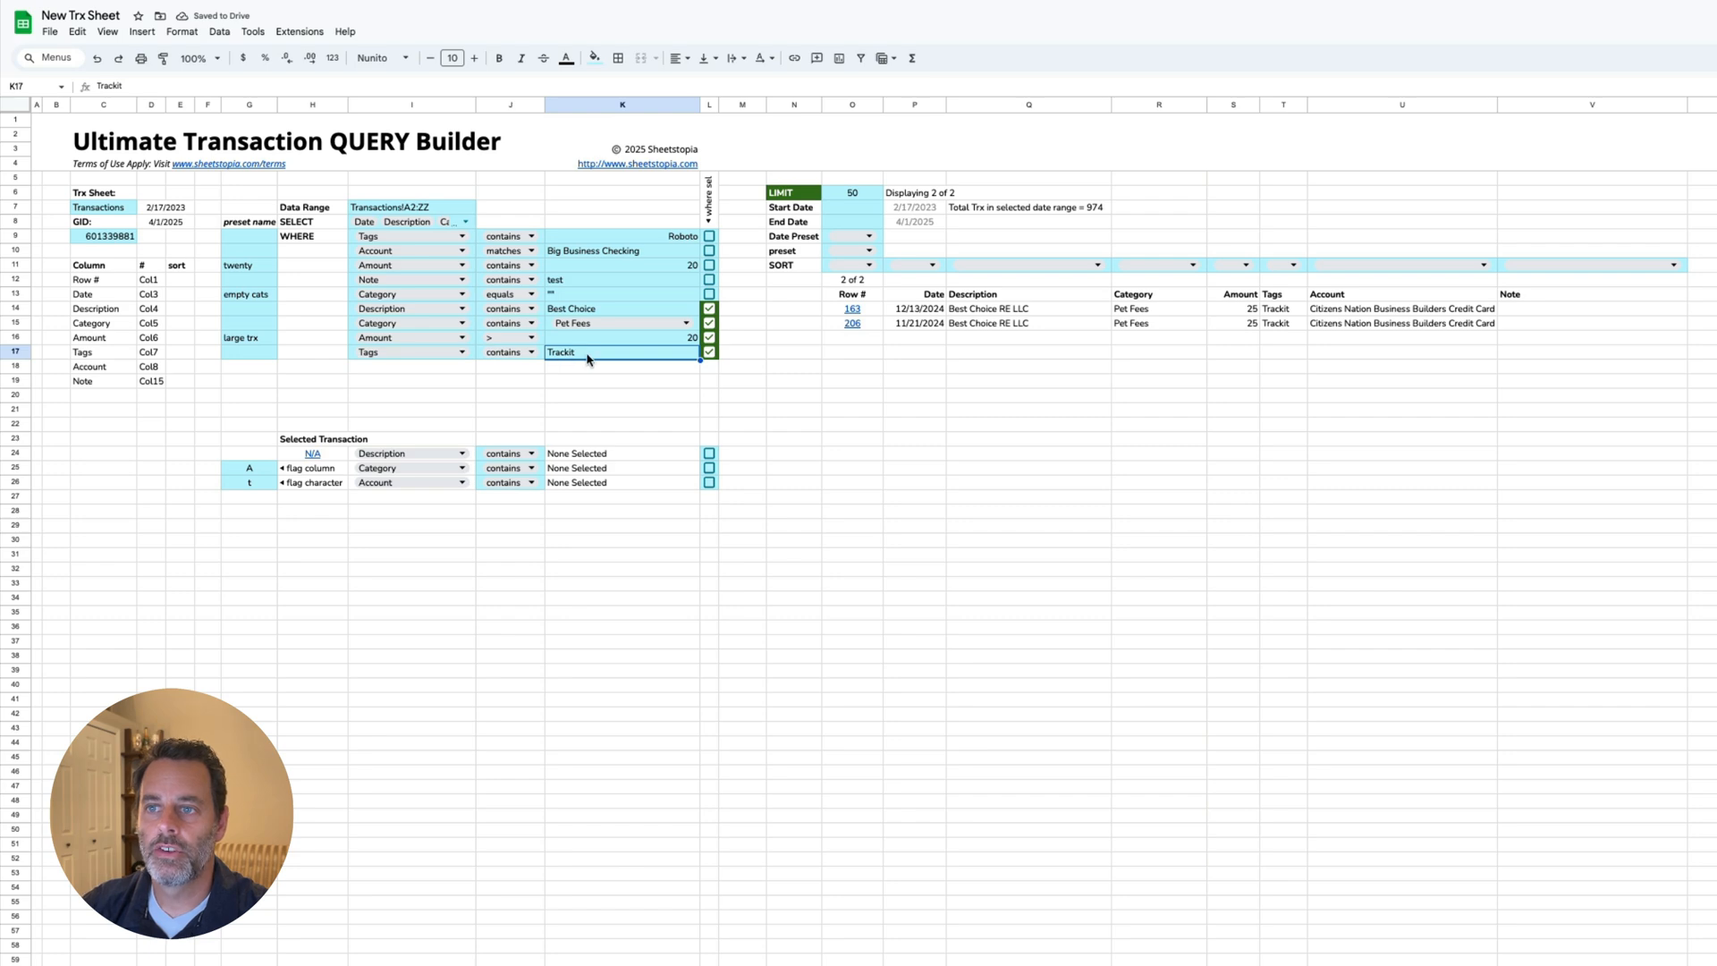
left_click(220, 31)
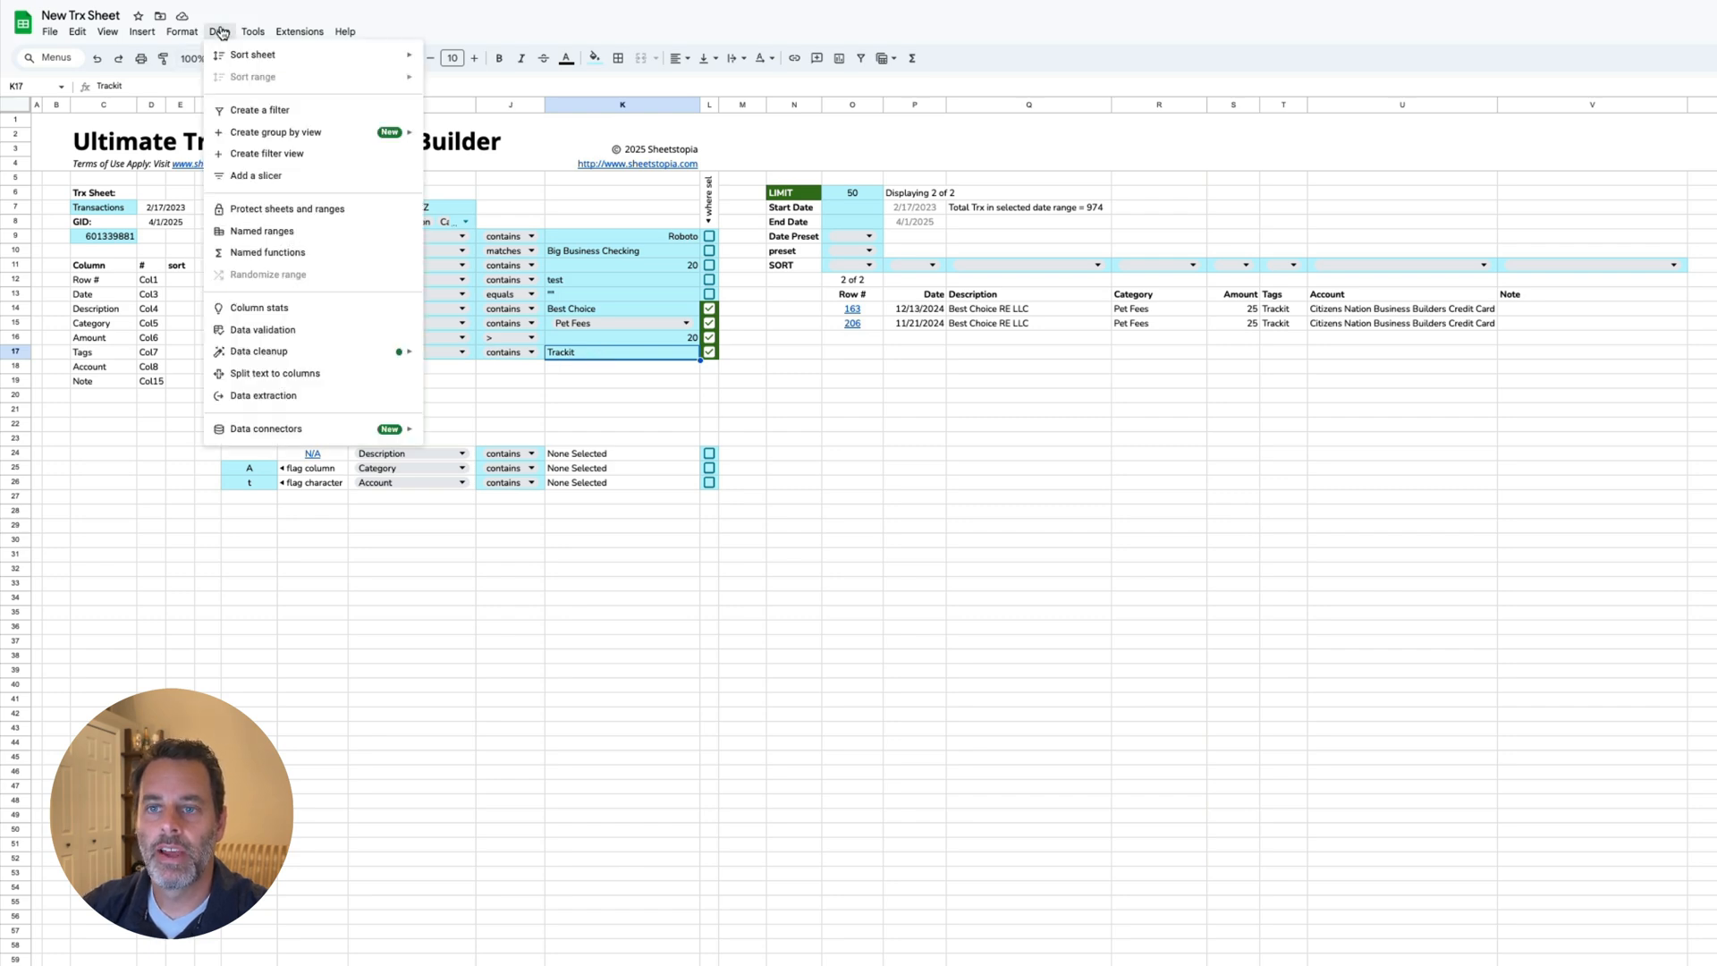
left_click(264, 330)
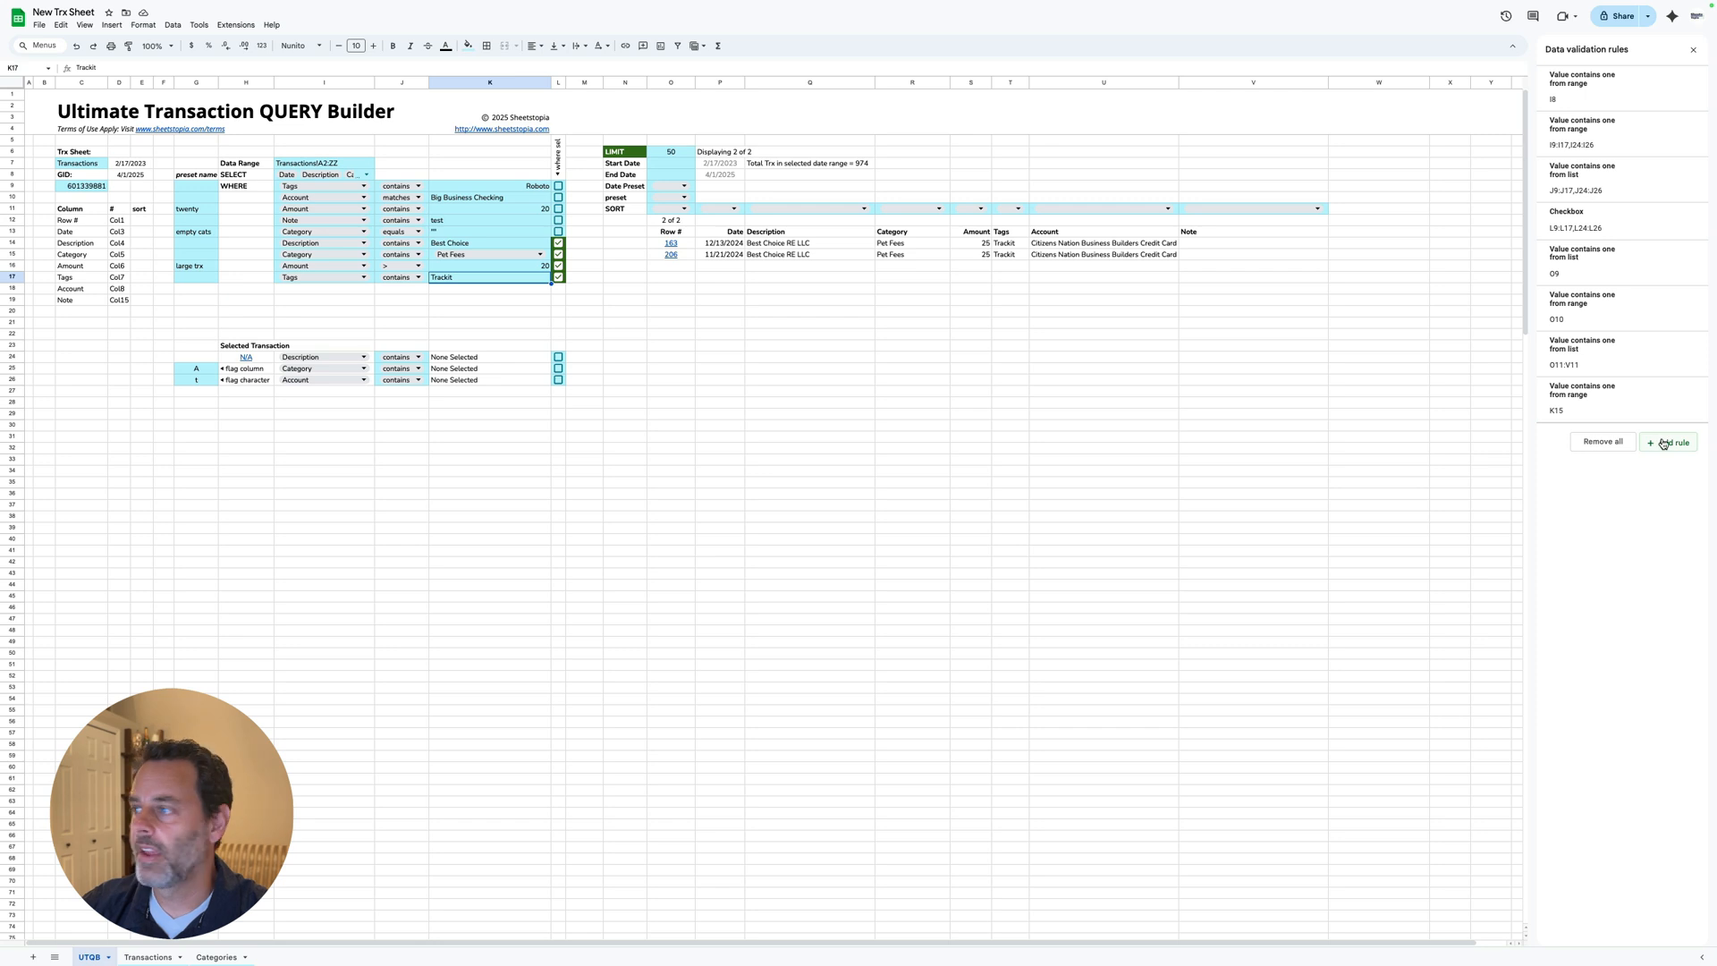
left_click(1664, 443)
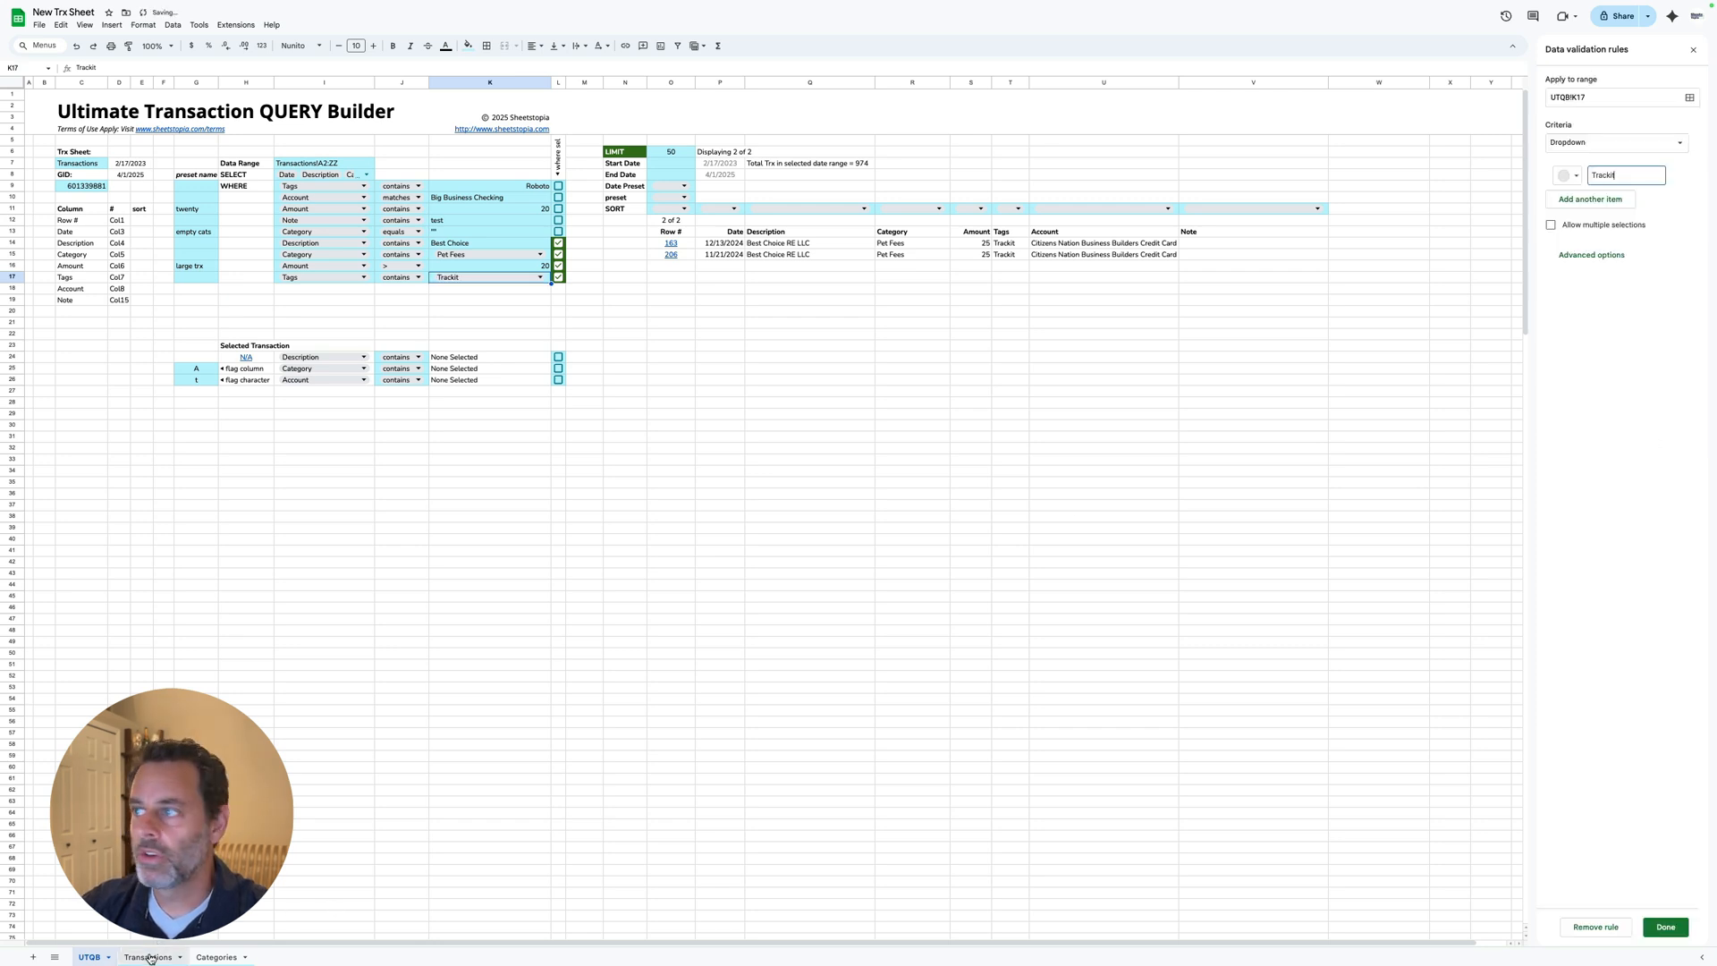
left_click(1678, 146)
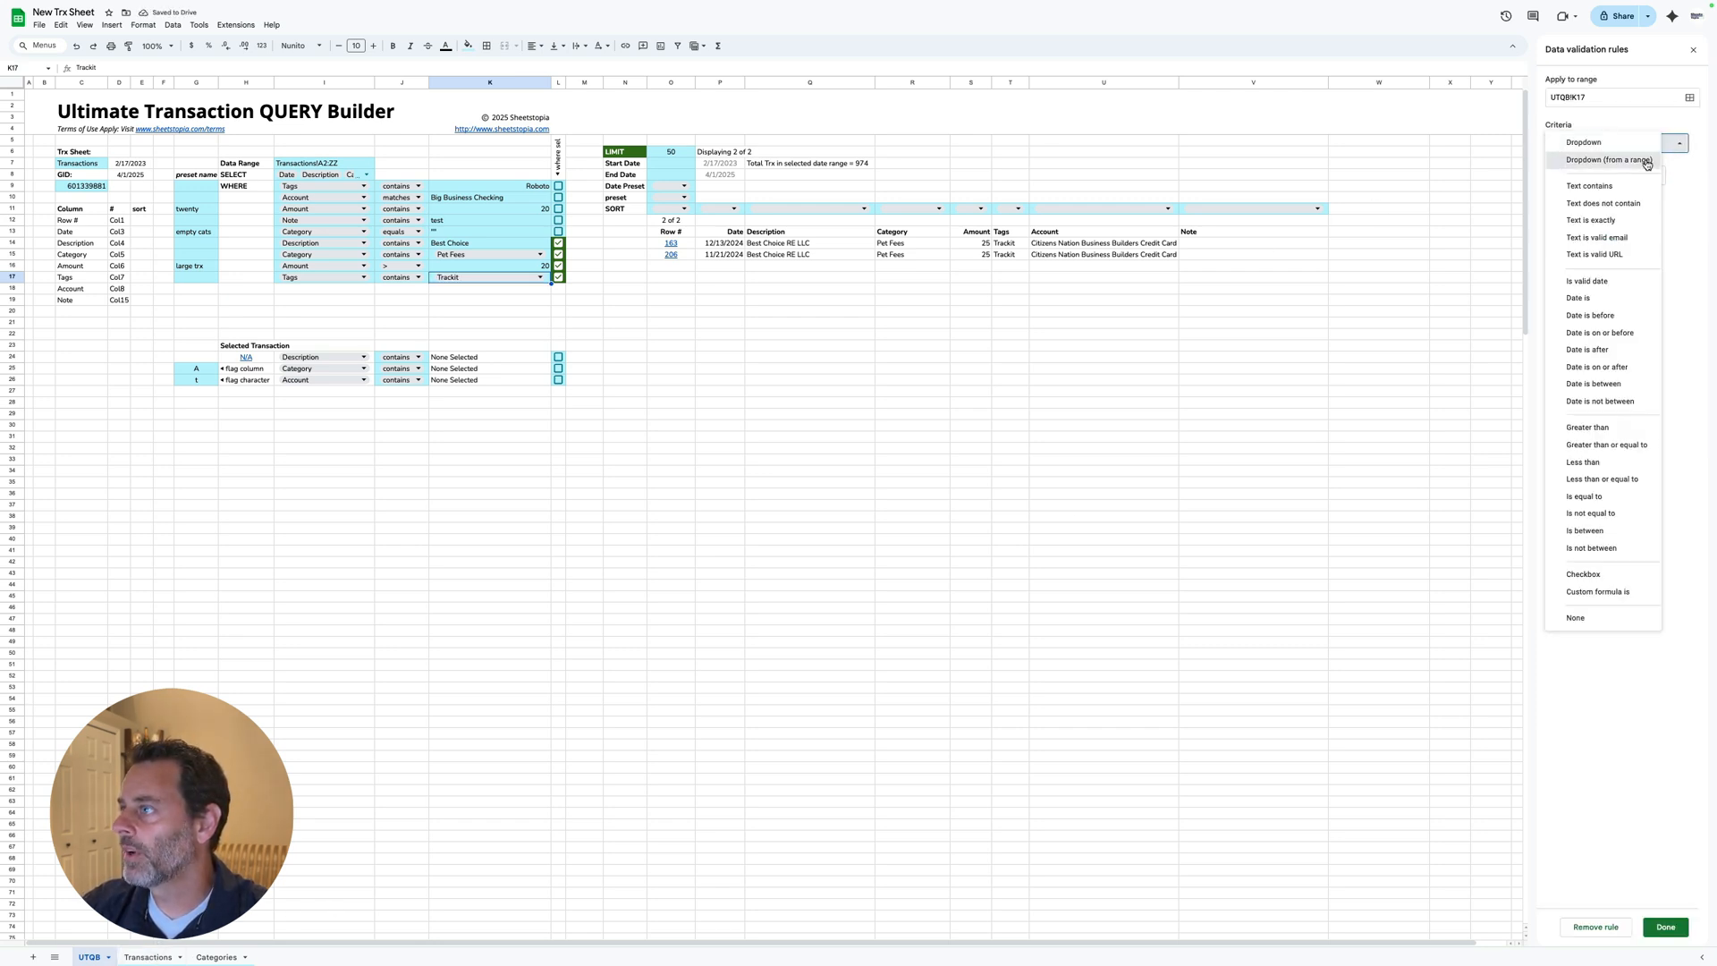
left_click(1647, 161)
Step: Set the source range of K17's dropdown rule to the Tags column, Transactions!F:F, and save the rule
left_click(1679, 177)
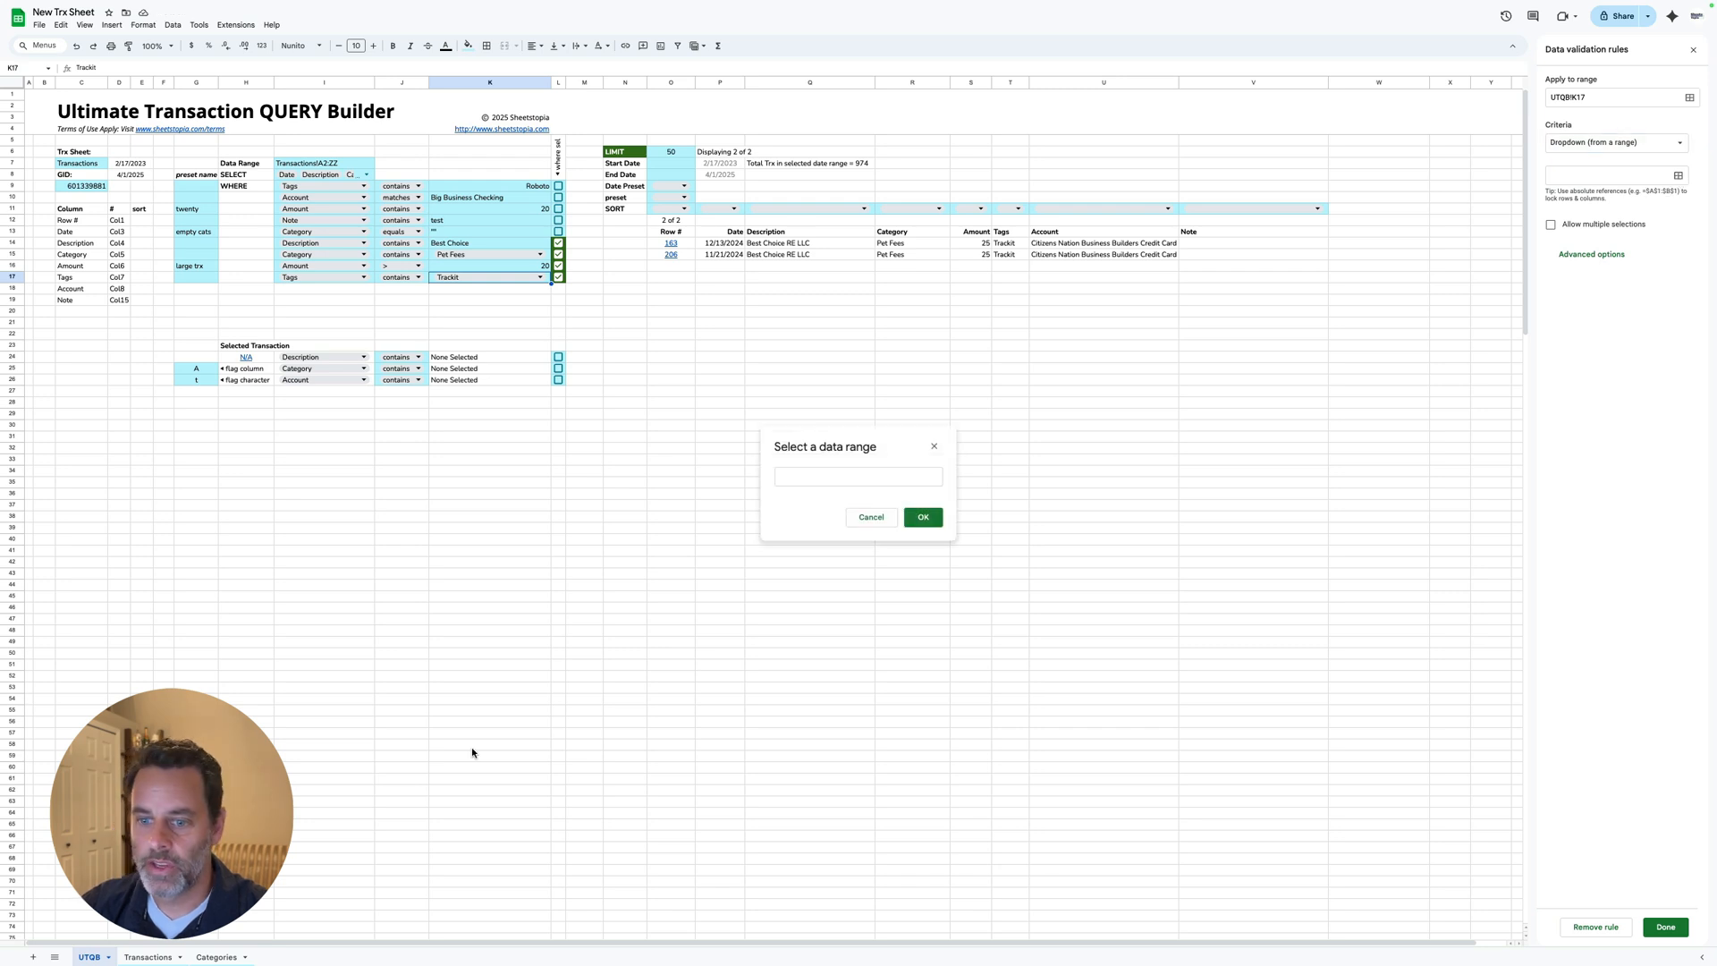
left_click(148, 957)
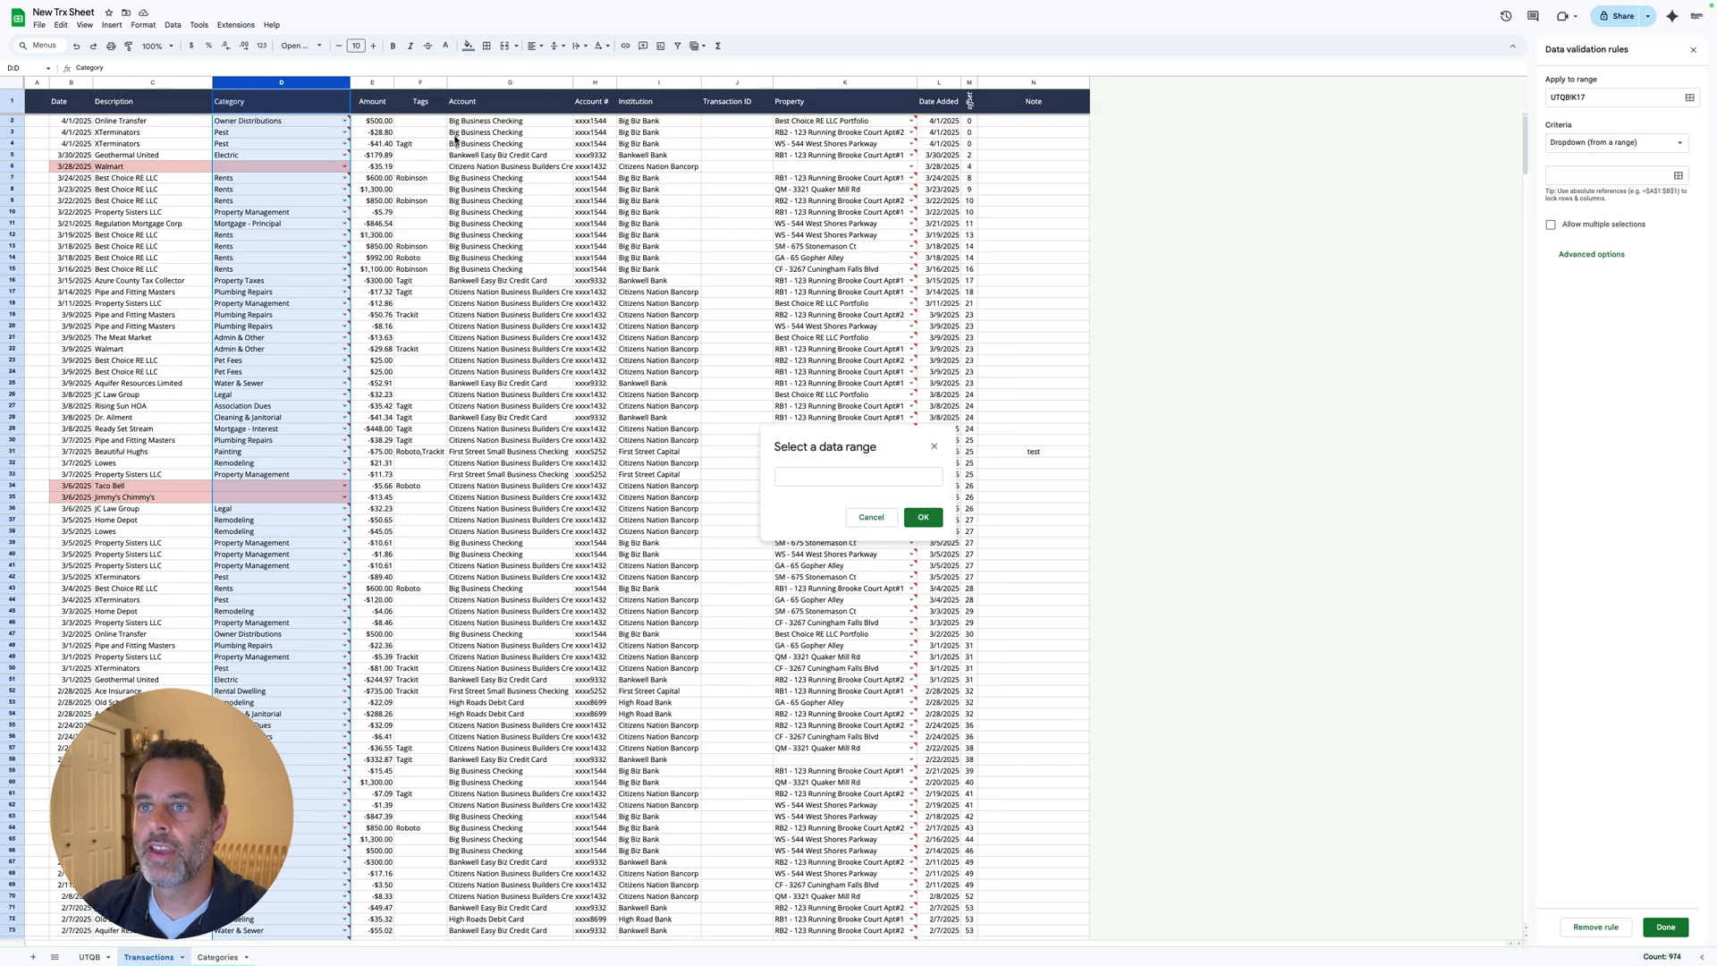
left_click(417, 83)
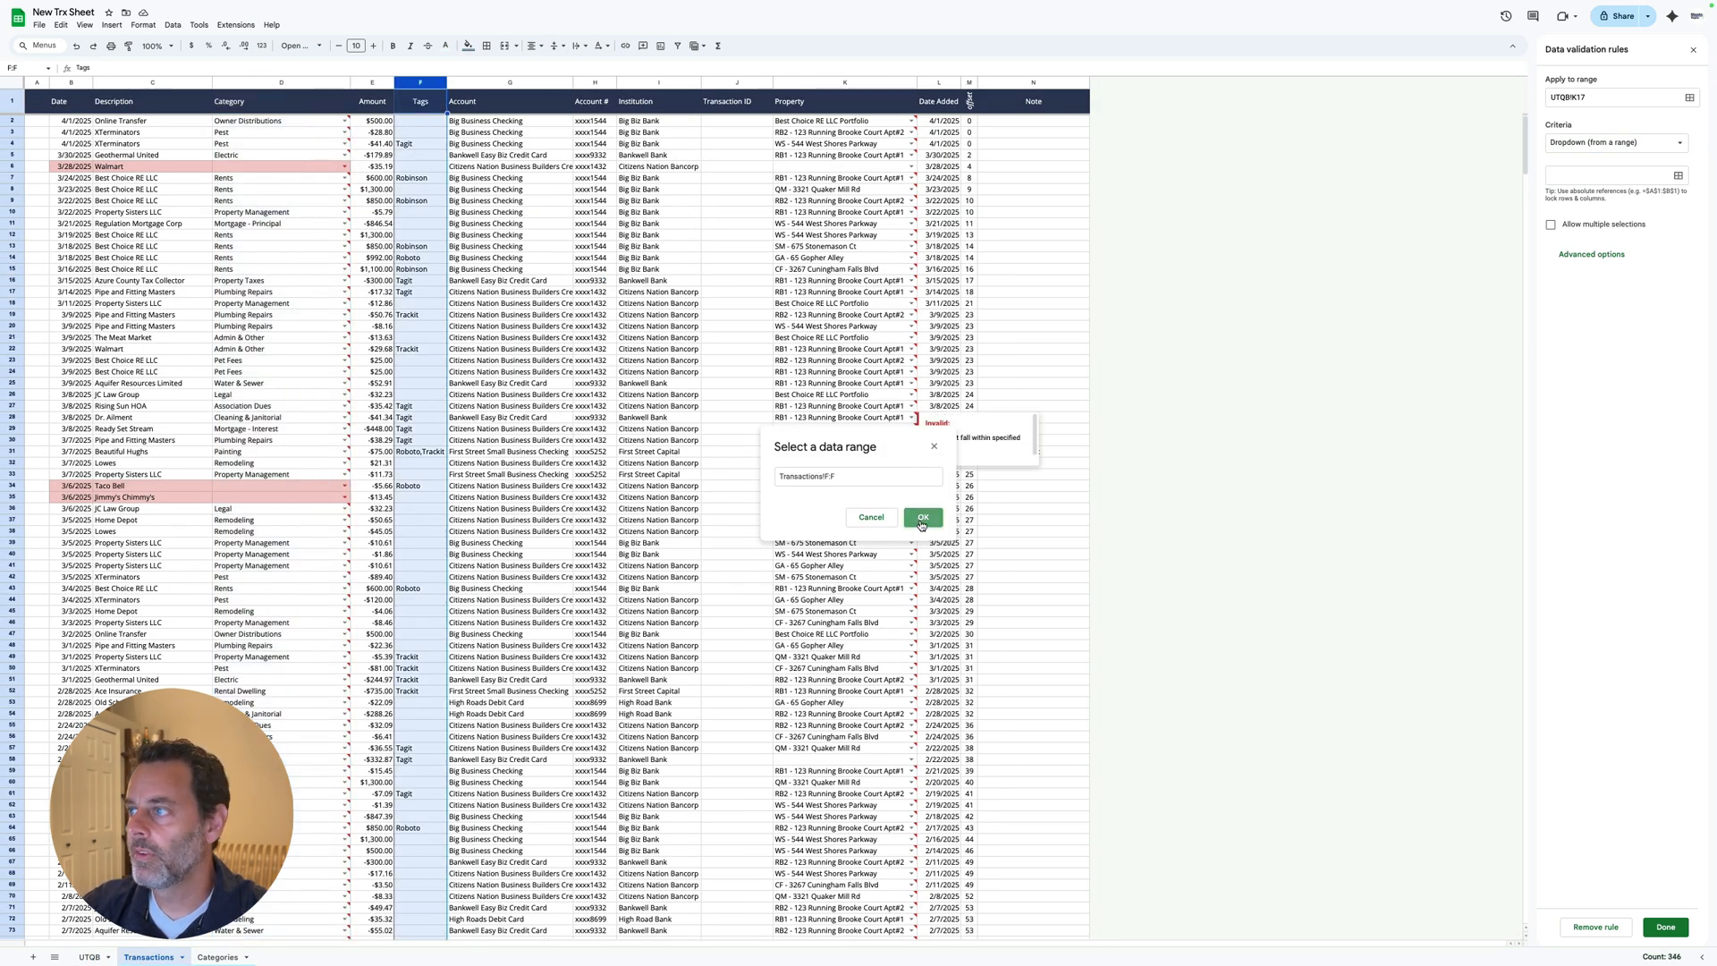
left_click(923, 517)
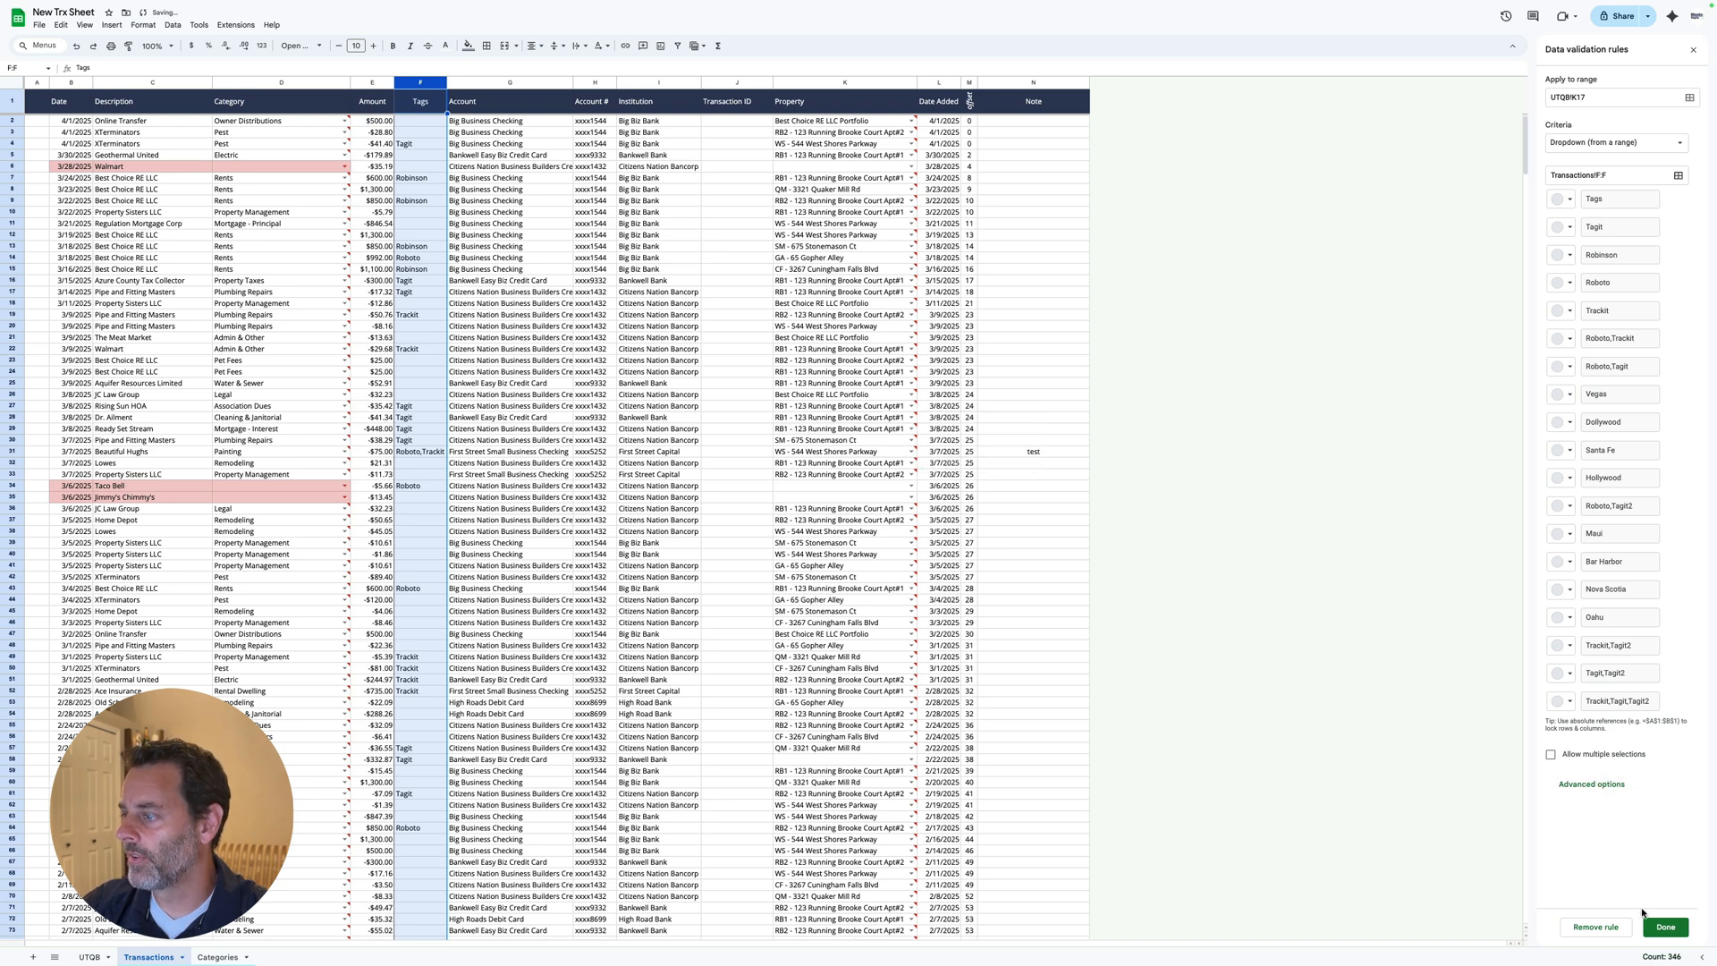
left_click(1665, 927)
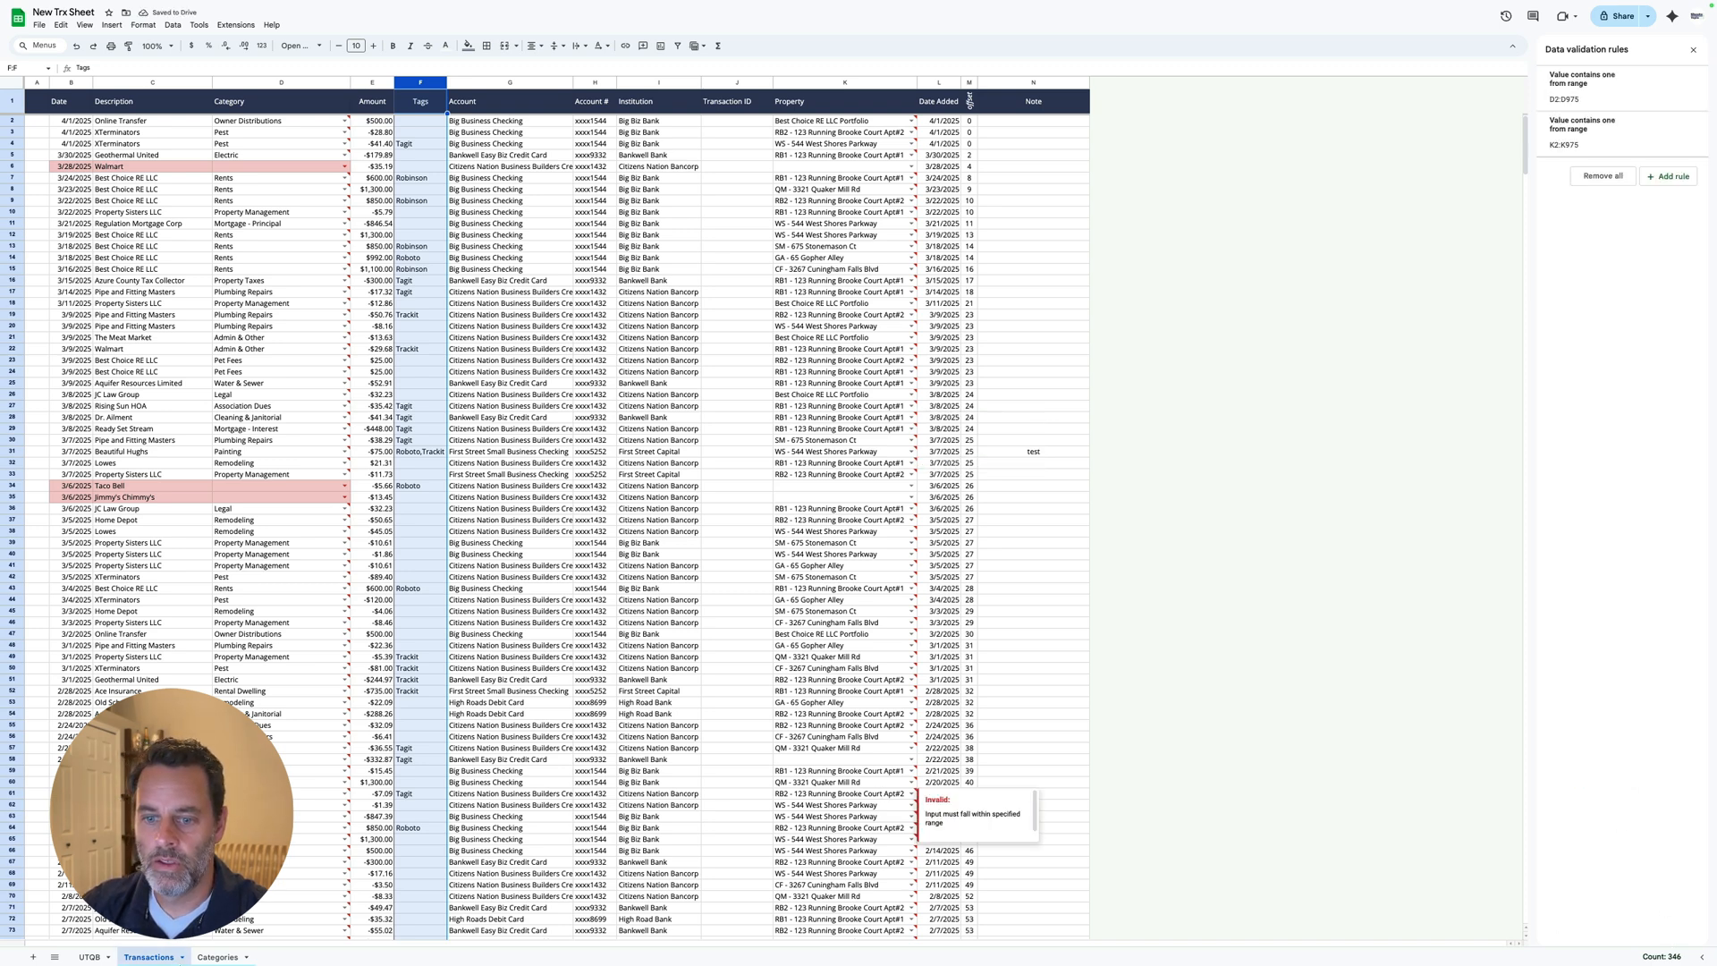
Step: Return to the UTQB sheet and check the tag options offered in K17's dropdown, leaving the value as is
left_click(89, 957)
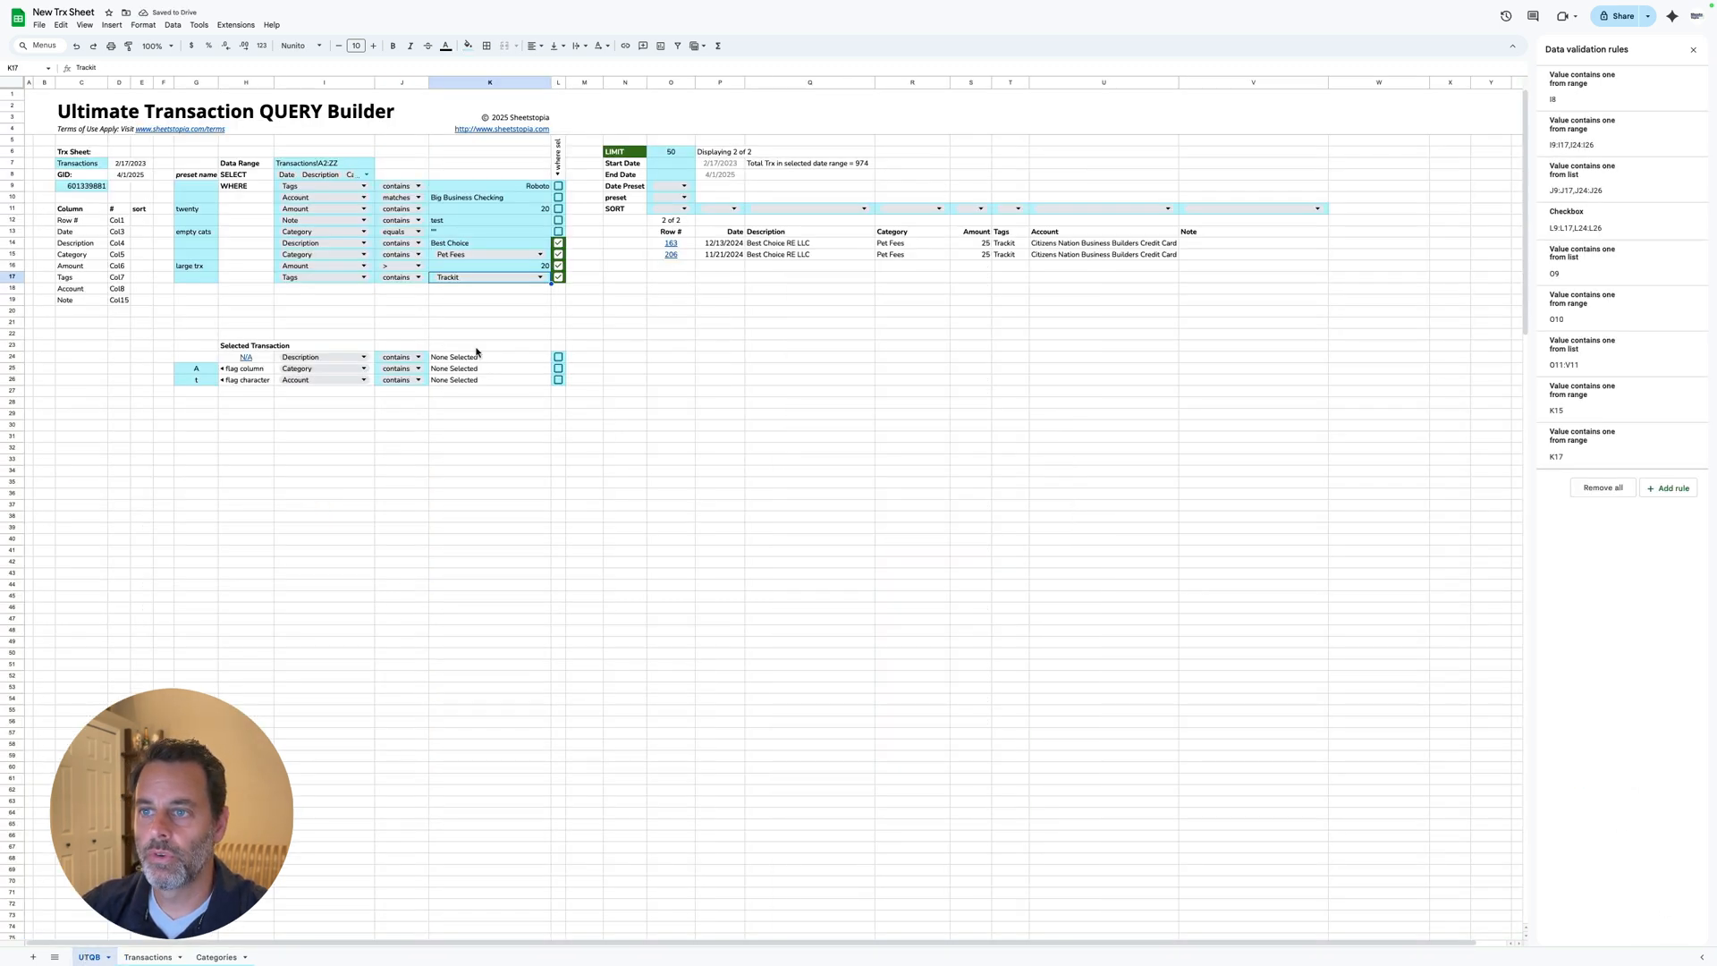
left_click(540, 278)
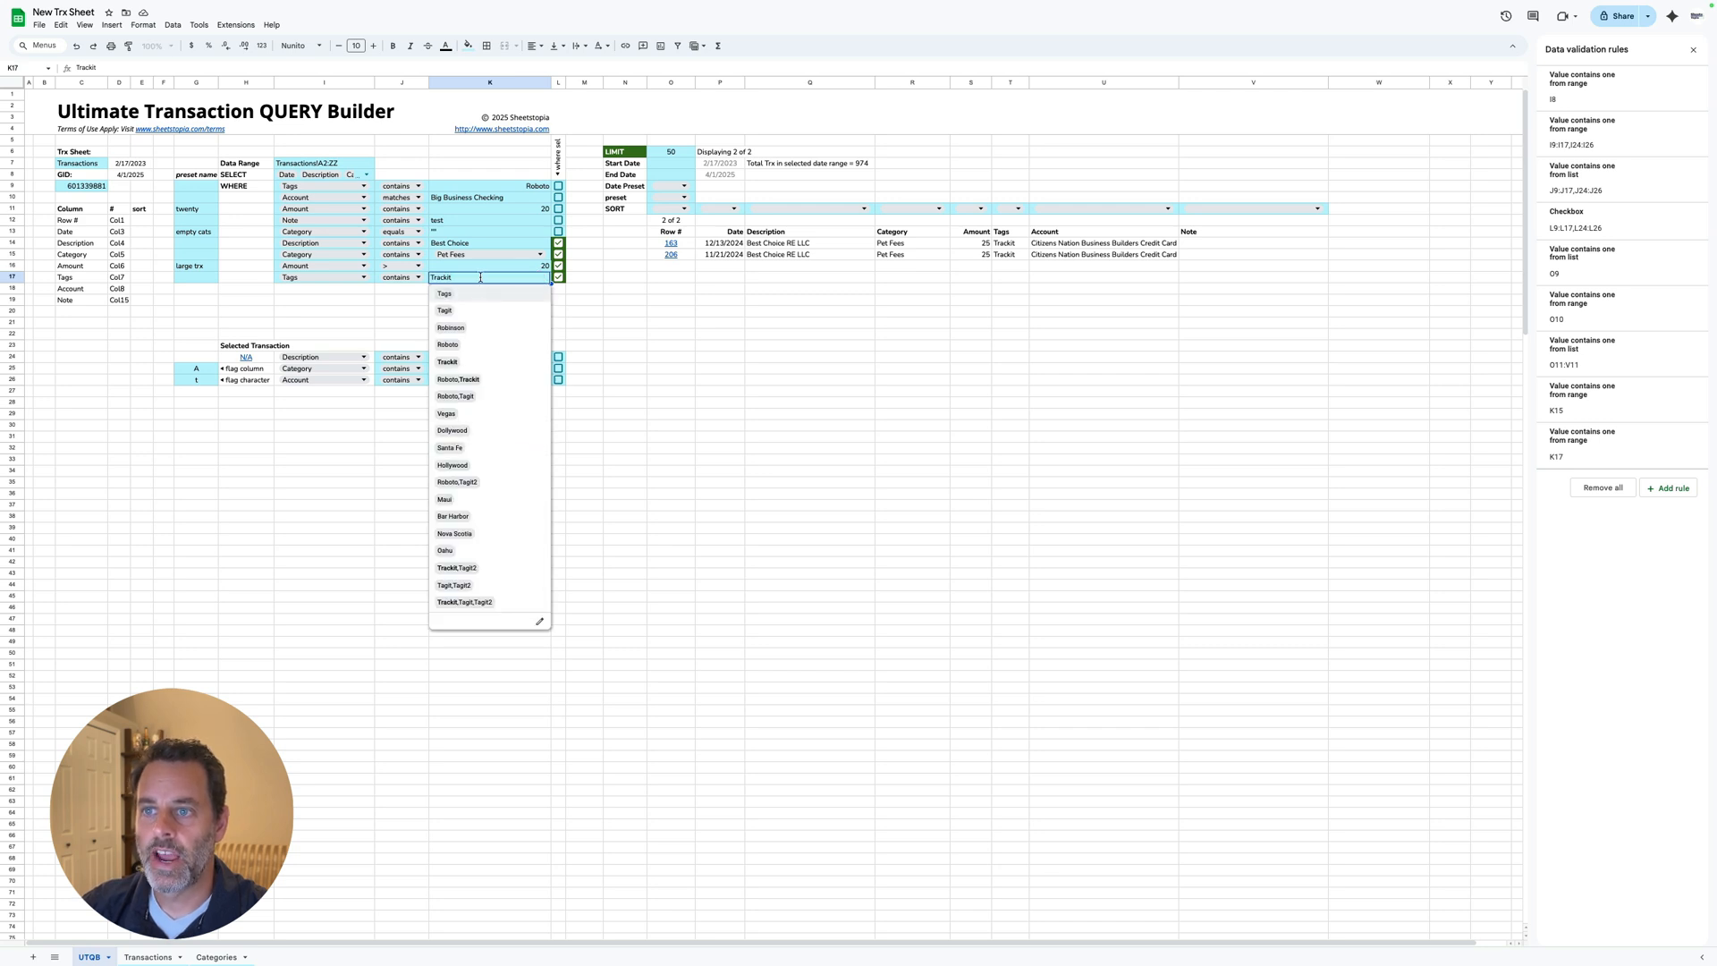
key("Escape")
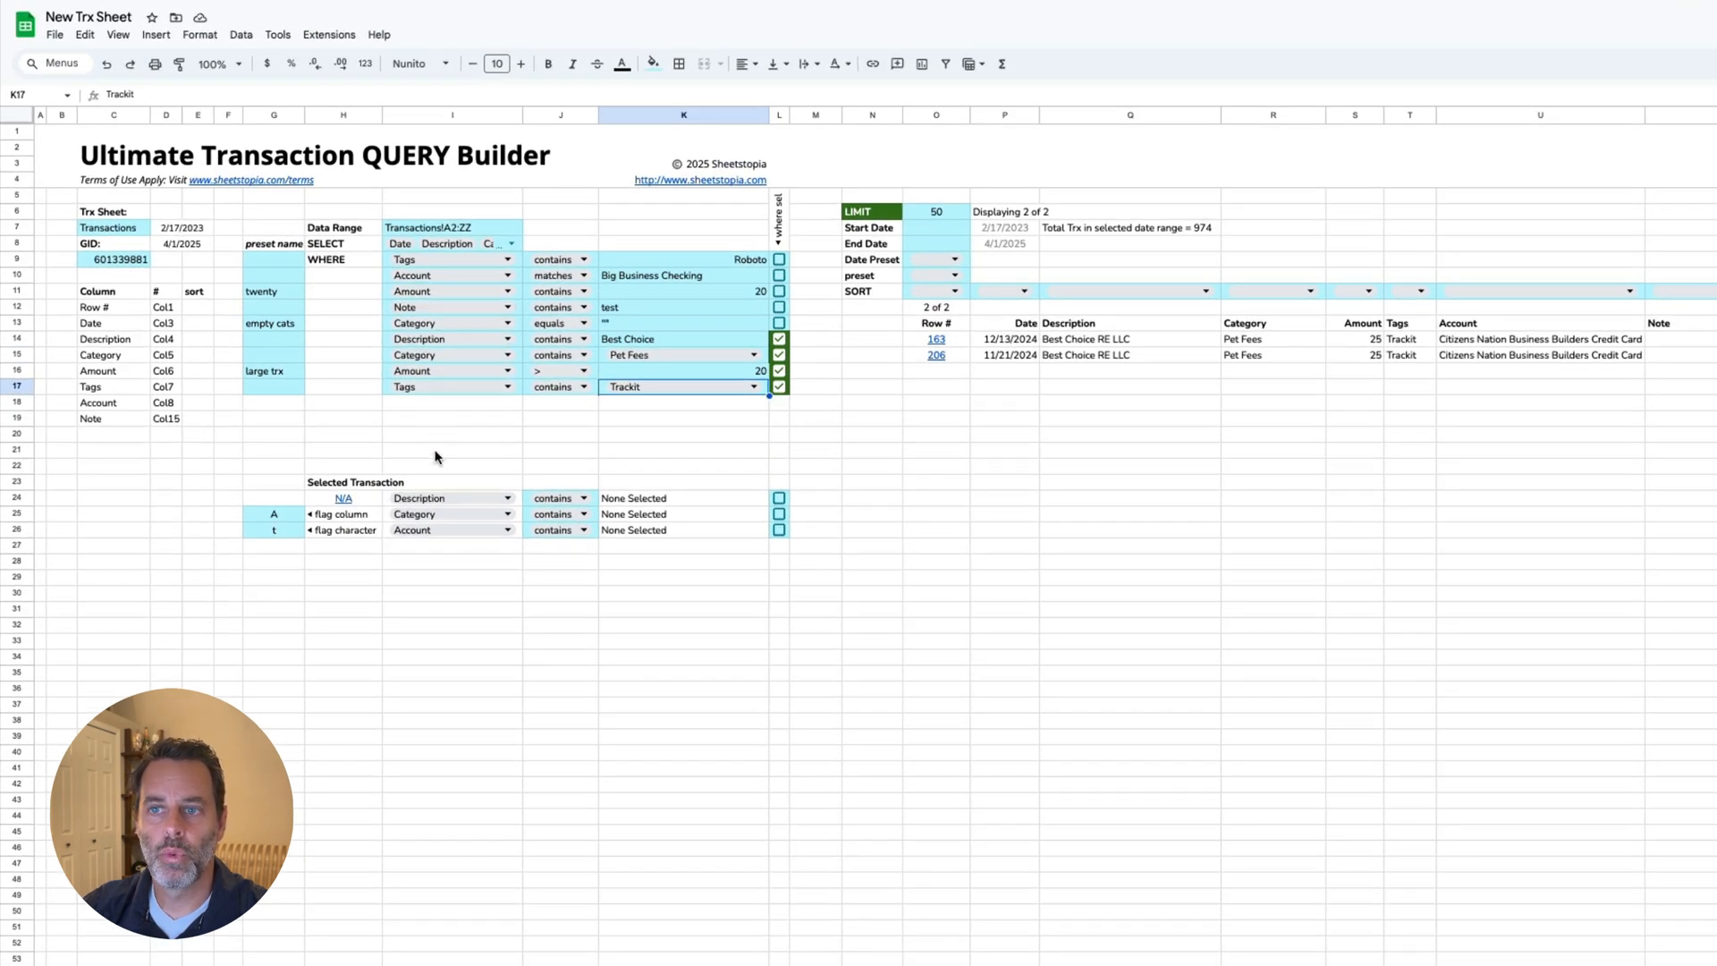
left_click(518, 261)
left_click_drag(518, 261, 508, 413)
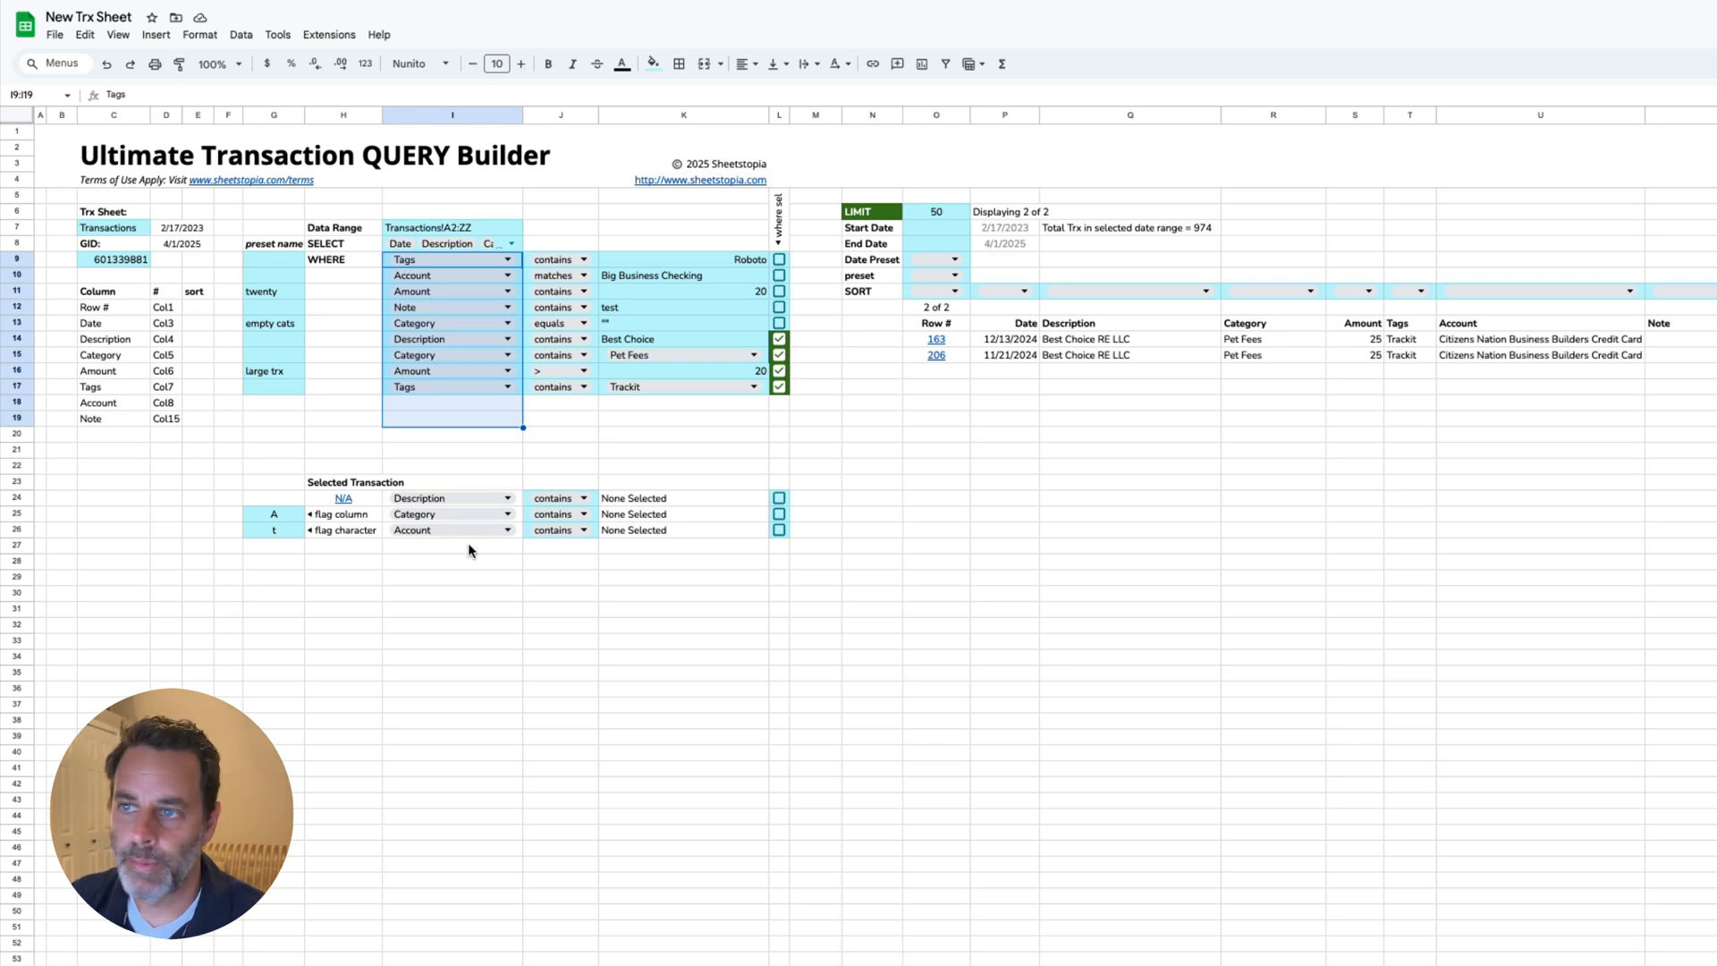
left_click(662, 422)
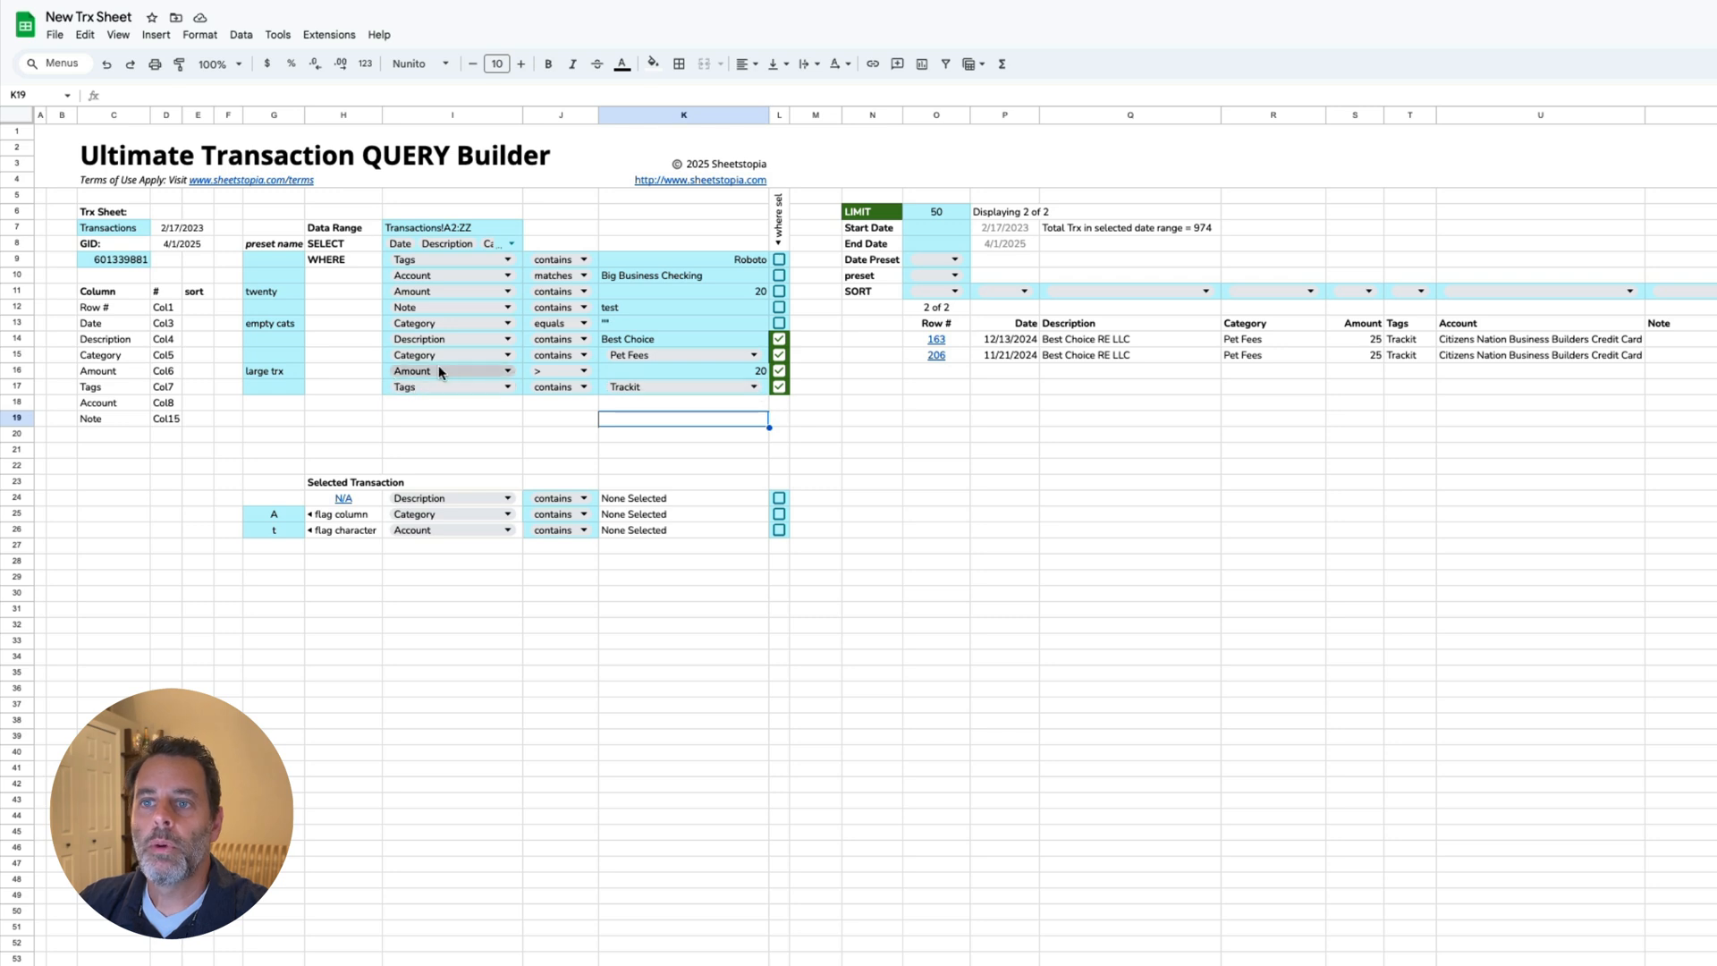
Step: Set the large trx Amount condition's value to 1000 and disable the four WHERE conditions in rows 14 to 17
left_click(280, 373)
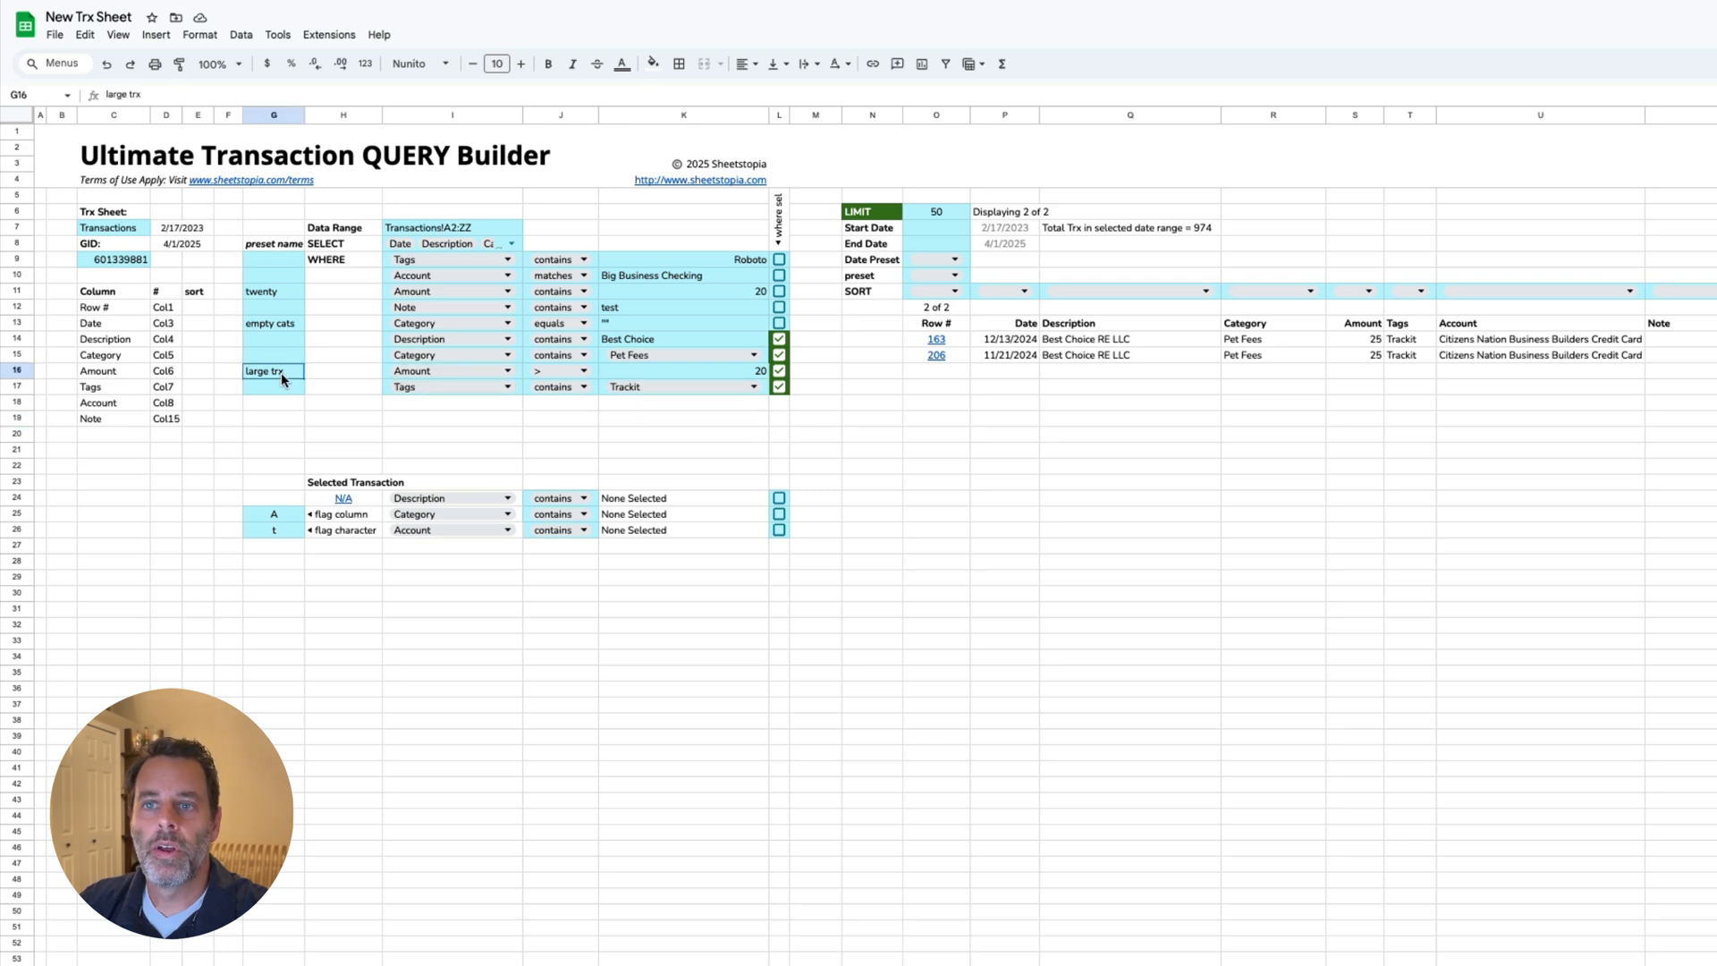
left_click(762, 376)
type("1000")
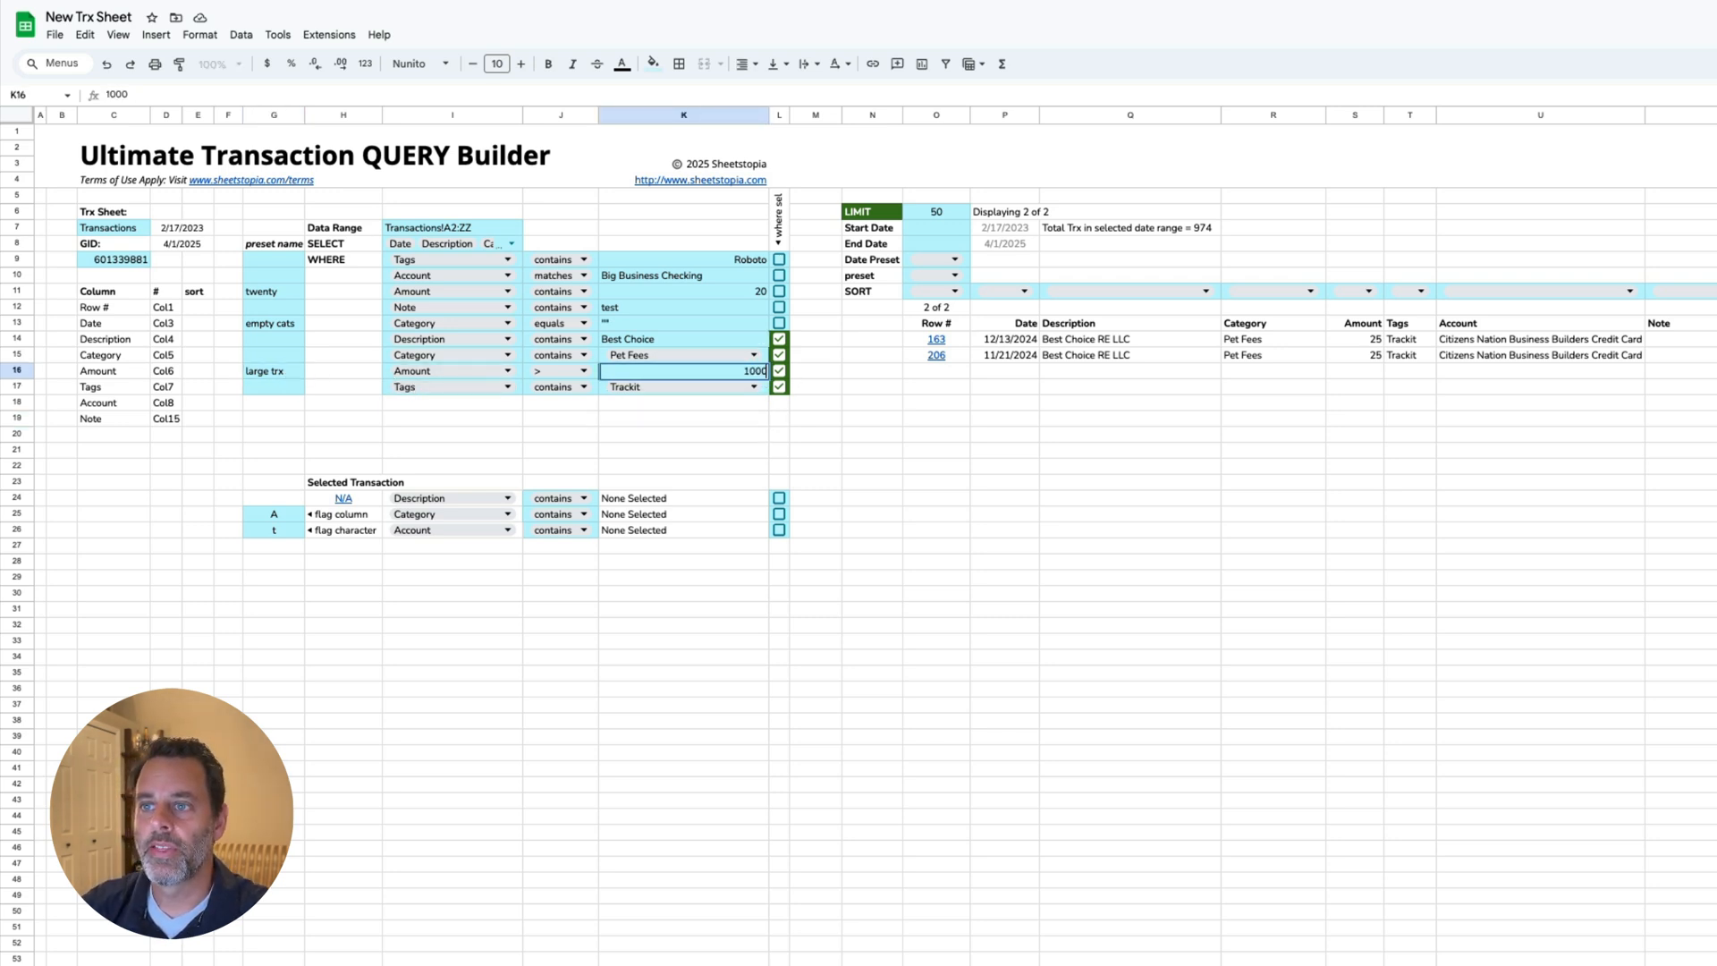
key("Return")
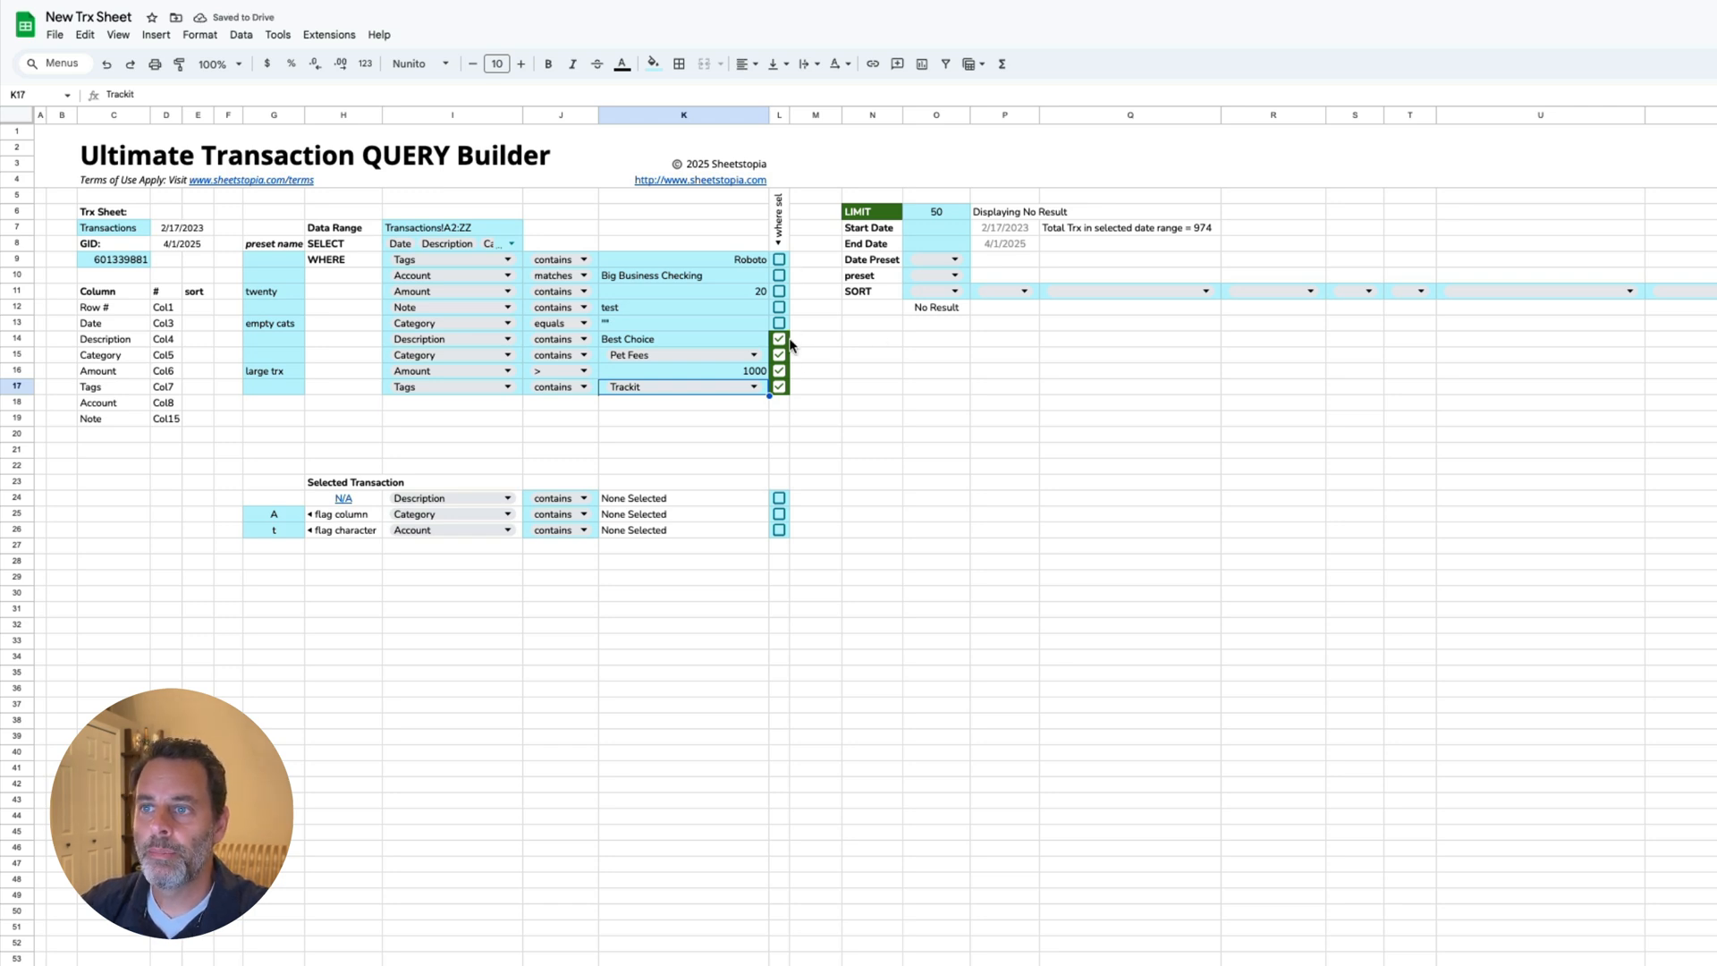
left_click_drag(787, 340, 785, 385)
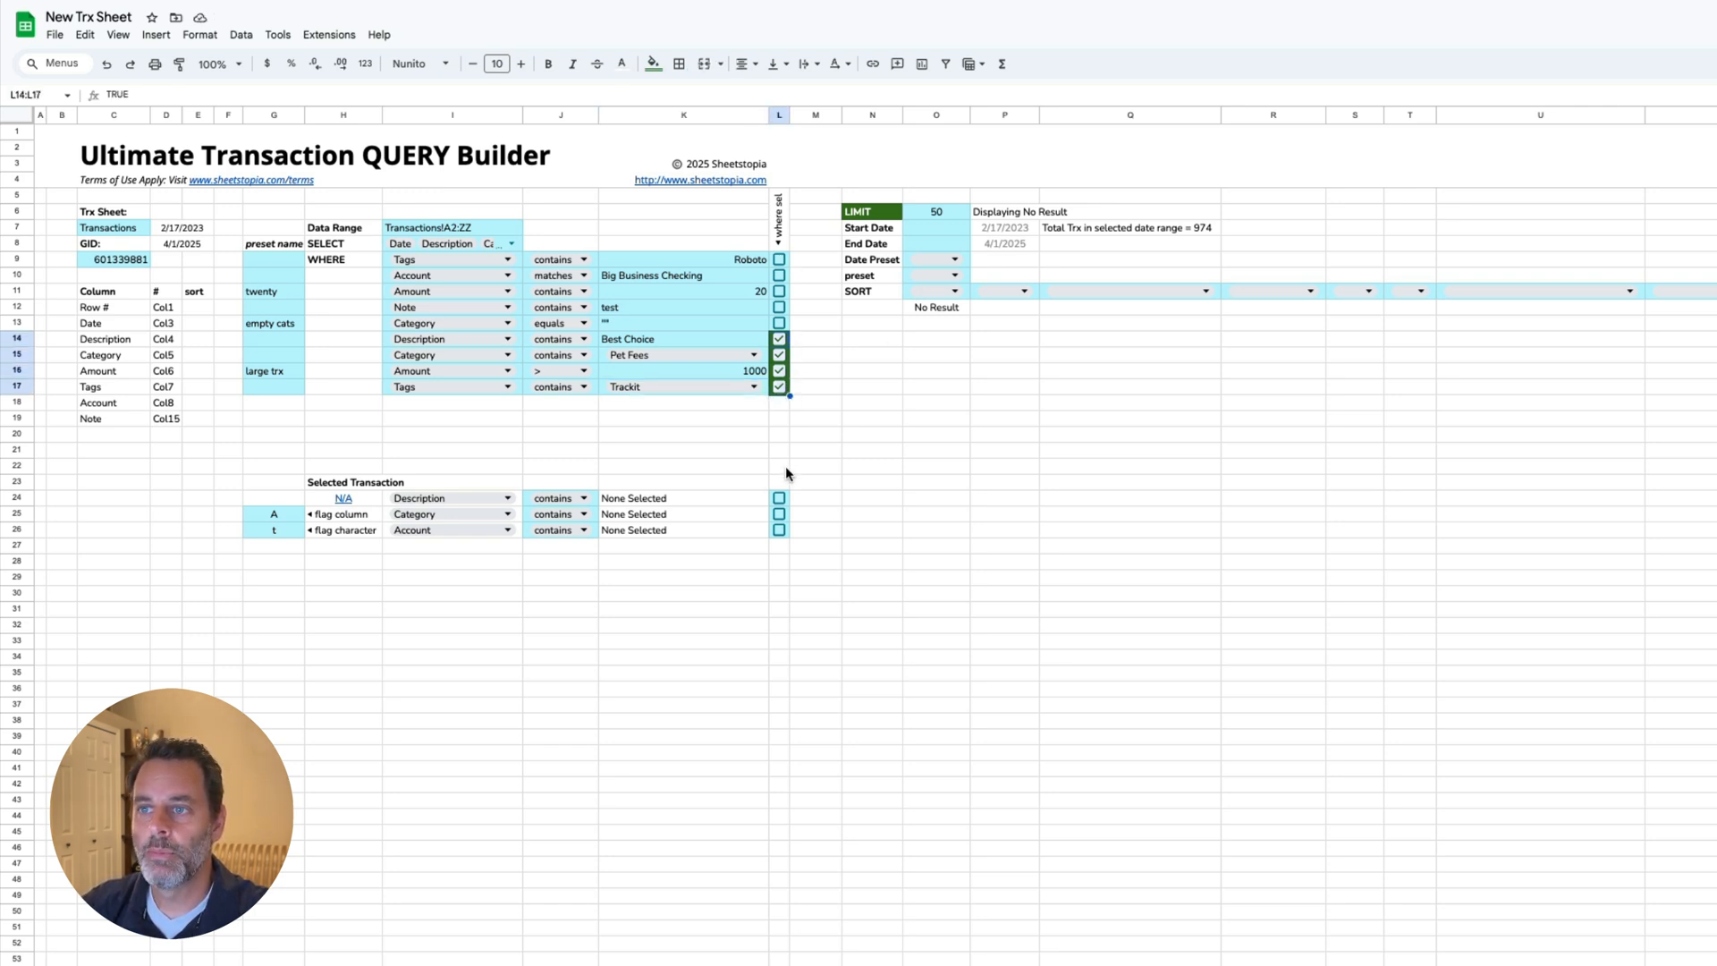
key("space")
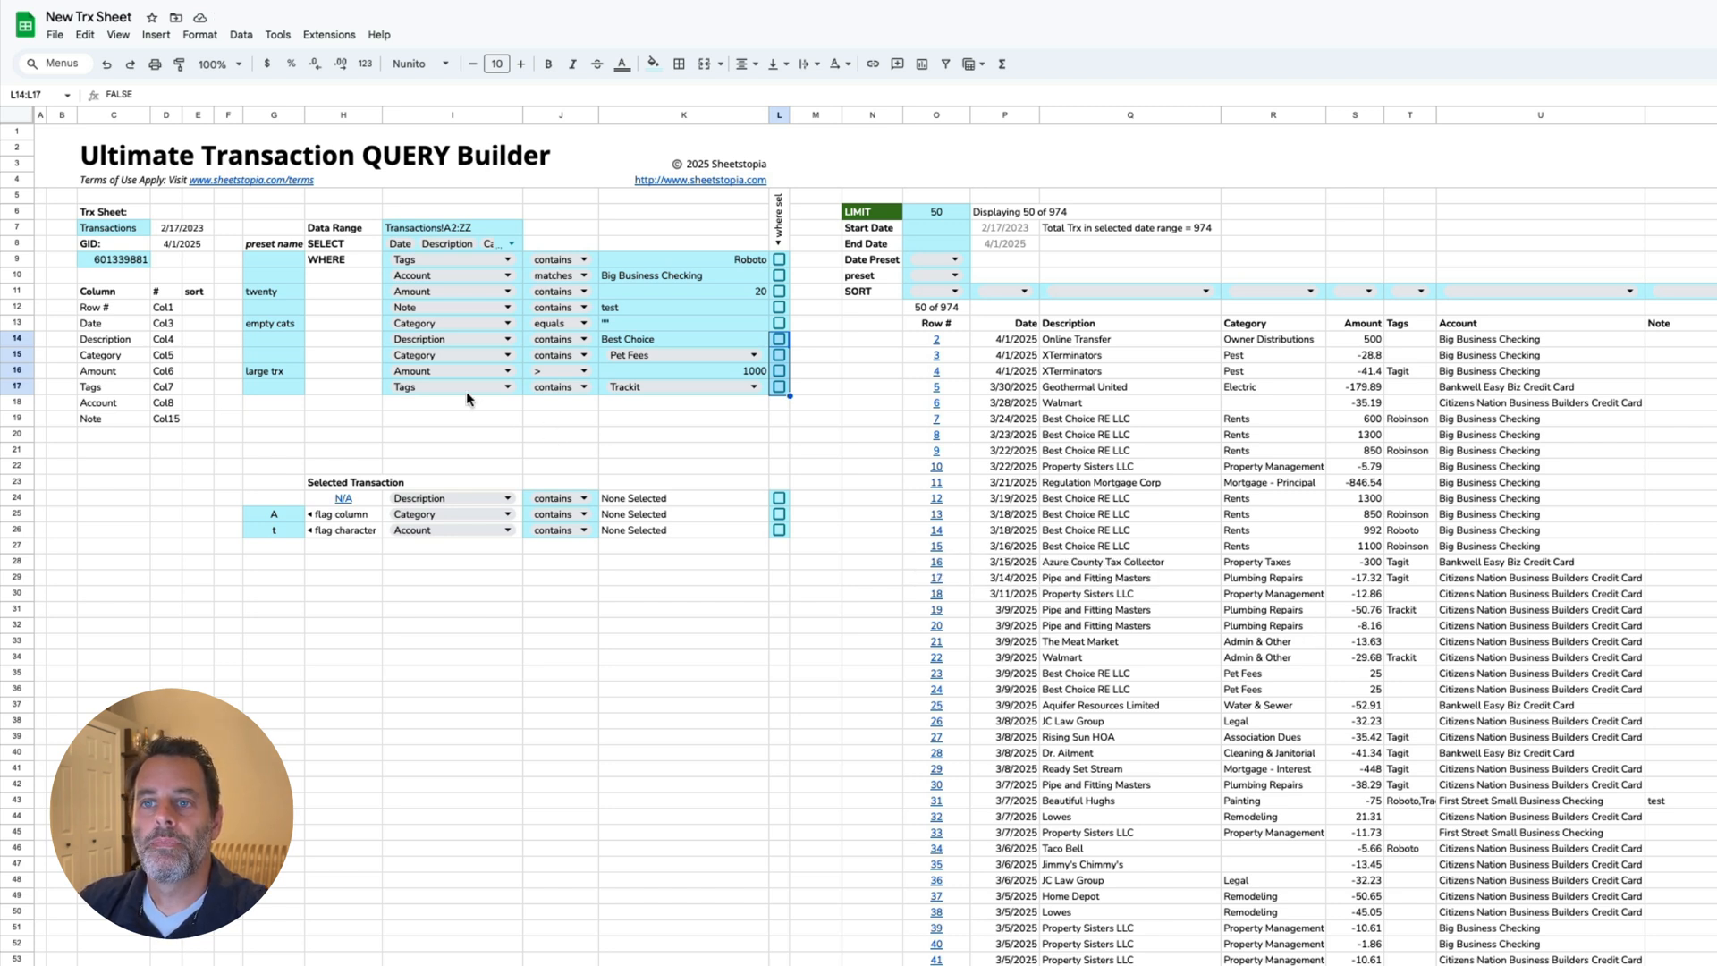
Step: Filter the query results with the large trx preset
left_click(296, 373)
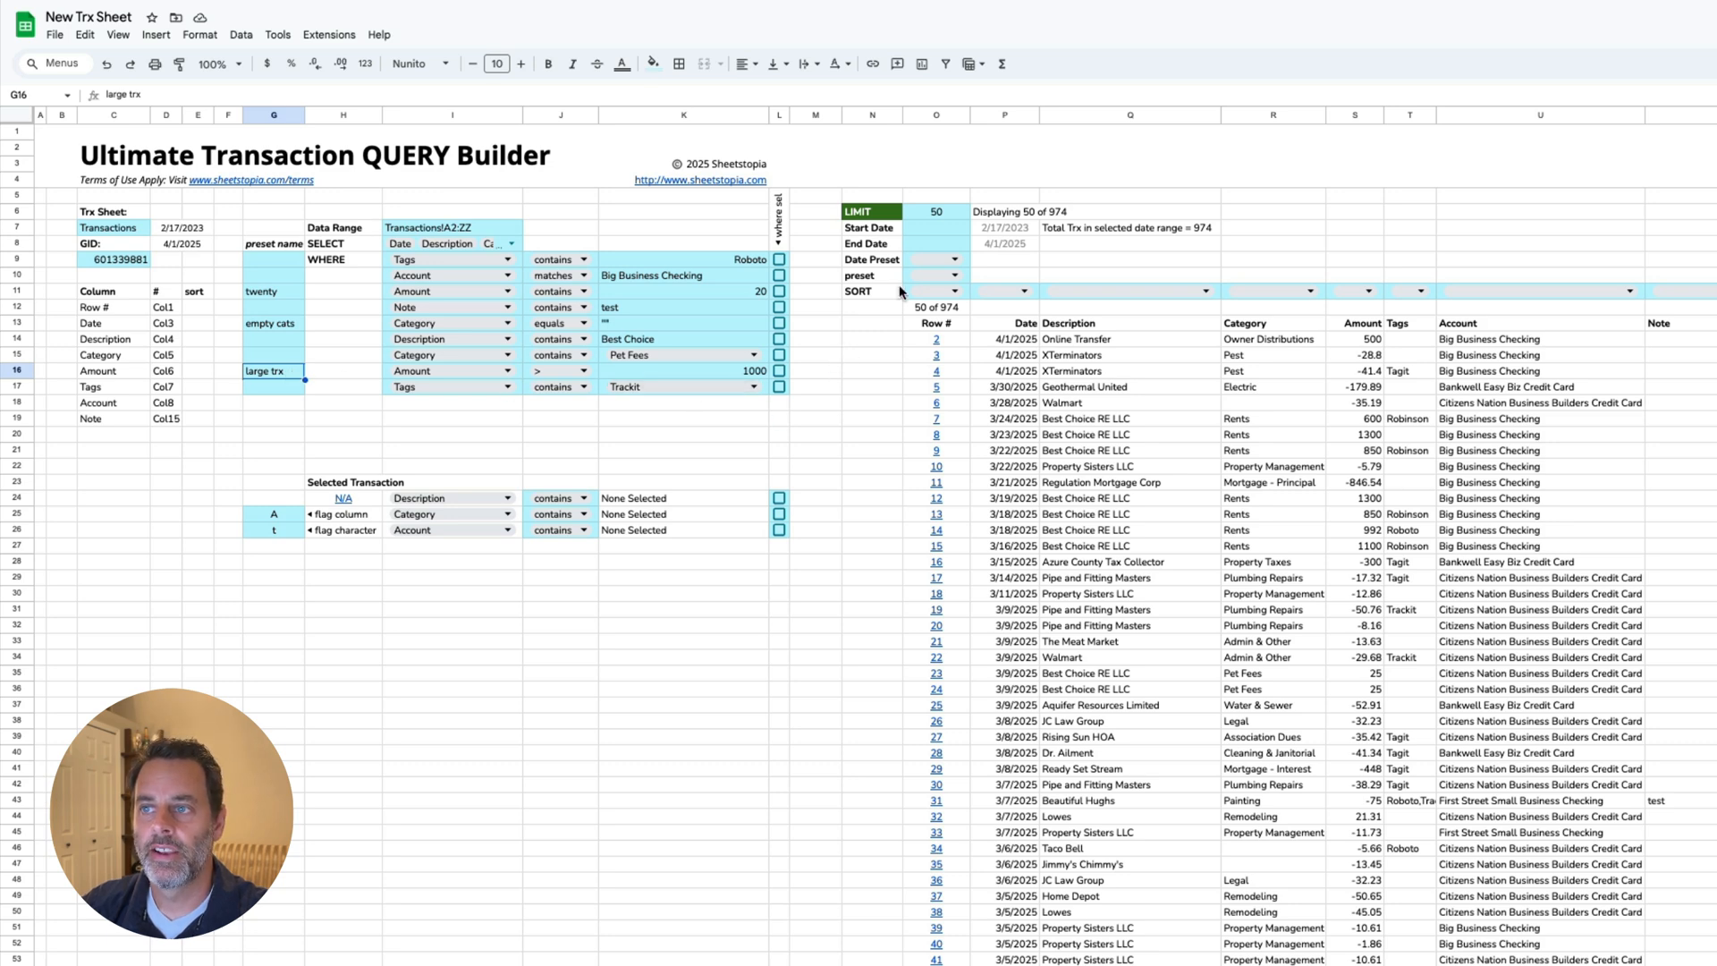
left_click(955, 276)
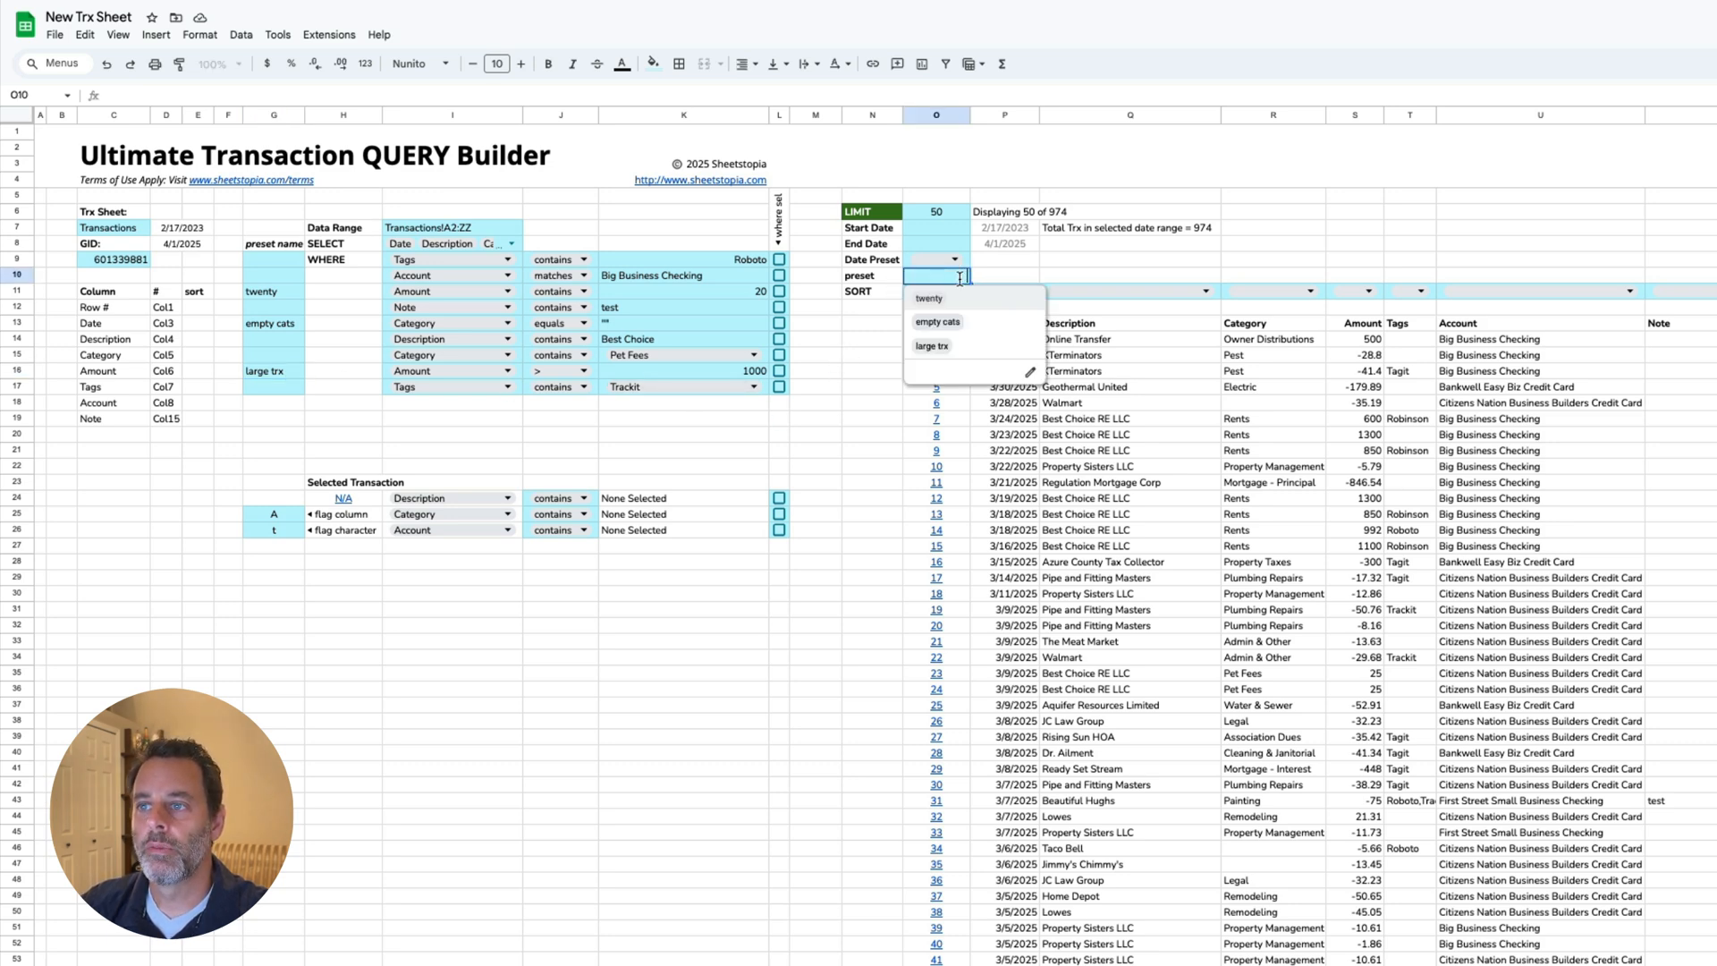
left_click(955, 339)
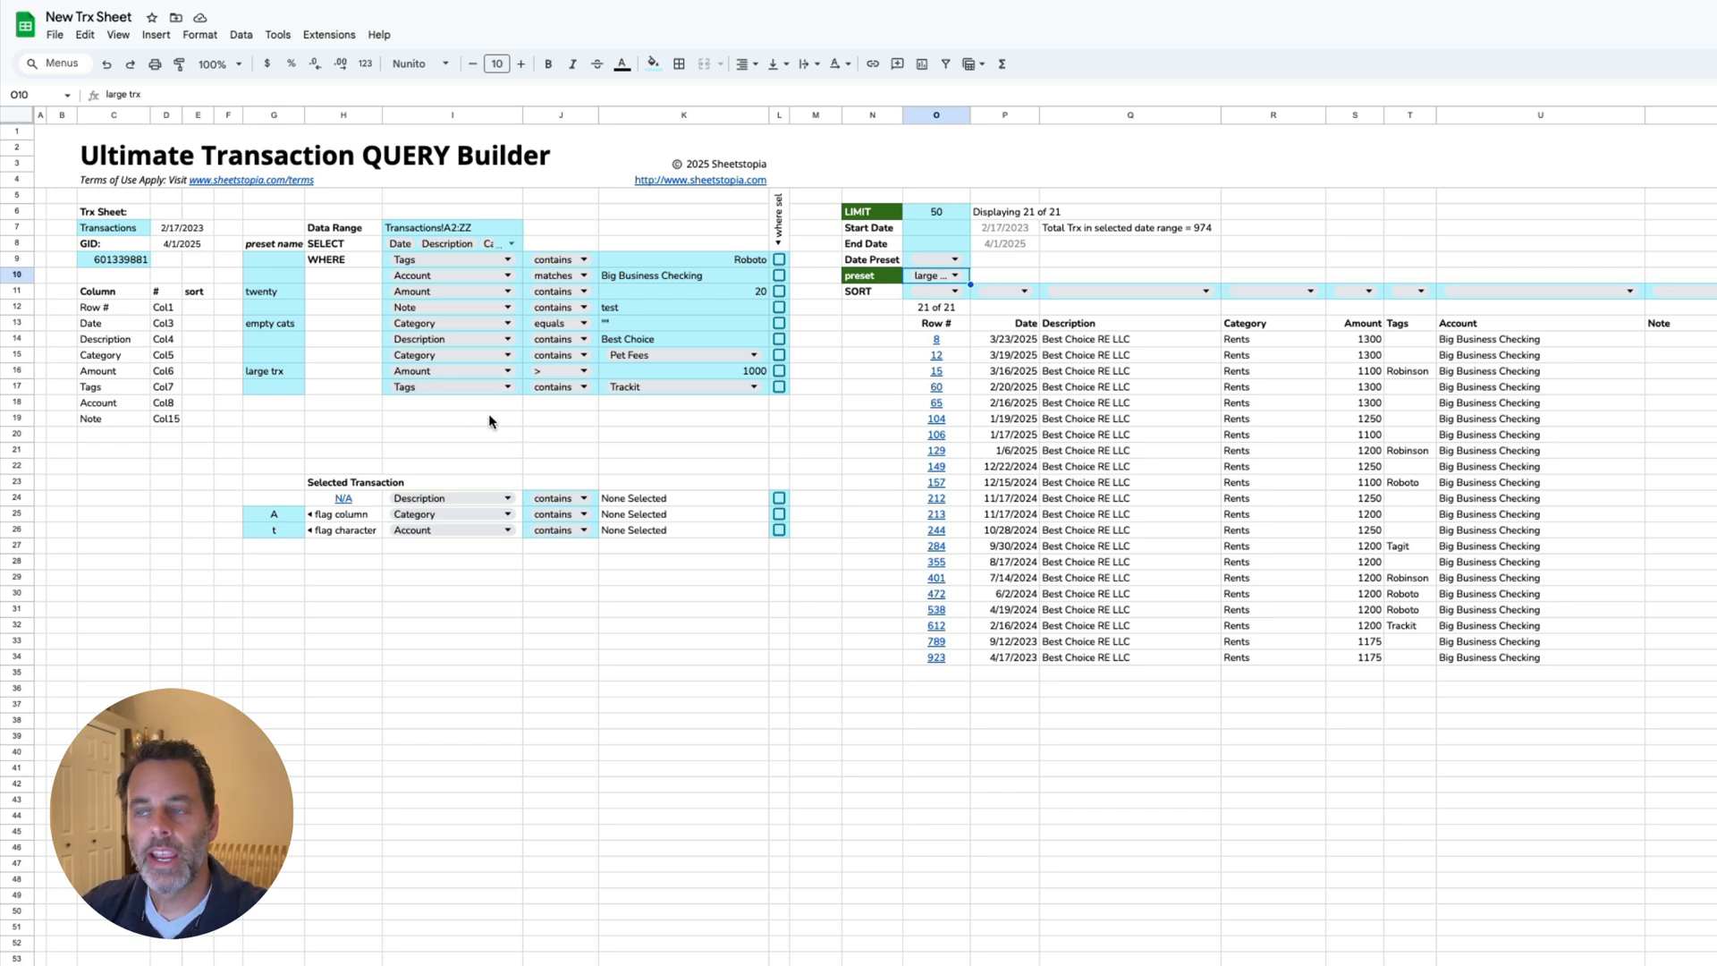
Step: Switch the preset to empty cats, inspect the transaction in row 267 on the Transactions sheet, and return to UTQB
left_click(955, 277)
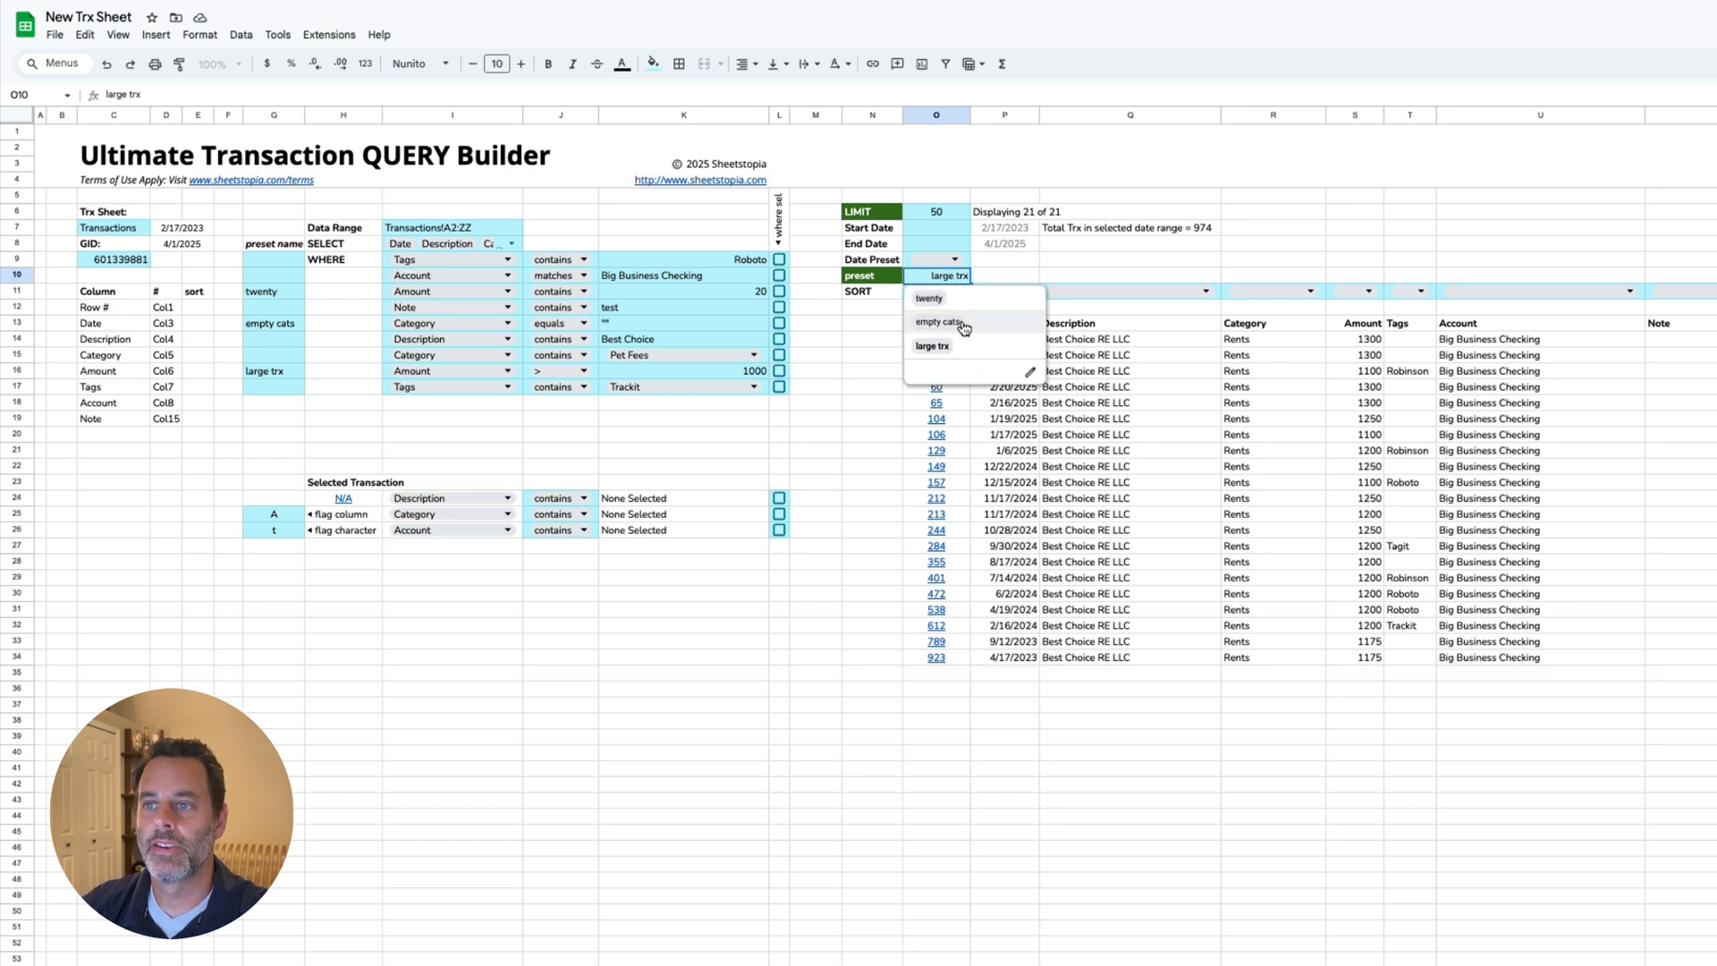
left_click(939, 322)
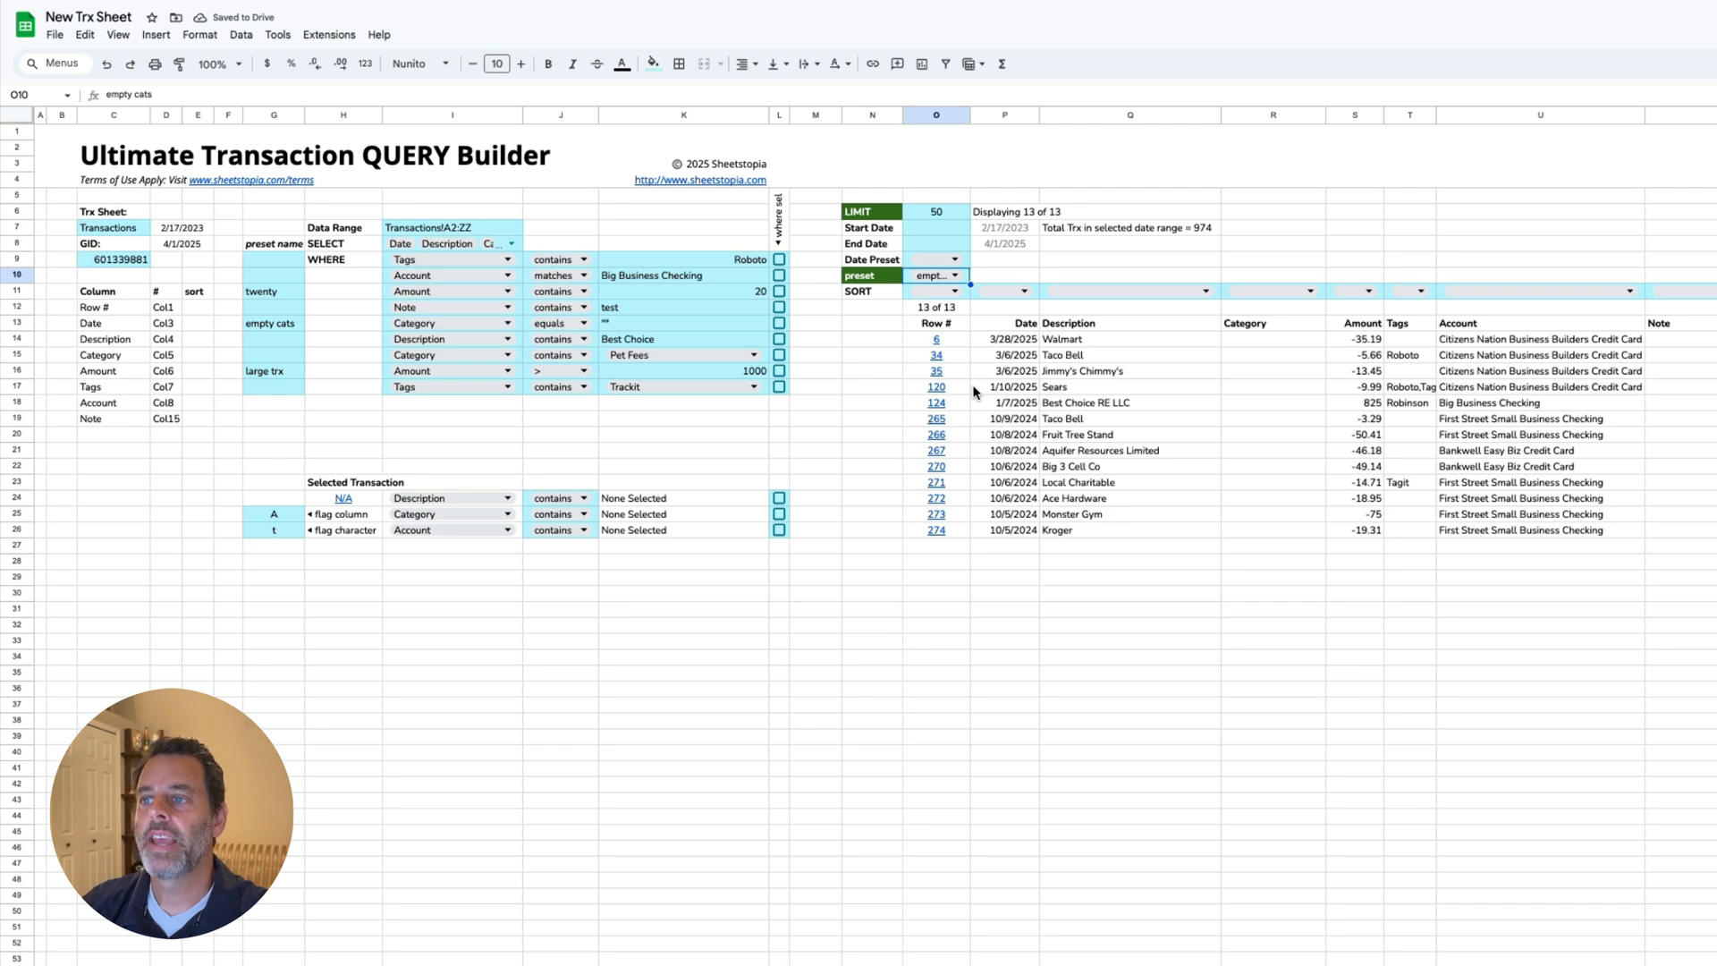
left_click(935, 453)
left_click(980, 468)
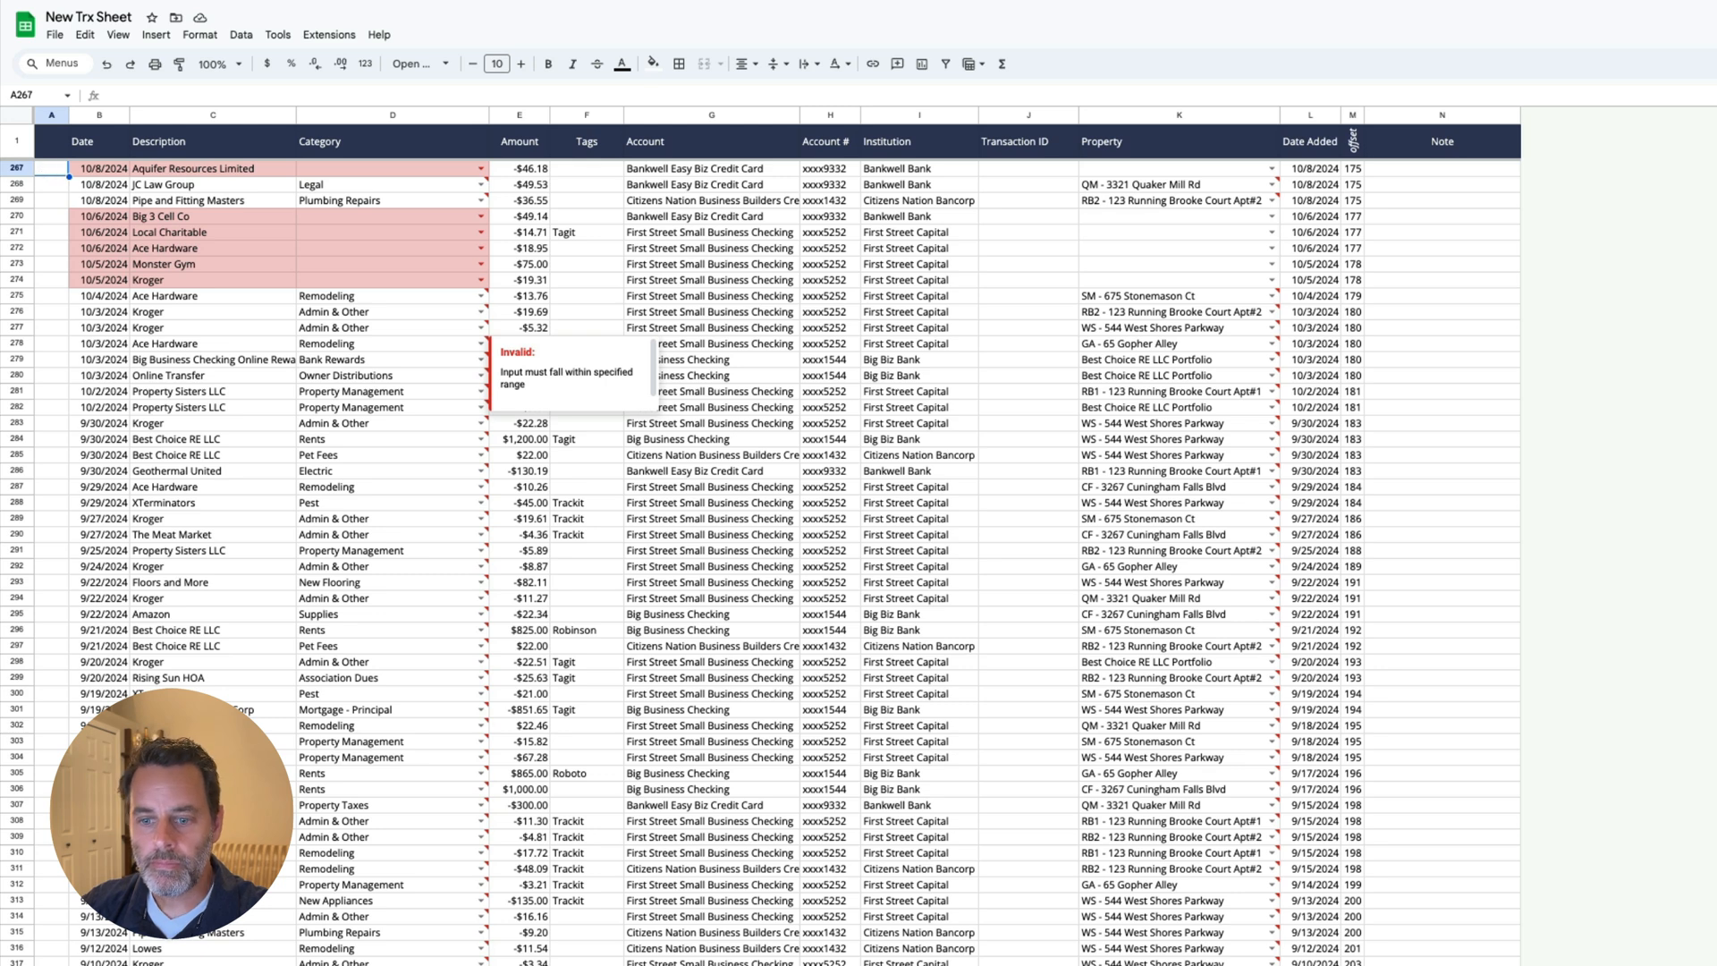
left_click(268, 964)
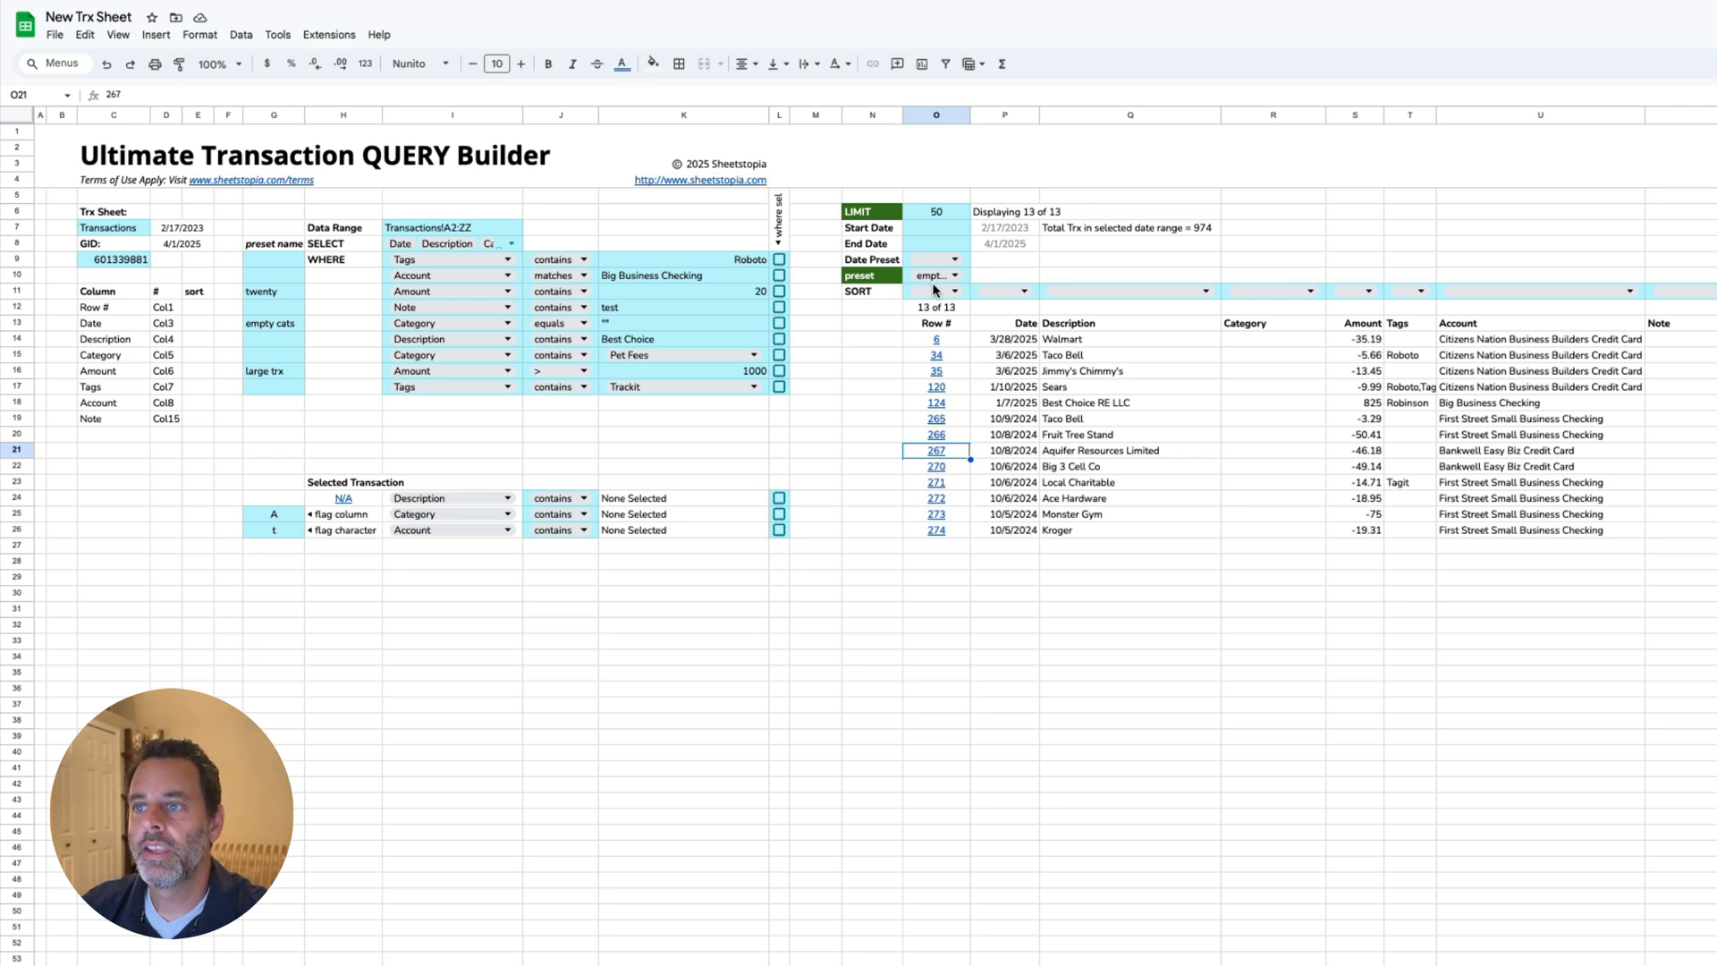
Step: Switch the preset to twenty and set the operator of its Amount condition in row 11 to equals
left_click(954, 275)
left_click(951, 294)
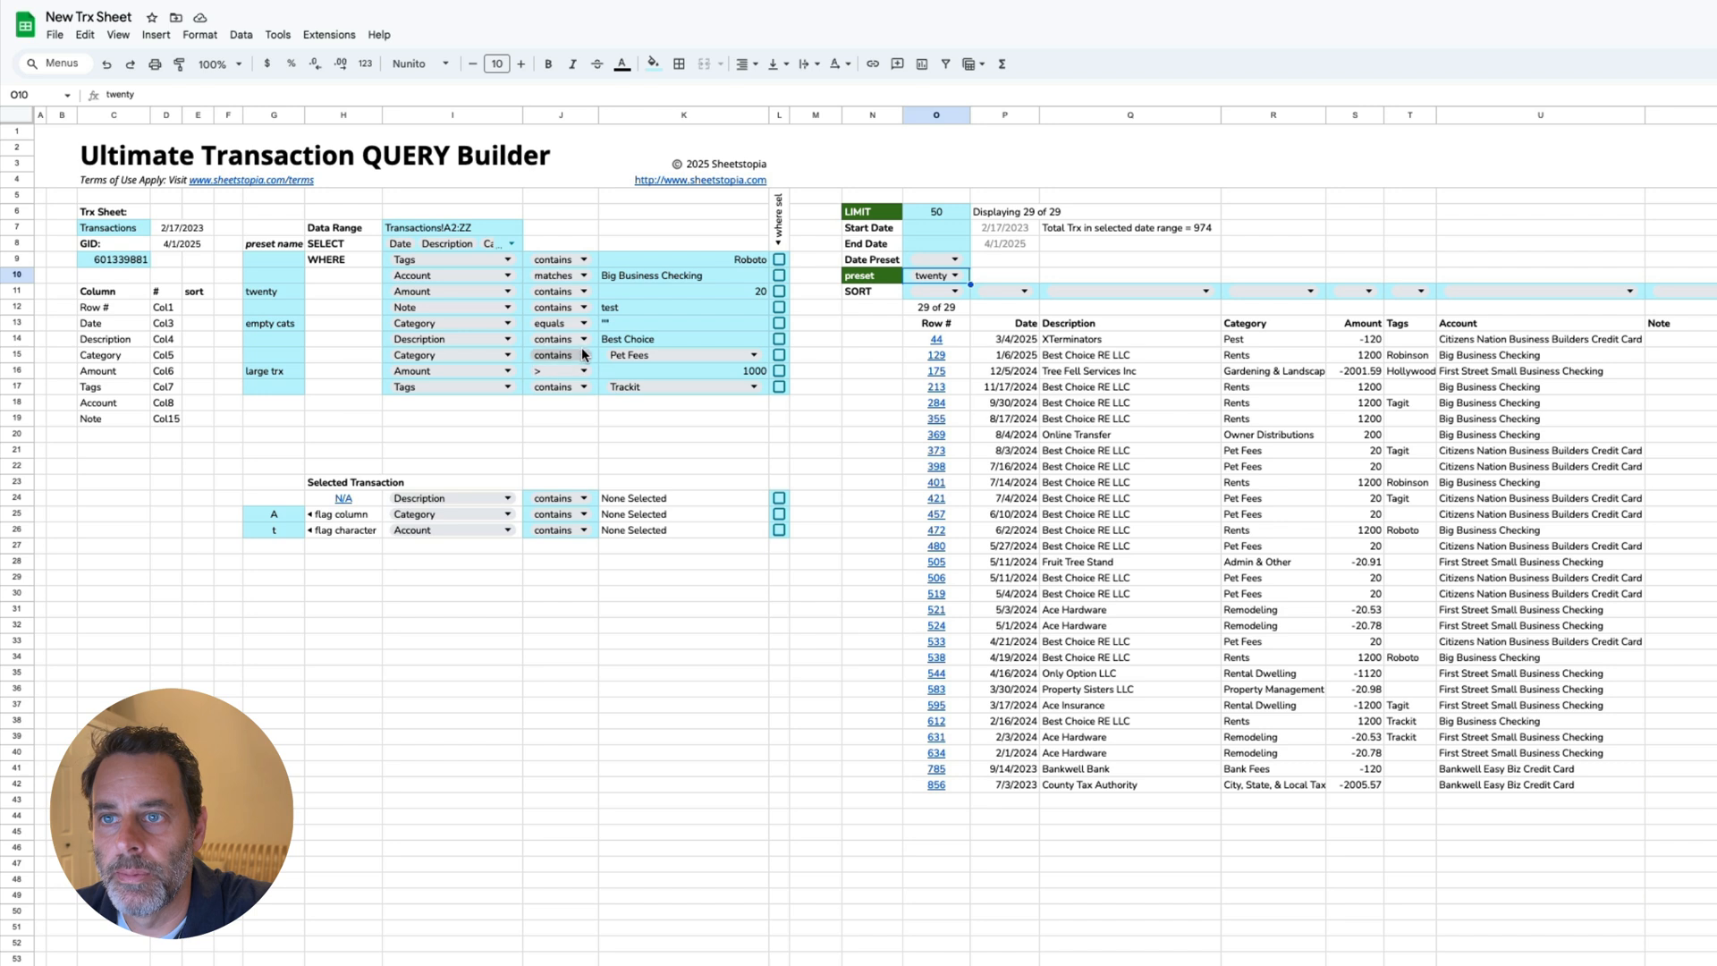
left_click(583, 292)
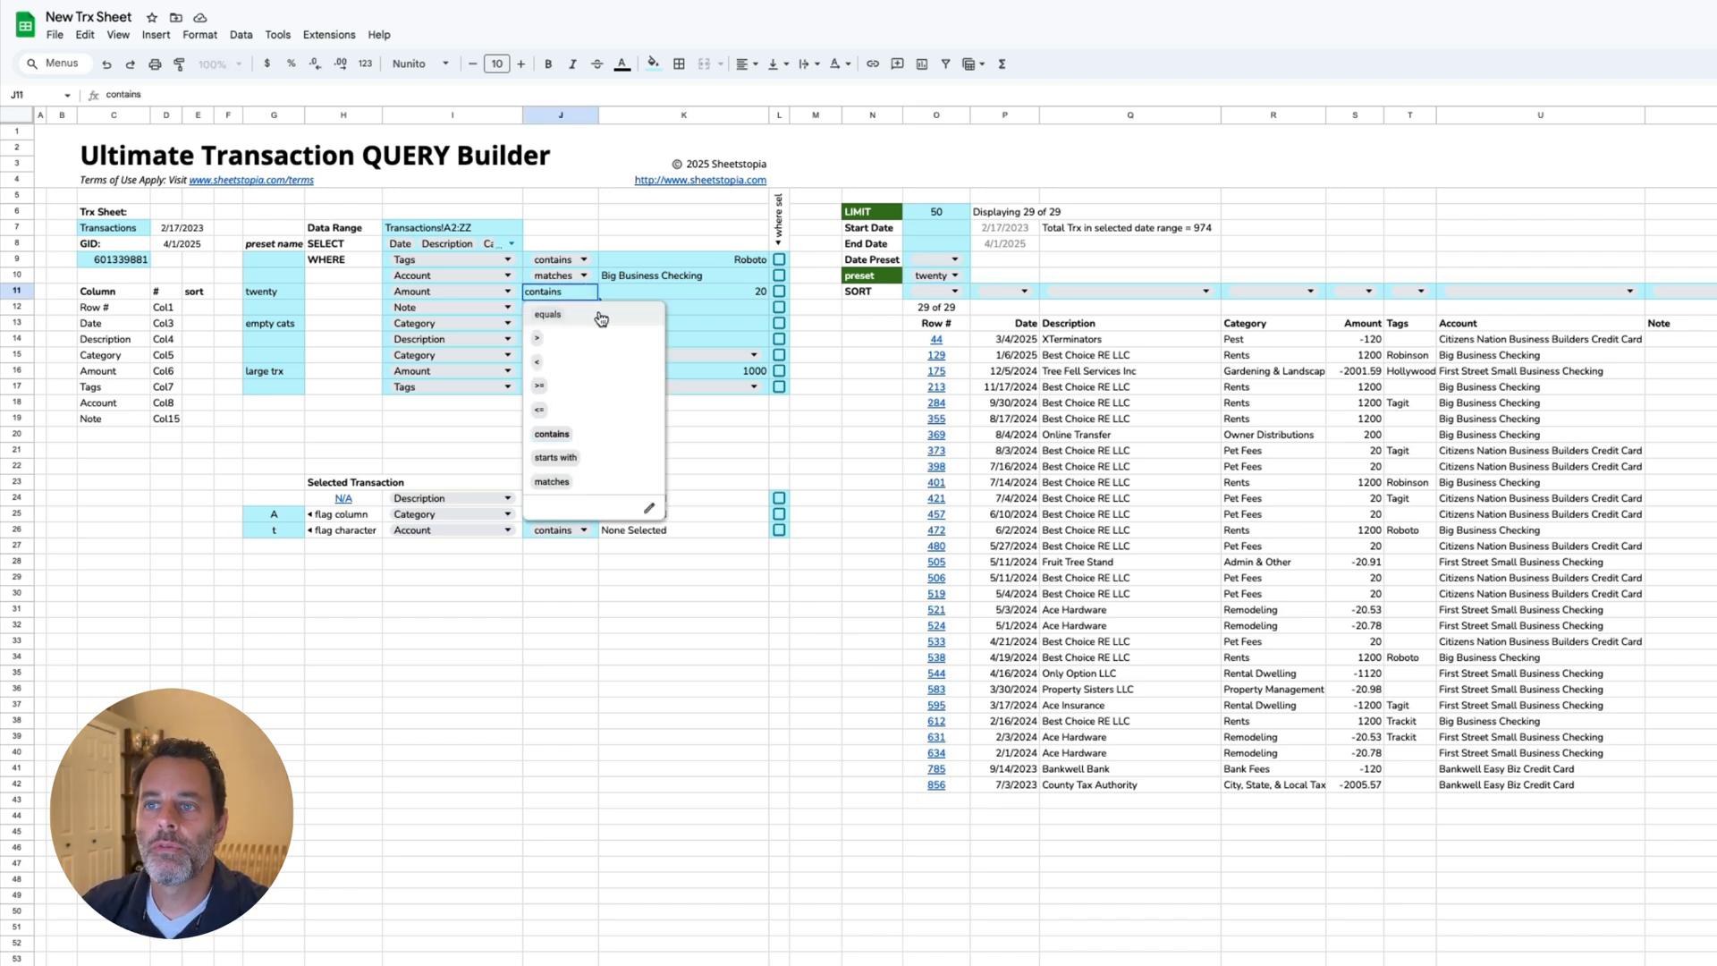
left_click(548, 315)
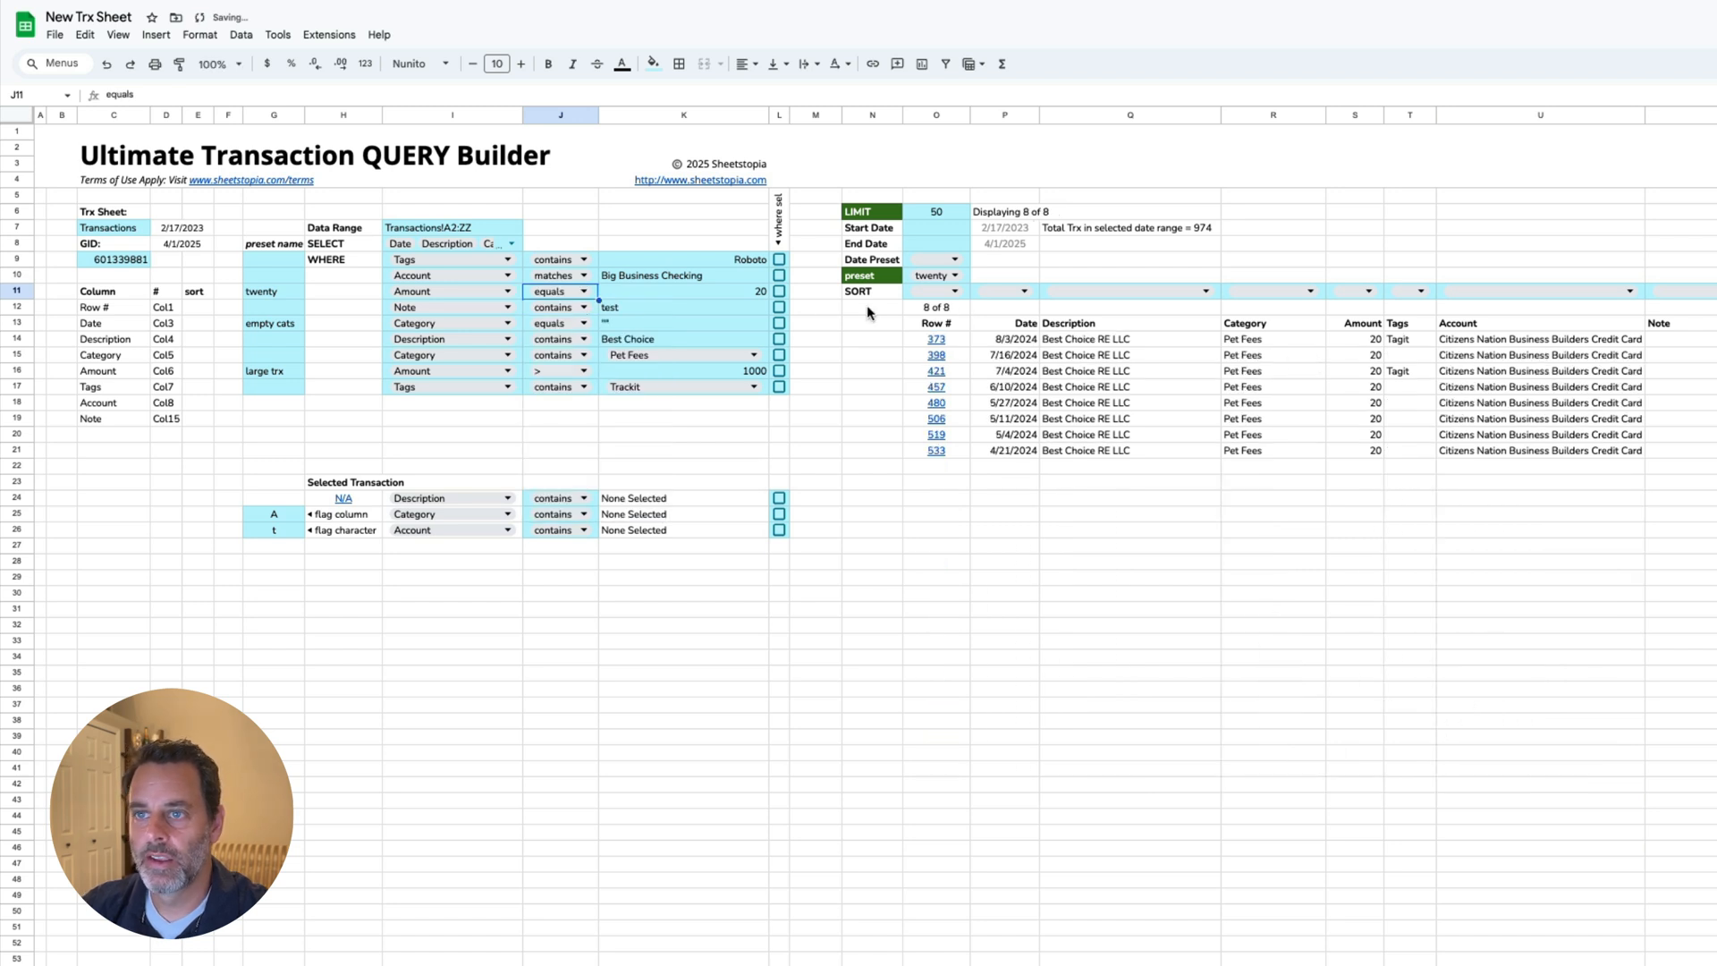
Step: Try the > operator on the twenty preset's Amount condition and switch it to starts with
left_click(584, 291)
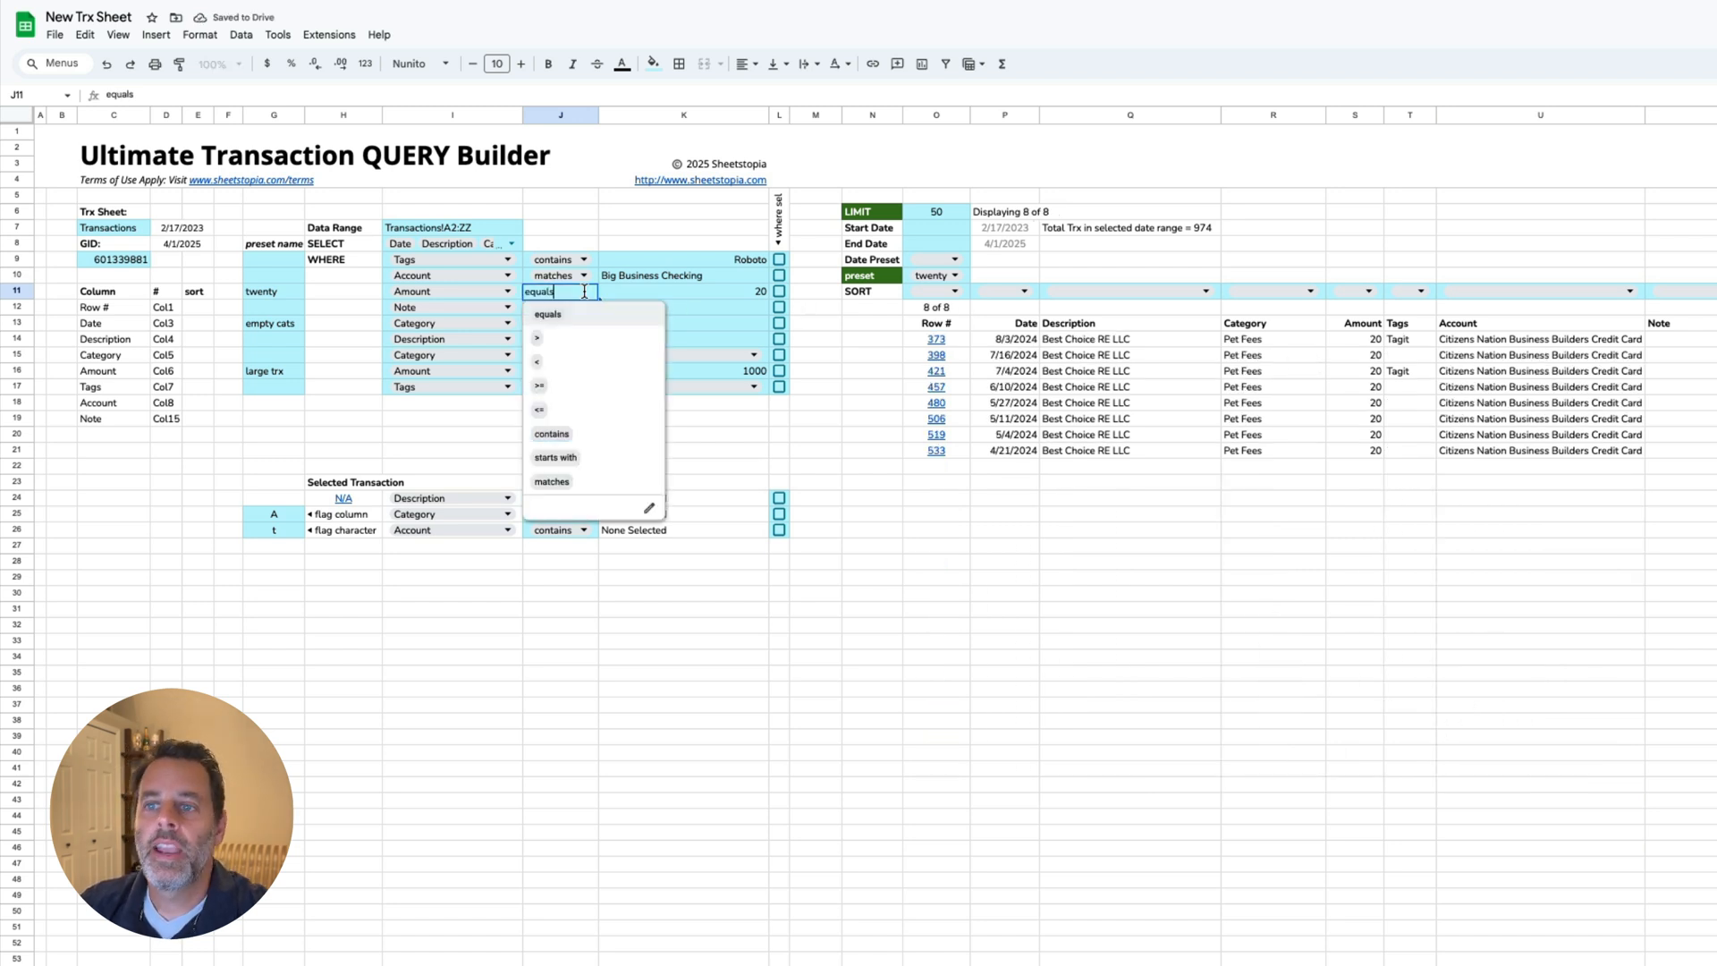
left_click(577, 340)
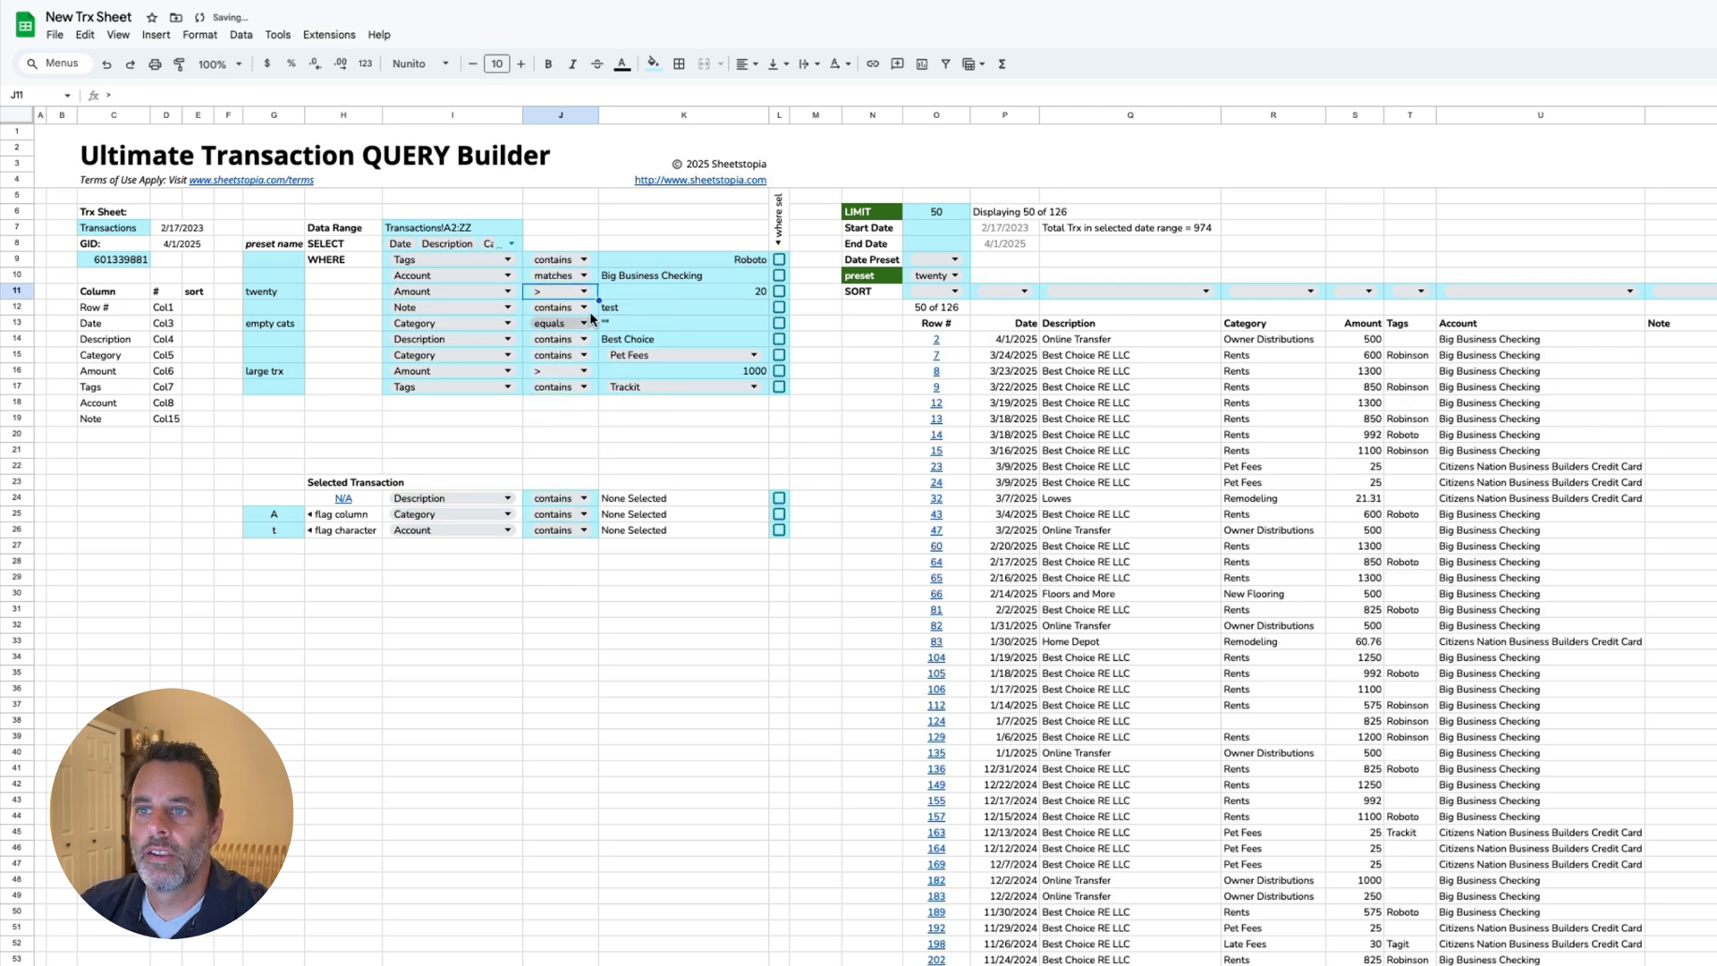
left_click(585, 292)
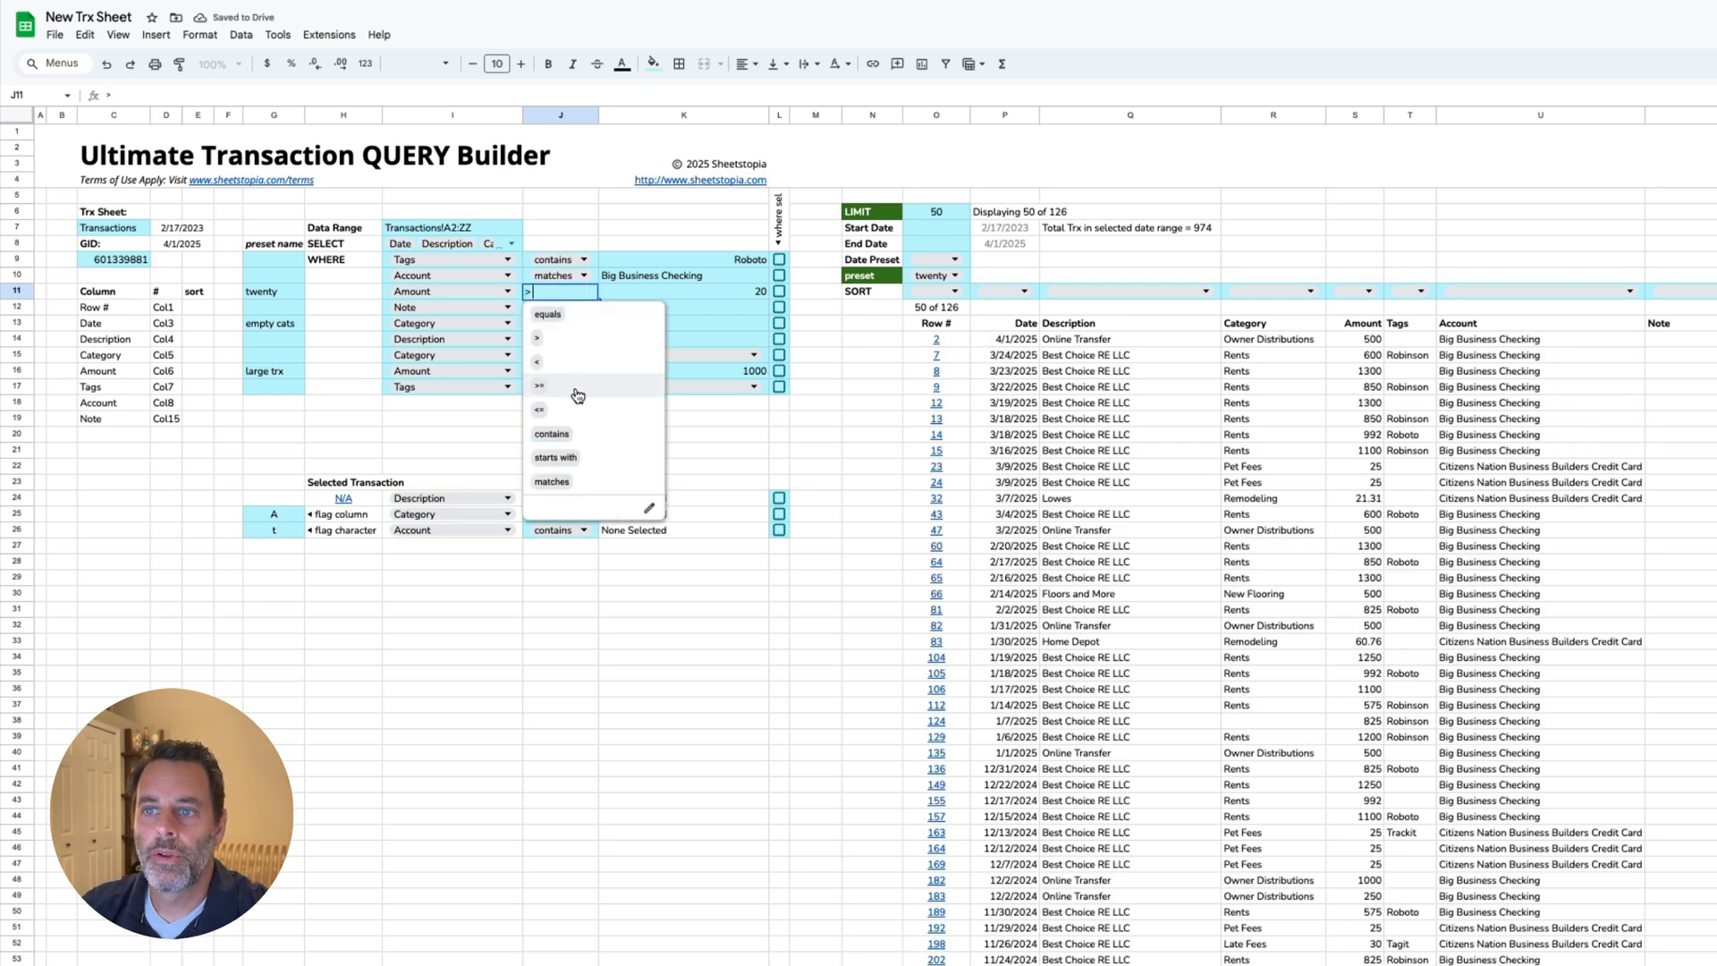
left_click(582, 458)
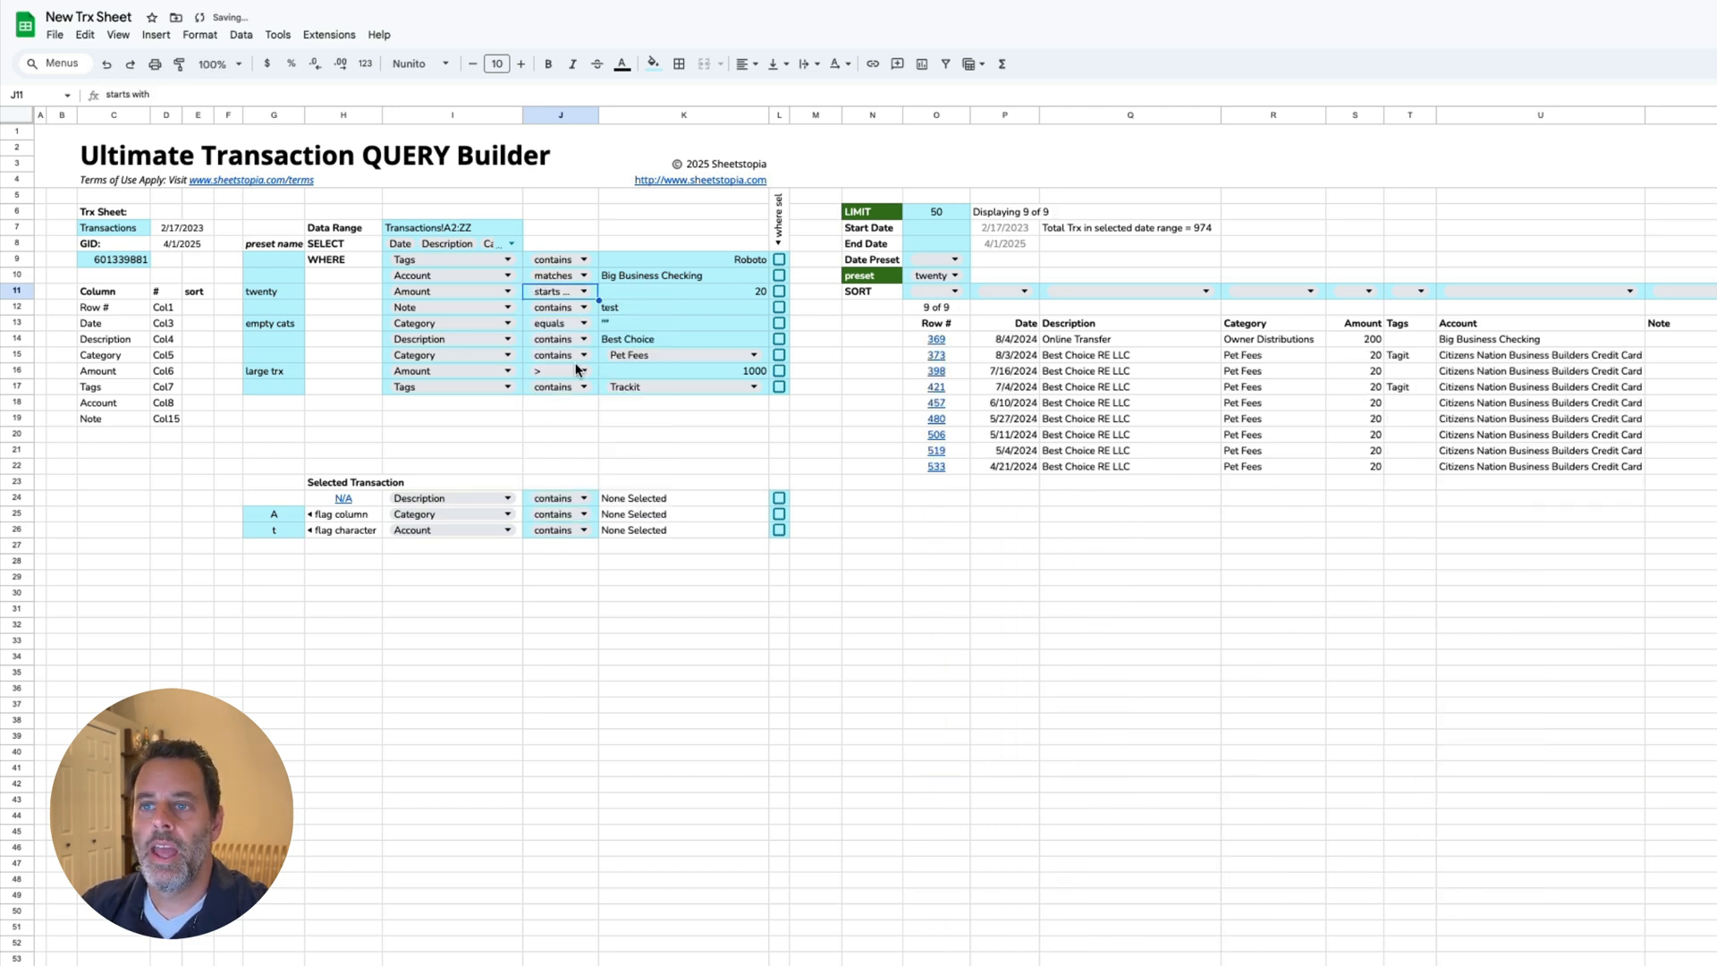
Step: Try the matches operator on the twenty preset's Amount condition in row 11 and set it to contains
left_click(583, 293)
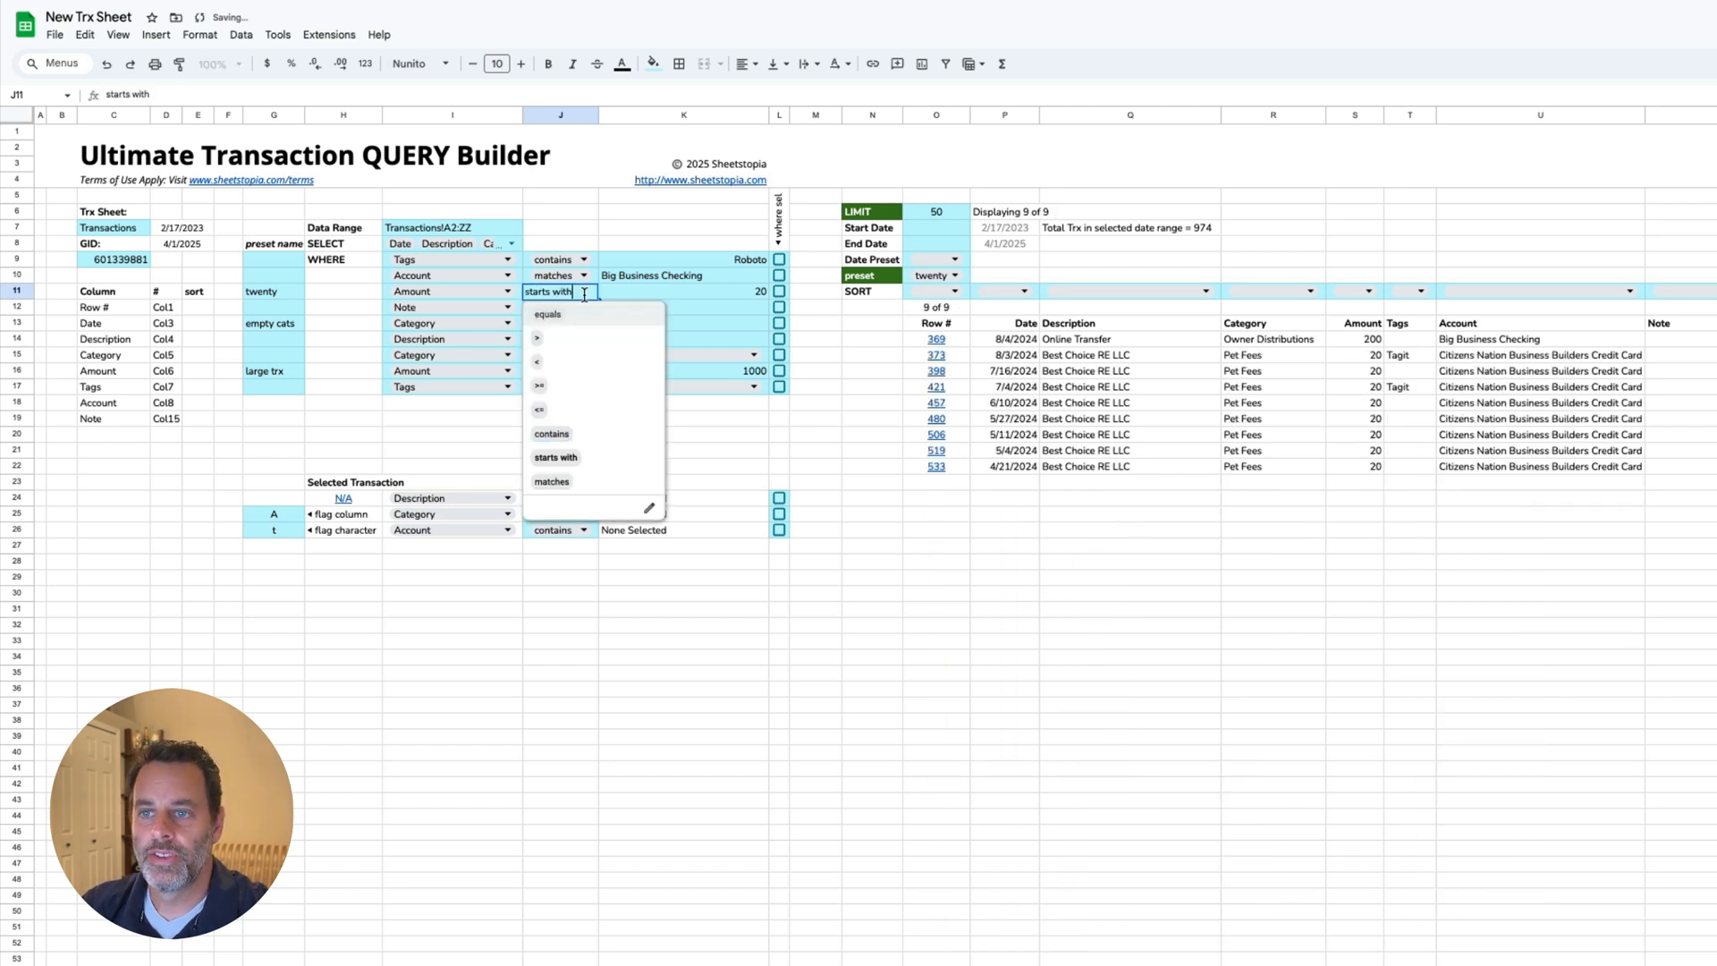
left_click(585, 480)
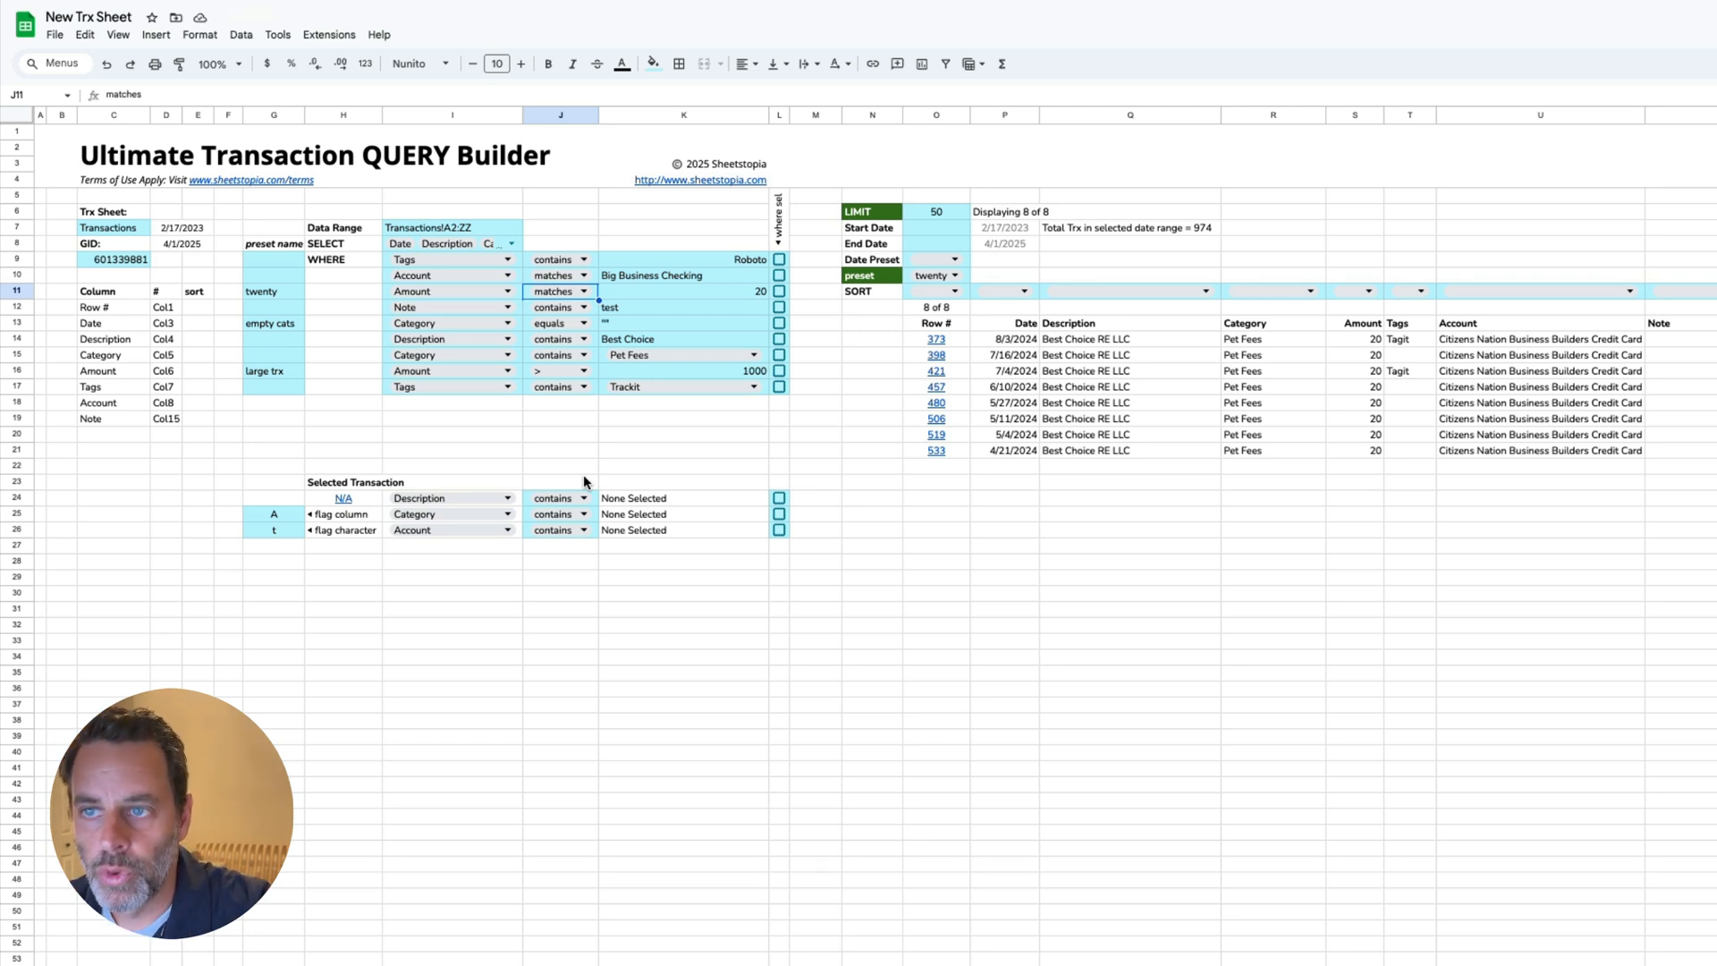
left_click(583, 292)
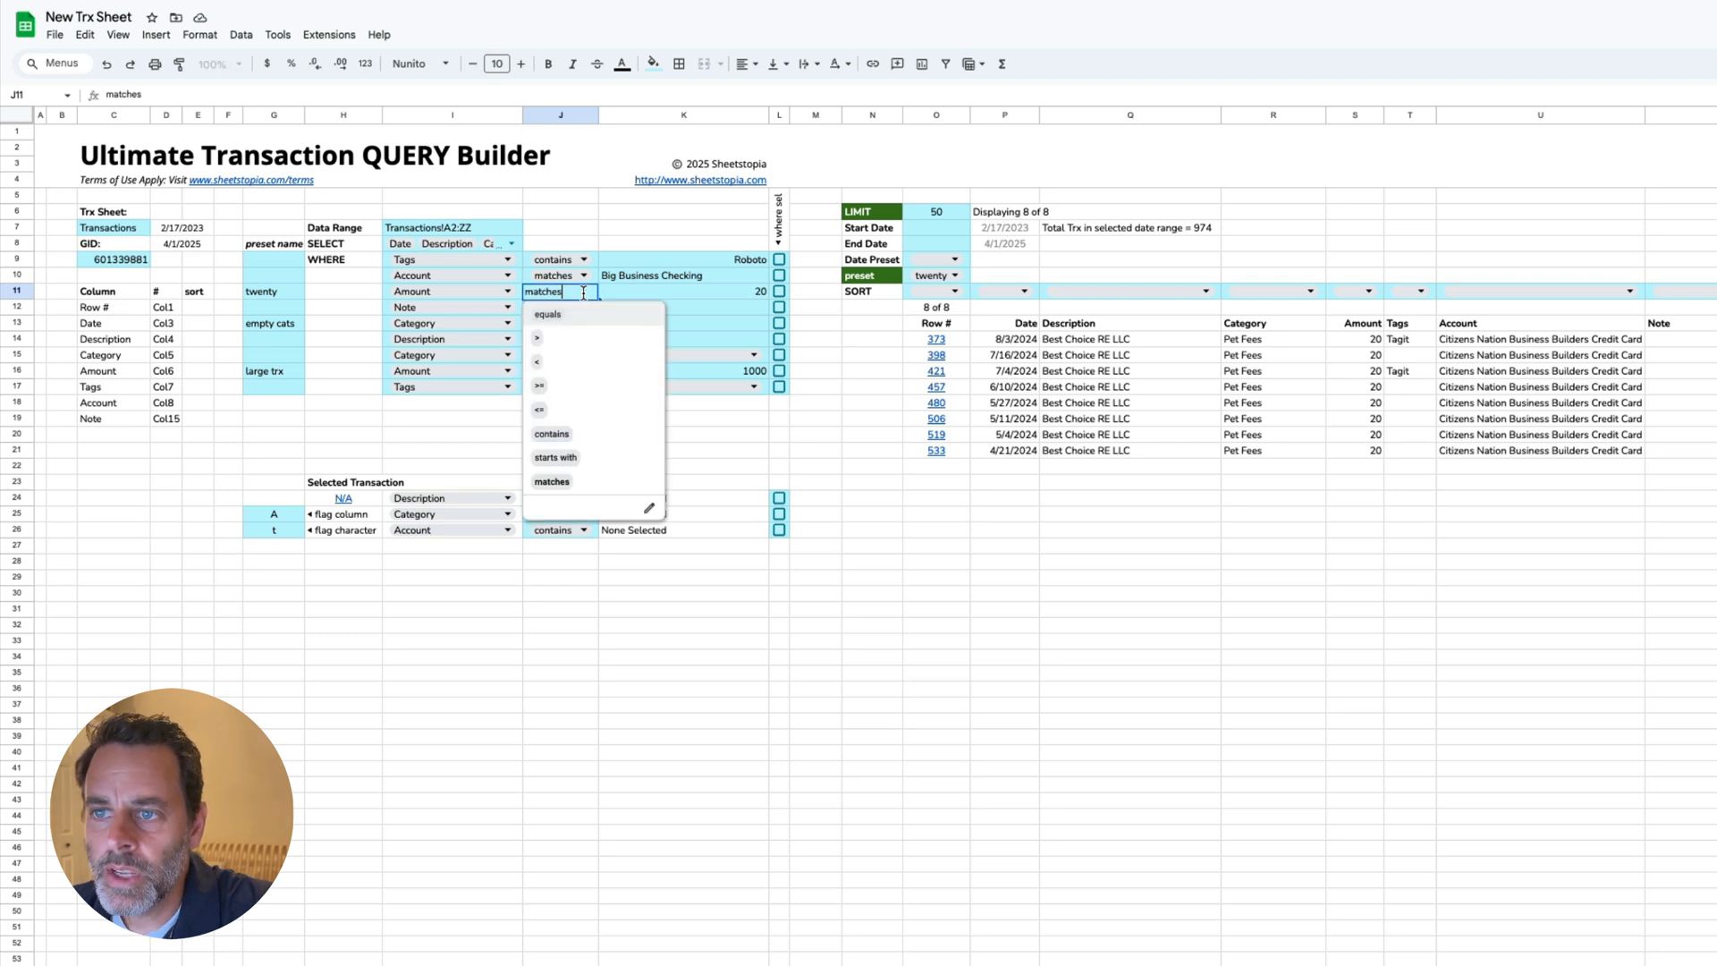
left_click(552, 435)
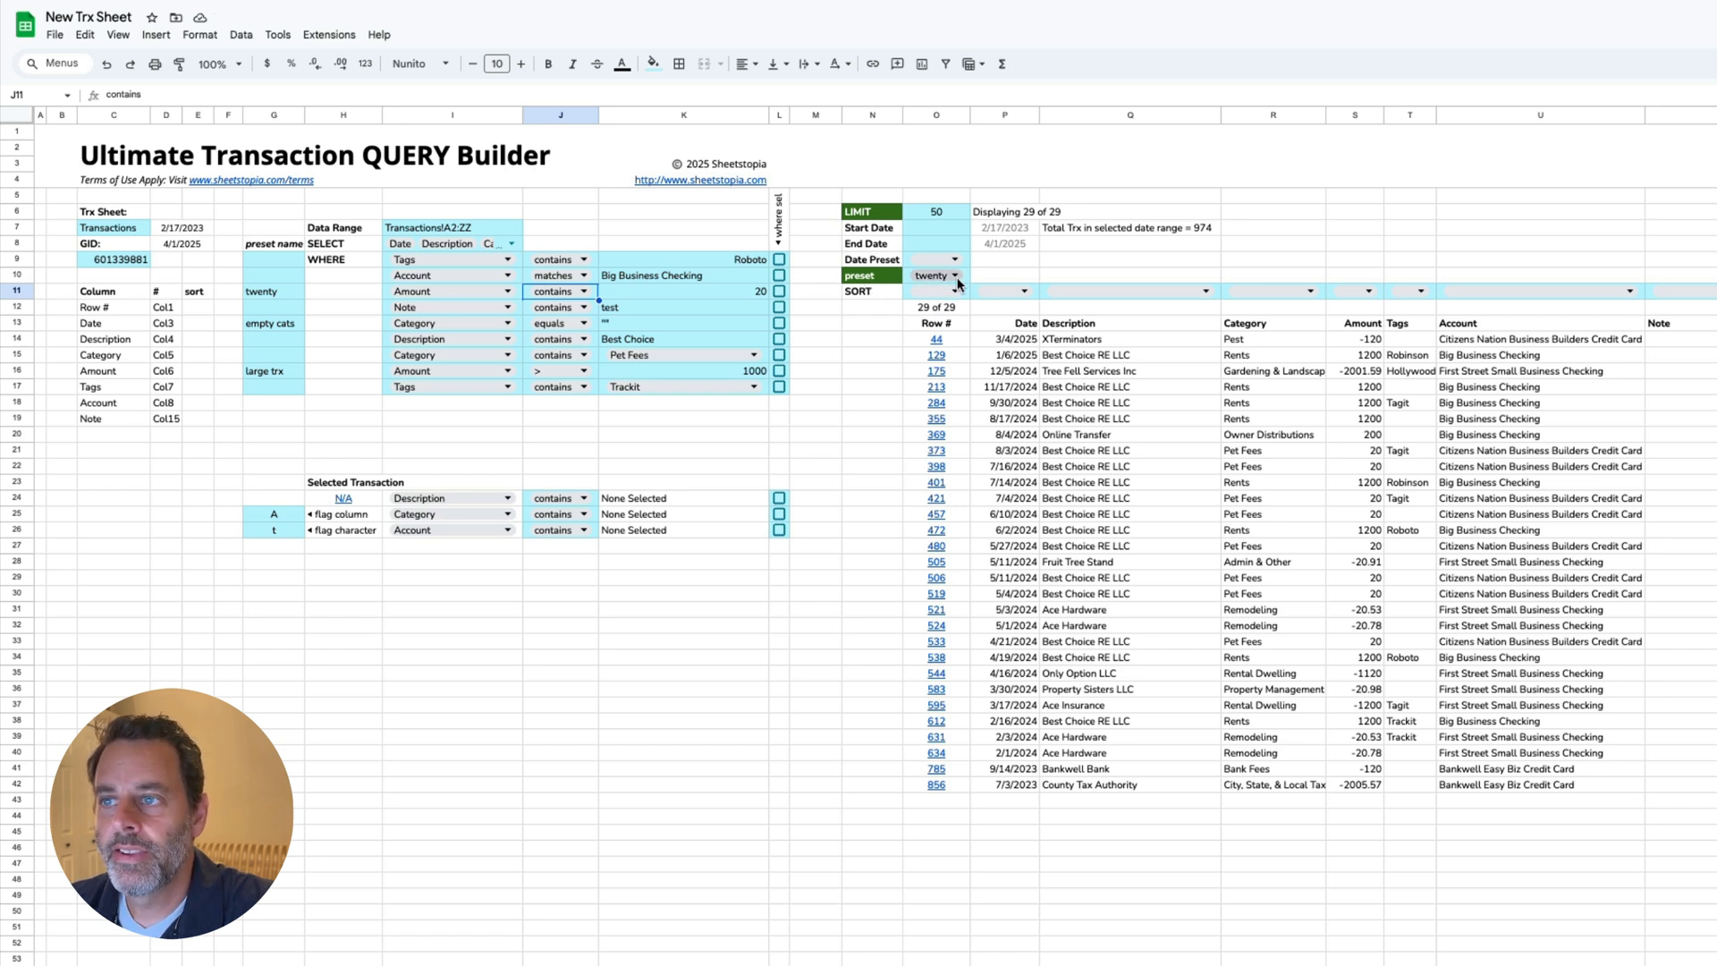
Step: Clear the twenty preset from the preset selection so the query runs without it
left_click(875, 279)
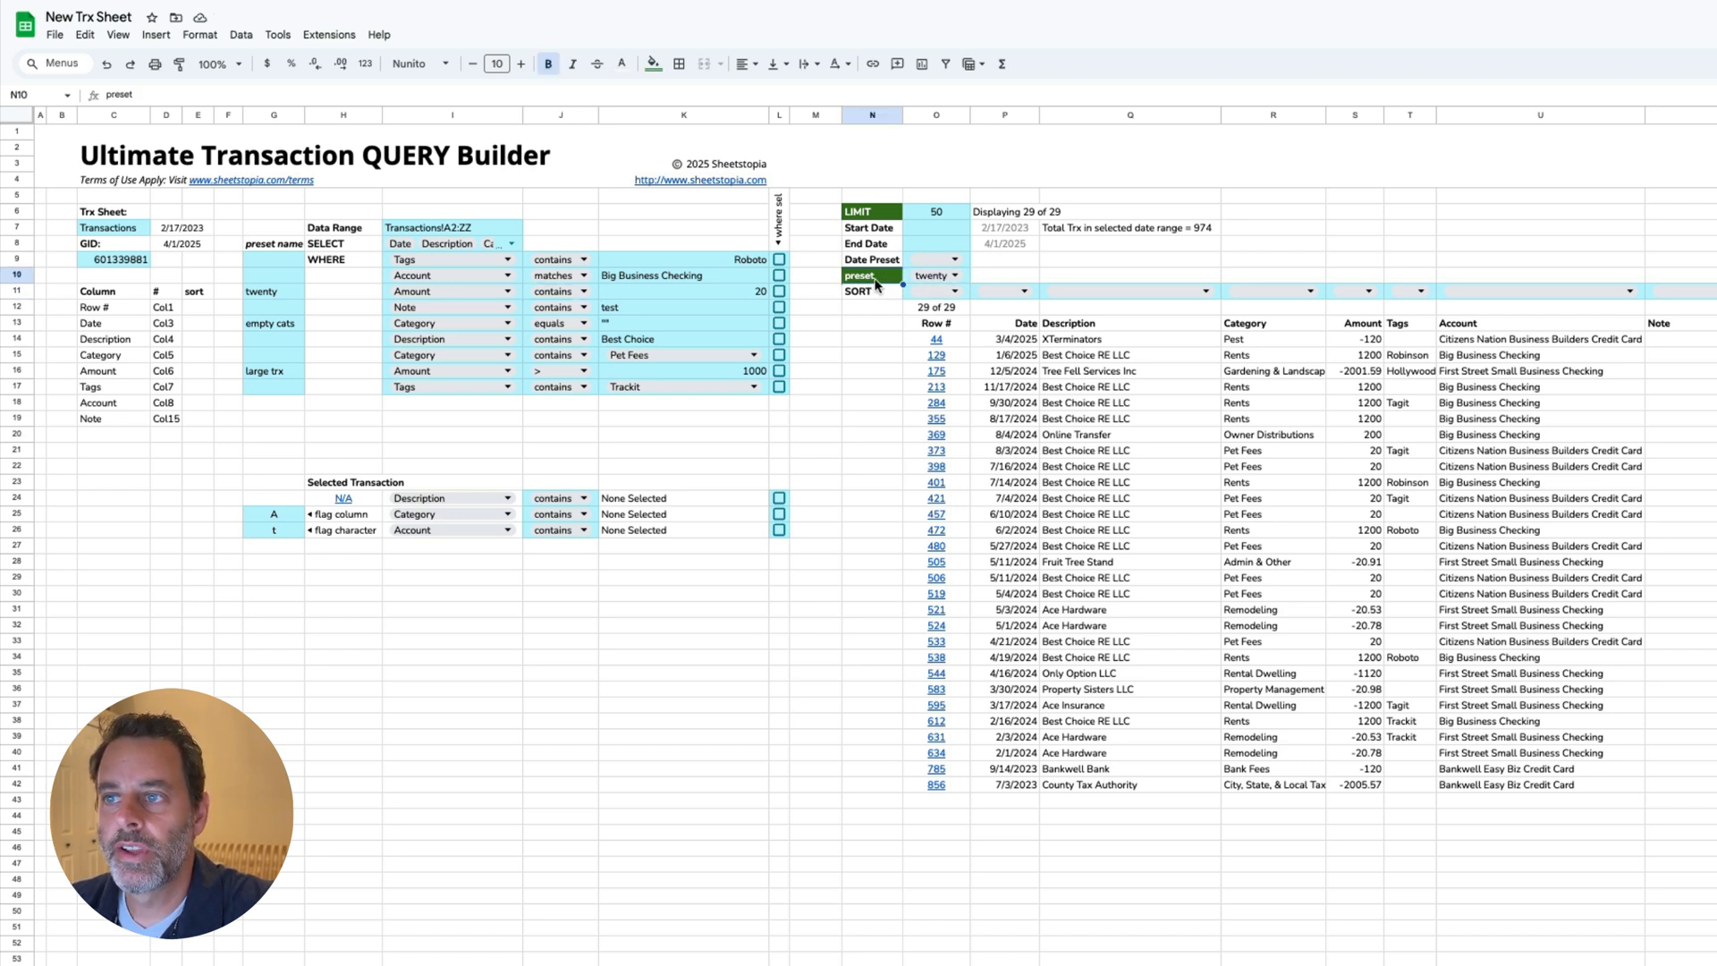
mouse_move(926, 383)
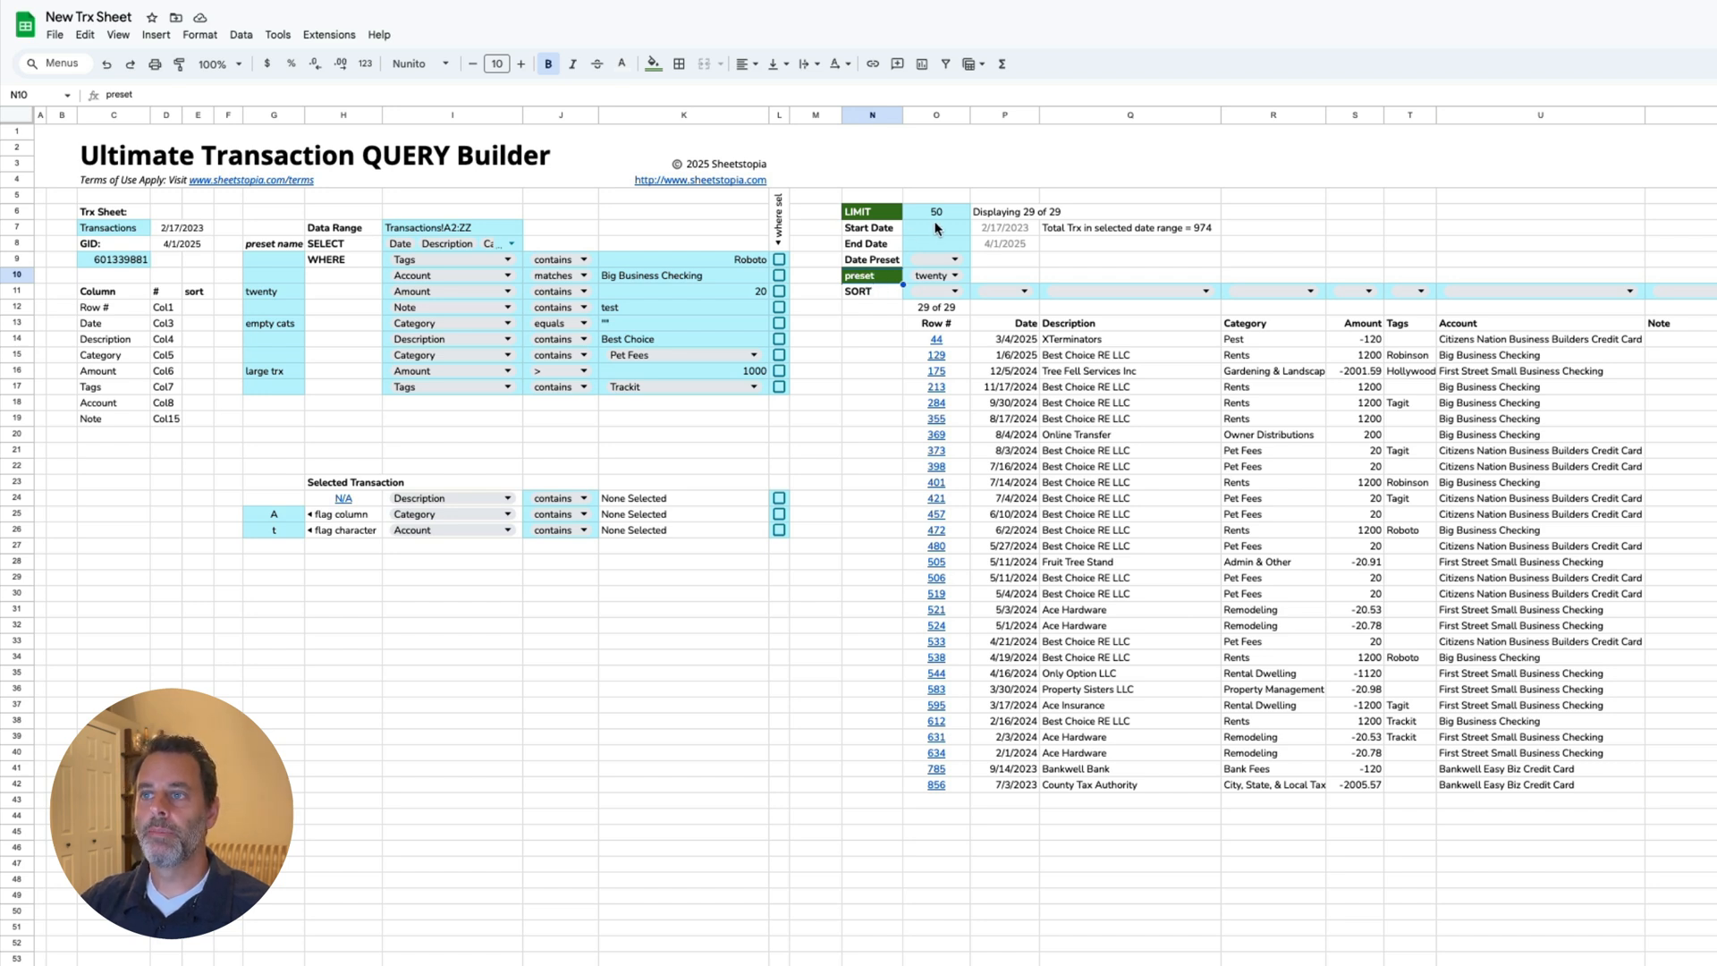
left_click(966, 274)
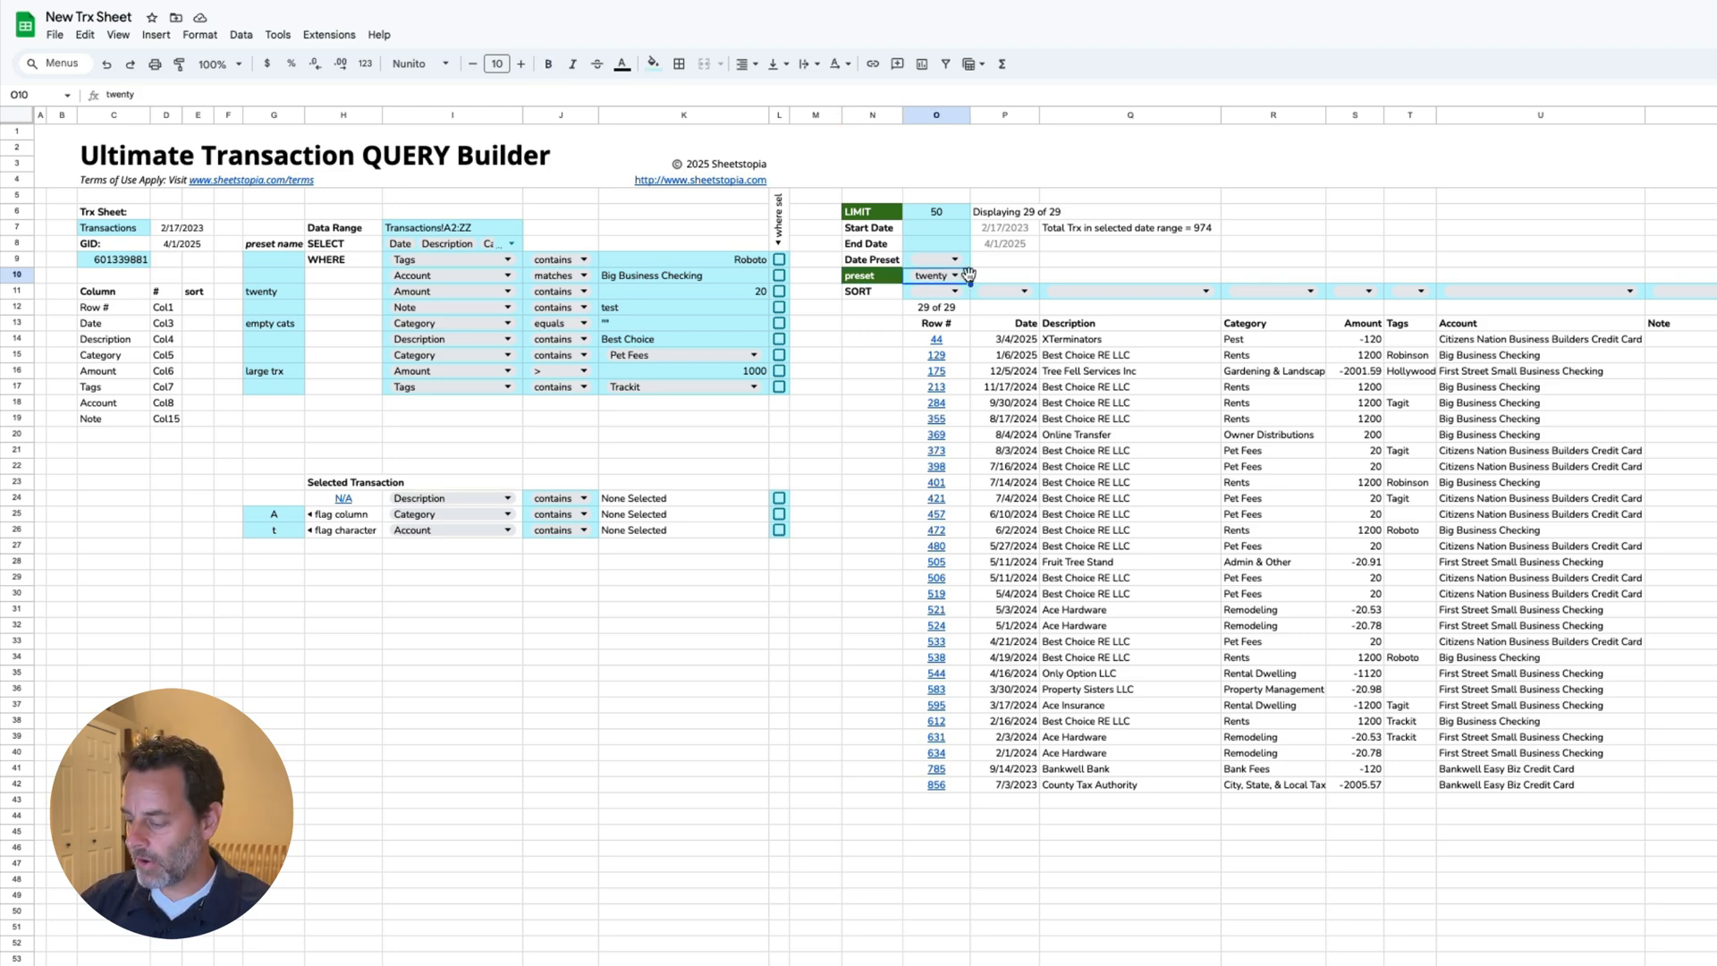
key("Delete")
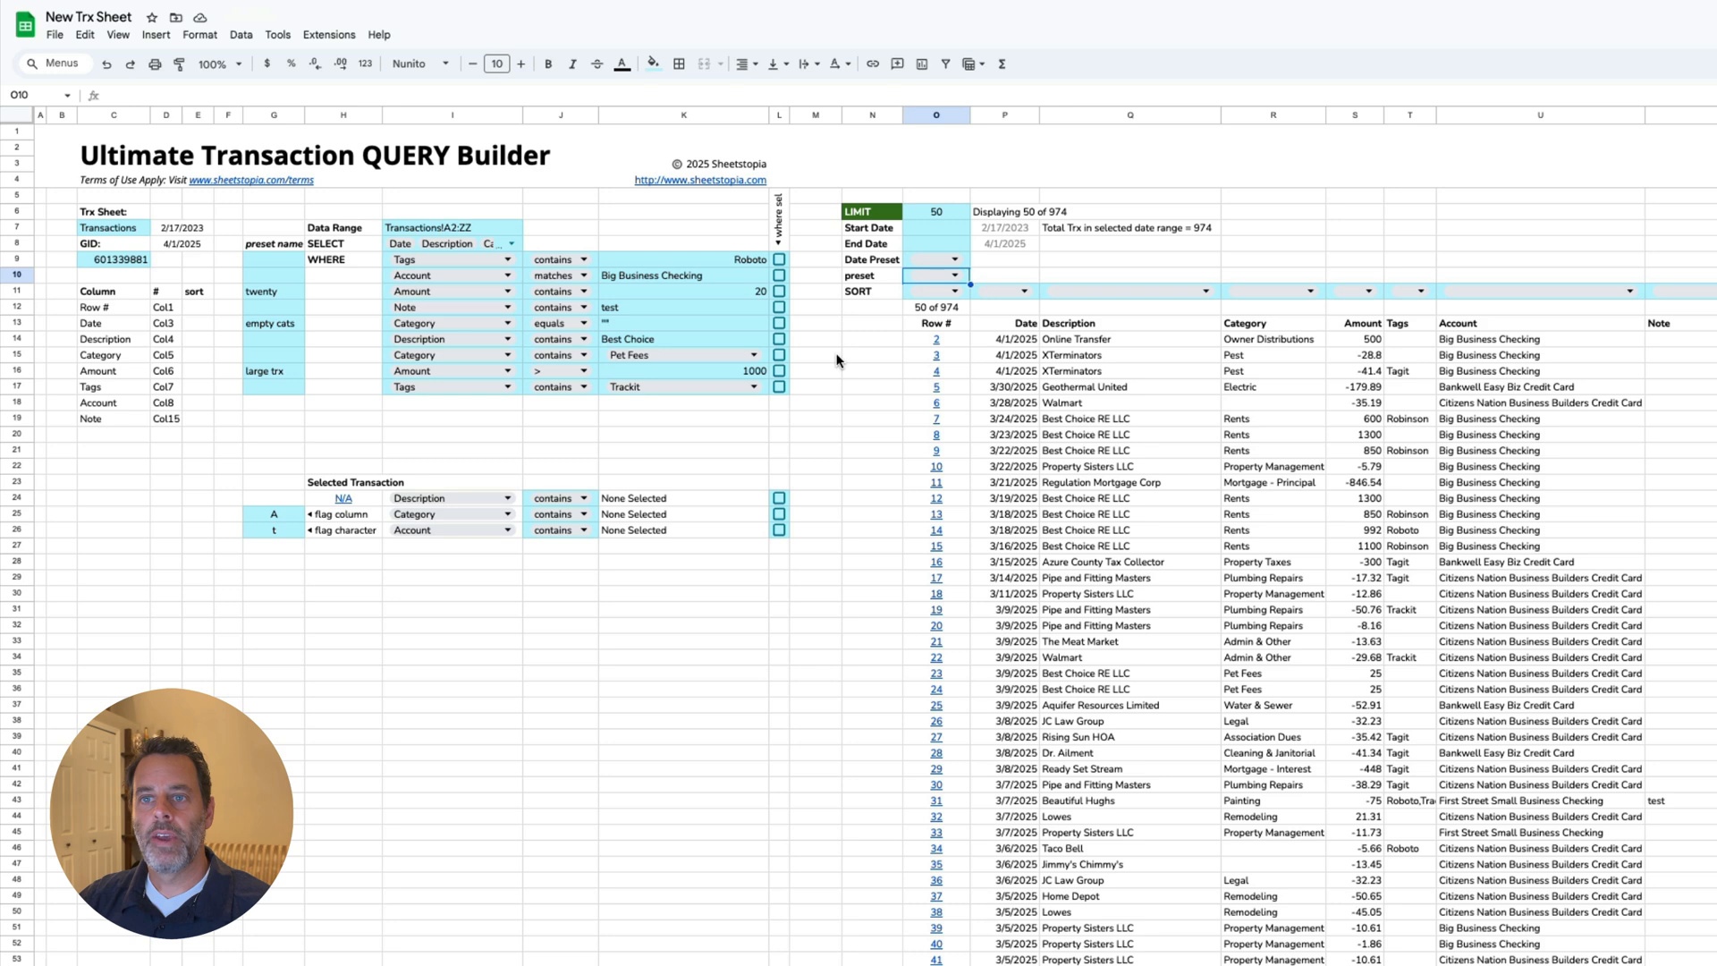
Step: Try the Pet Fees category condition in row 15, disable it, and enable the empty-category condition in row 13
left_click(779, 356)
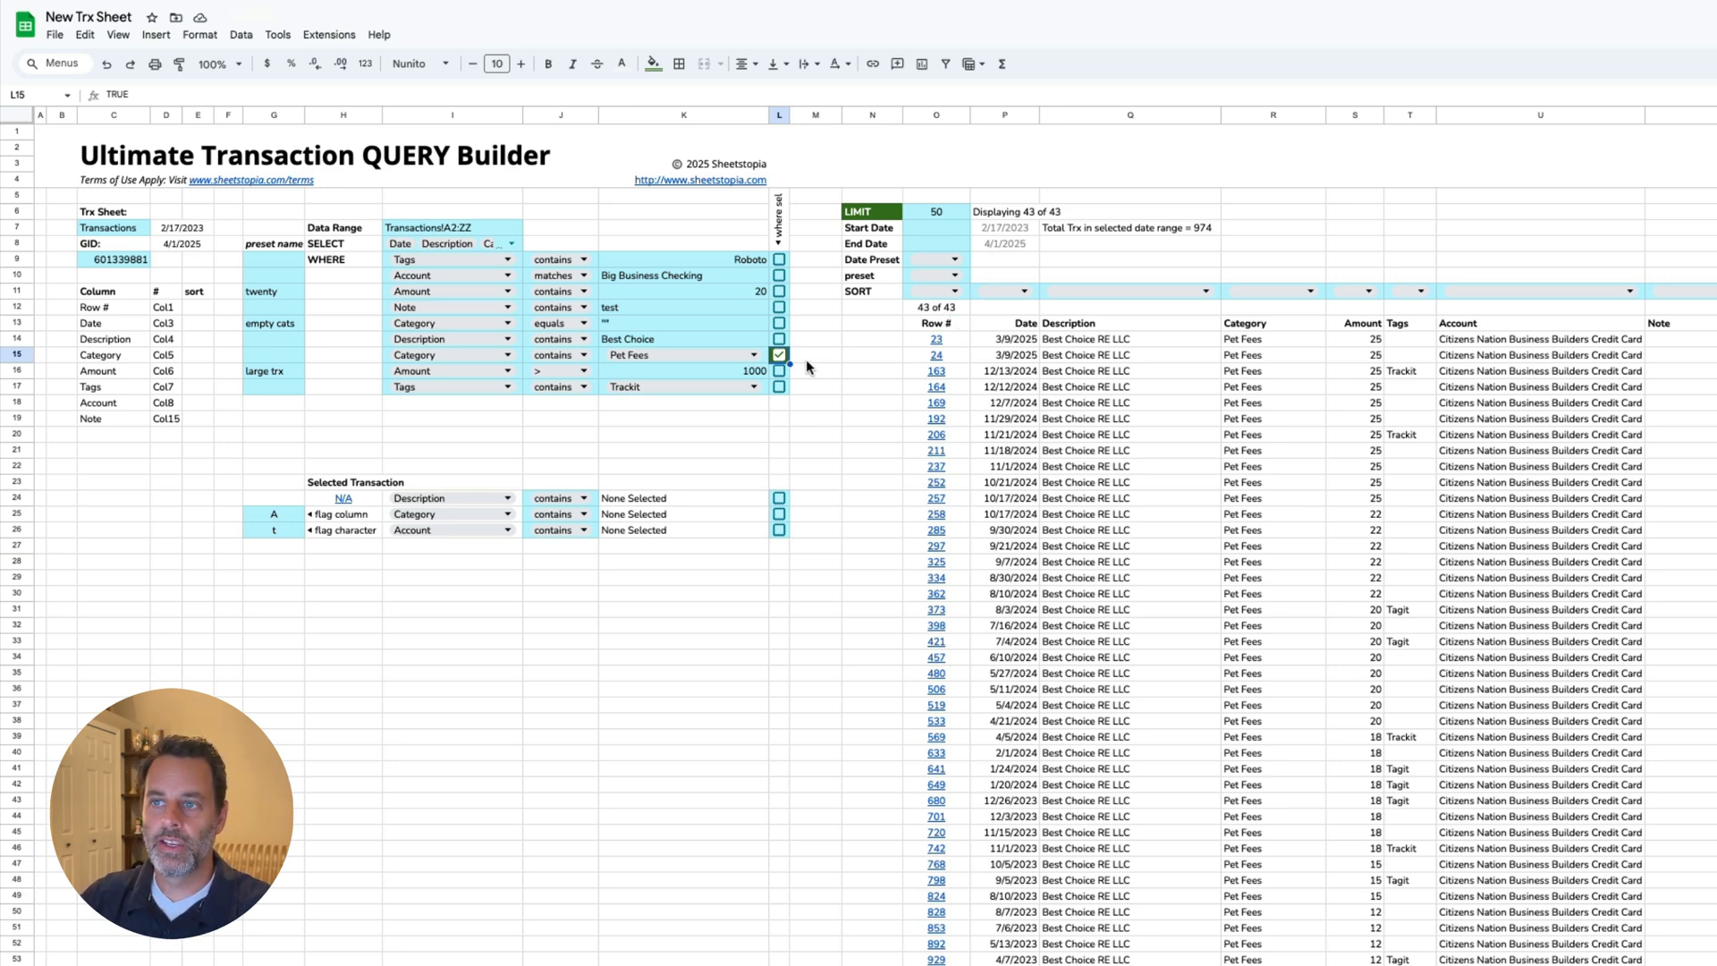
left_click(779, 355)
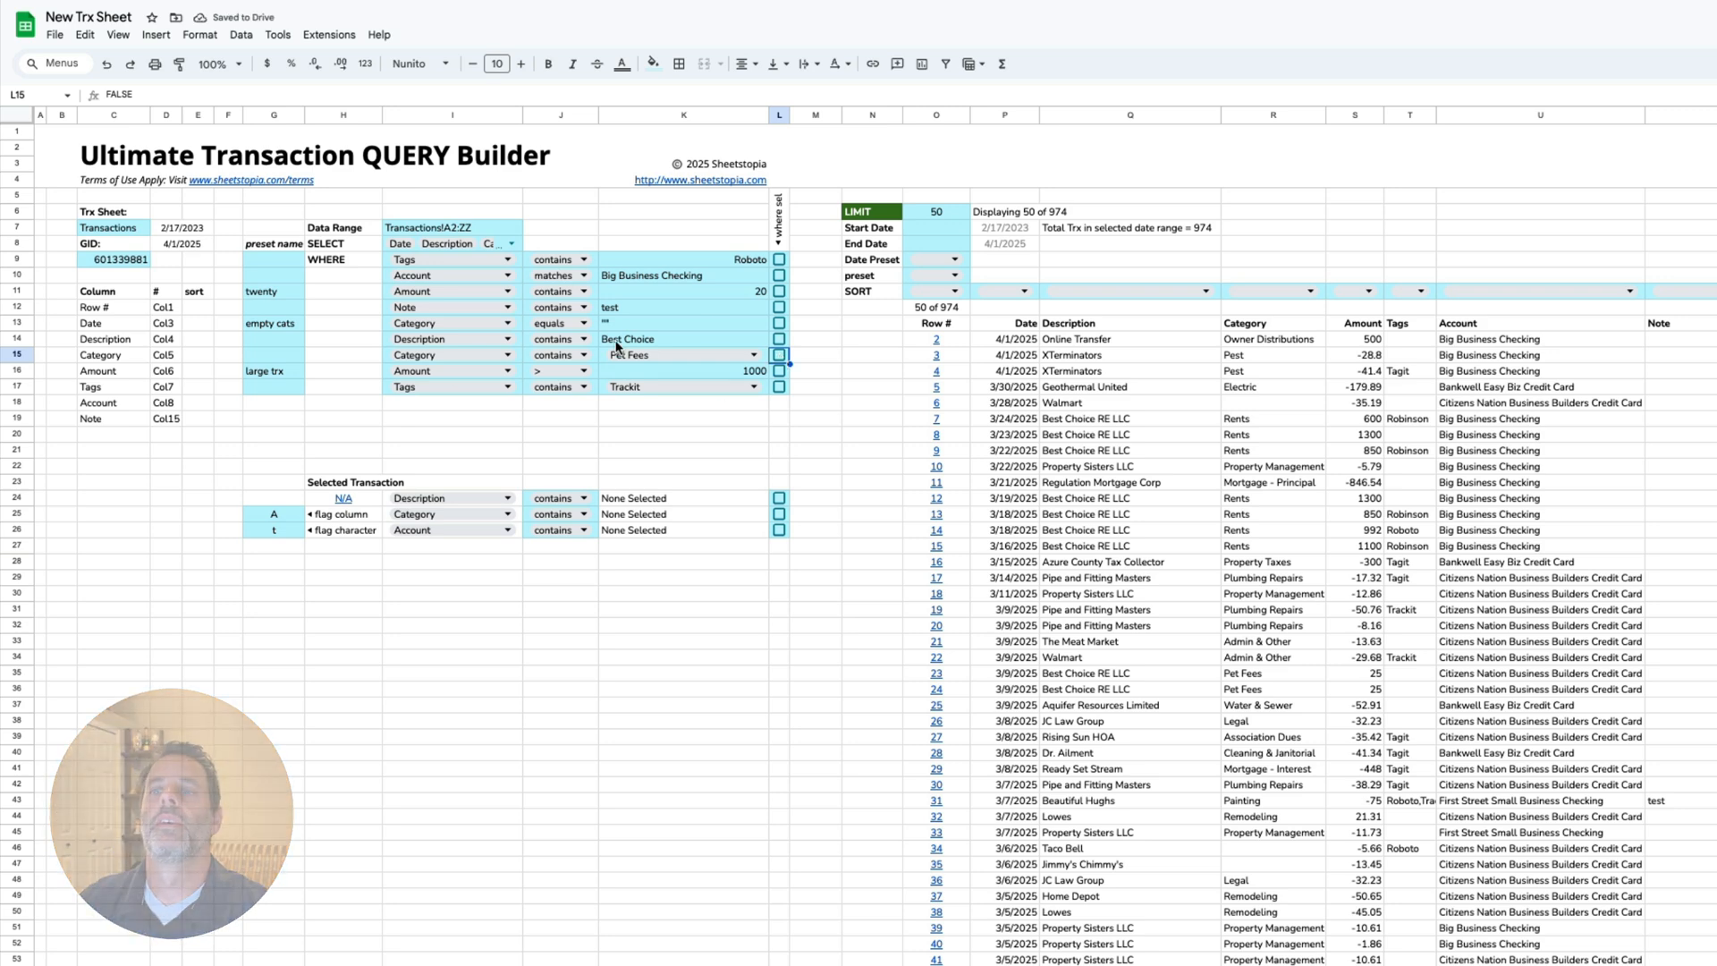
key("Up")
key("Up")
key("space")
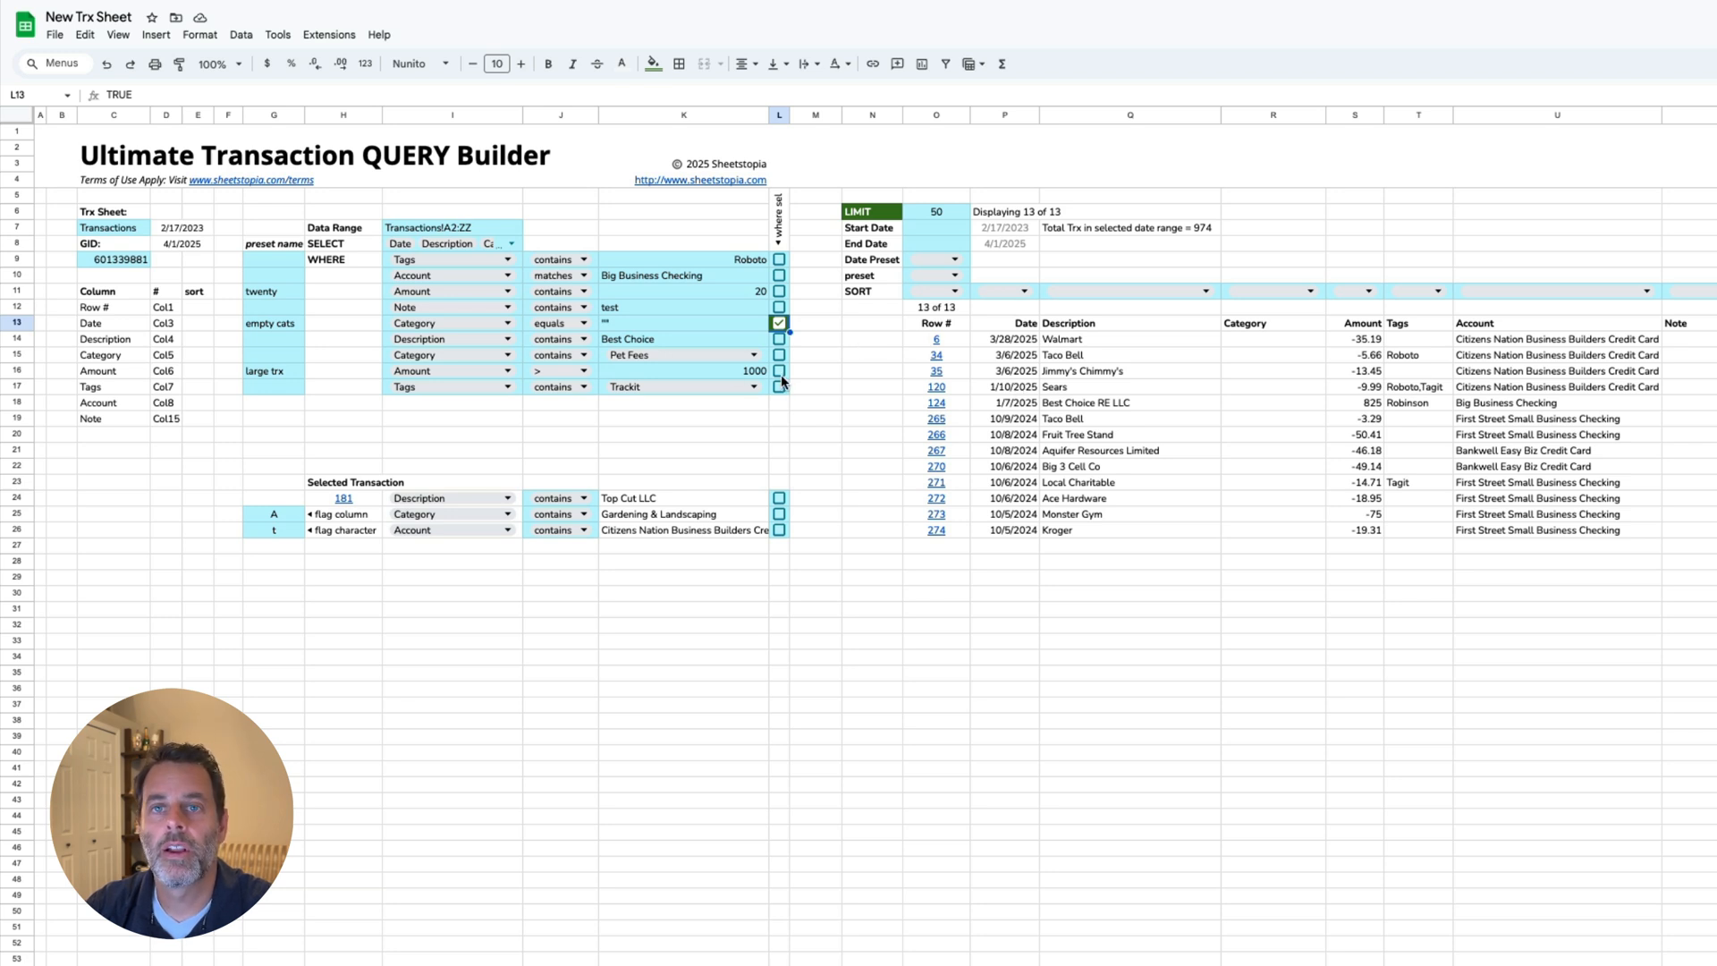
Step: Try the large trx preset over the enabled empty-category condition, review its definition in row 16, and clear the preset
left_click(957, 277)
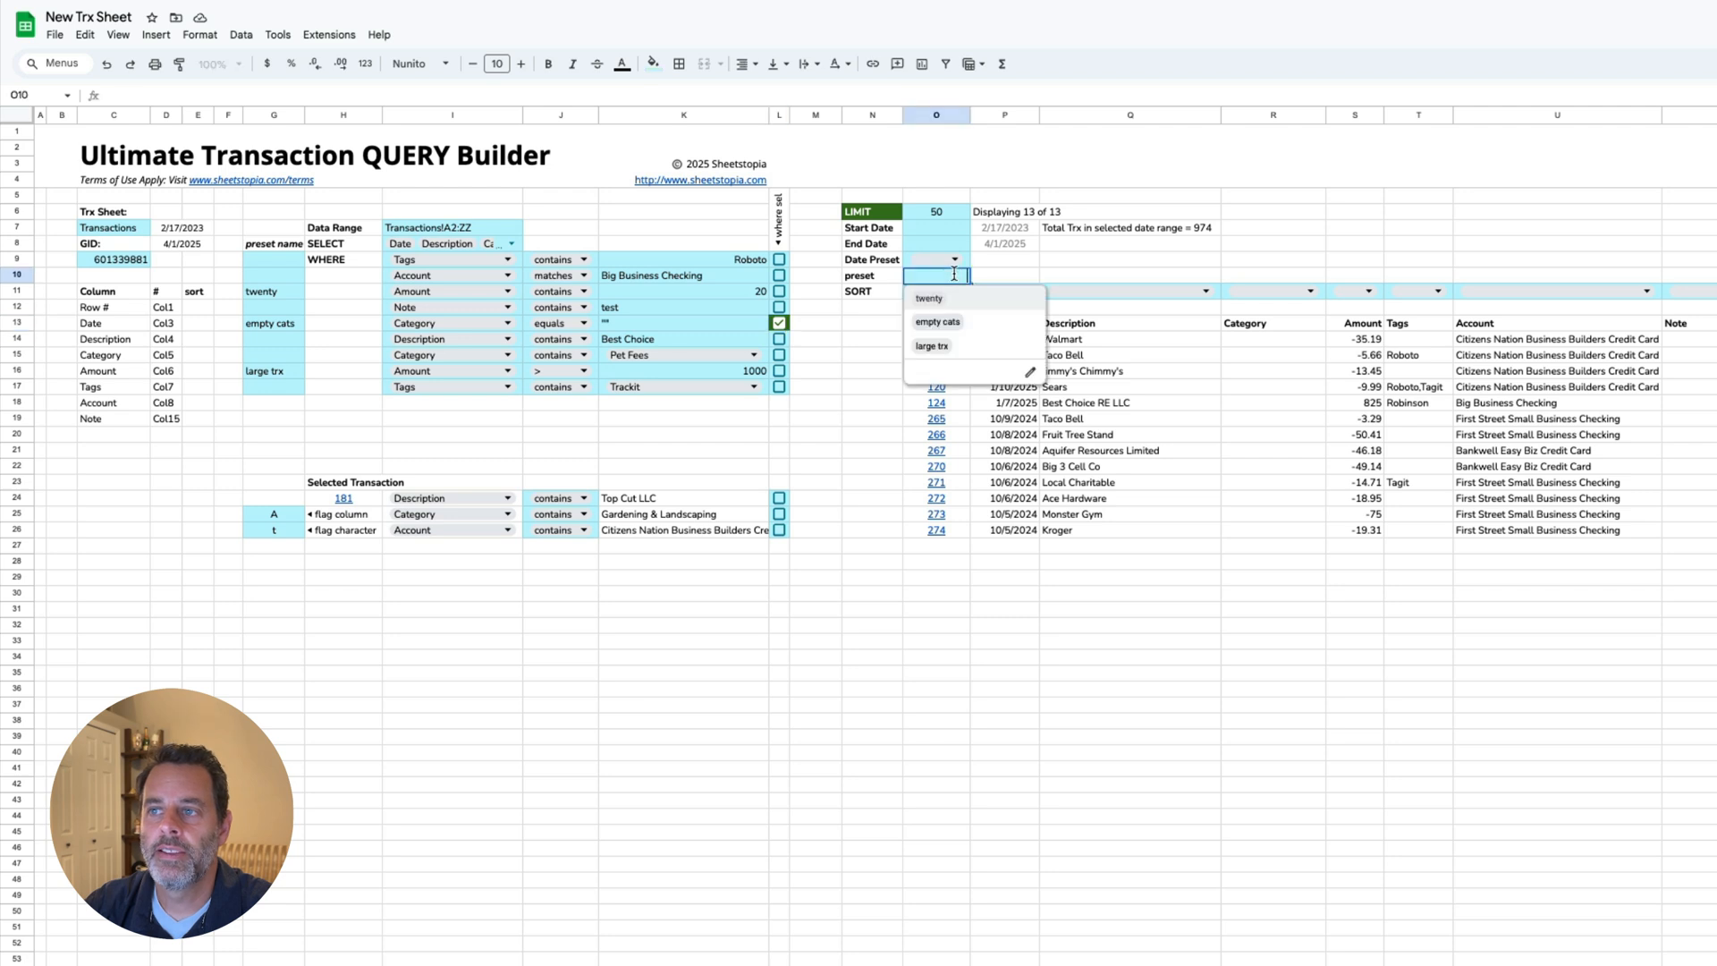
left_click(961, 346)
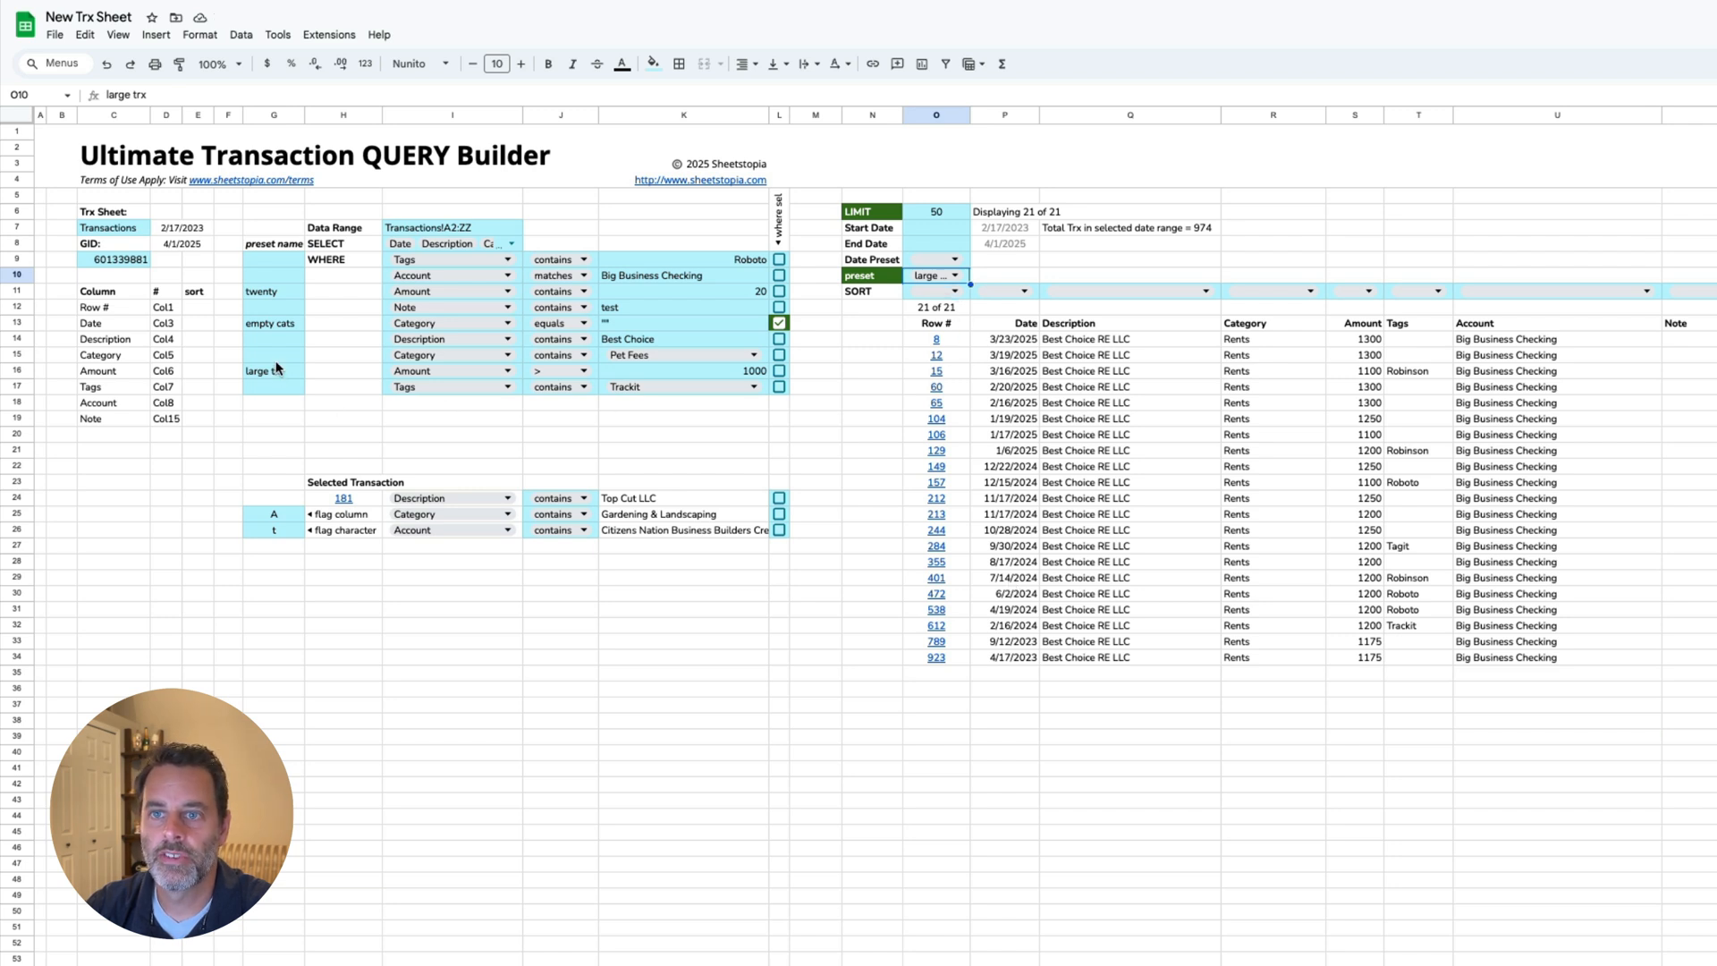
left_click_drag(276, 368, 726, 378)
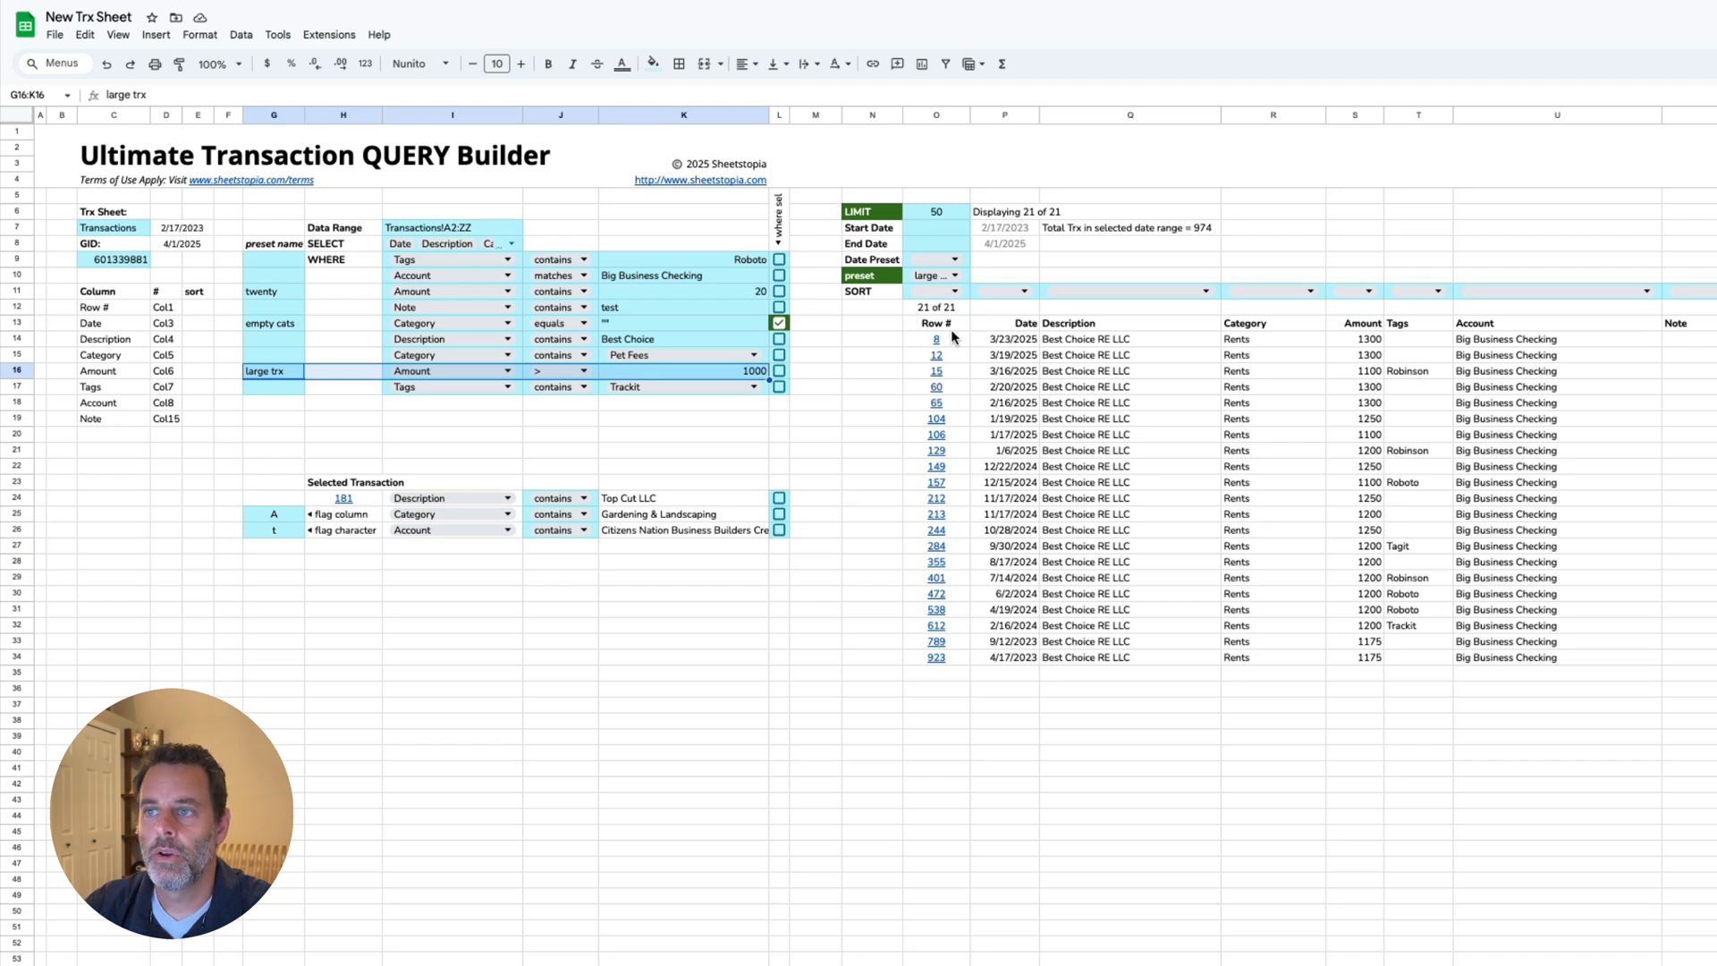
left_click(966, 280)
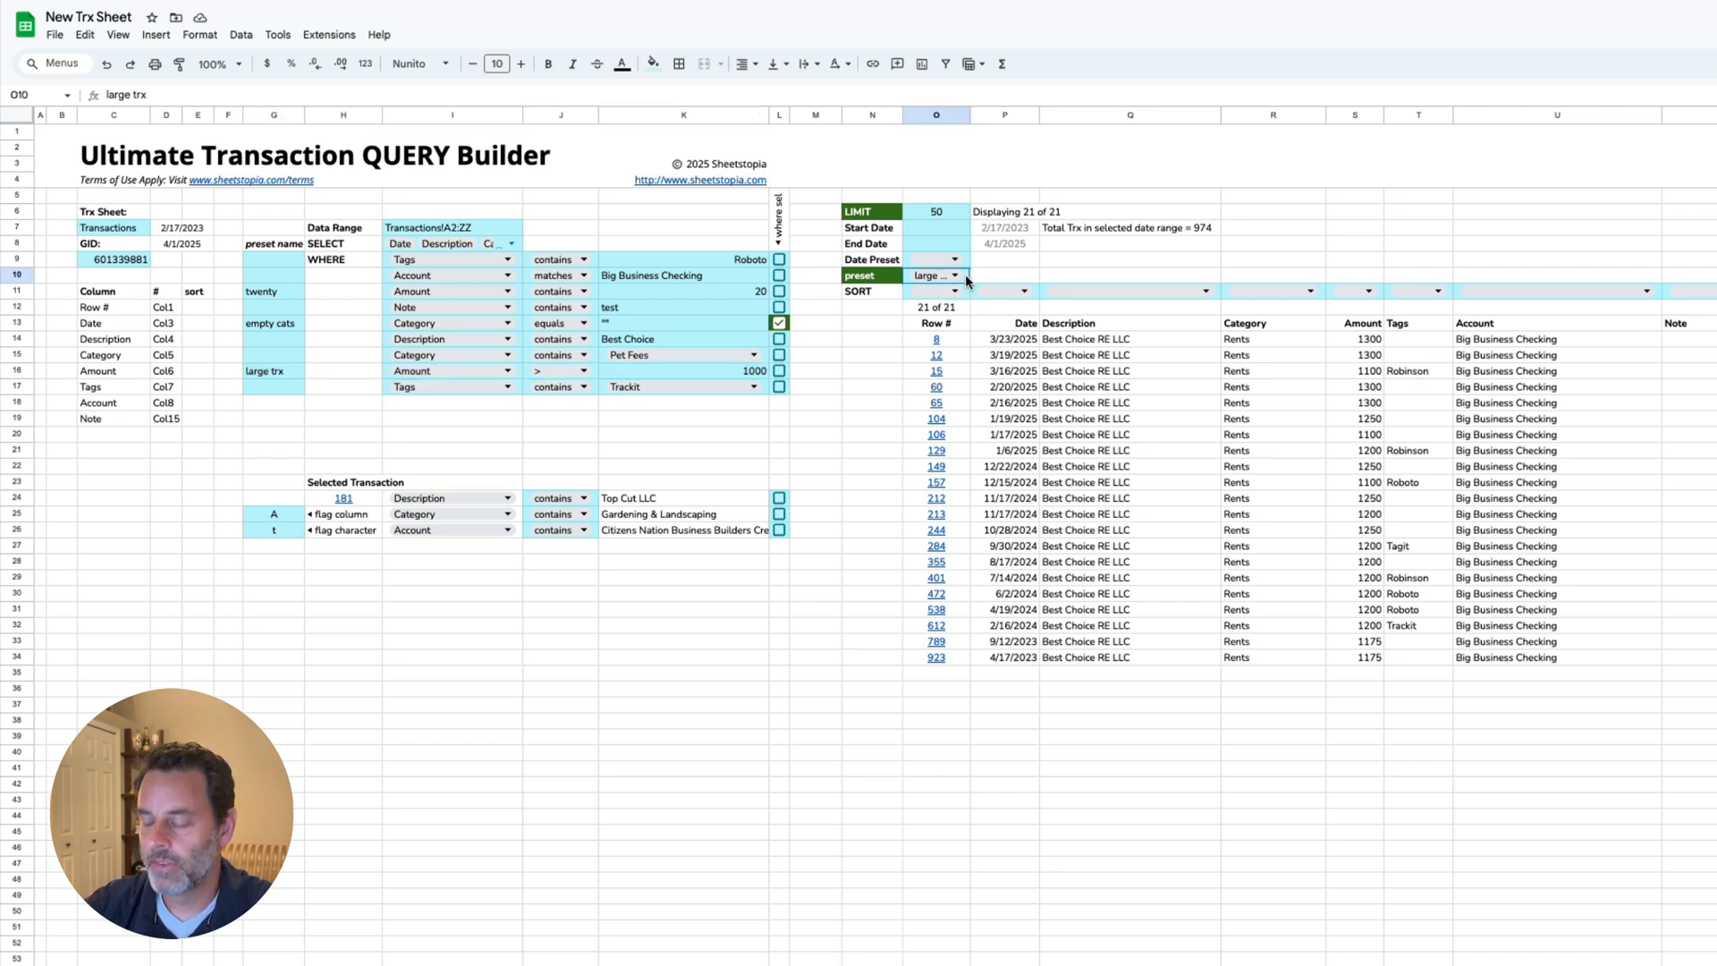
key("Delete")
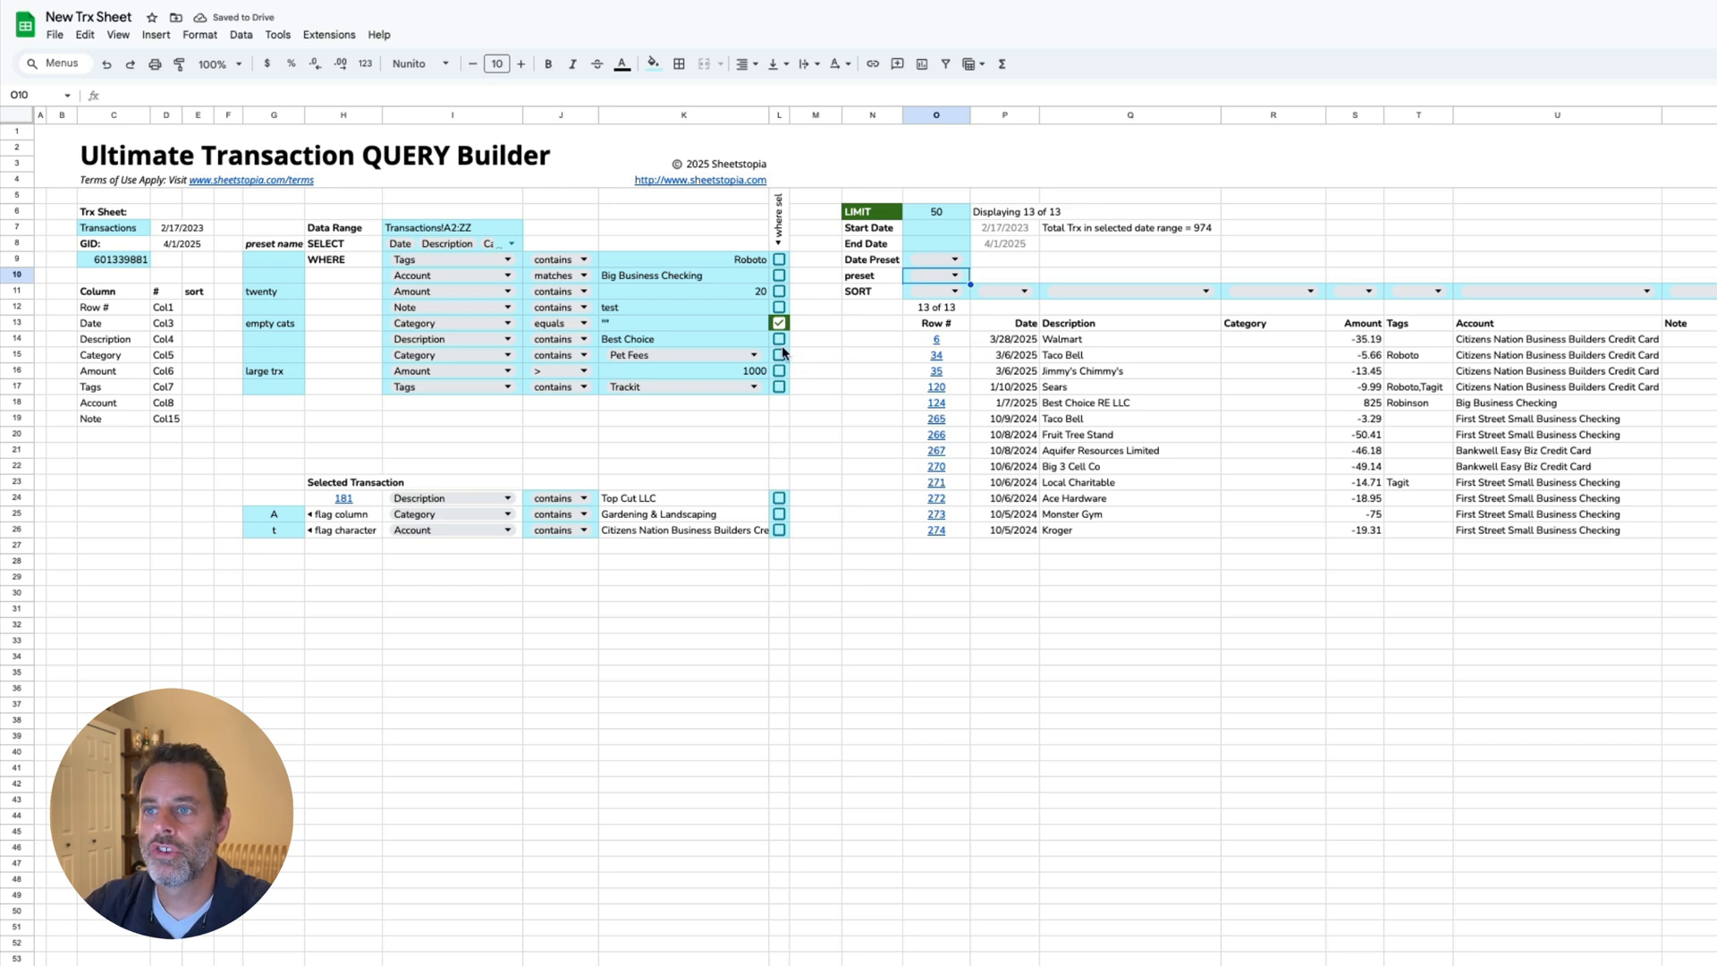
Step: Replace the enabled empty-category condition with the Amount > 1000 condition in row 16, comparing its results with the large trx preset
left_click(779, 324)
left_click(780, 370)
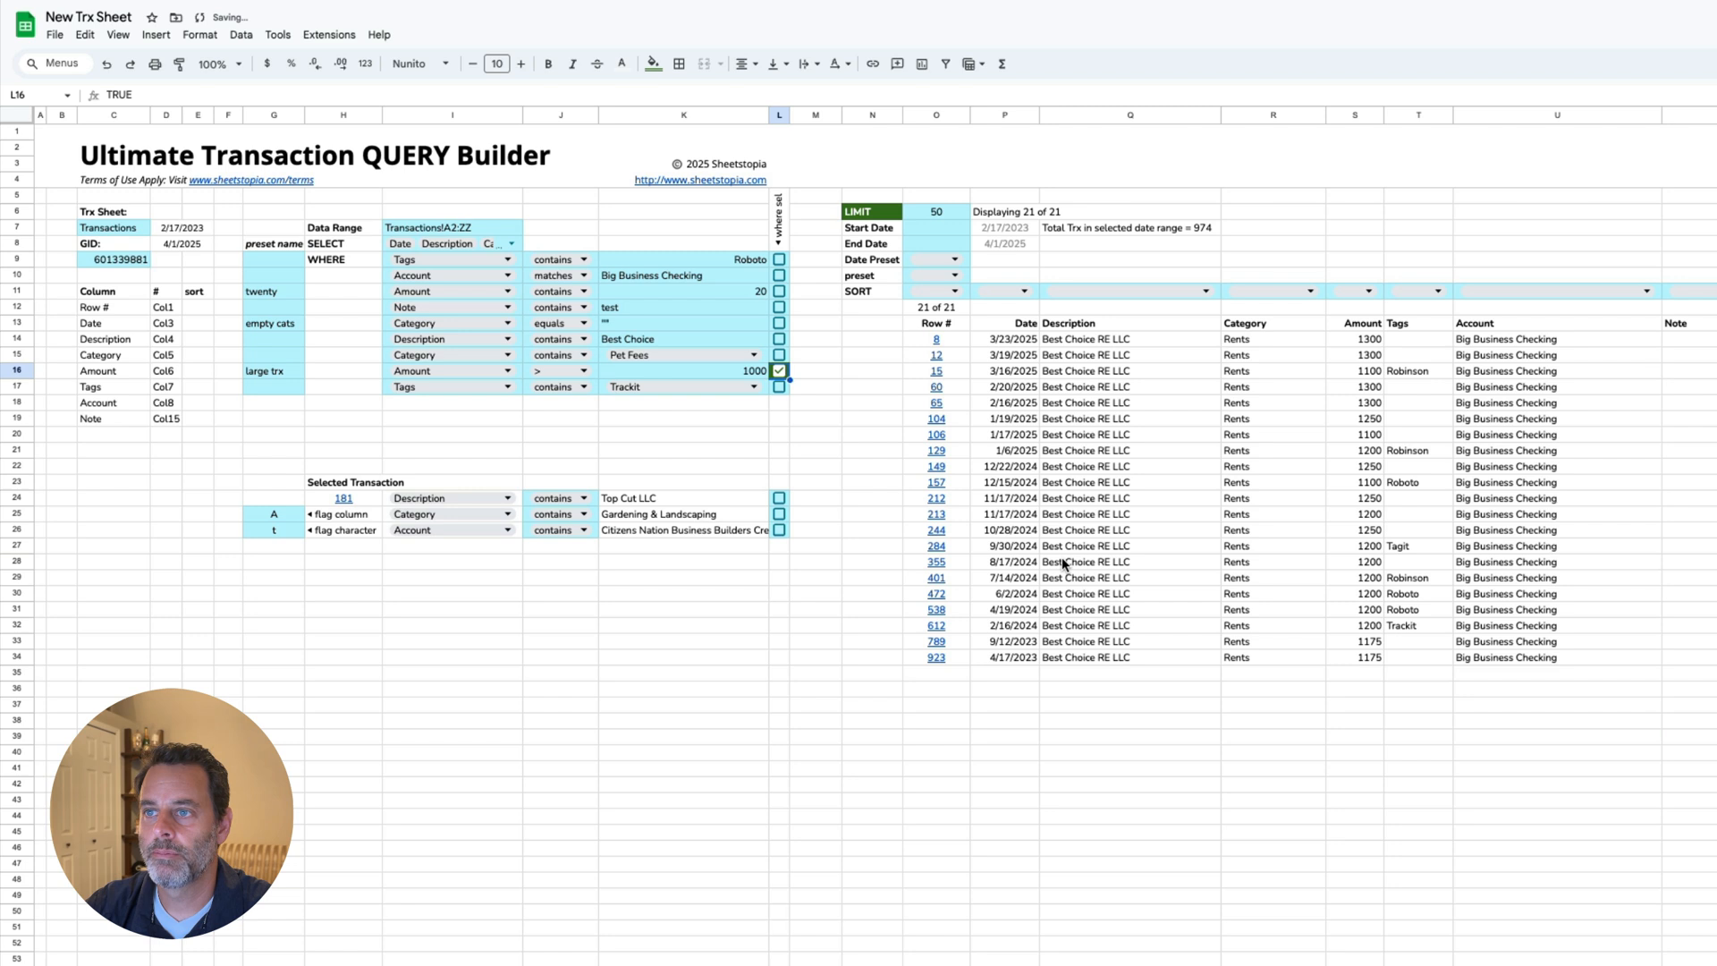
left_click(953, 276)
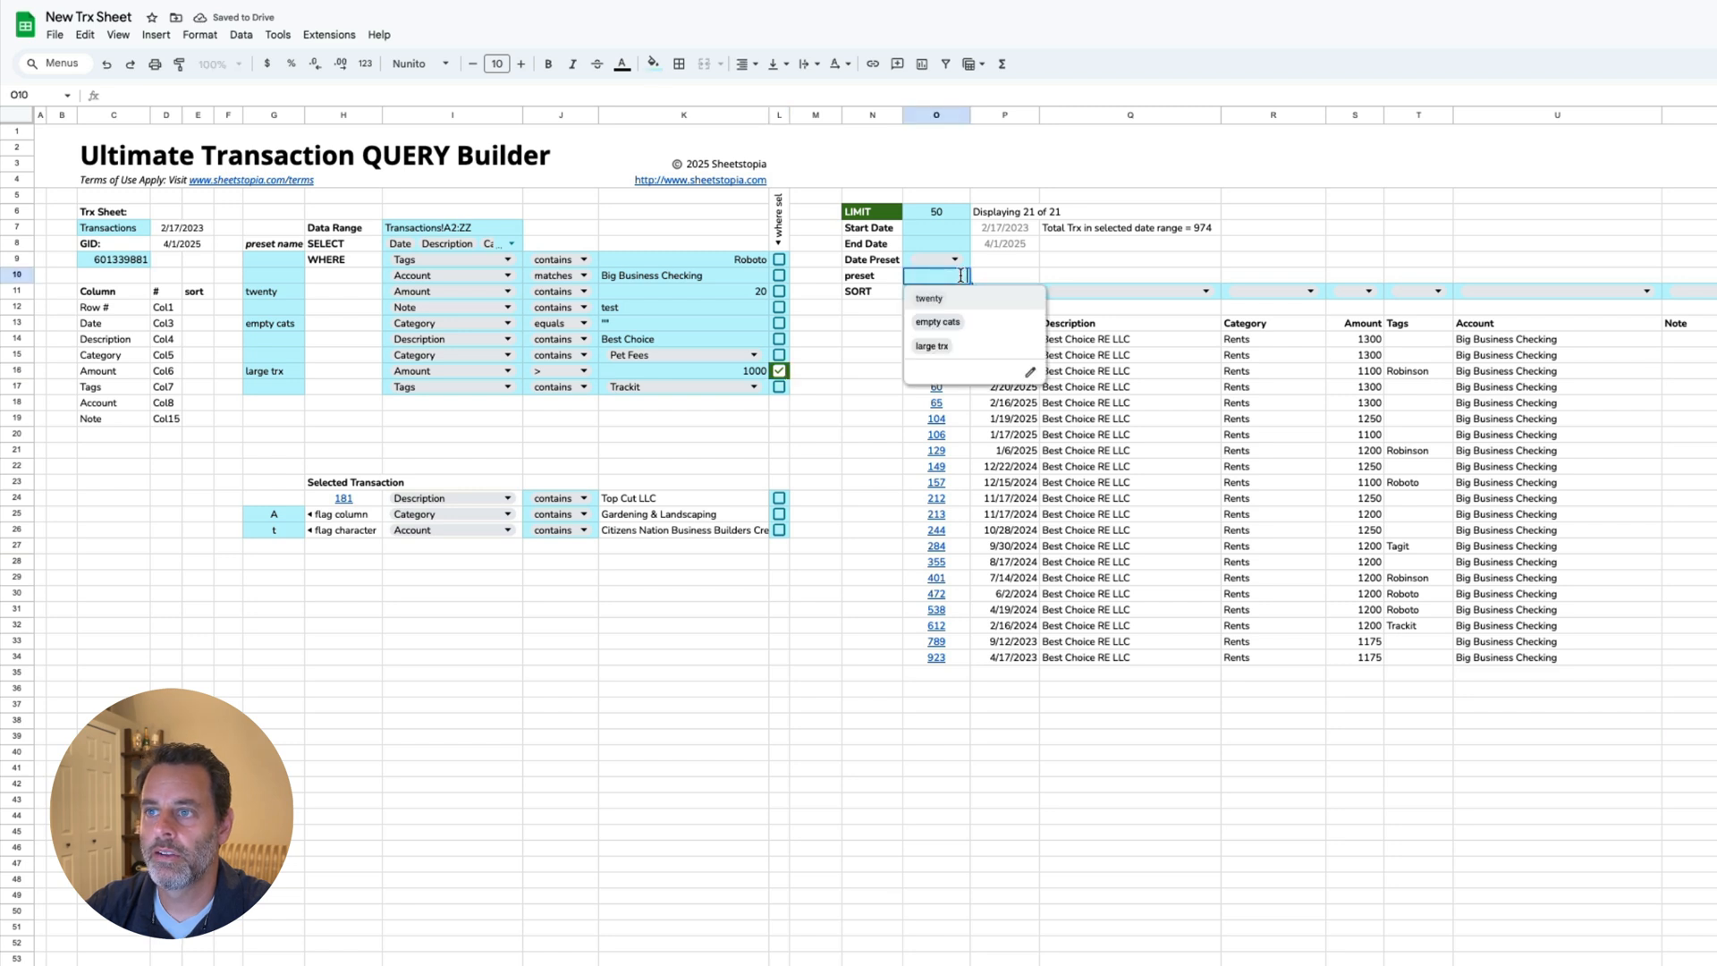
left_click(933, 346)
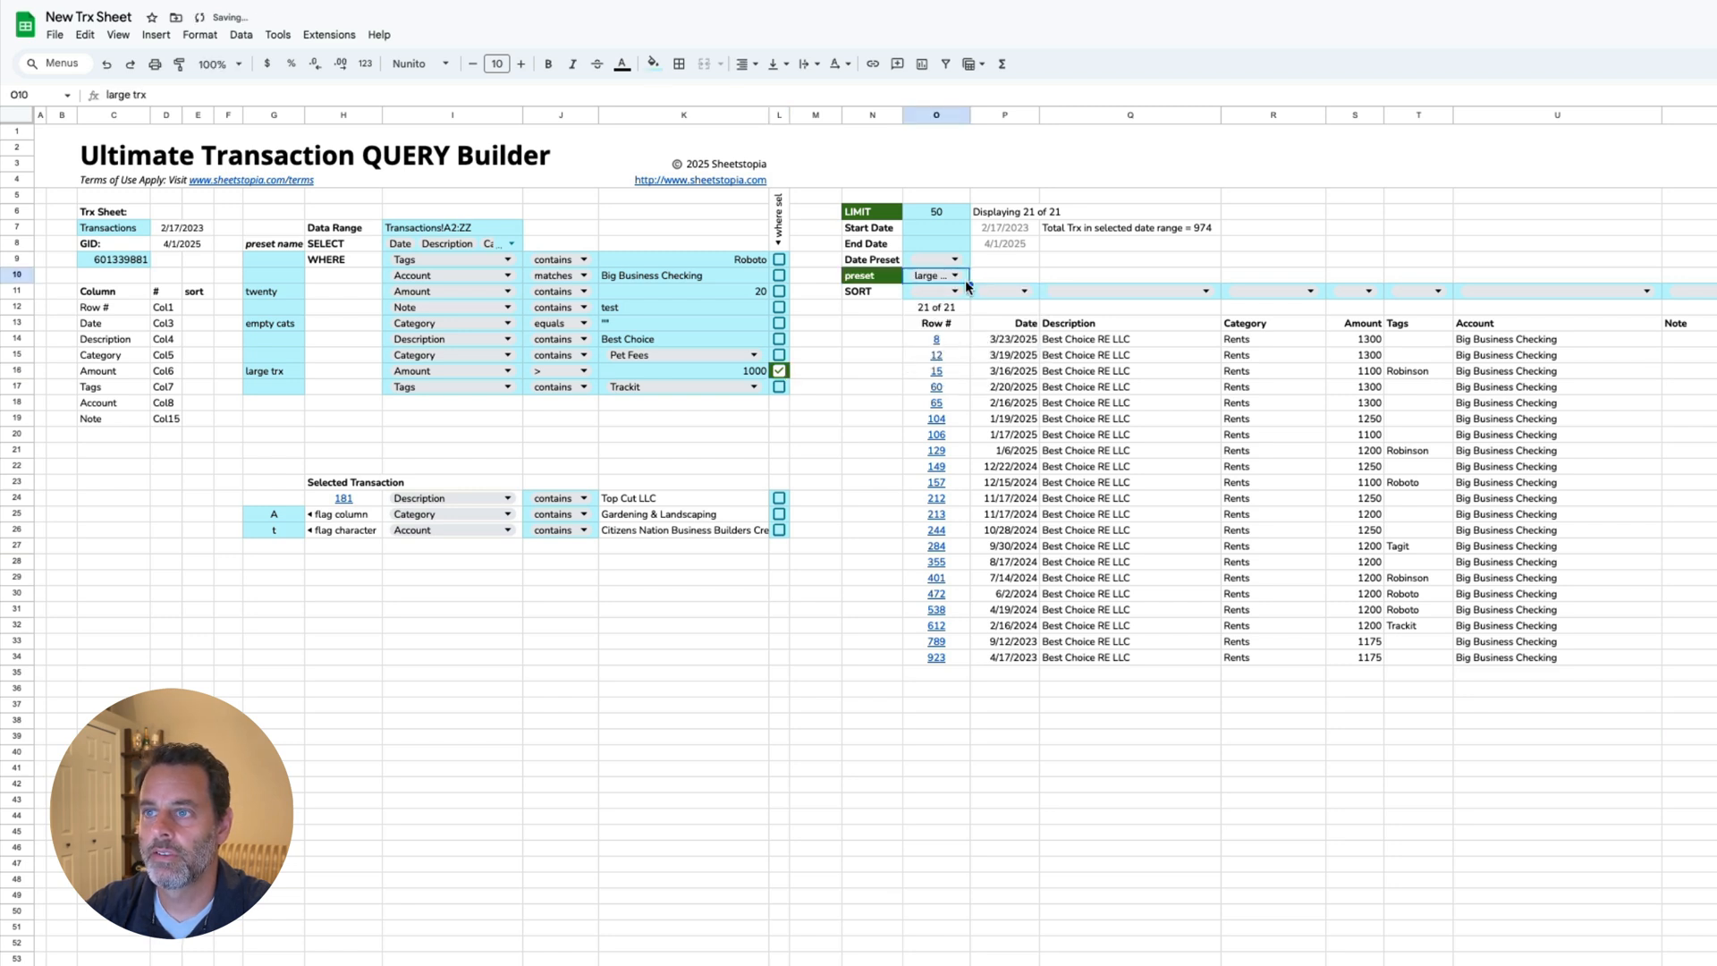
key("Delete")
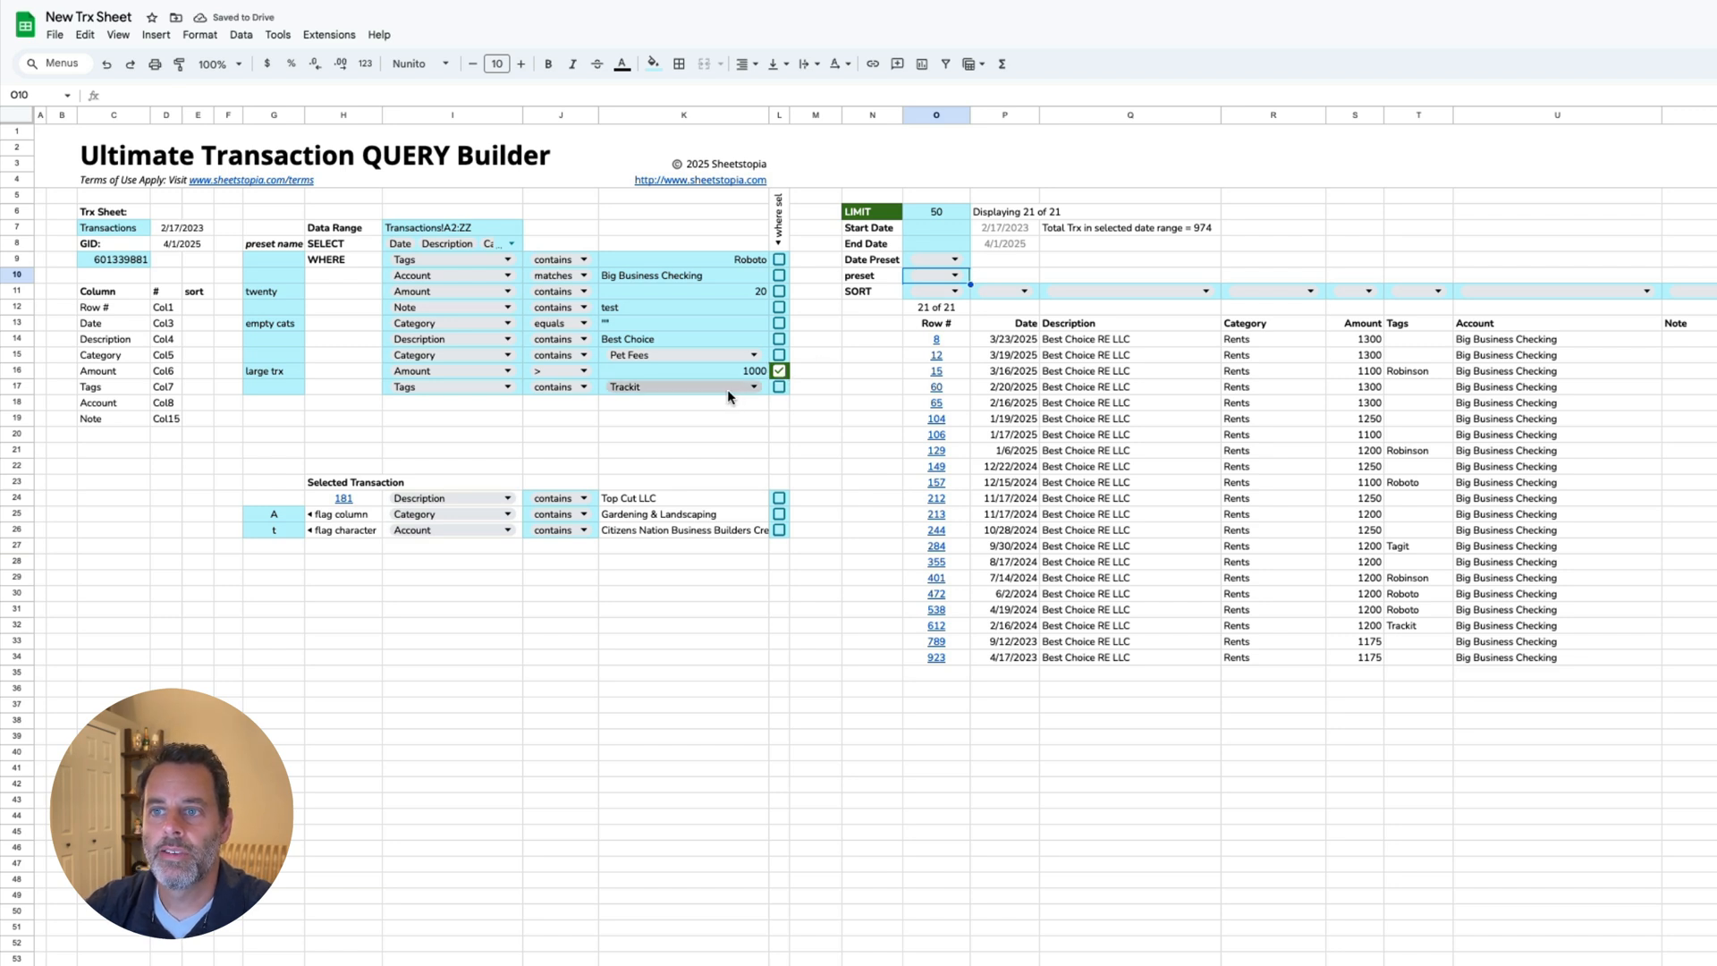
Step: Set the Tags condition in row 17 to Robinson and enable it alongside the Amount > 1000 condition
double_click(752, 388)
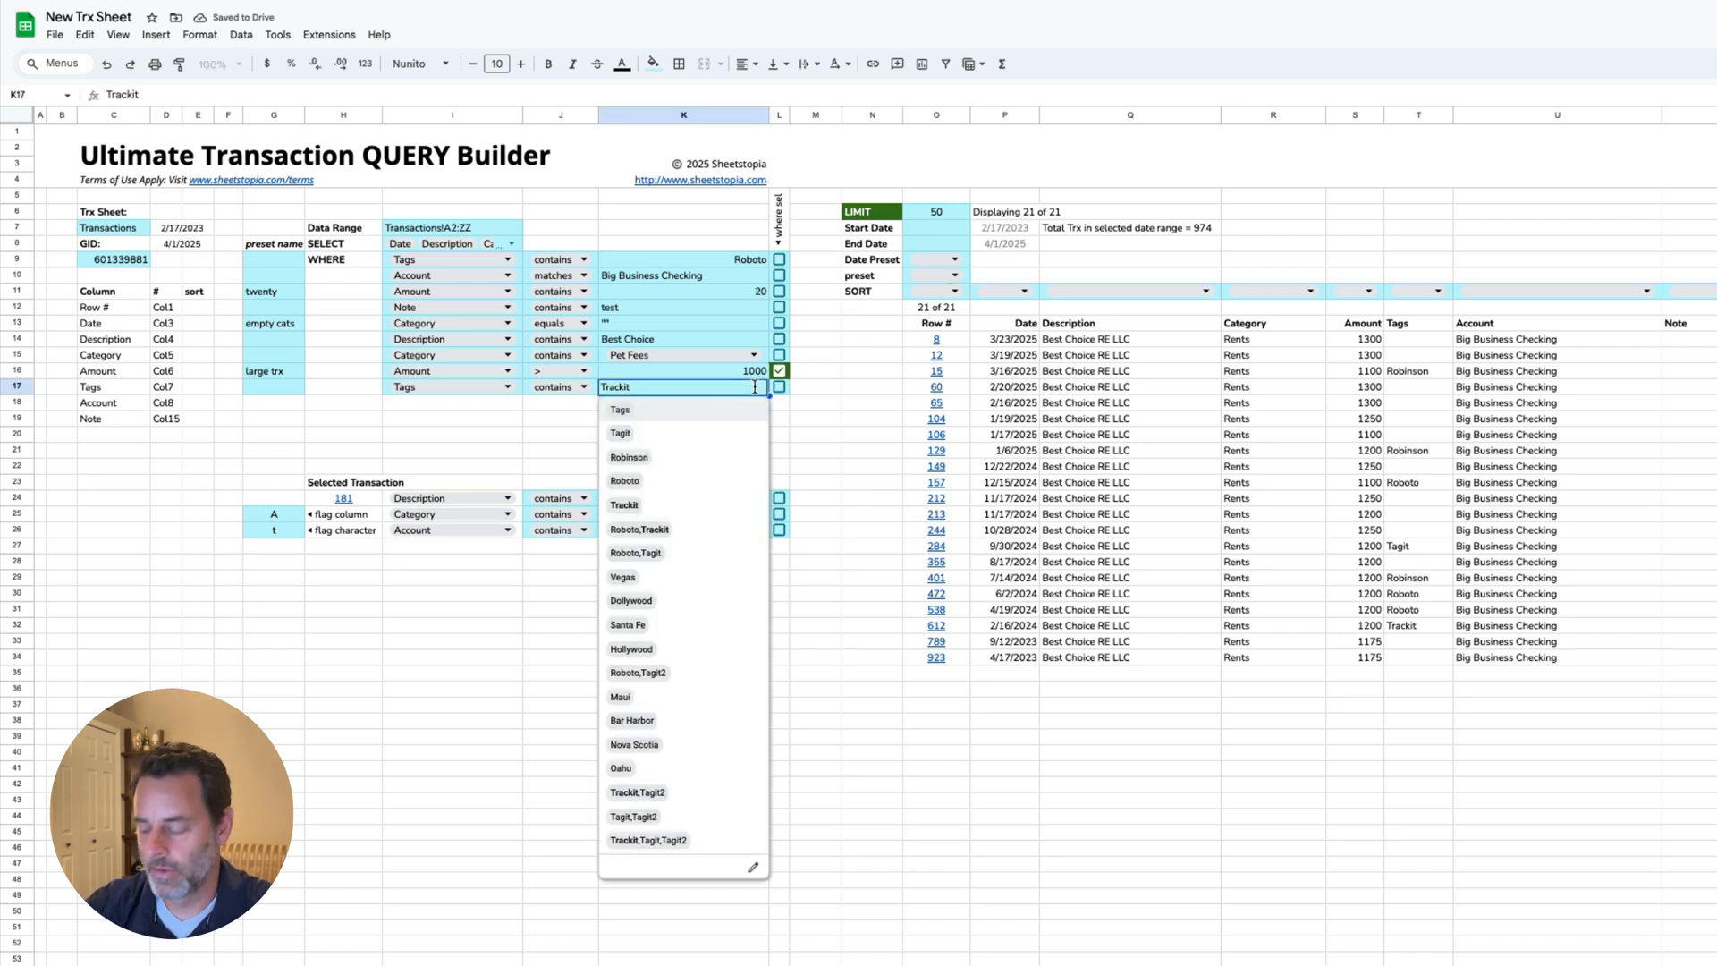
key("BackSpace")
key("BackSpace")
key("BackSpace")
key("BackSpace")
key("BackSpace")
key("BackSpace")
type("Robin")
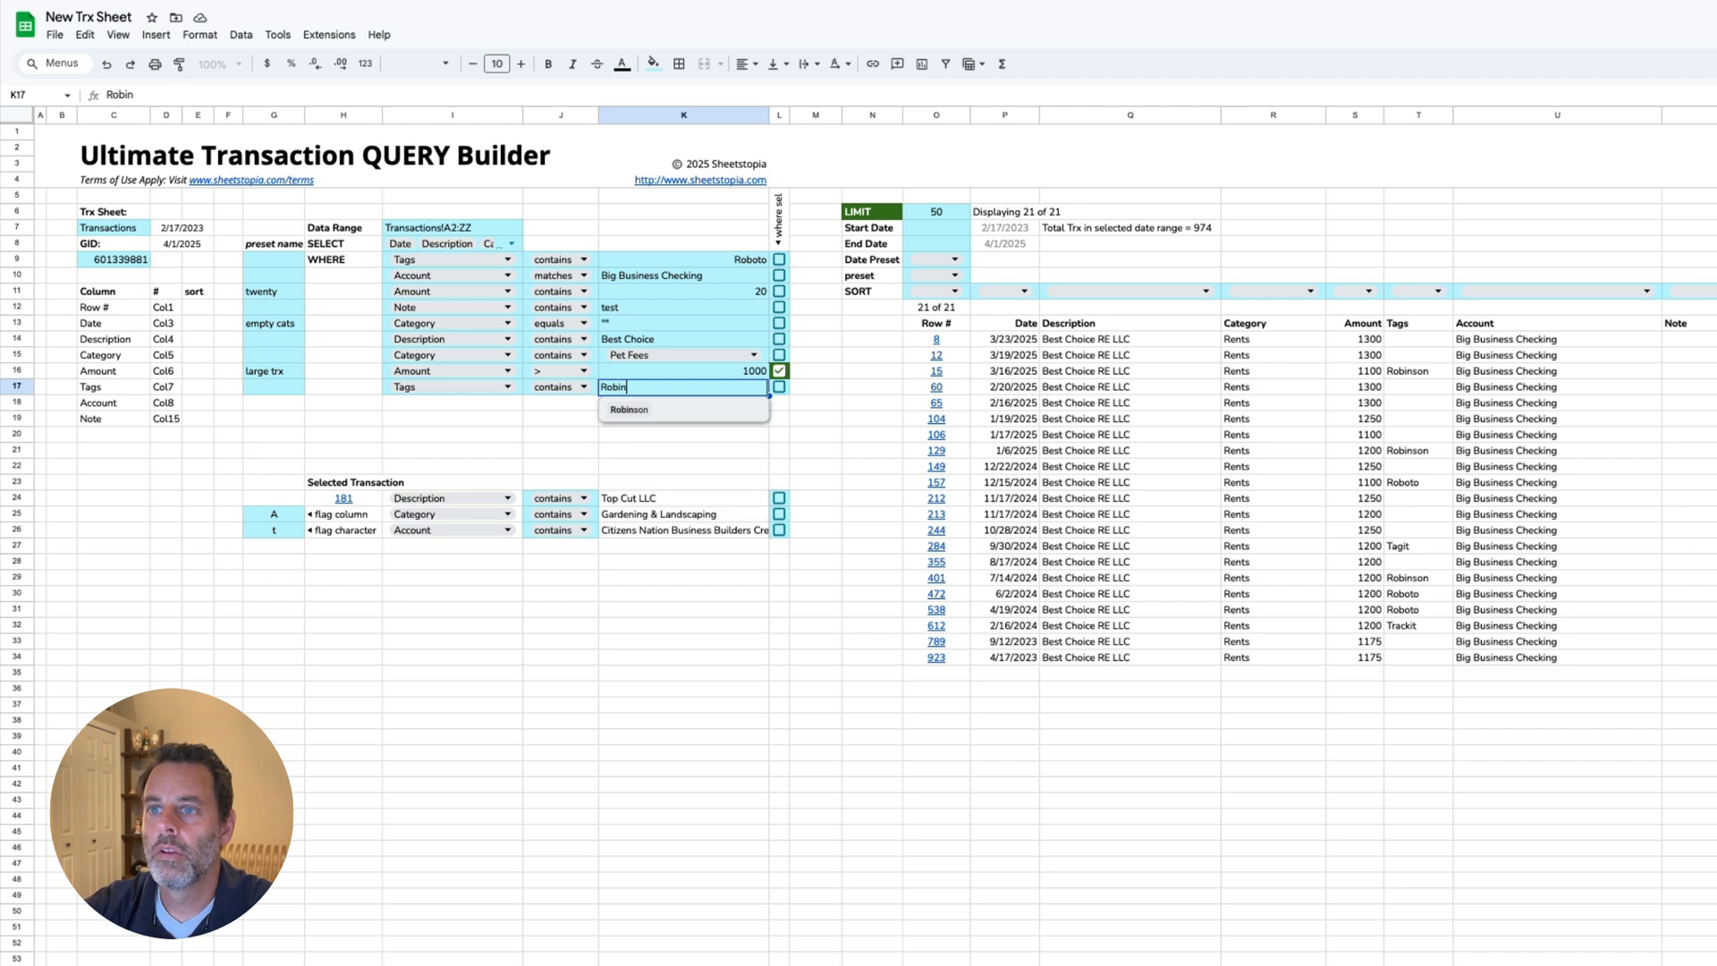
key("Return")
left_click(779, 386)
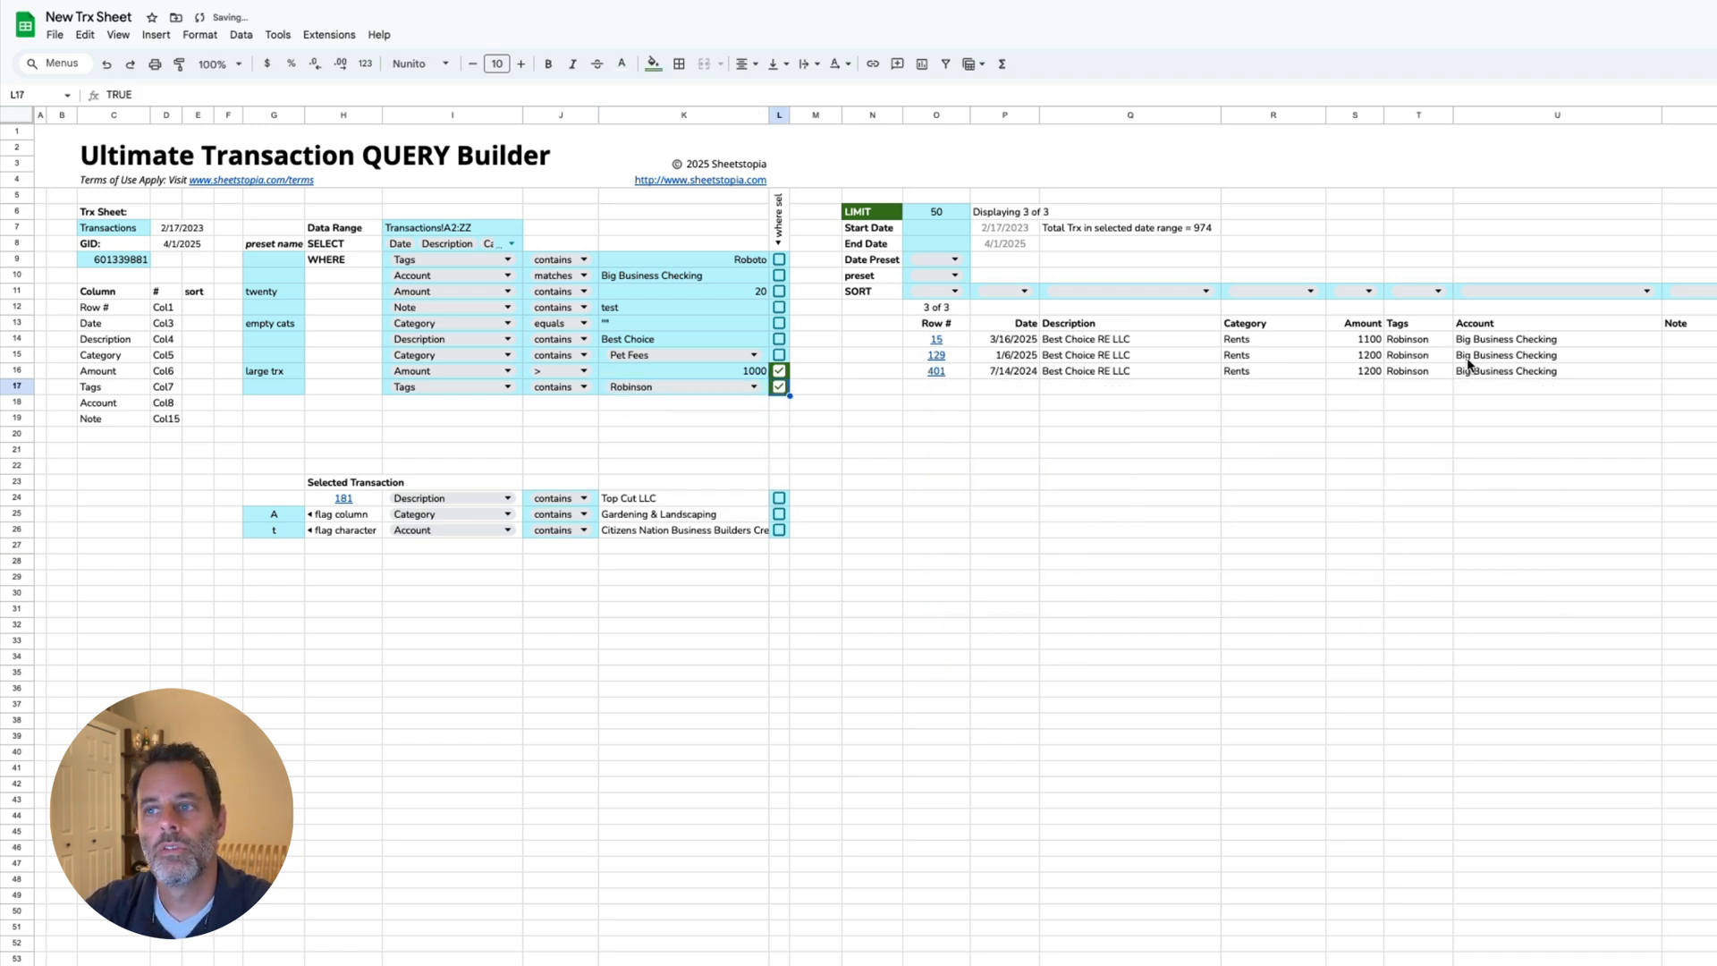
mouse_move(960, 341)
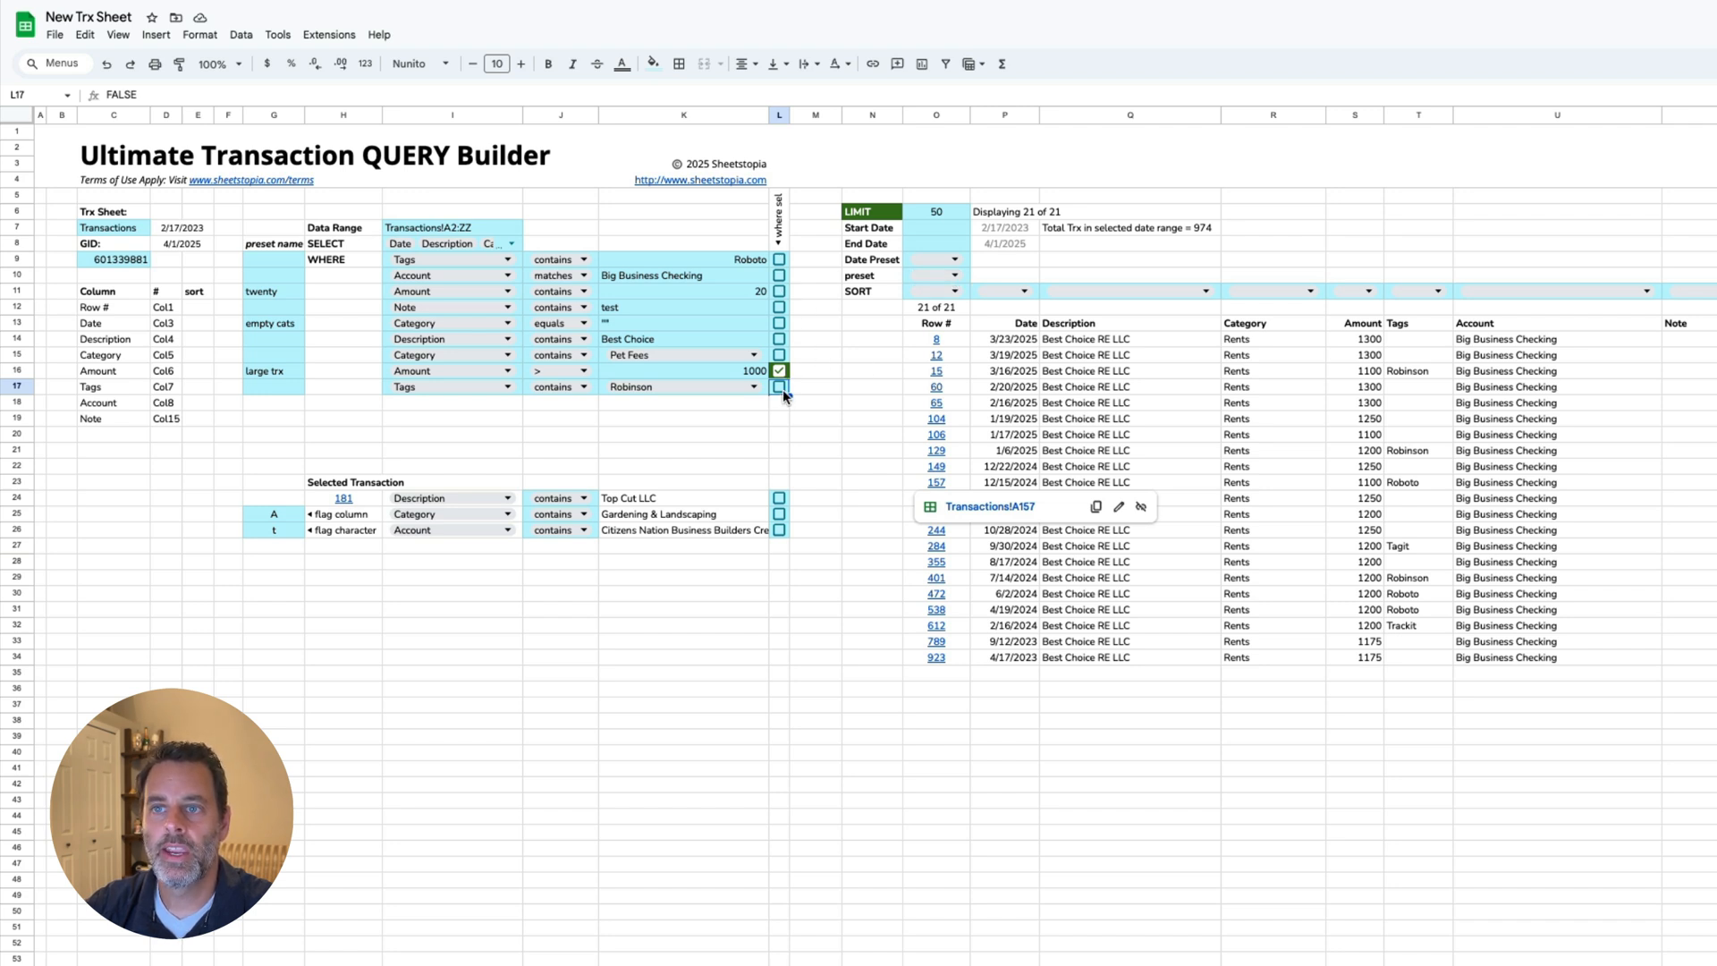
Step: Enable the three Selected Transaction conditions in rows 24 to 26 and disable the Amount > 1000 condition in row 16
left_click_drag(787, 497, 787, 529)
key("space")
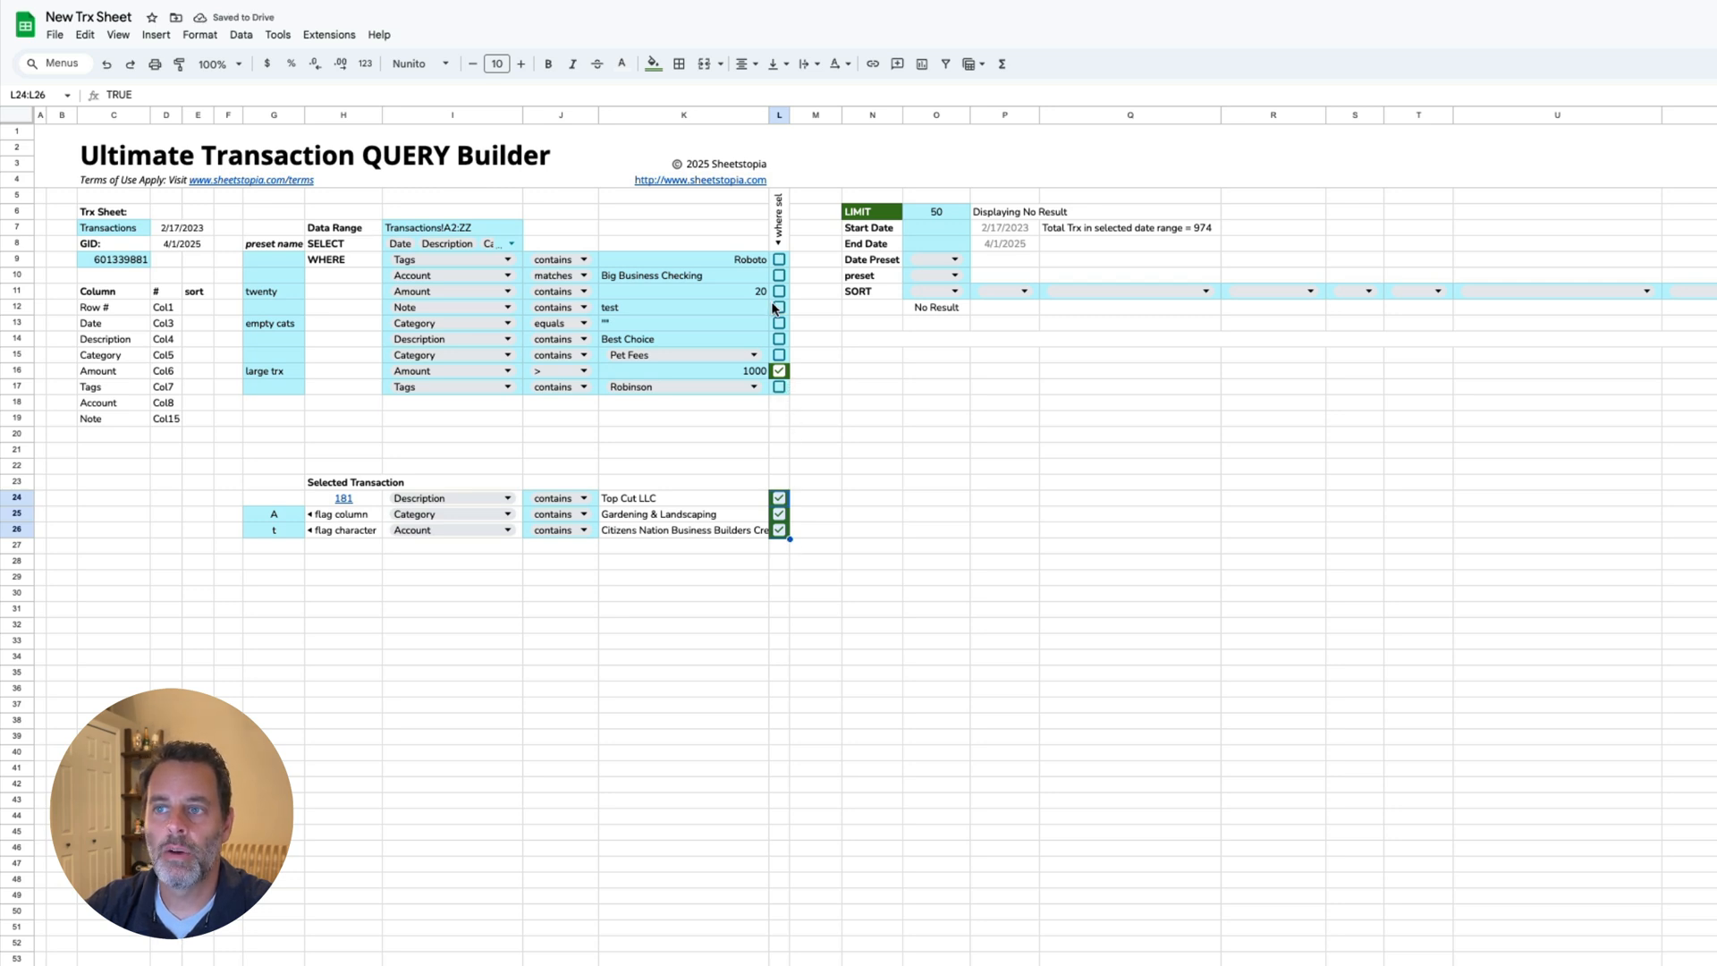
left_click(779, 371)
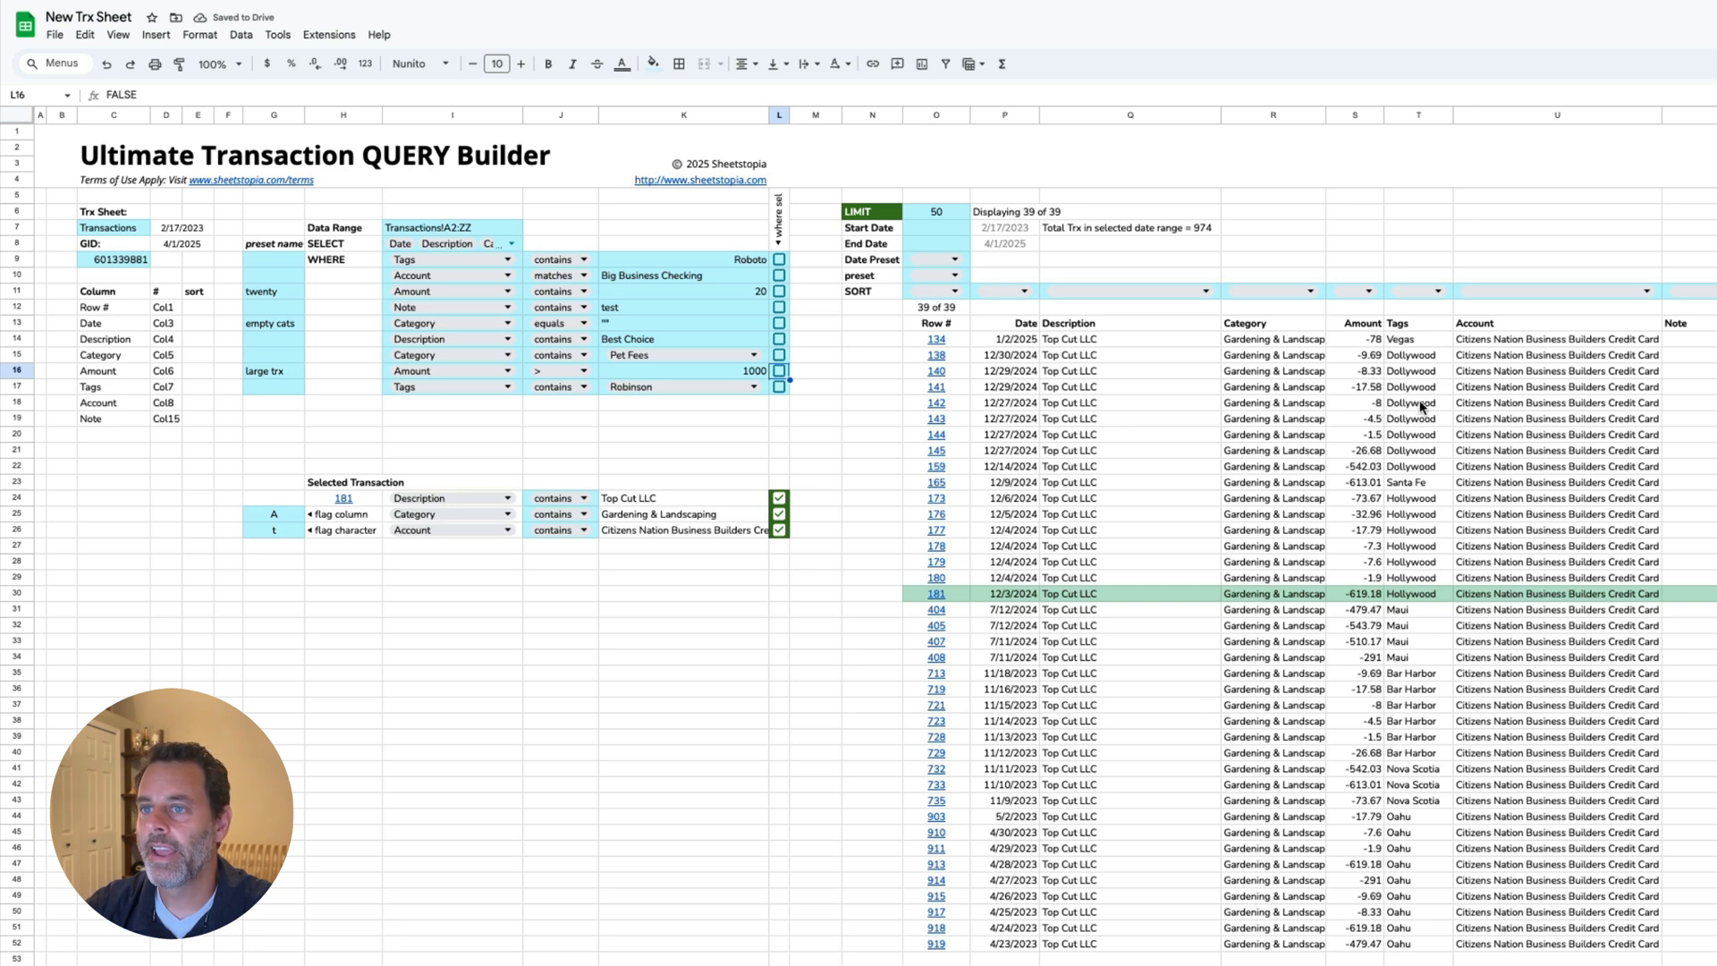
Step: Set the Tags condition in row 17 to Dollywood and enable it together with the Selected Transaction conditions
left_click(756, 388)
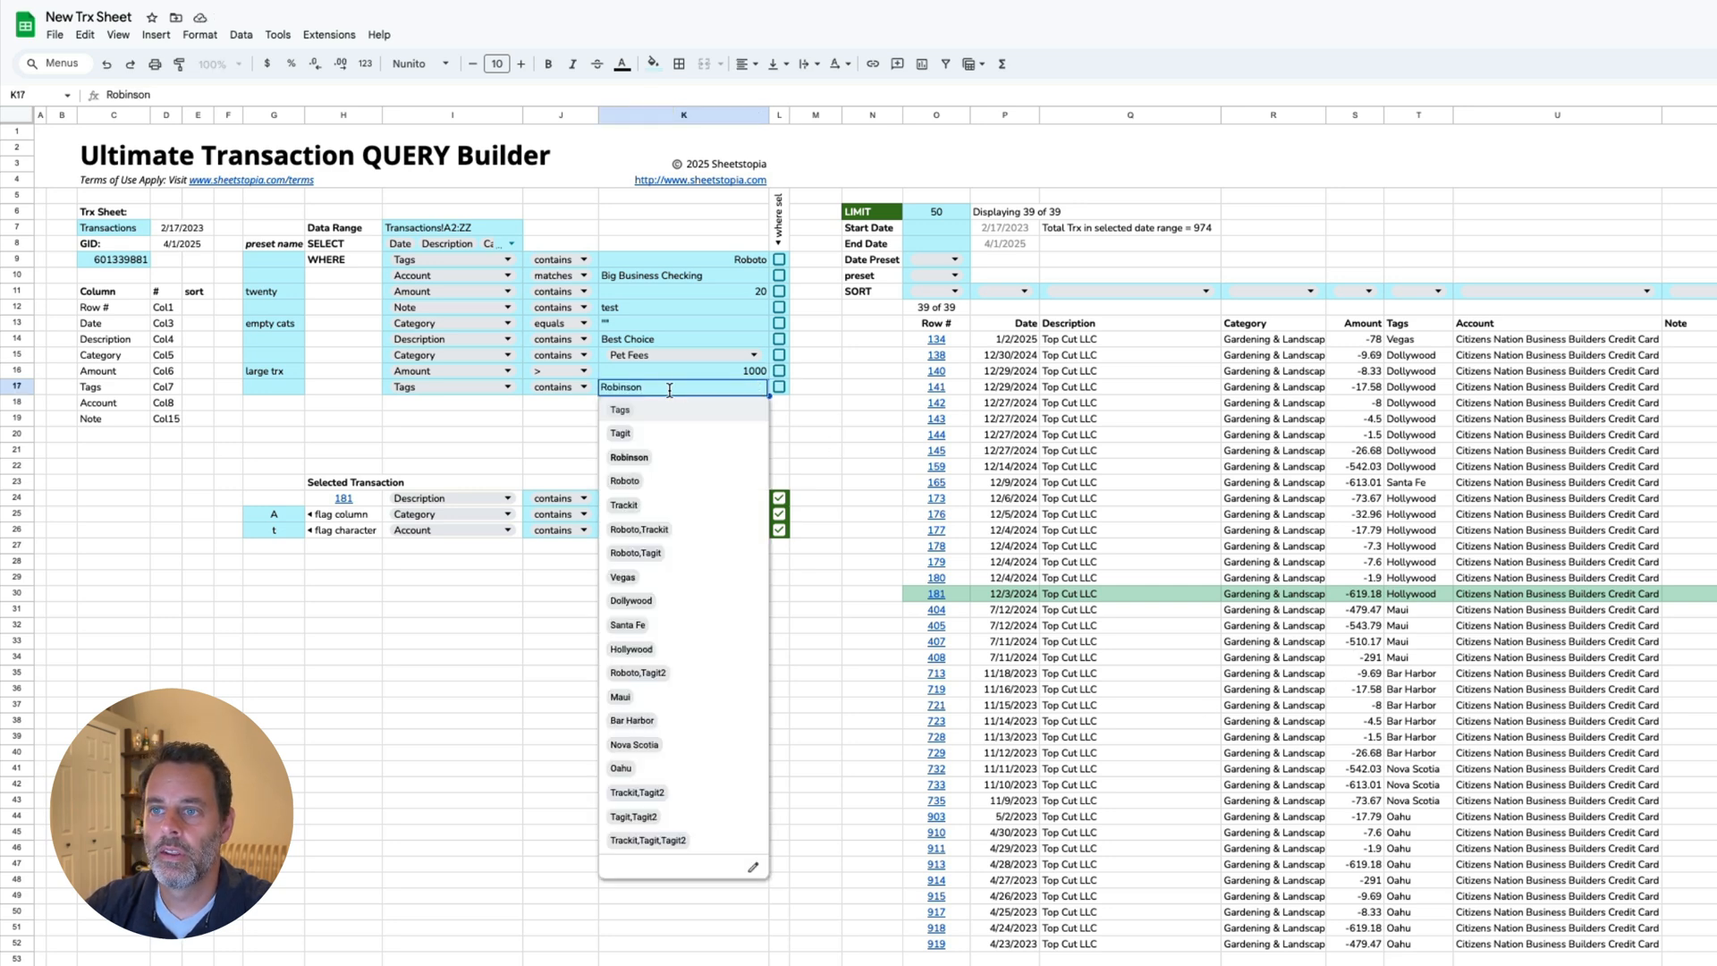
left_click_drag(669, 390, 498, 391)
type("Dollywood")
key("Return")
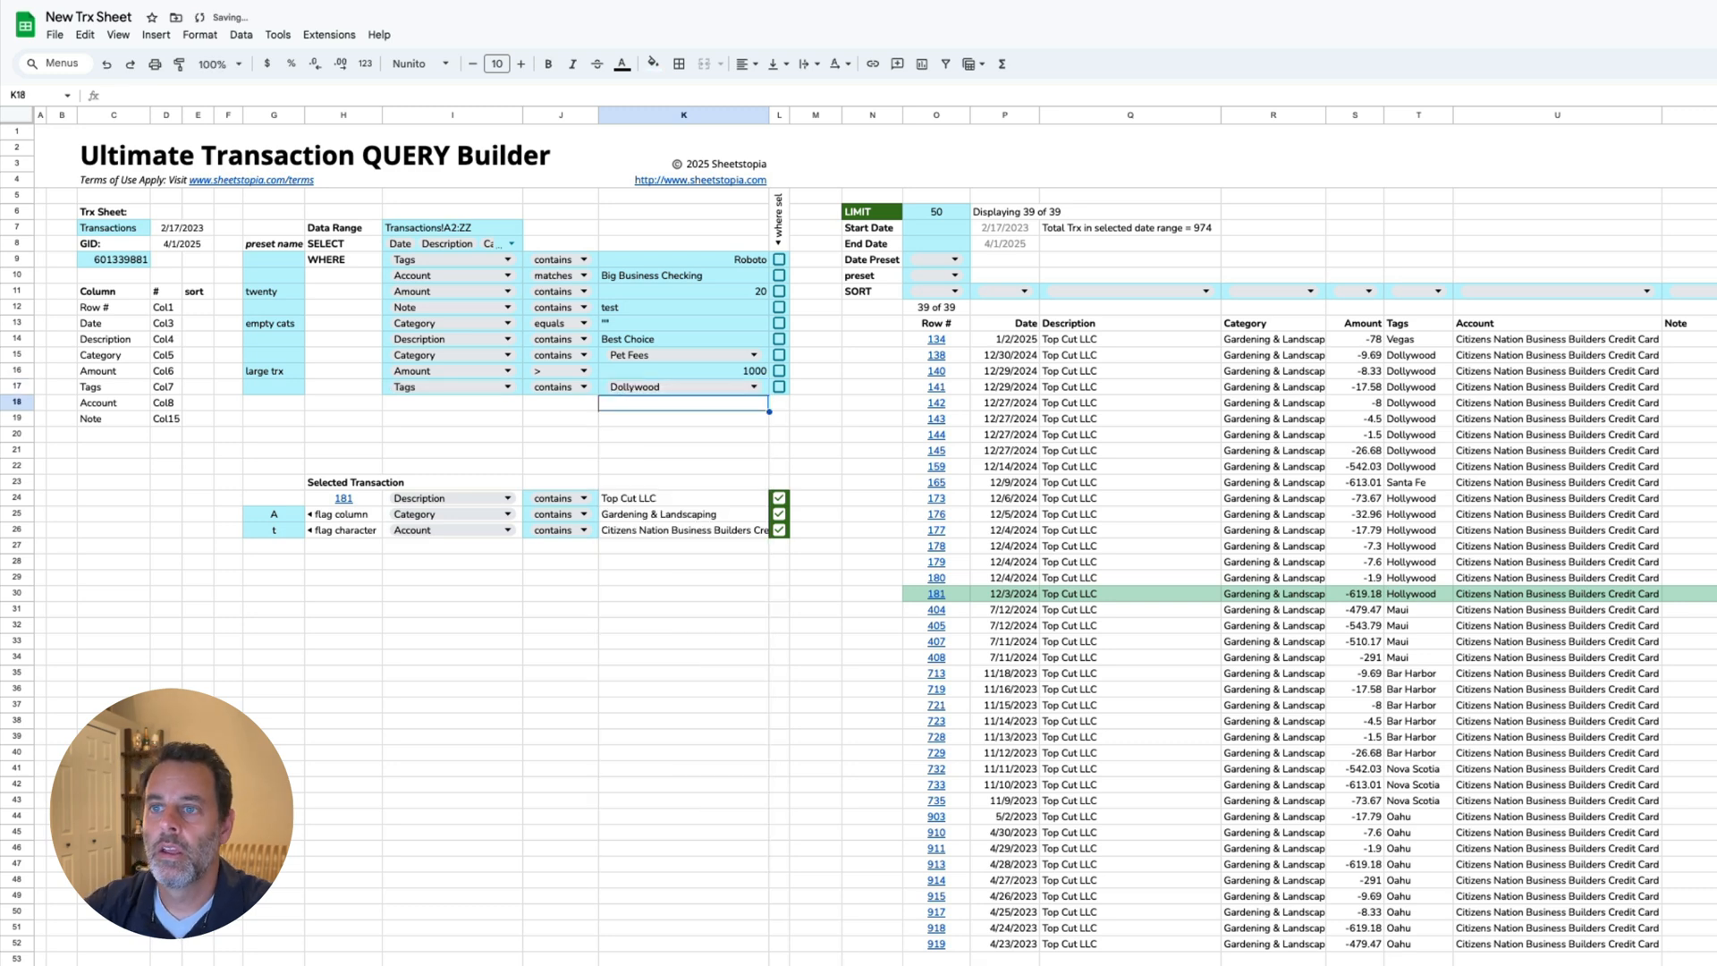
left_click(780, 385)
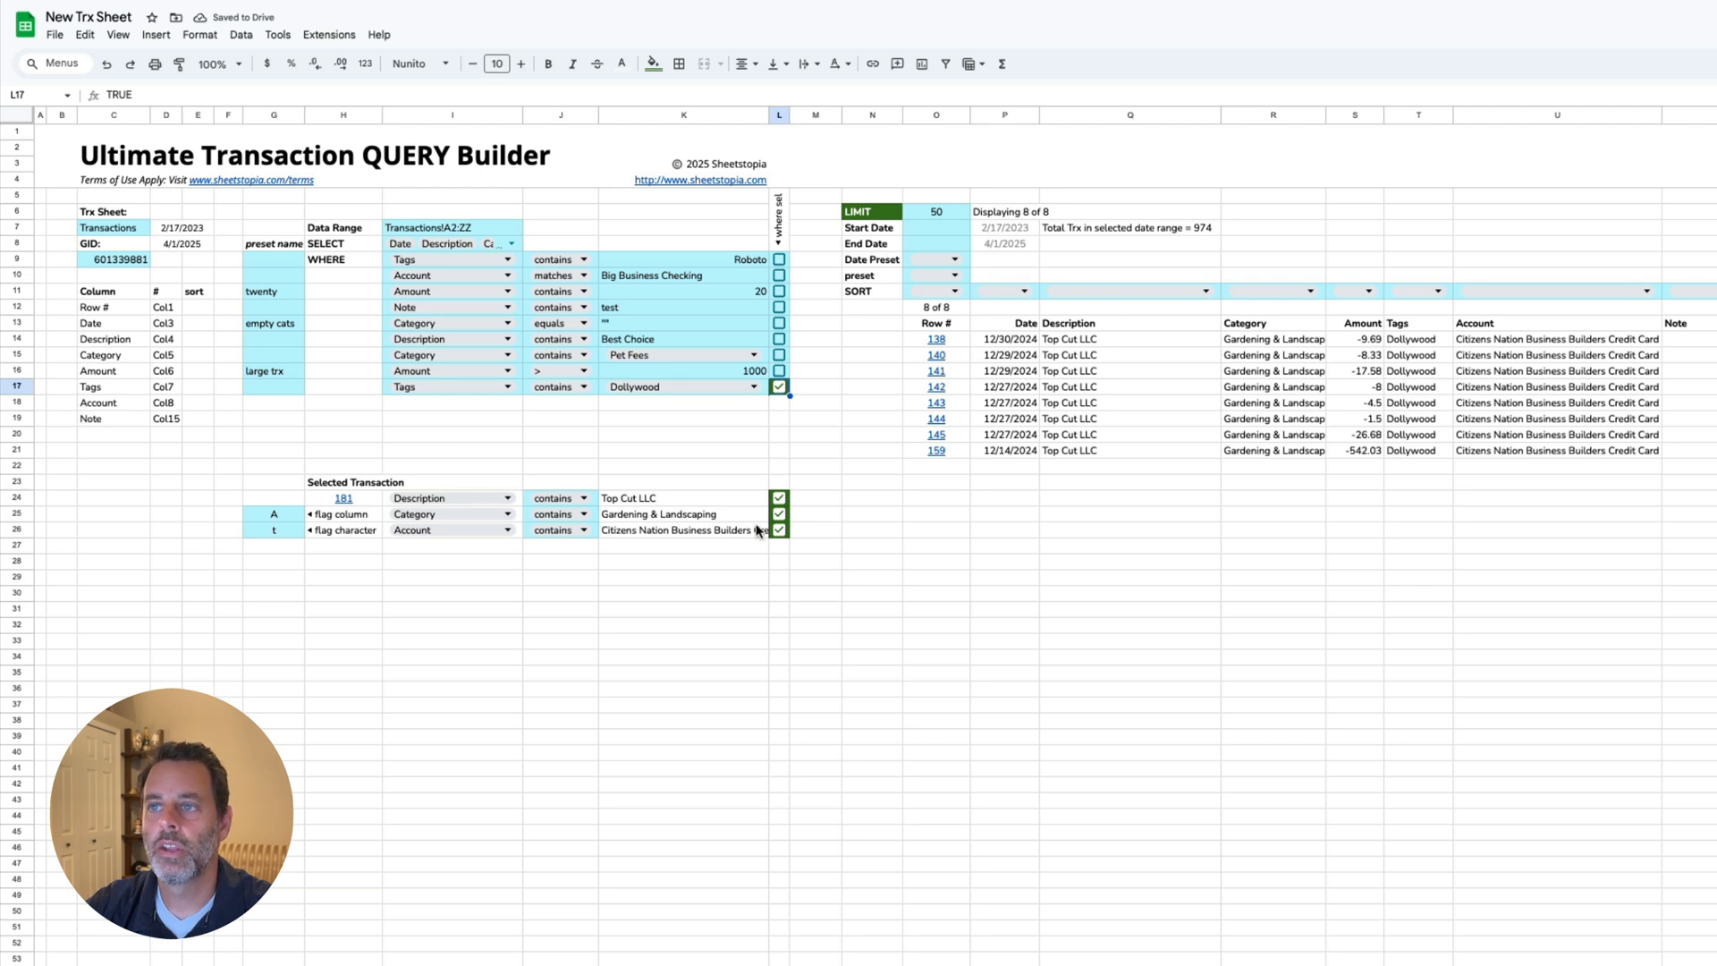
mouse_move(941, 349)
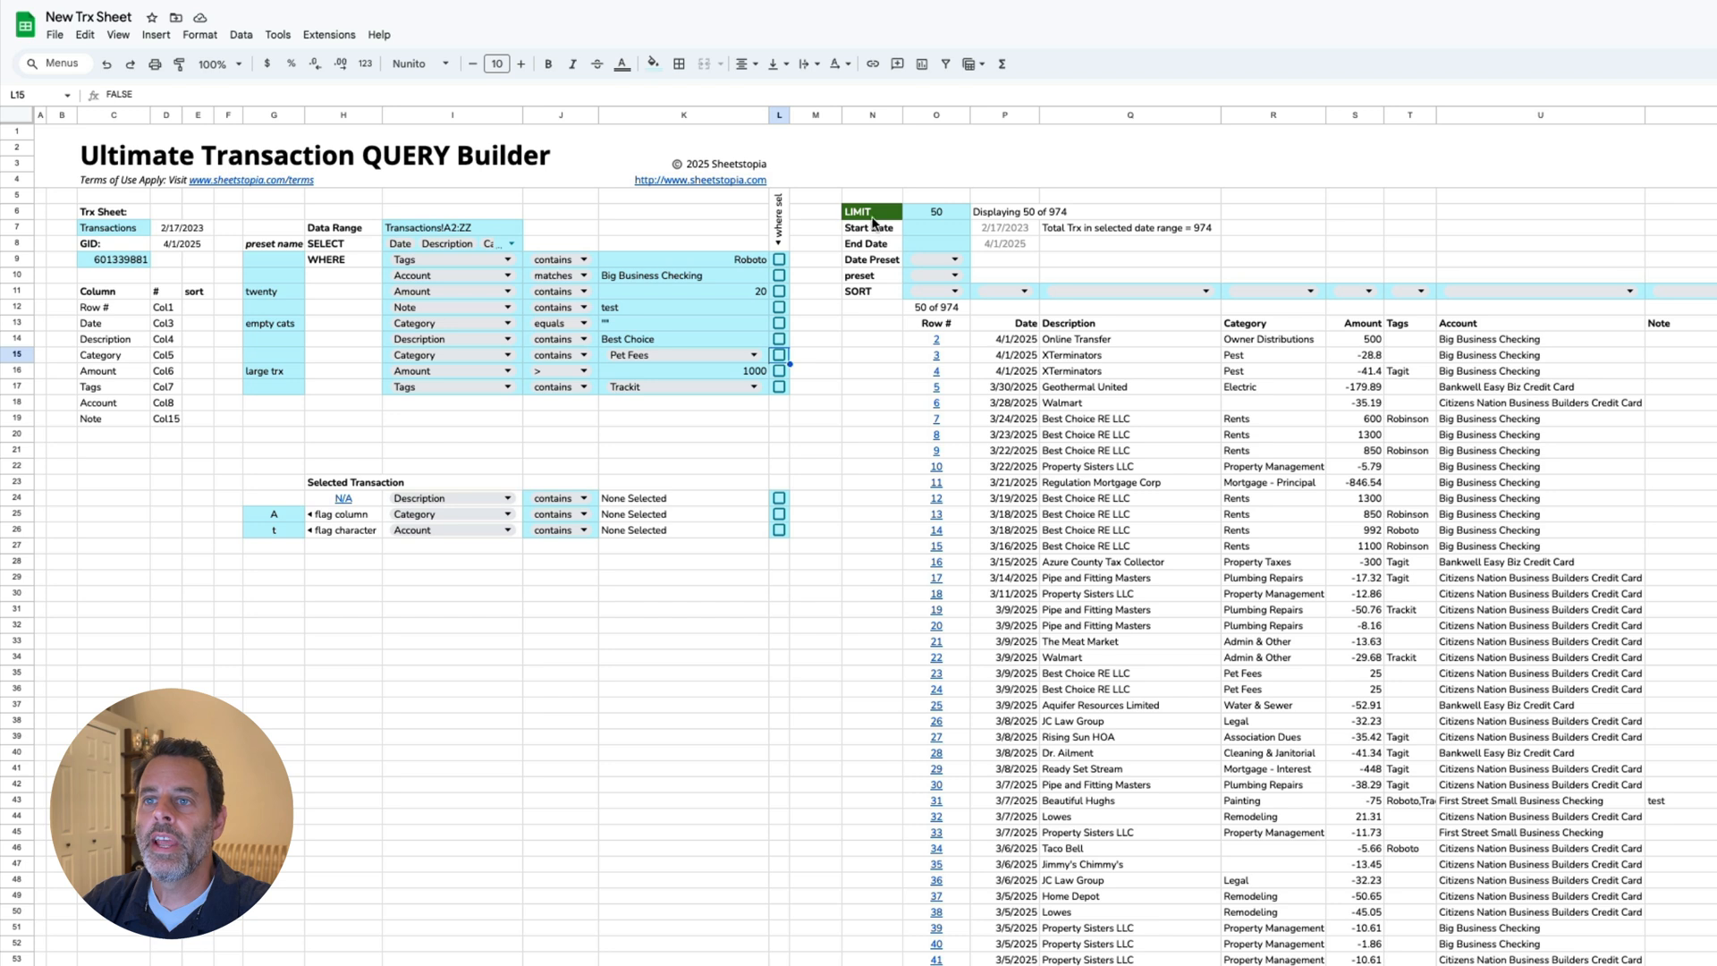
Step: Examine the LIMIT setting against the full list of returned rows, and the total transactions for the selected date range
left_click(943, 214)
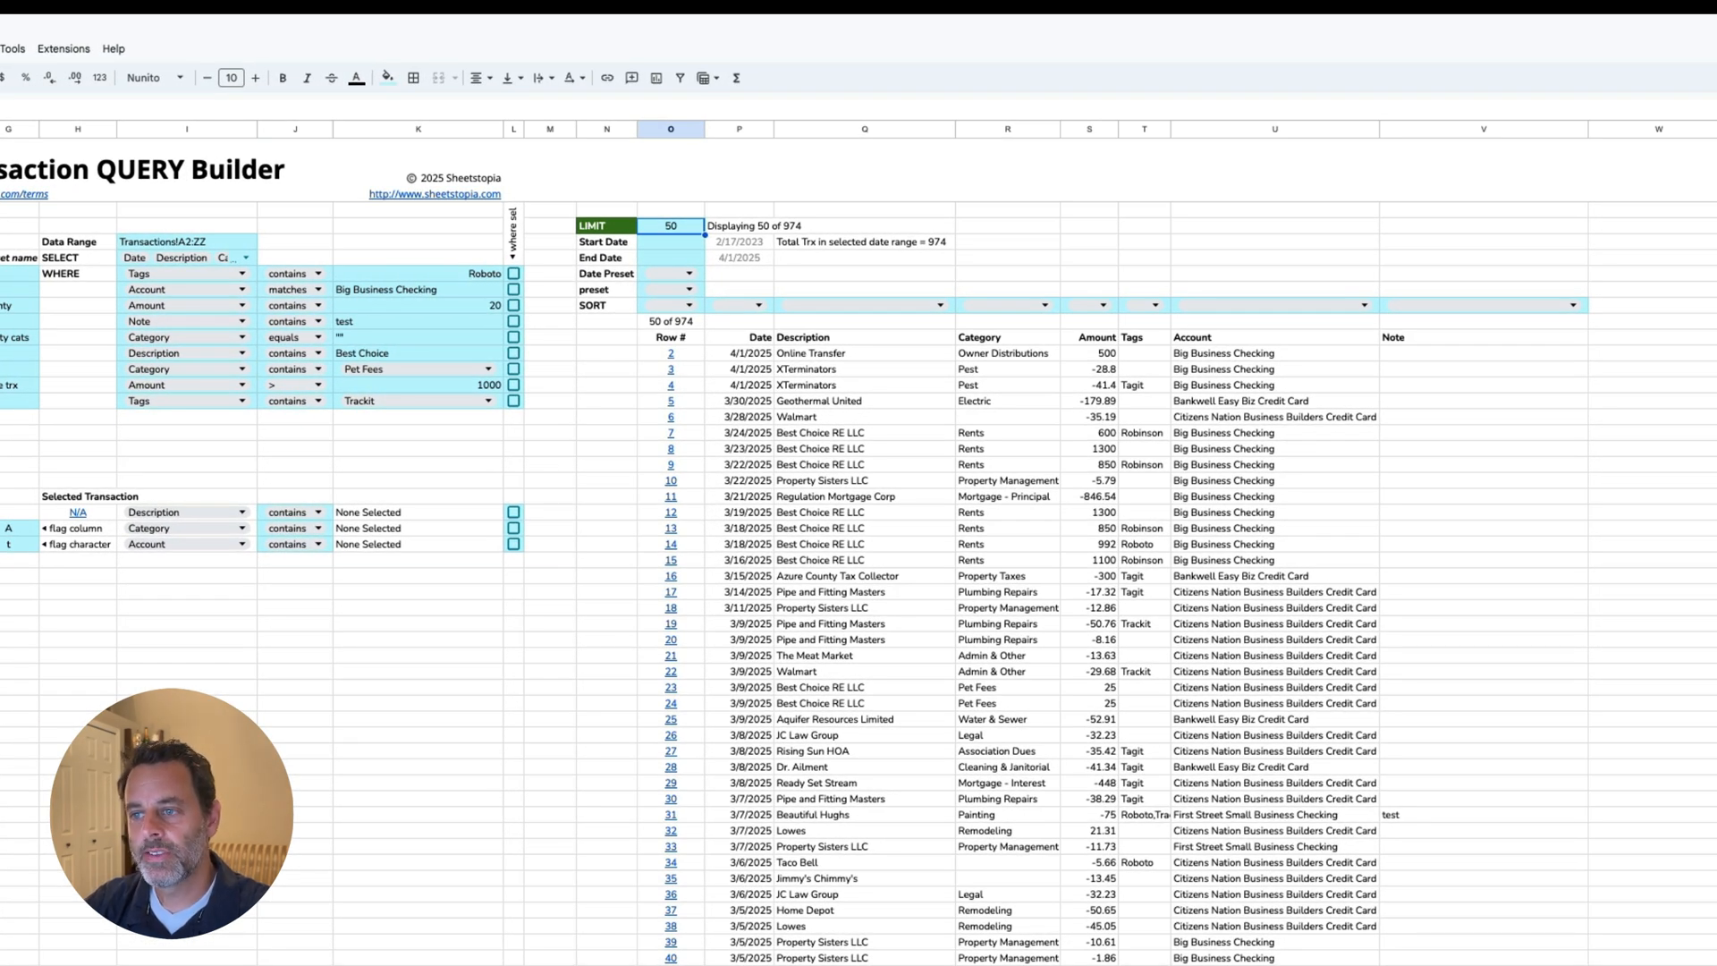
scroll(859, 537, "down", 6)
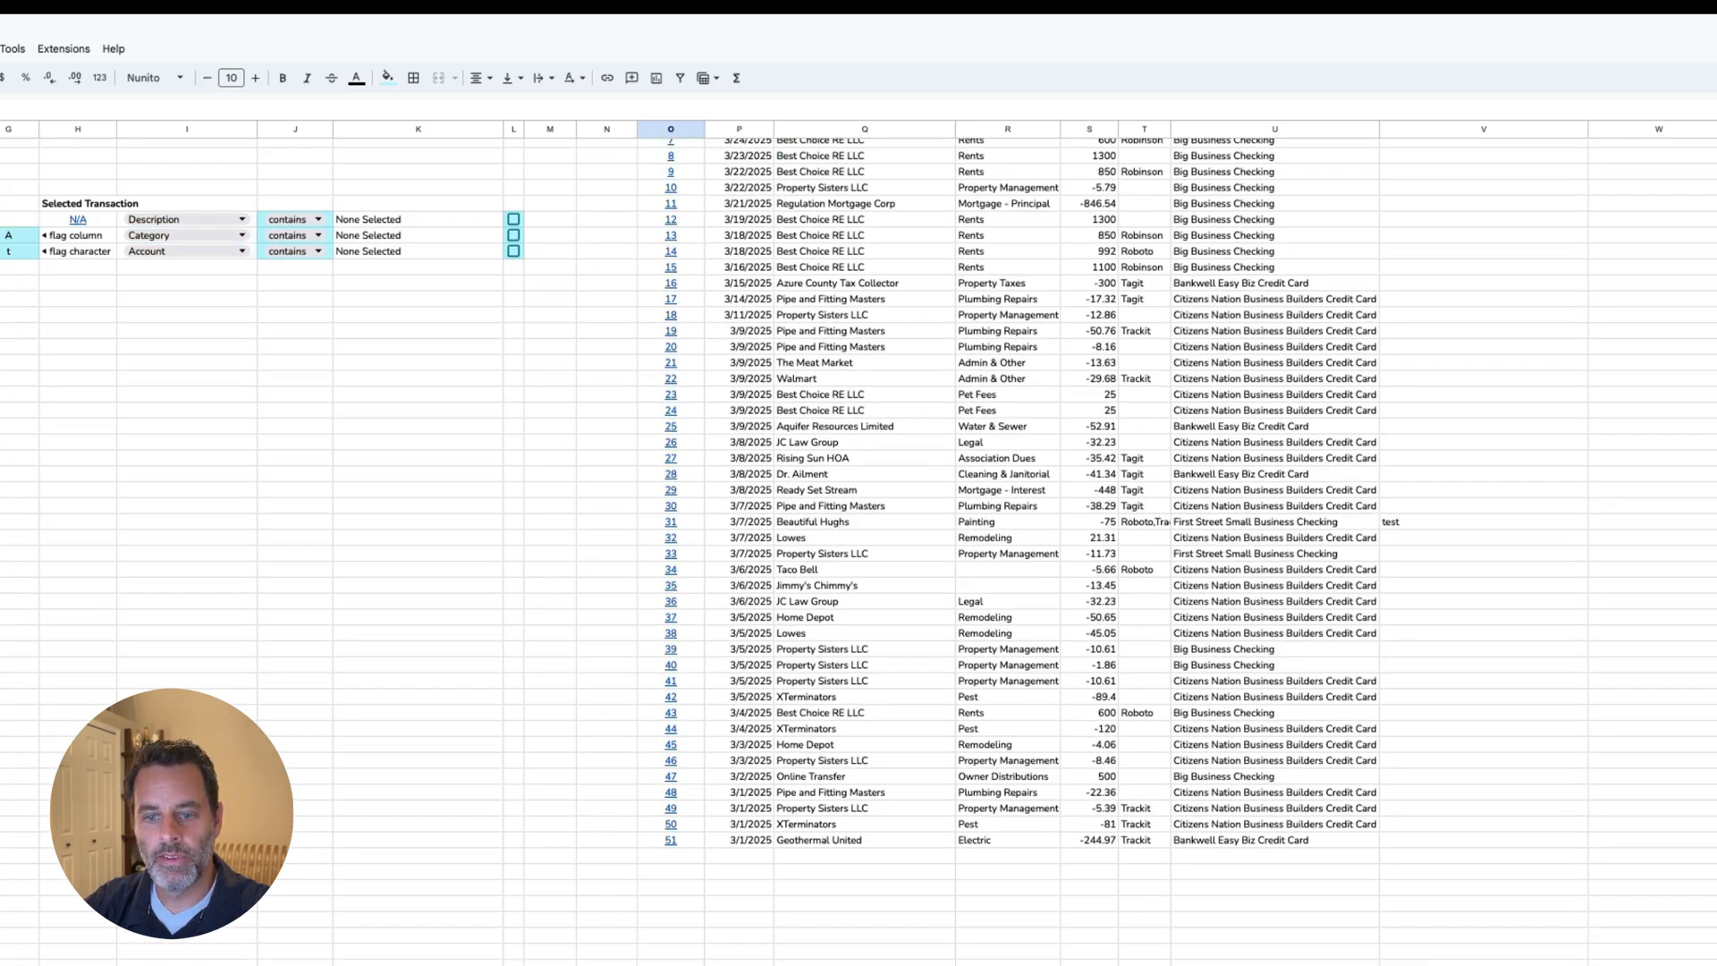
scroll(858, 537, "up", 6)
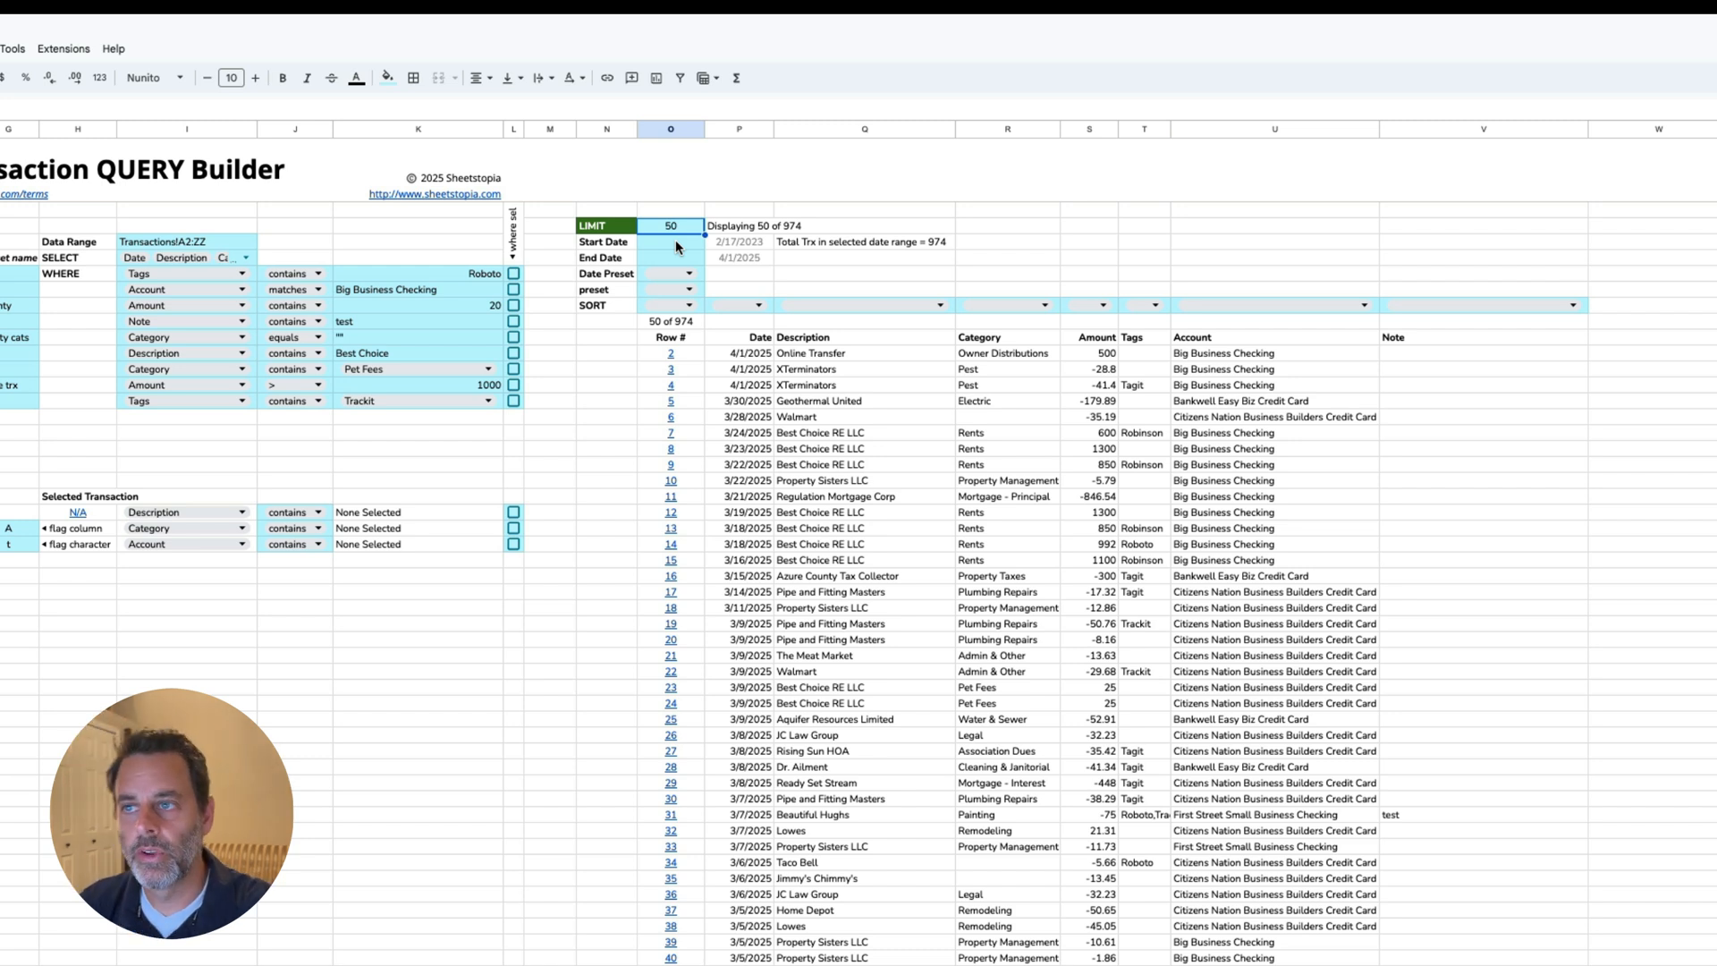
left_click(824, 244)
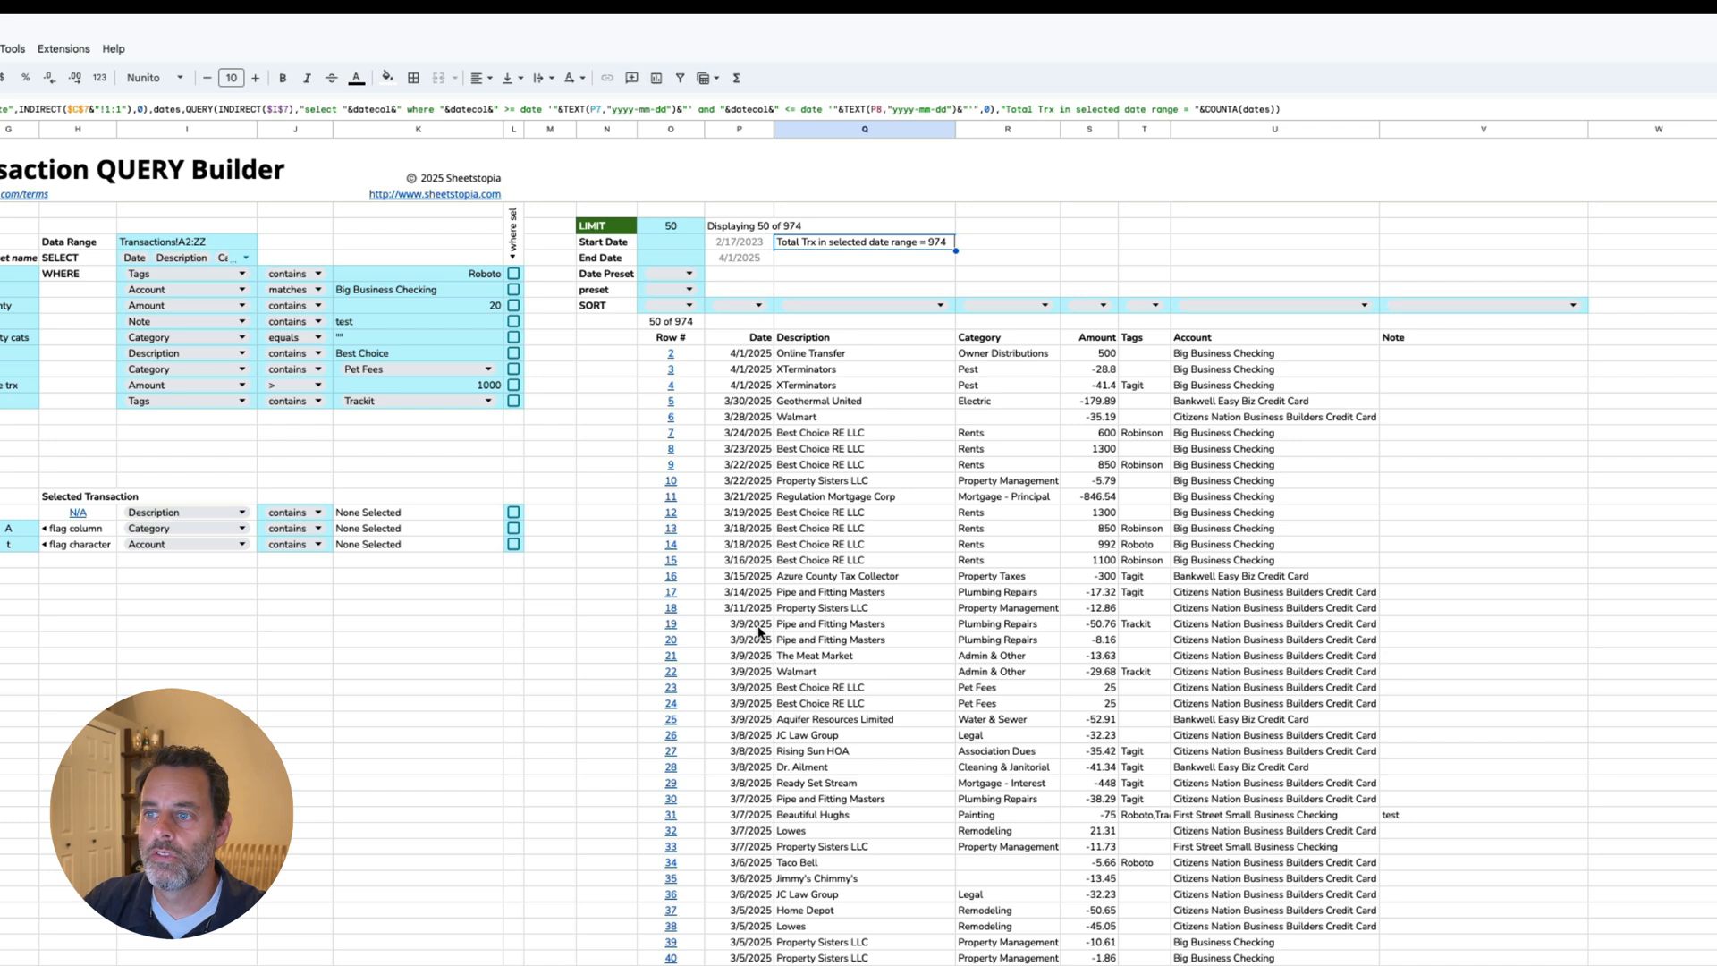
Step: Set the Start Date to 3/1/2025 and the End Date to 3/10/2025
left_click(656, 245)
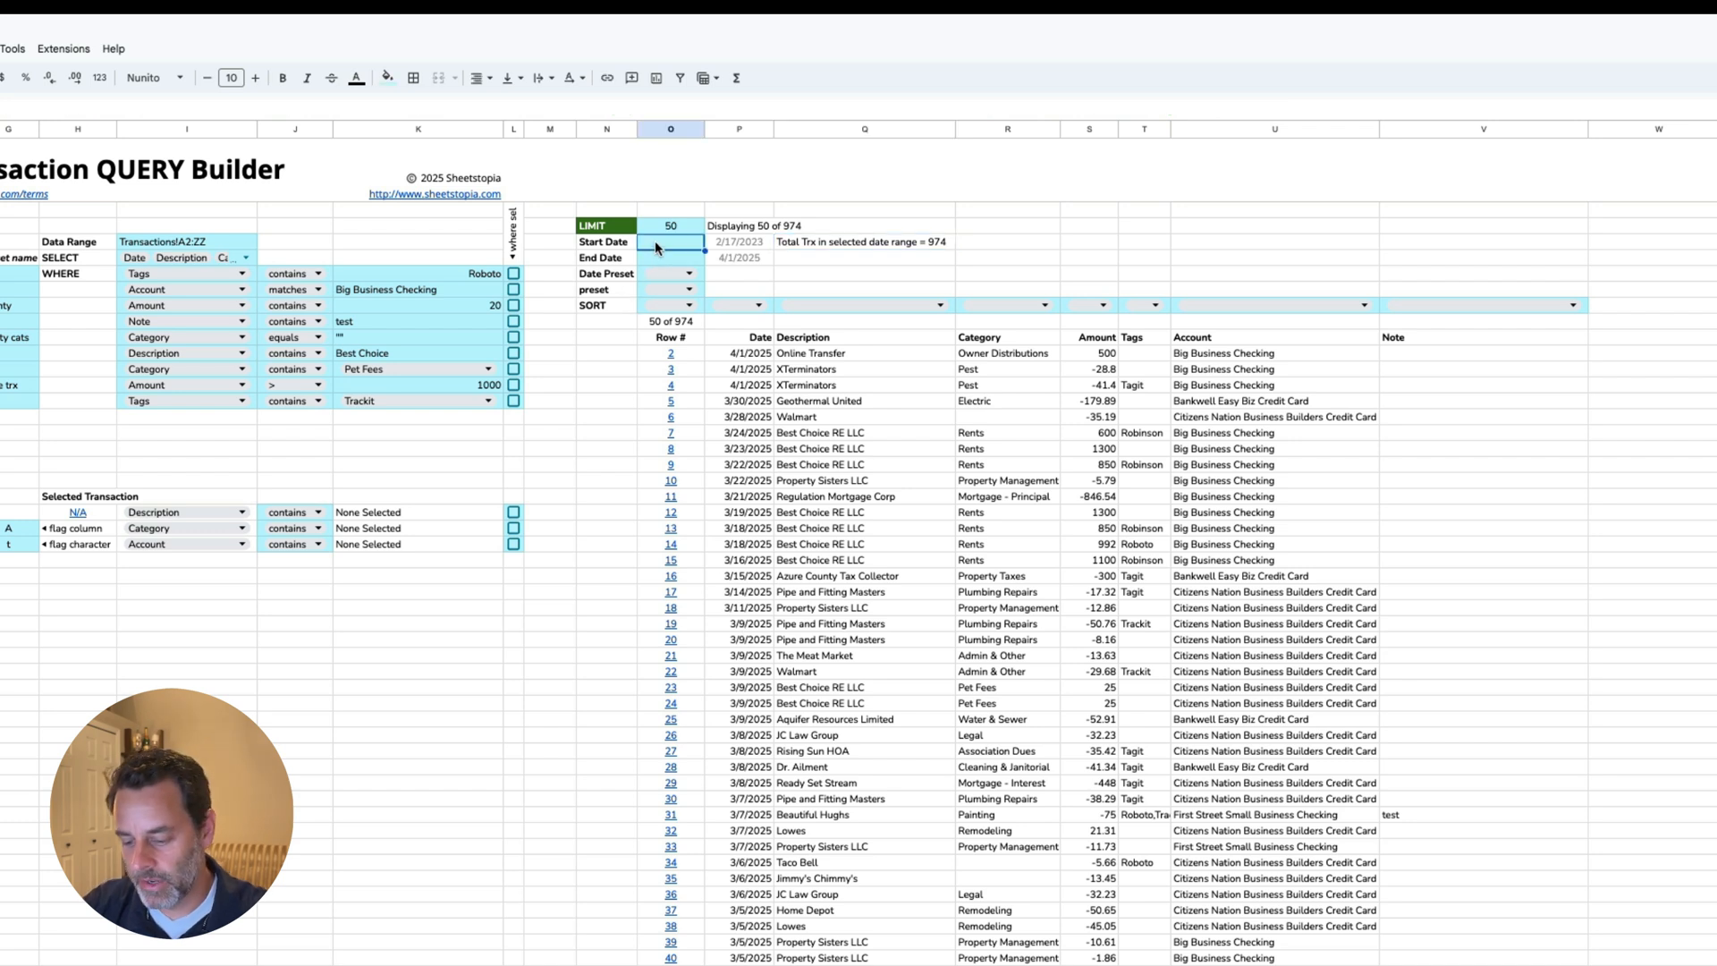
type("3/1/2025")
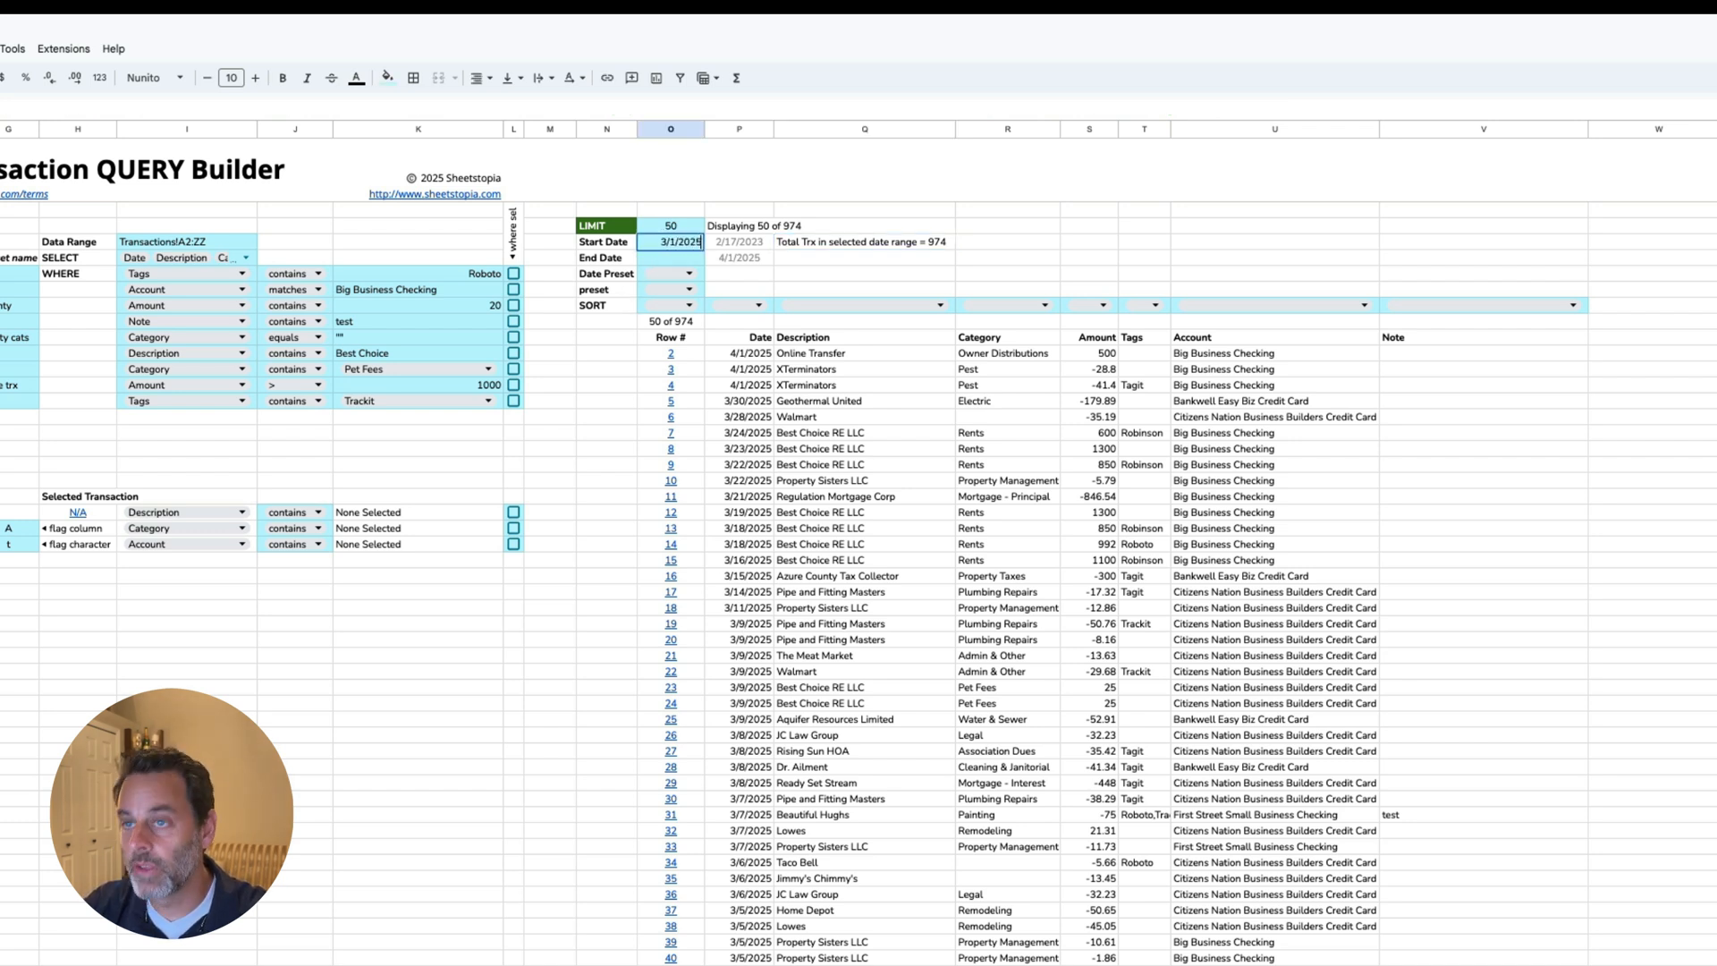
key("Return")
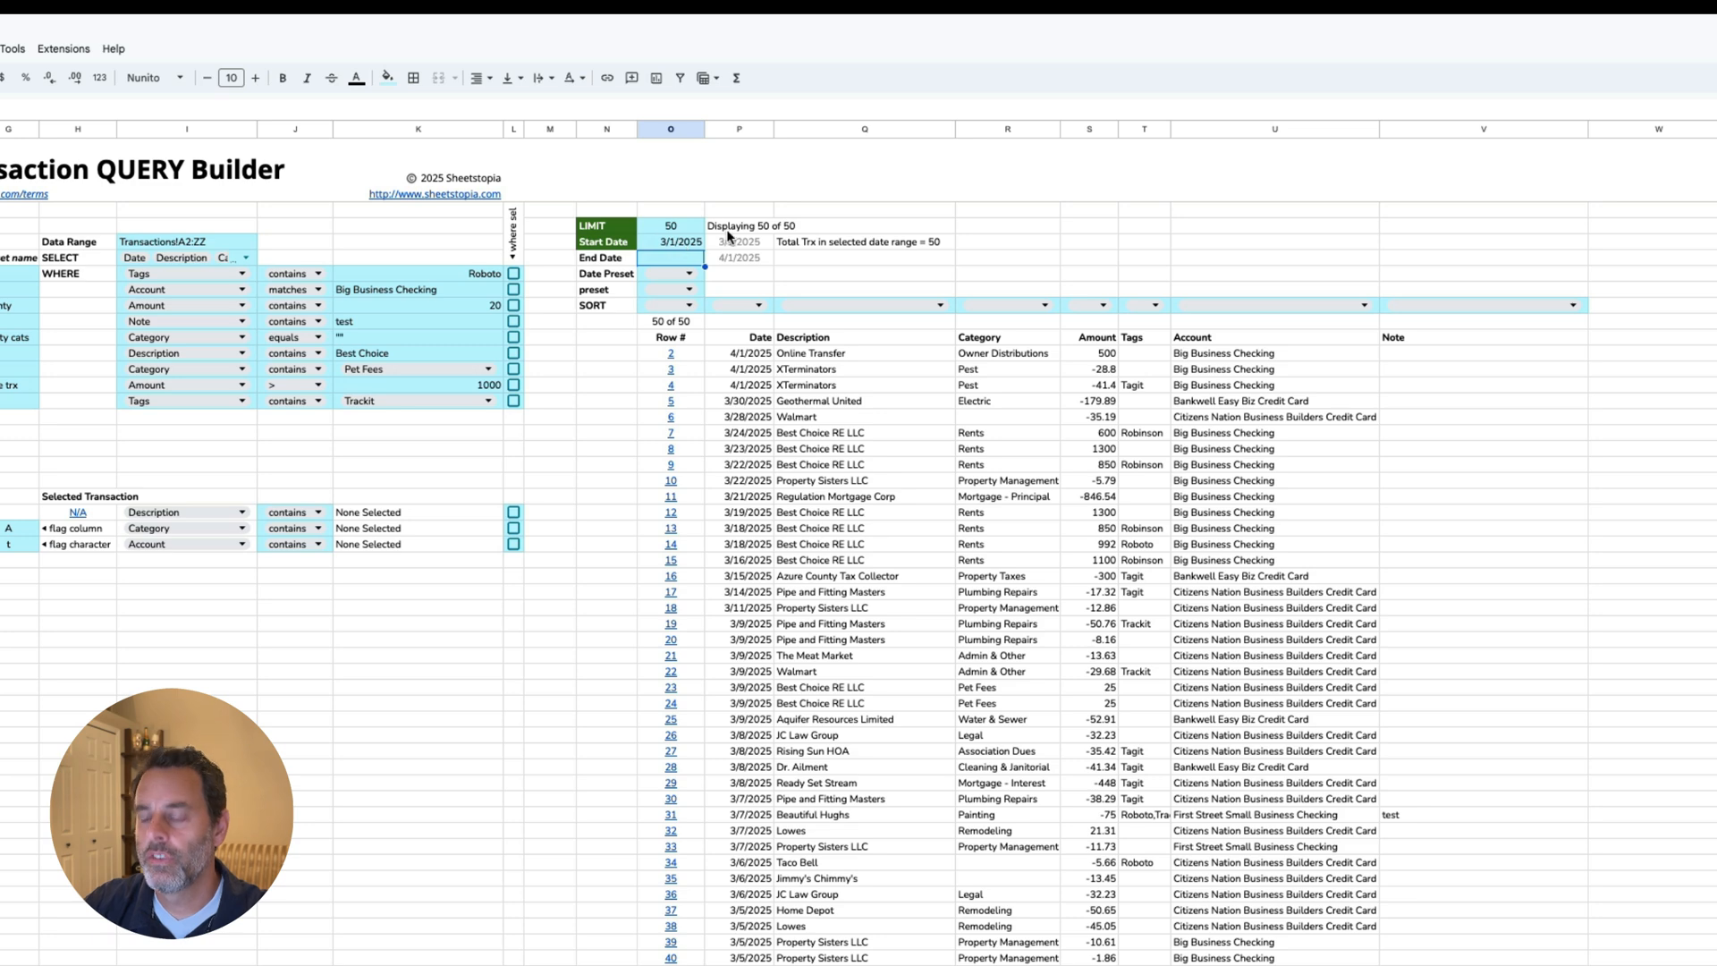
type("3/10")
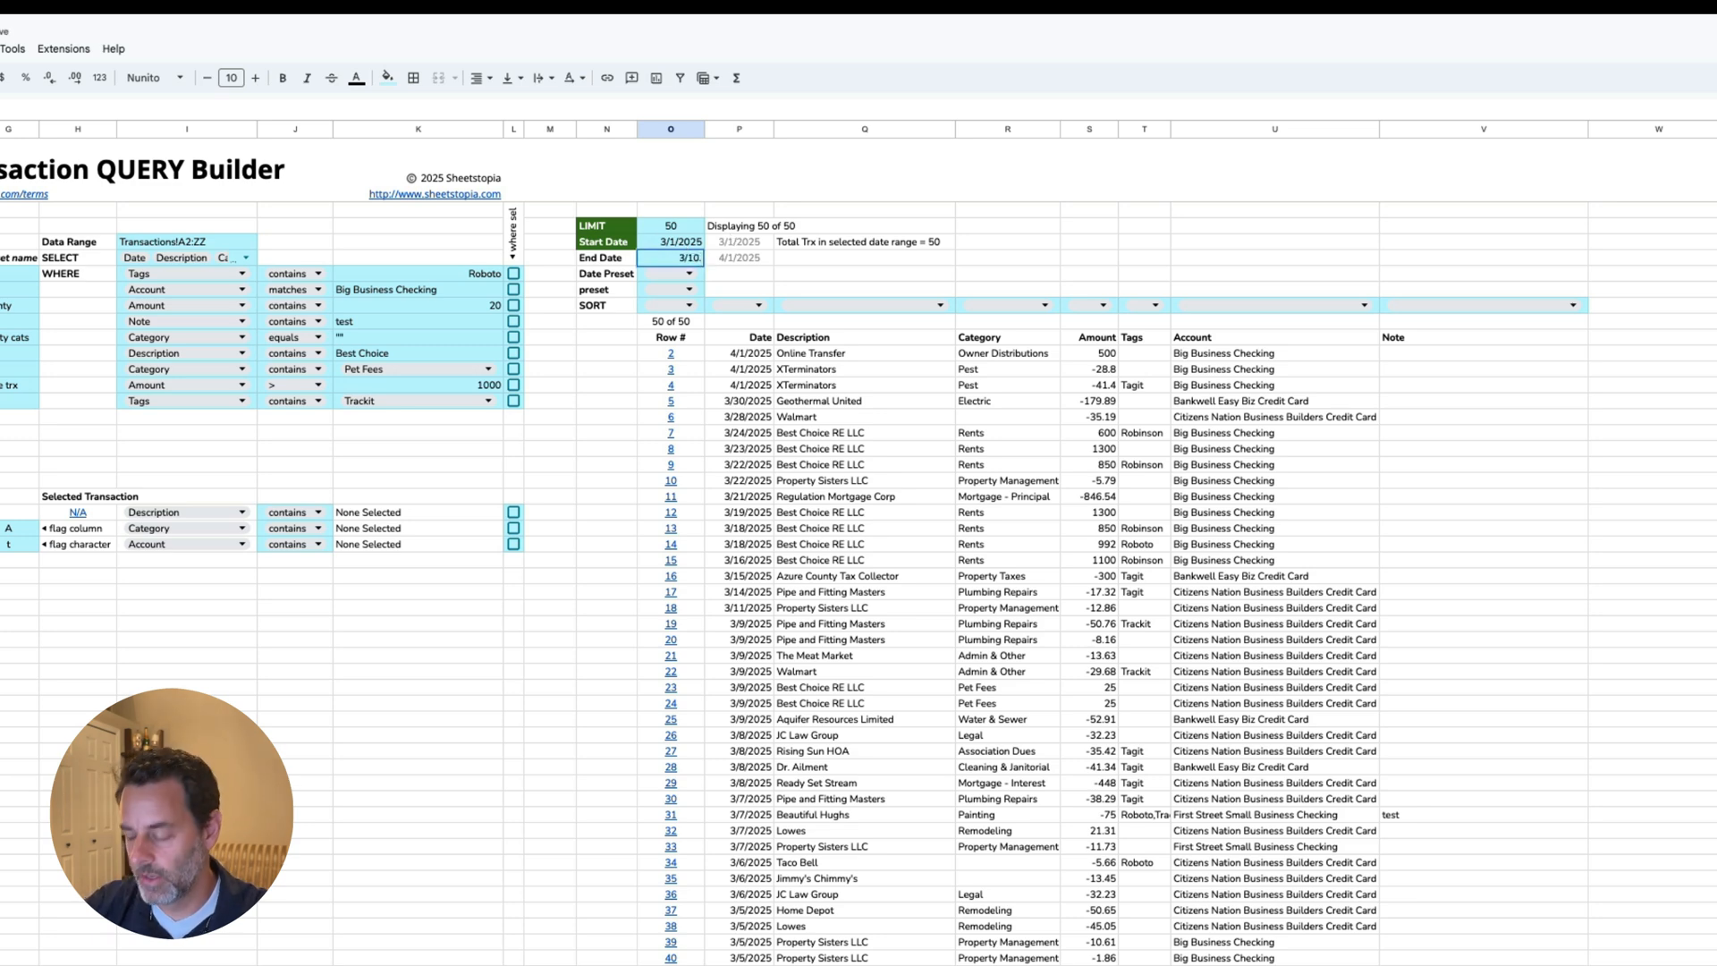
type("/2025")
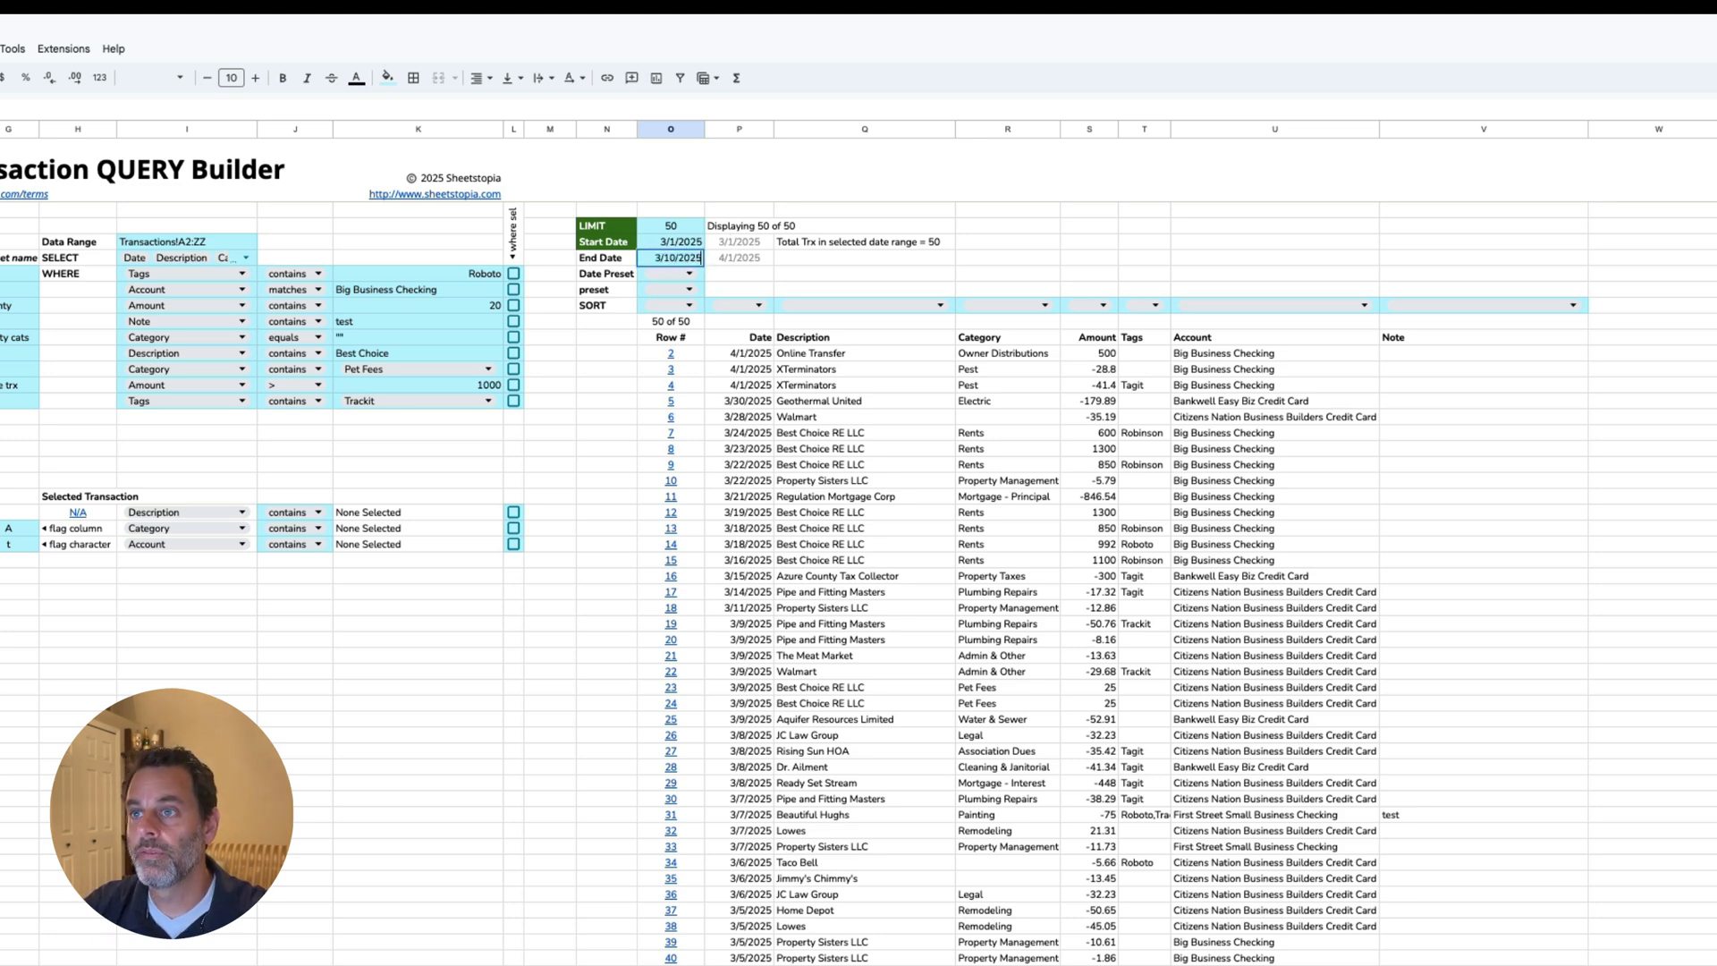
key("Return")
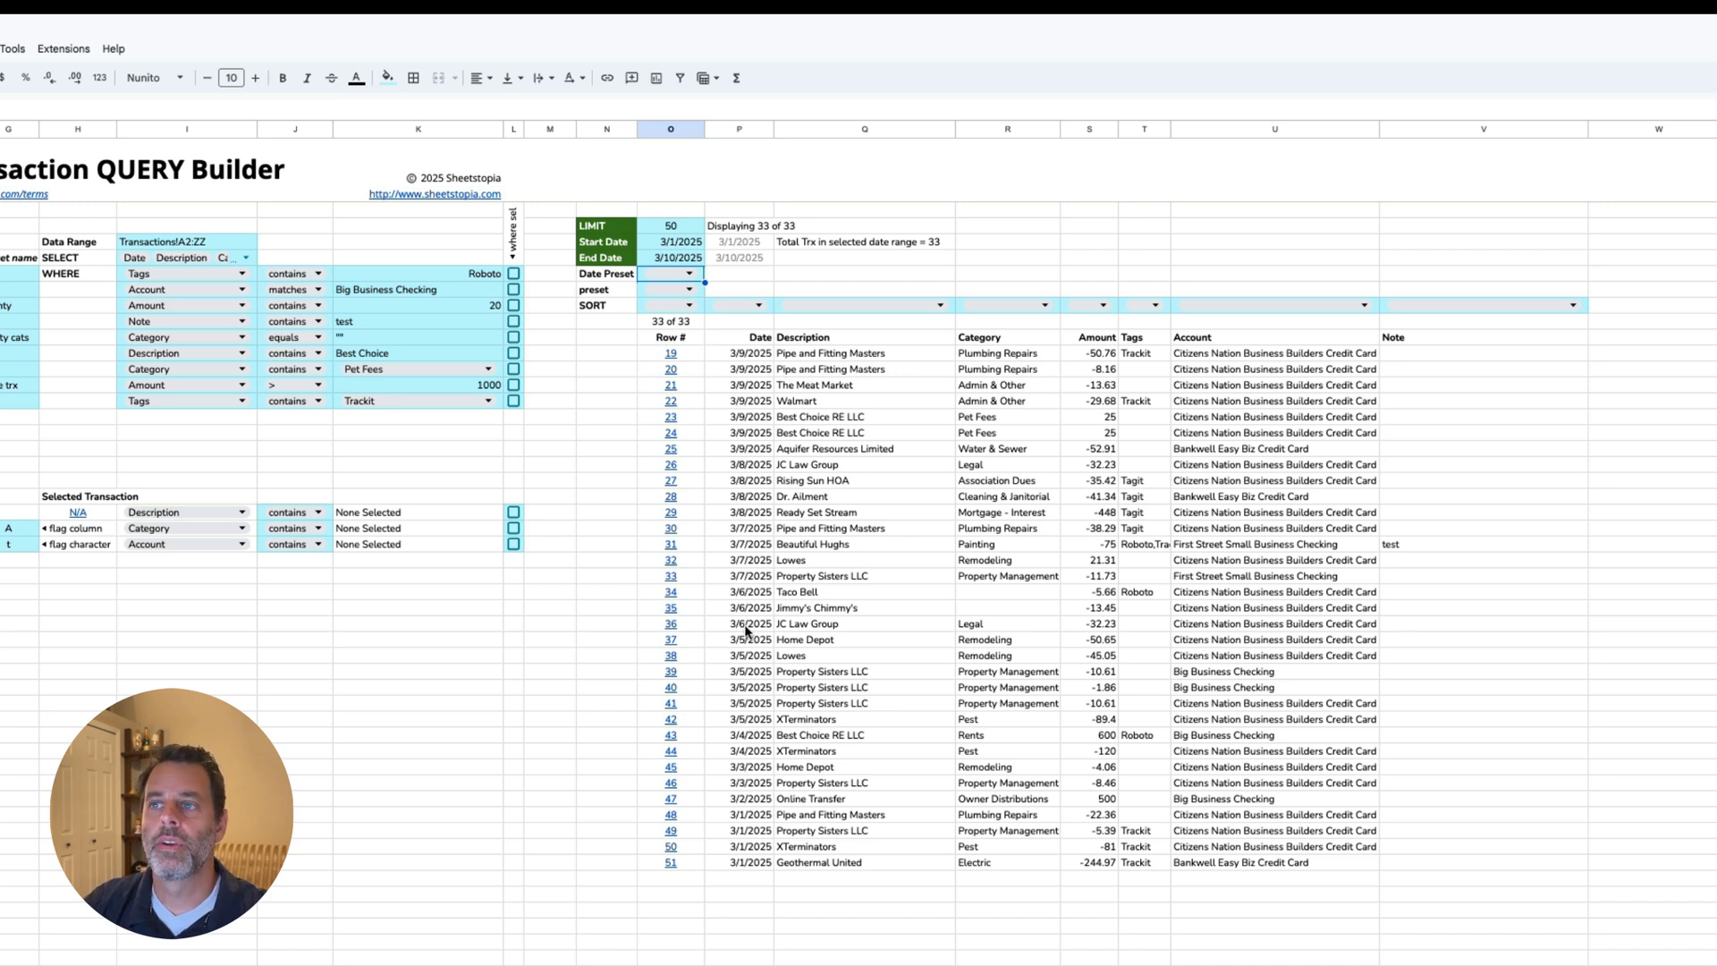
Step: Clear the LIMIT value and set it back to 50
left_click(689, 229)
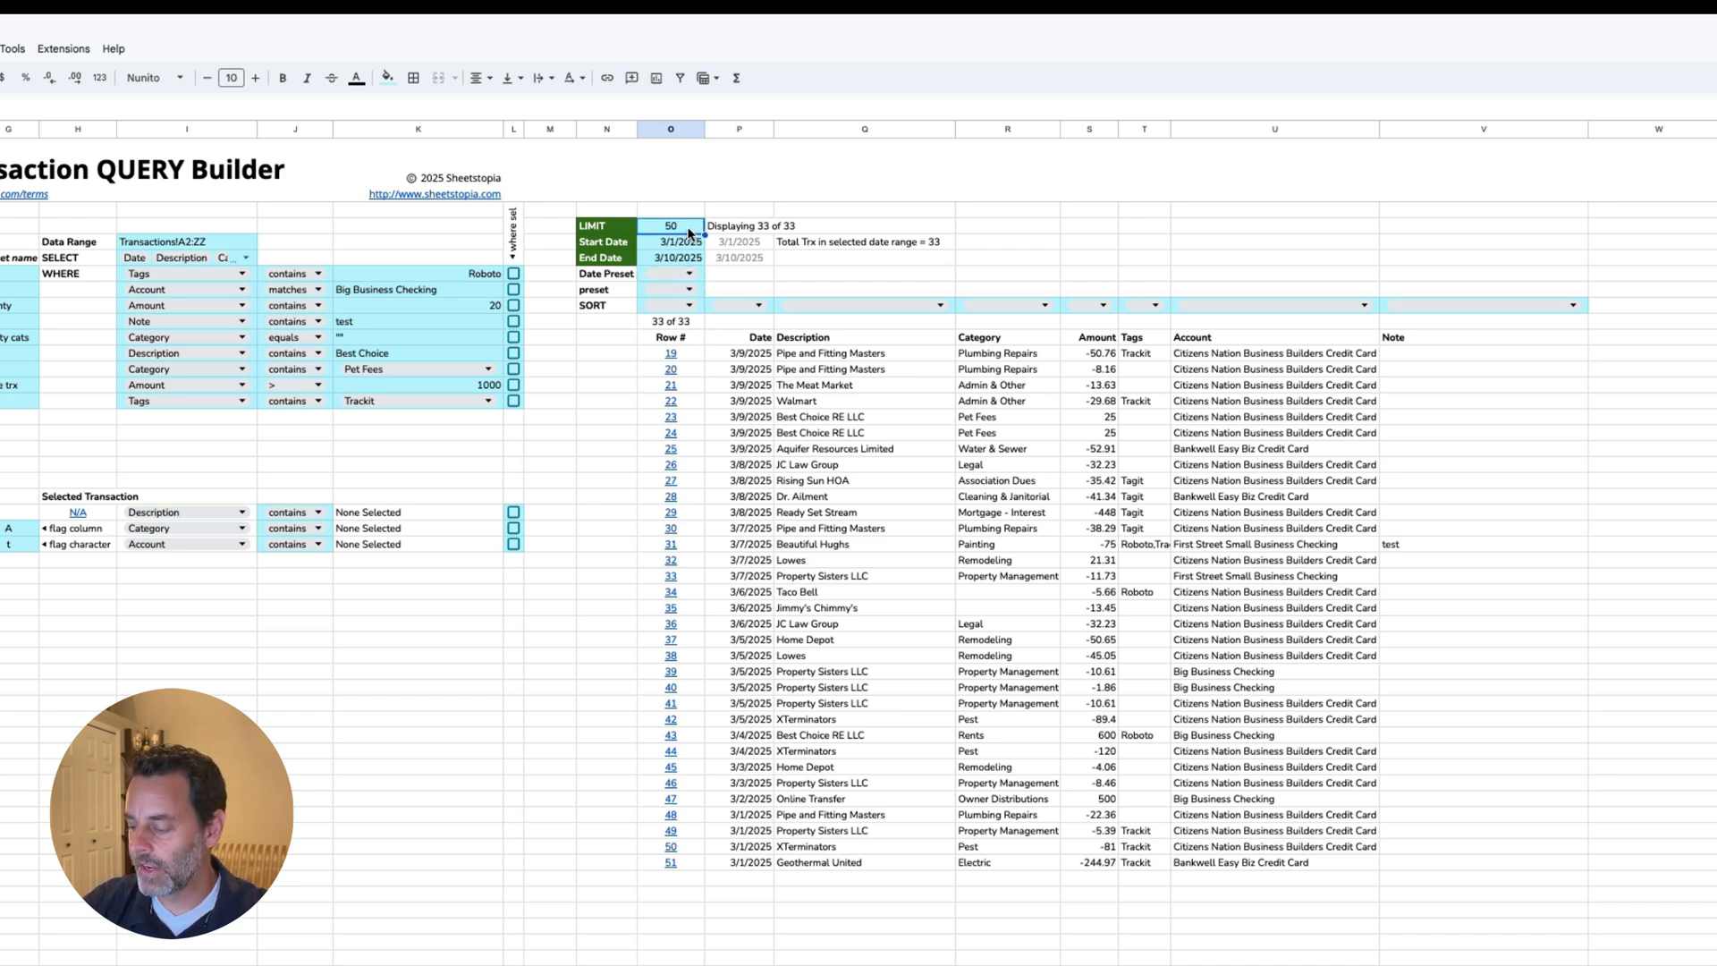
key("Delete")
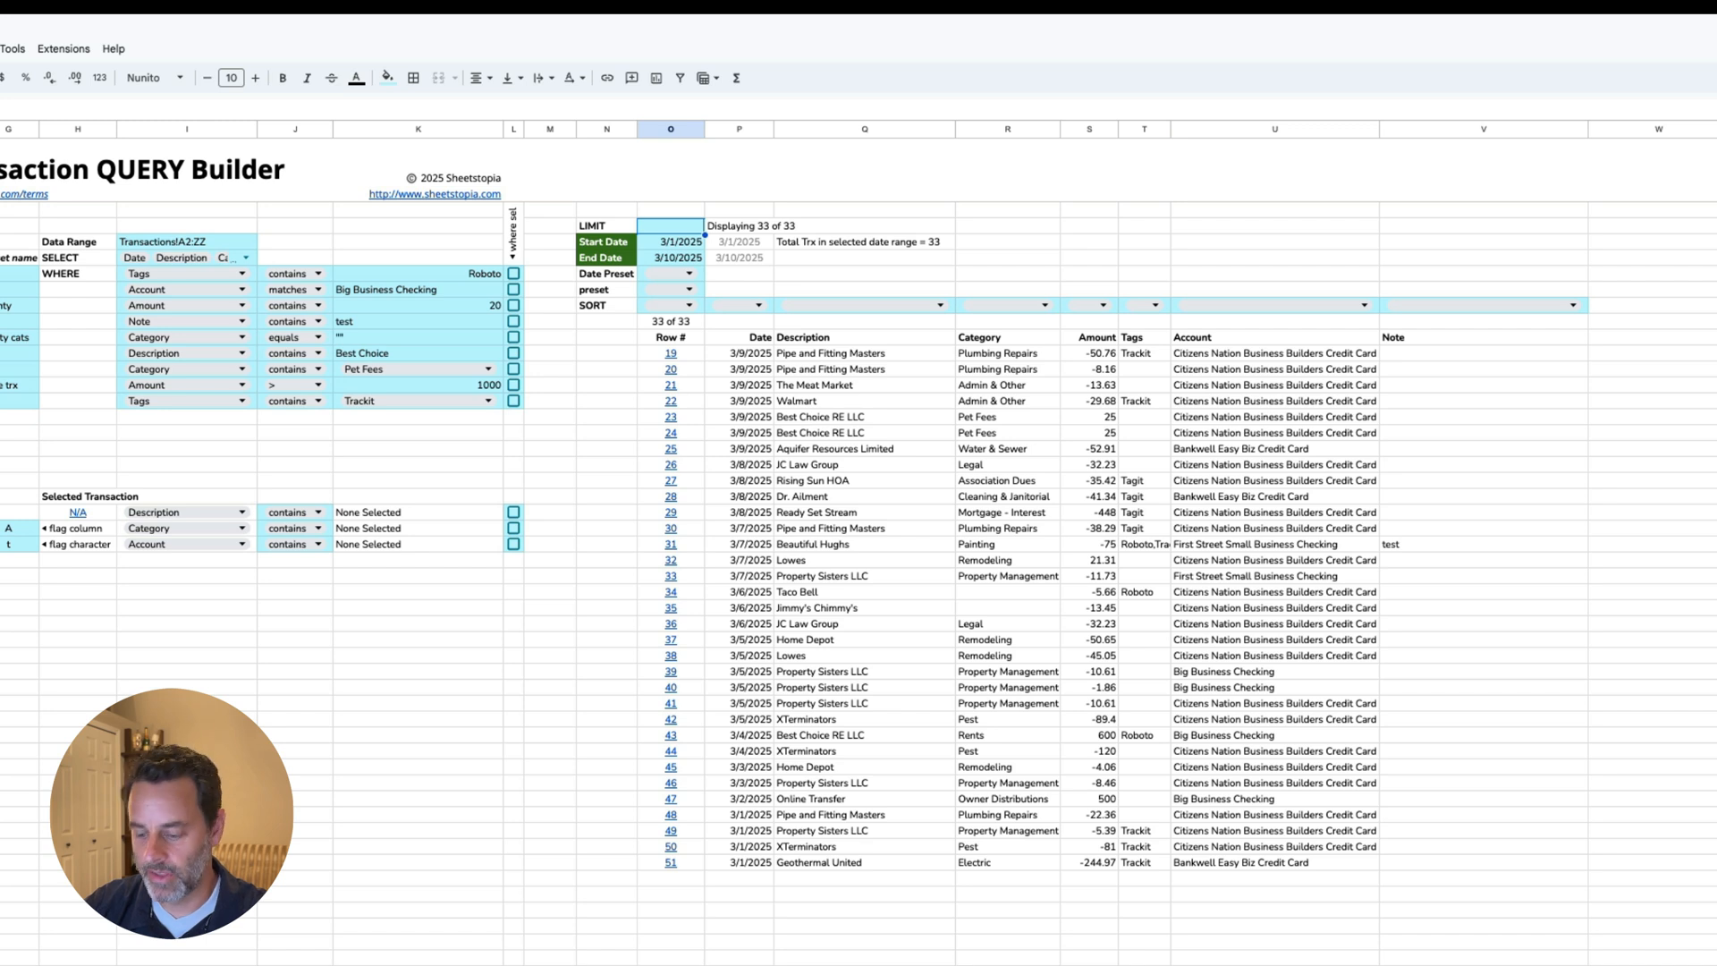
type("50")
key("Return")
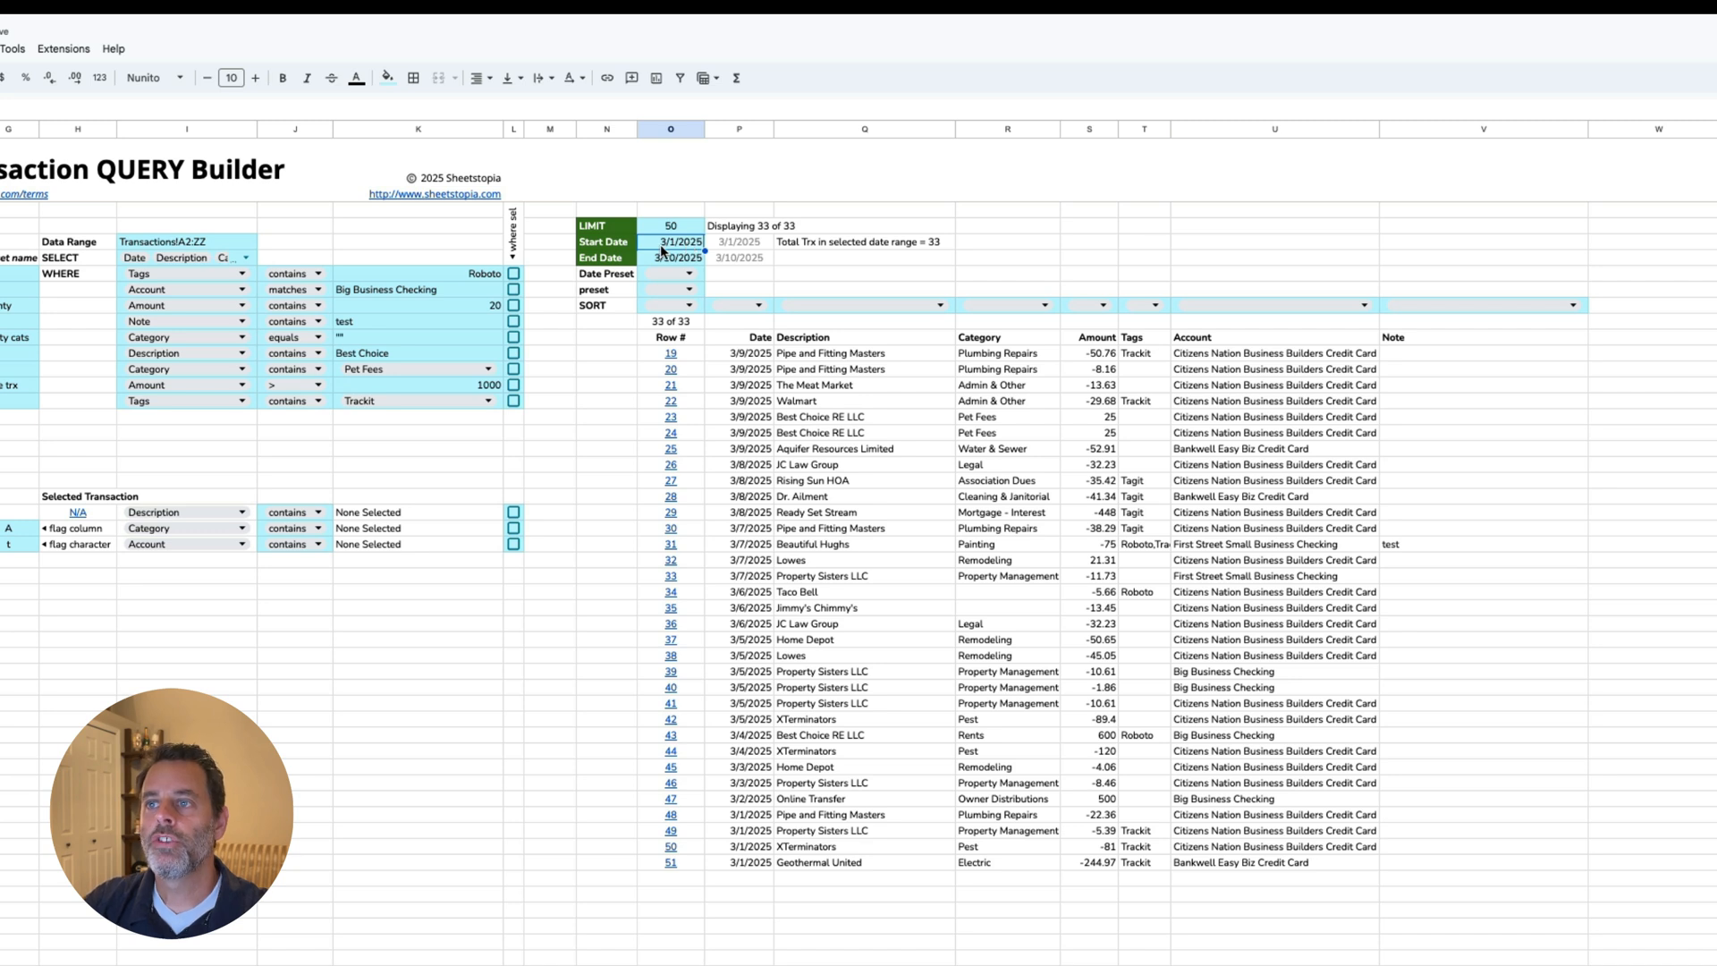
Step: Change the Start Date with the date picker to 3/27/2025, back to 3/1/2025, and finally to 3/5/2025
double_click(690, 246)
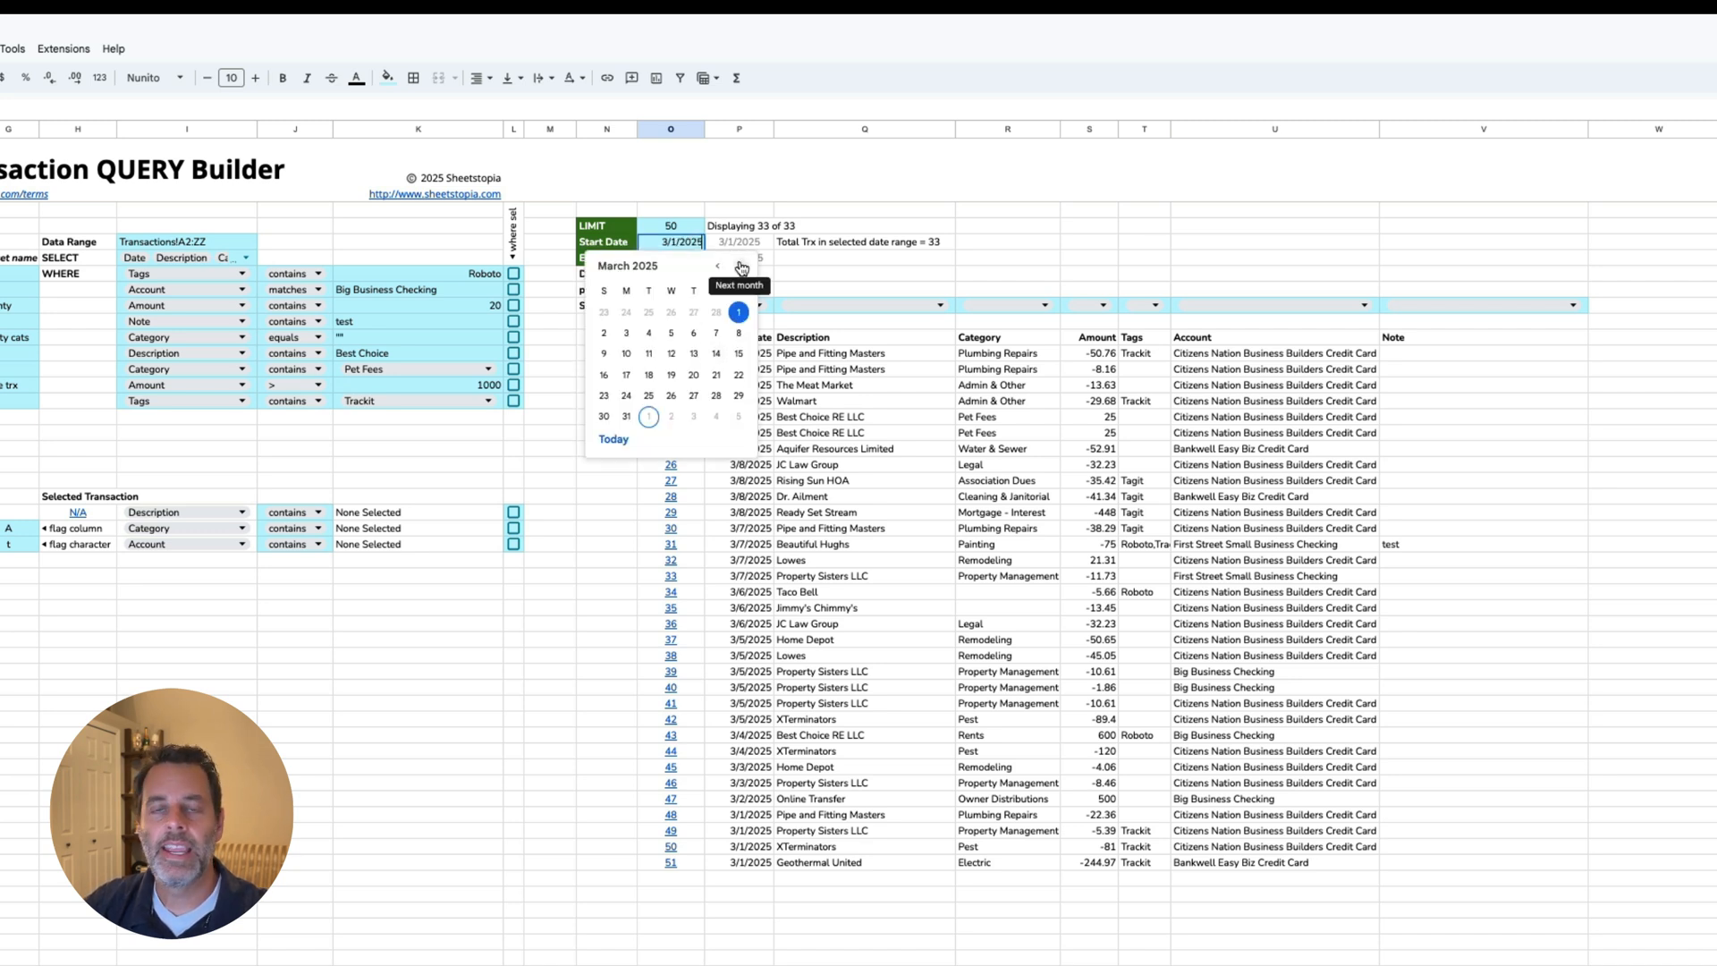
left_click(695, 399)
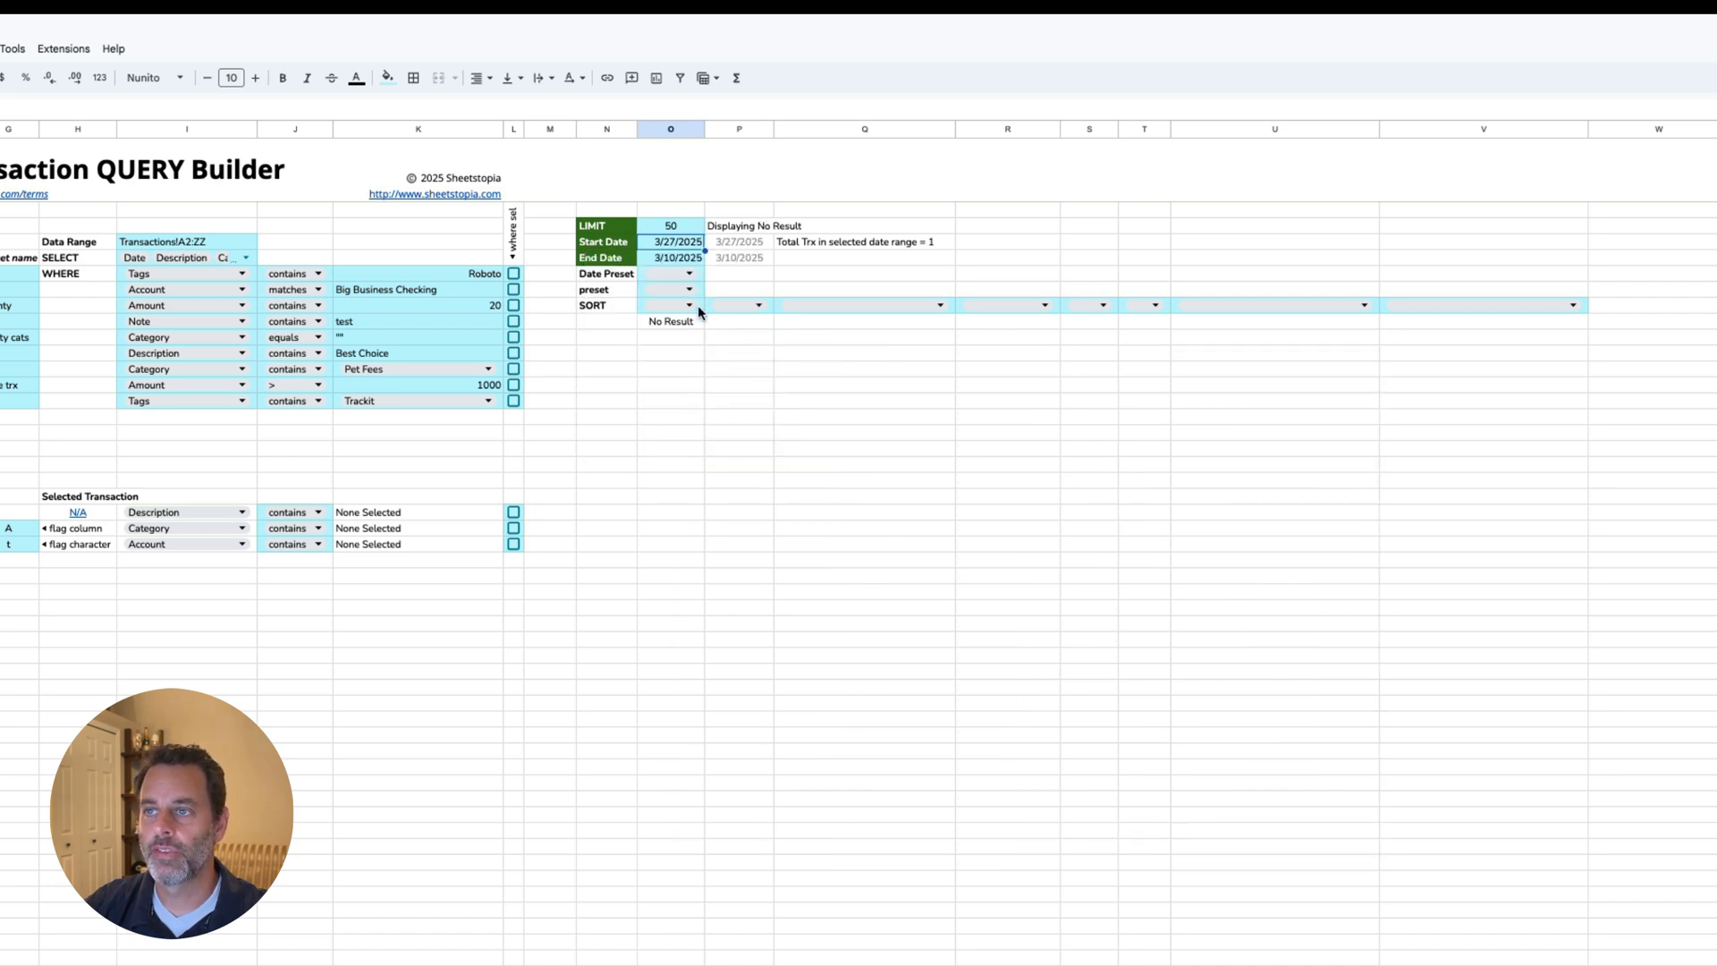
double_click(689, 243)
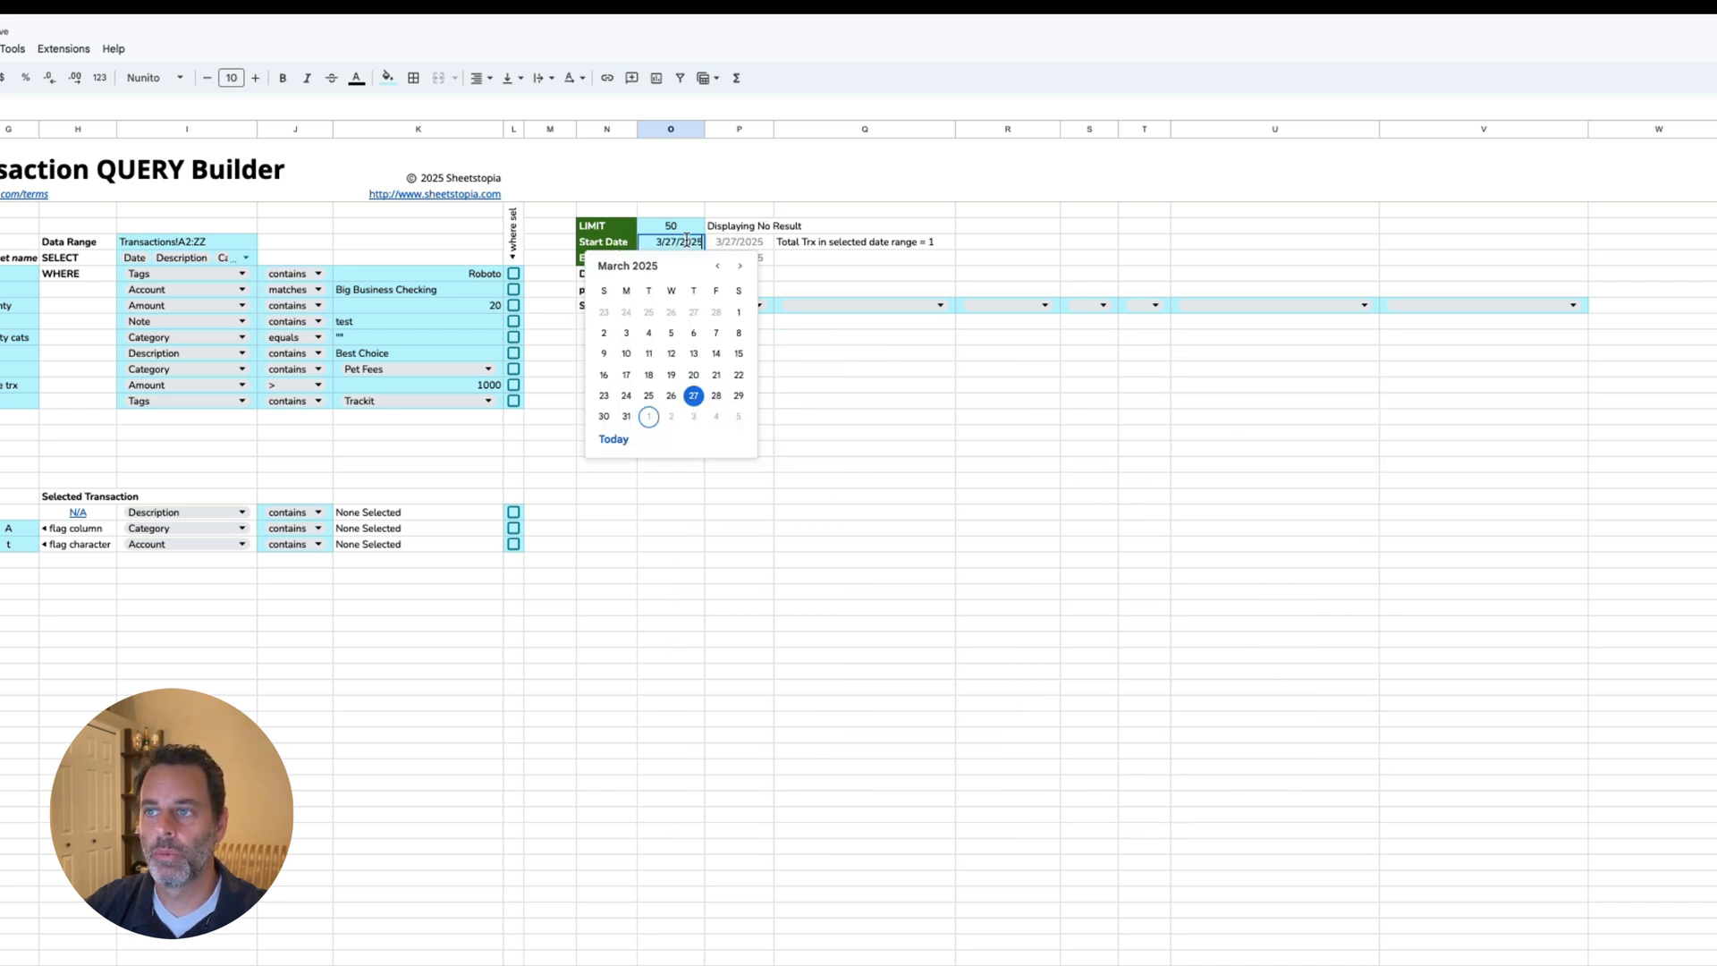
left_click(726, 332)
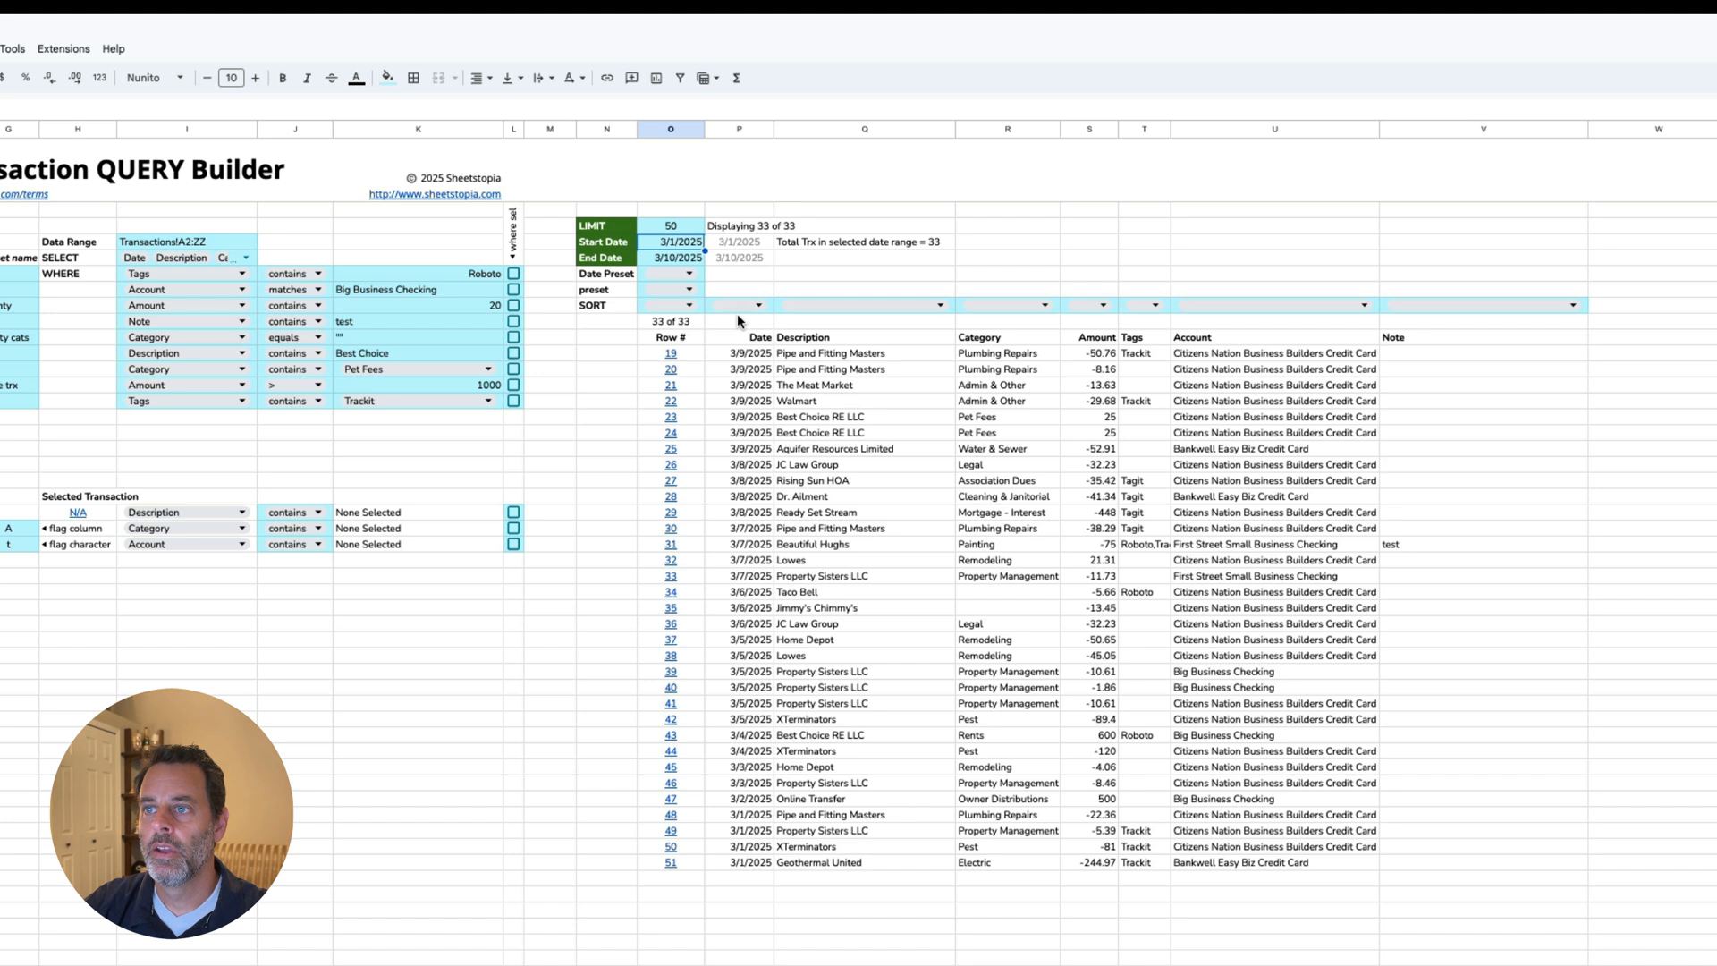
double_click(689, 243)
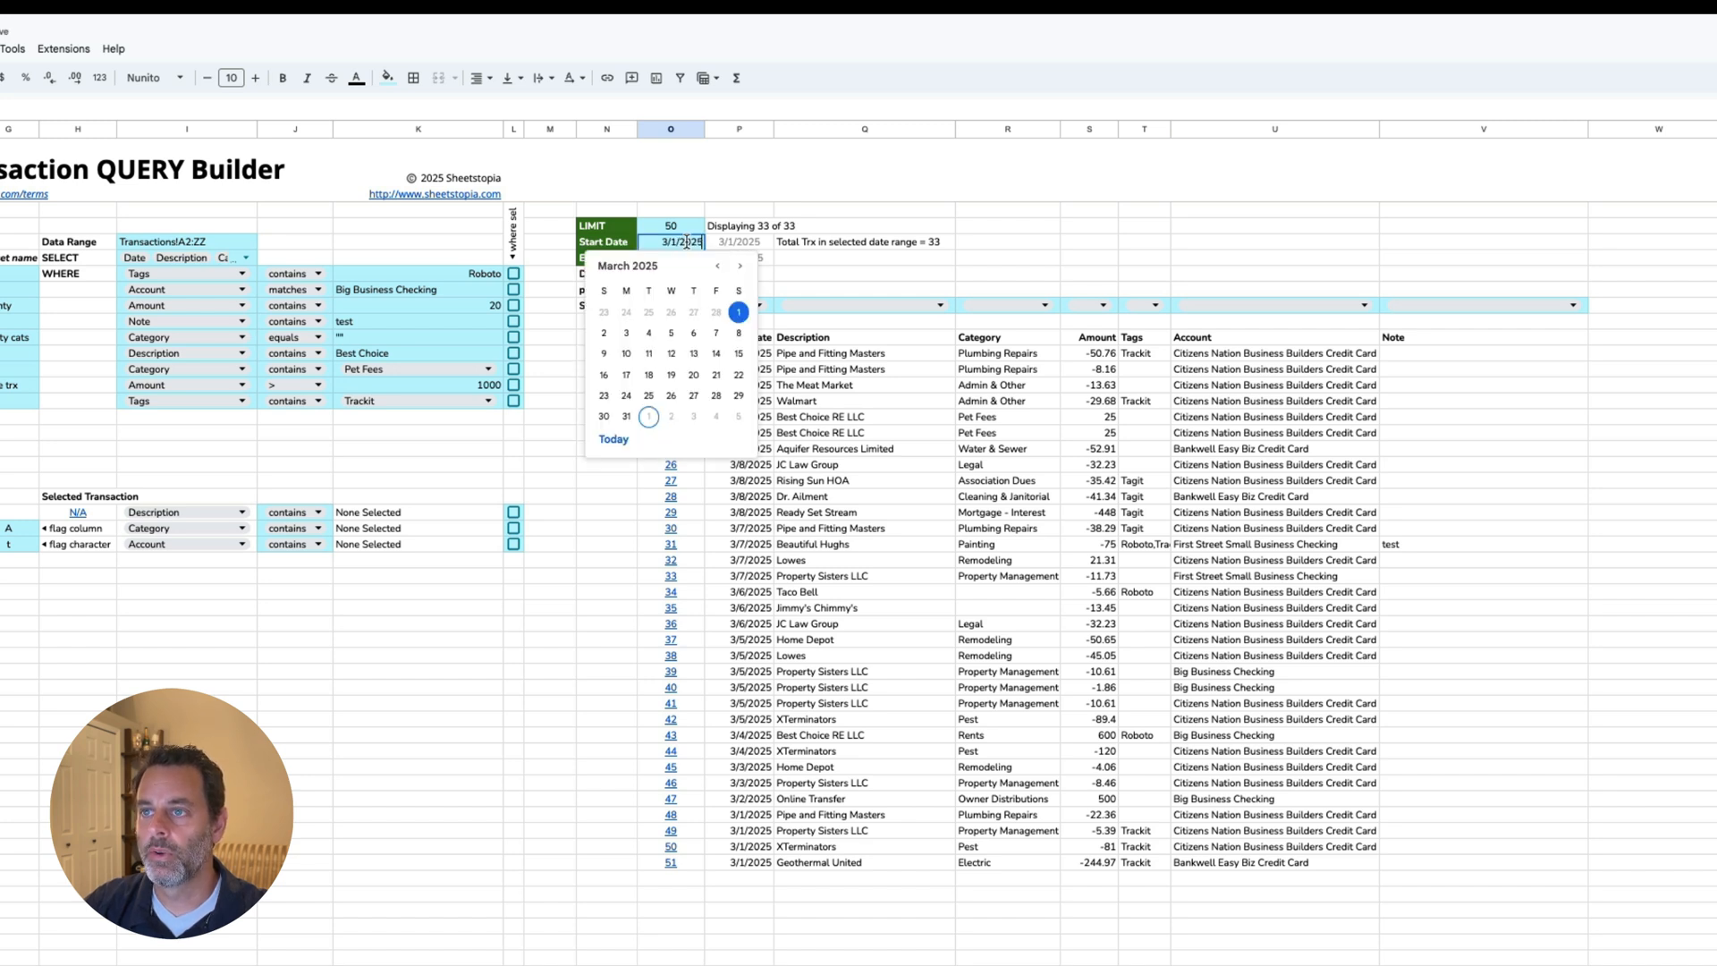
left_click(678, 345)
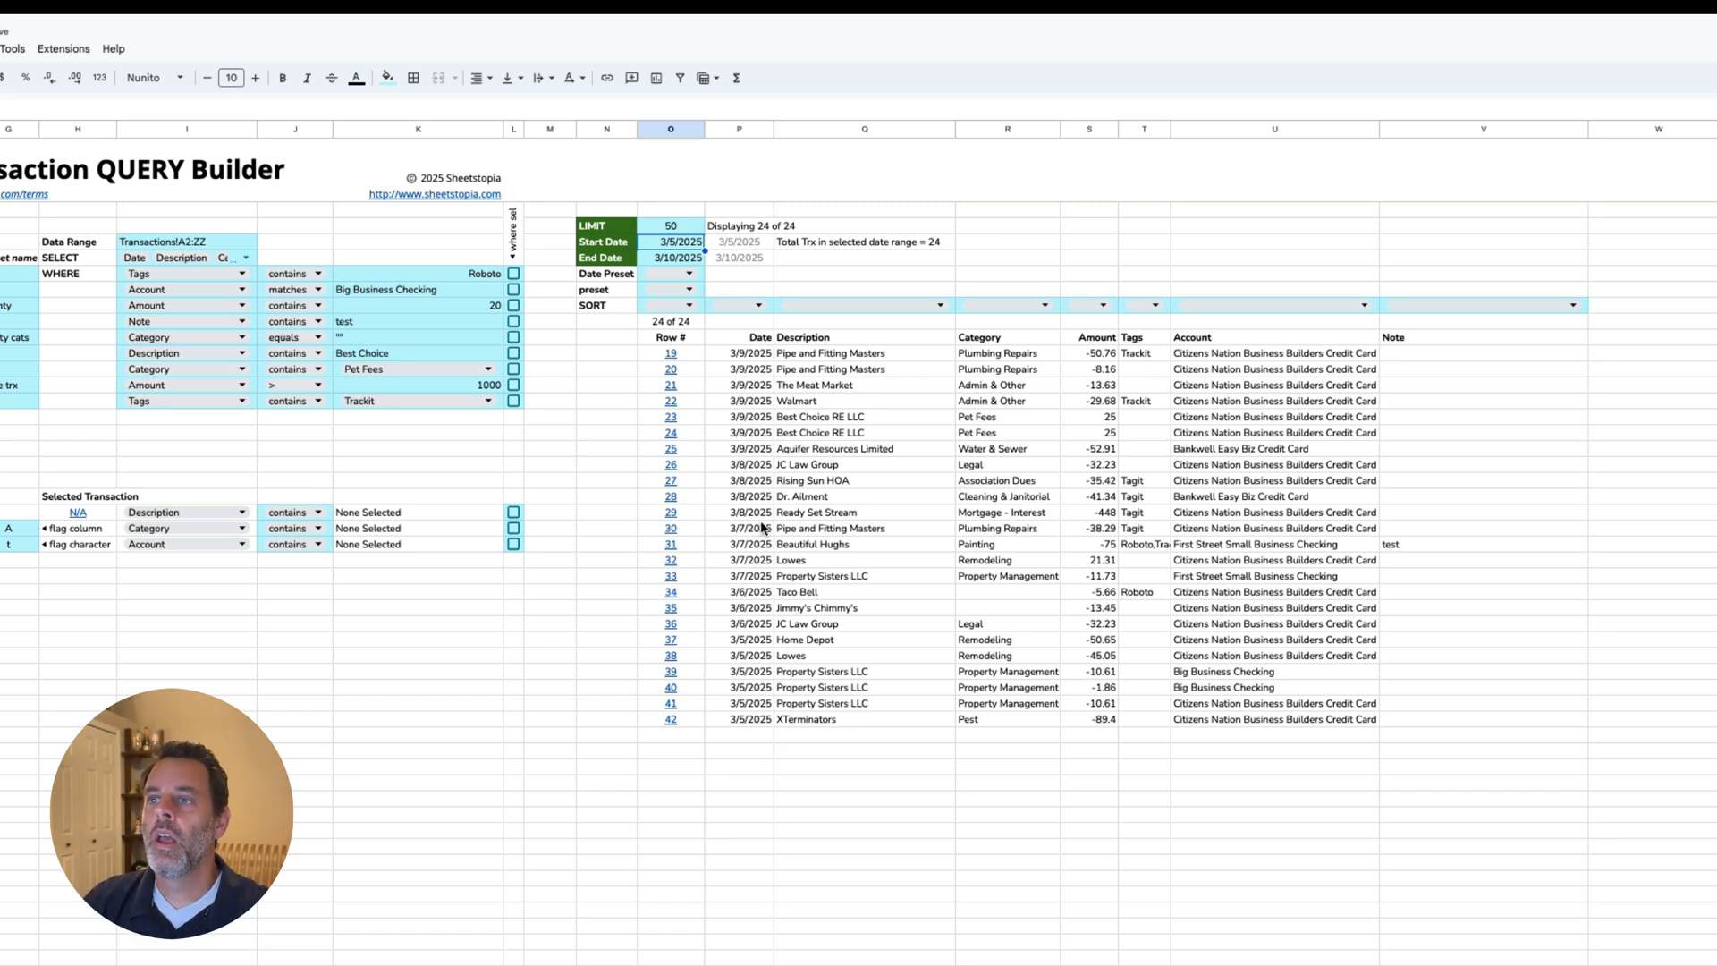
Step: Clear both the Start Date and End Date, and set the Date Preset to This Month
left_click(691, 255, "shift")
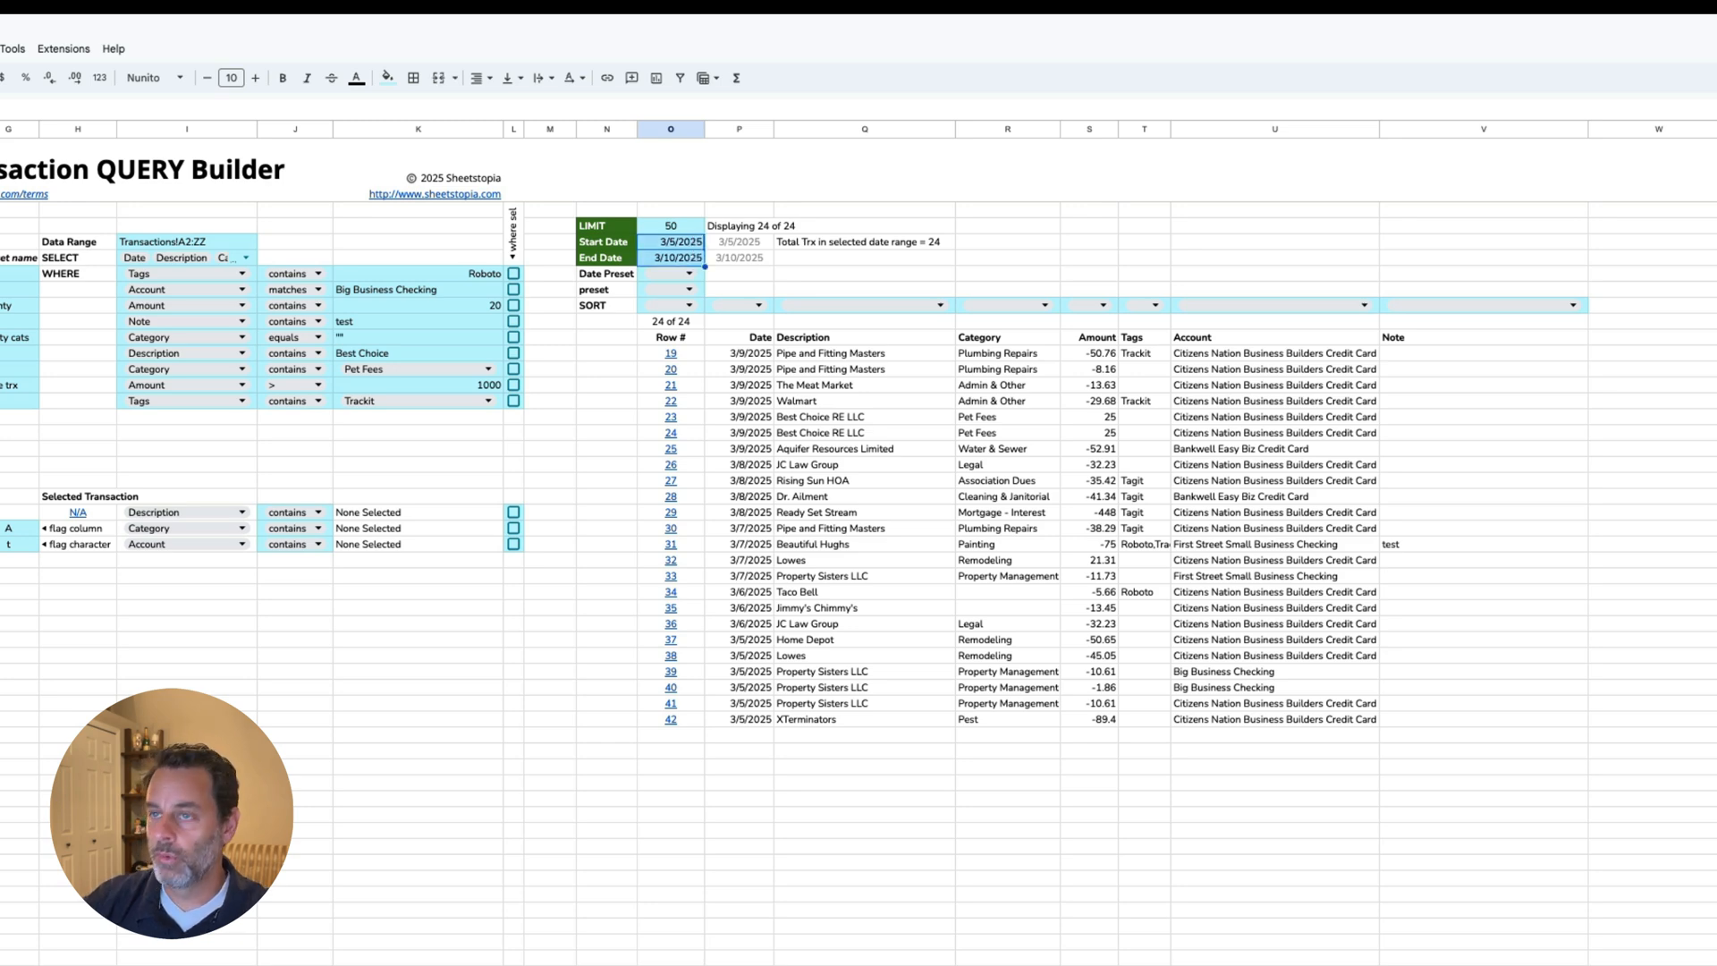
key("Delete")
left_click(688, 274)
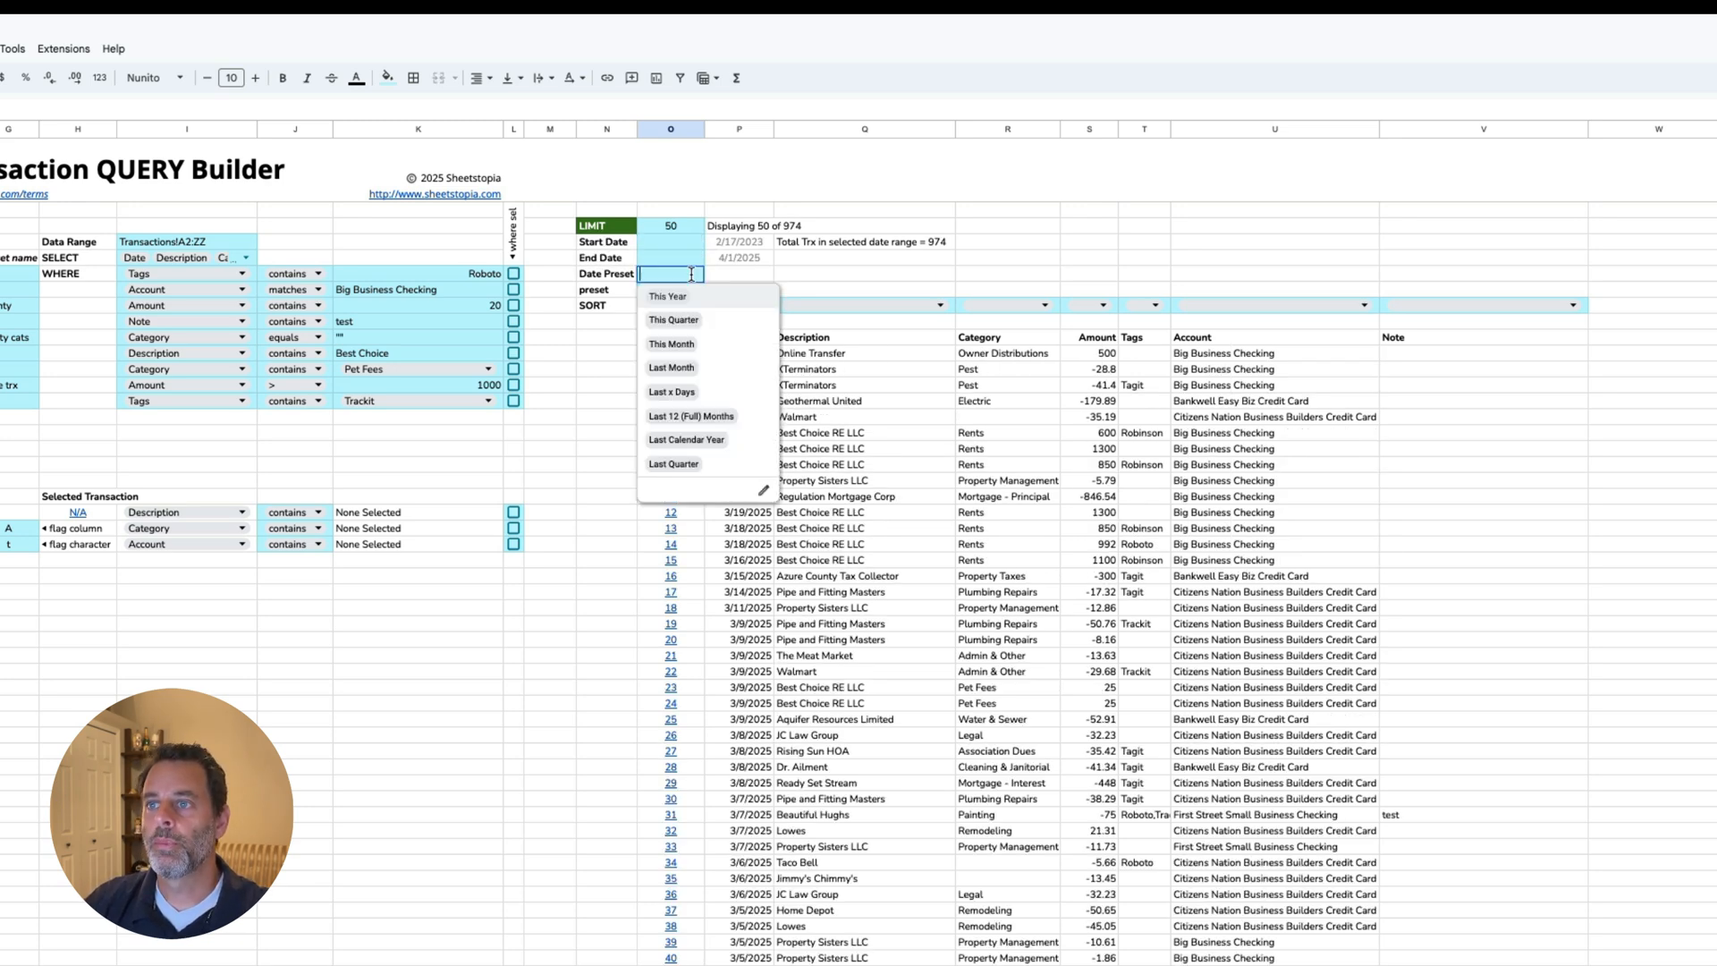
left_click(694, 345)
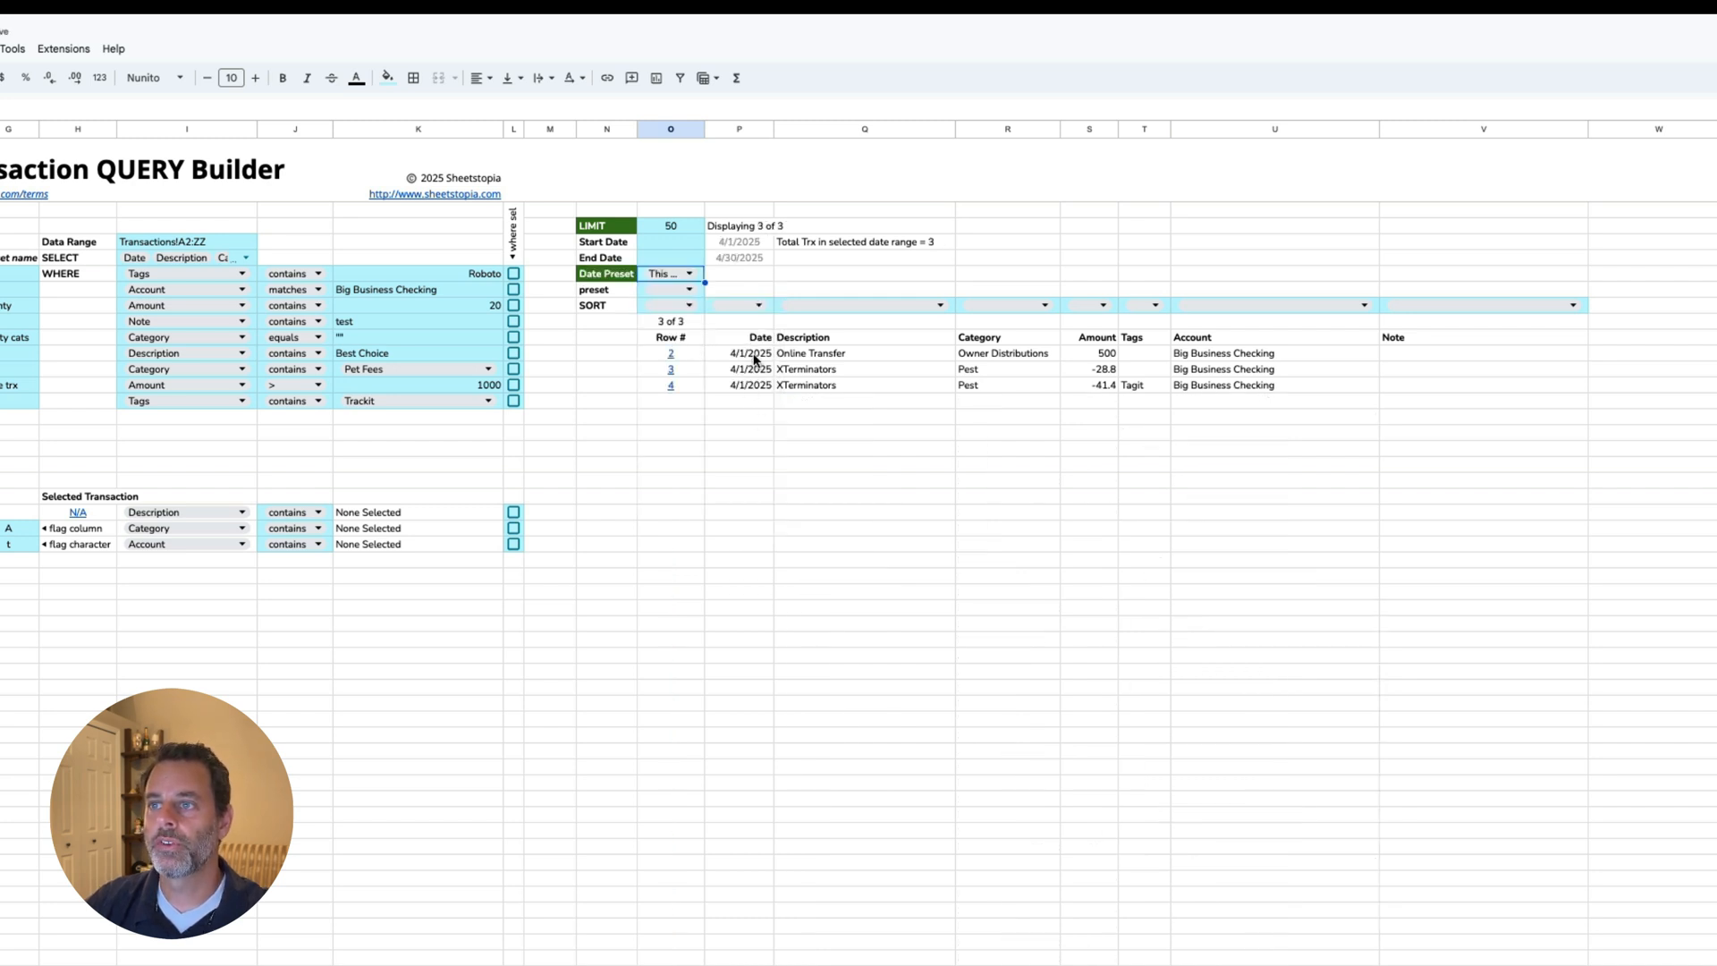
Step: Set the Date Preset to Last x Days with 15 as the number of days
left_click(689, 274)
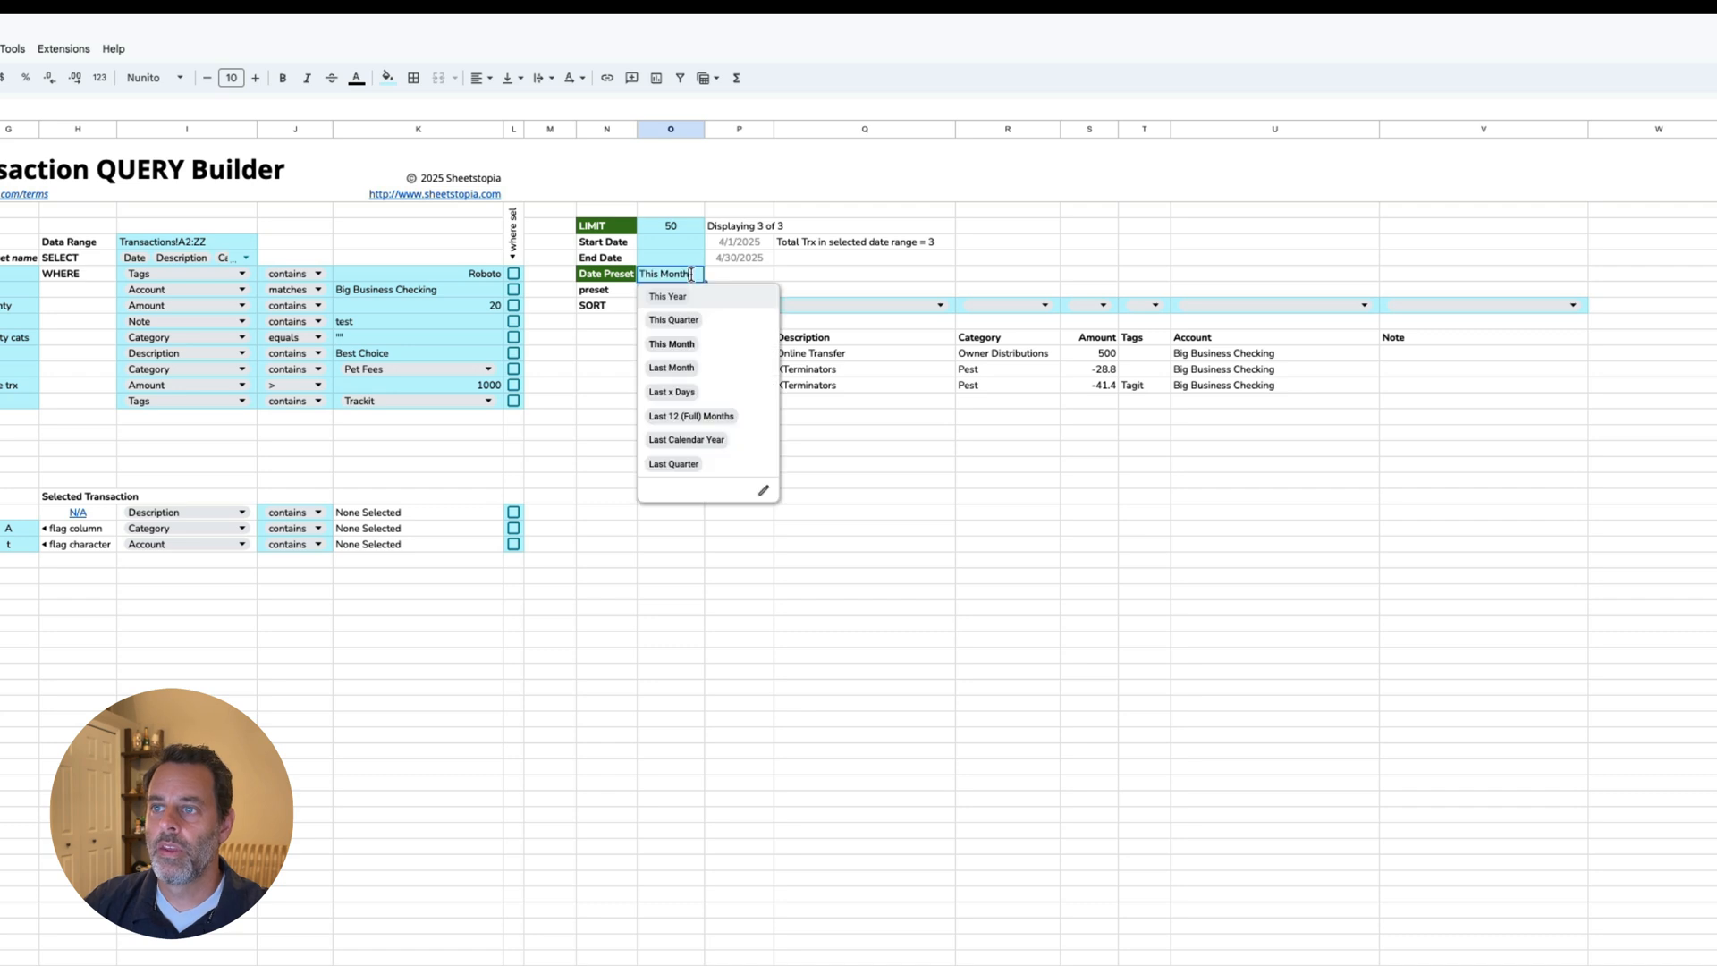
left_click(687, 393)
left_click(739, 273)
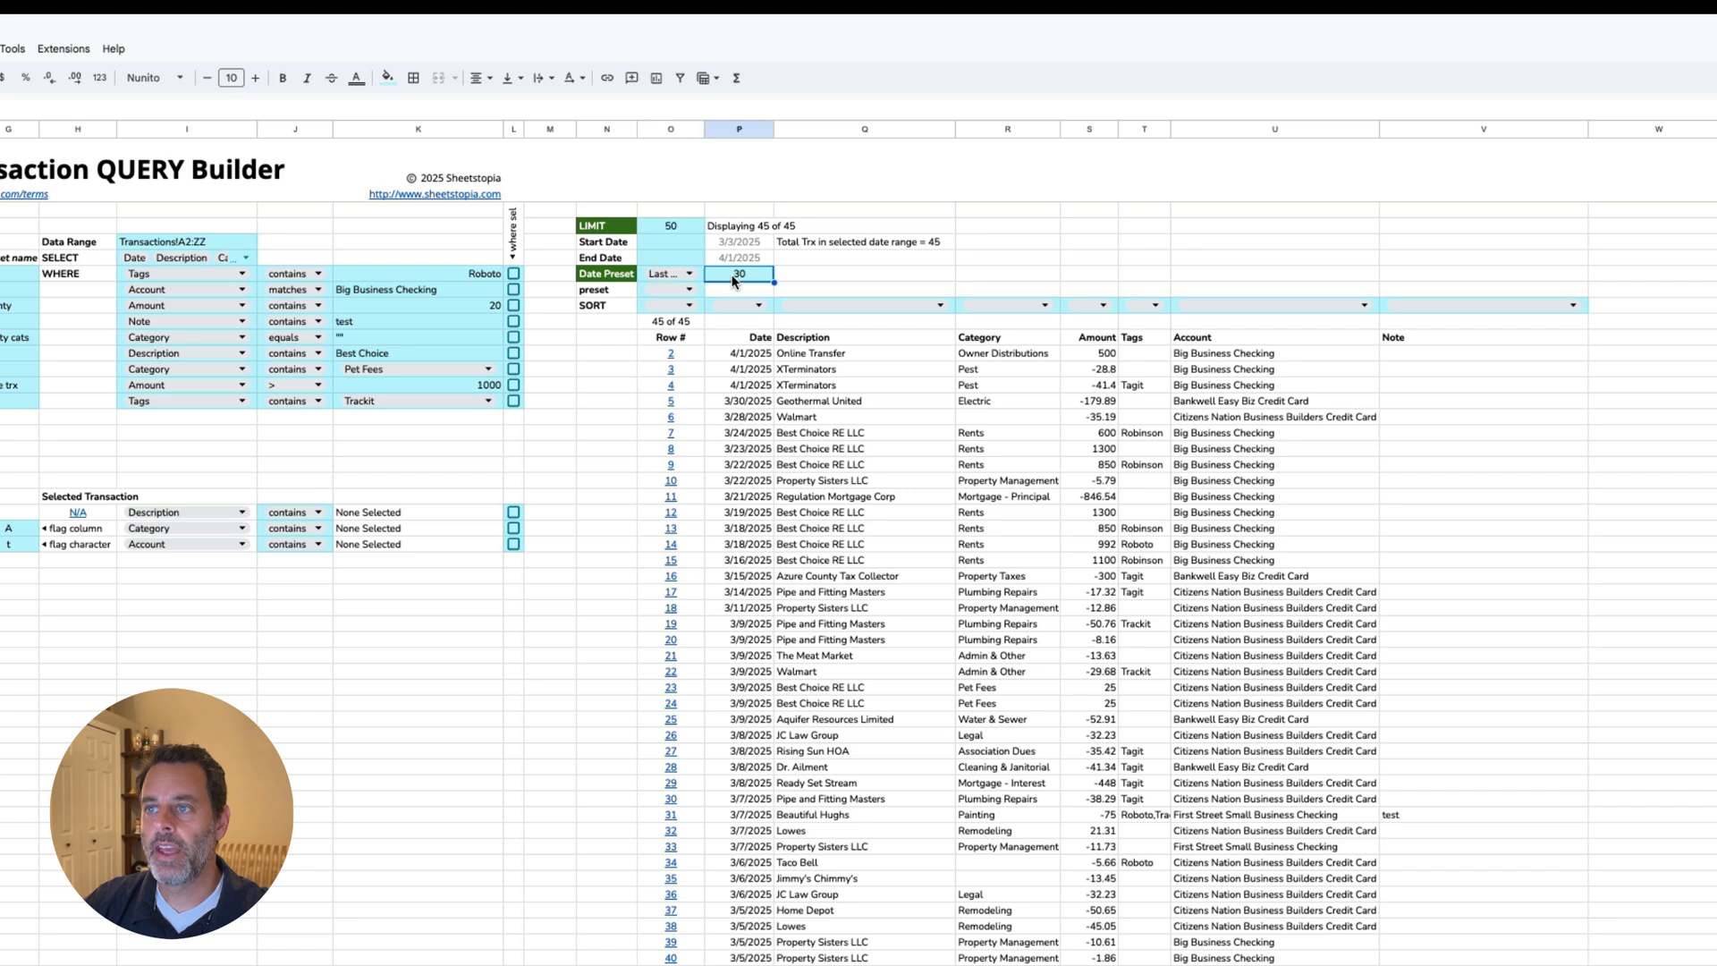
type("15")
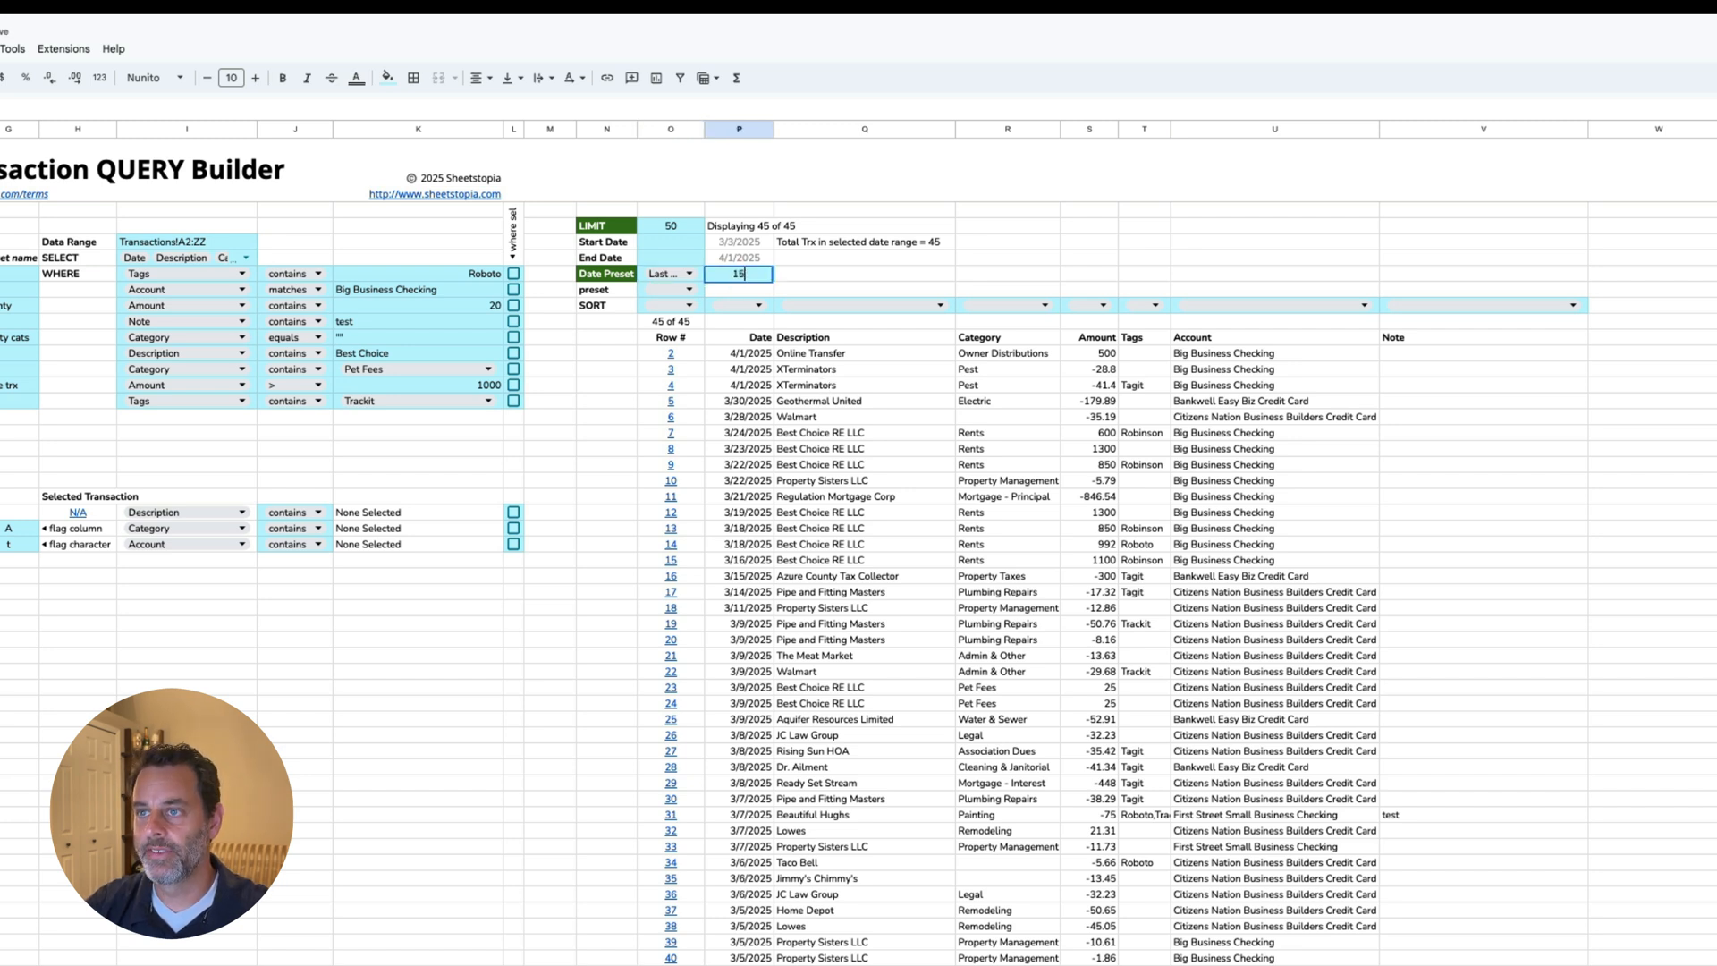
key("Return")
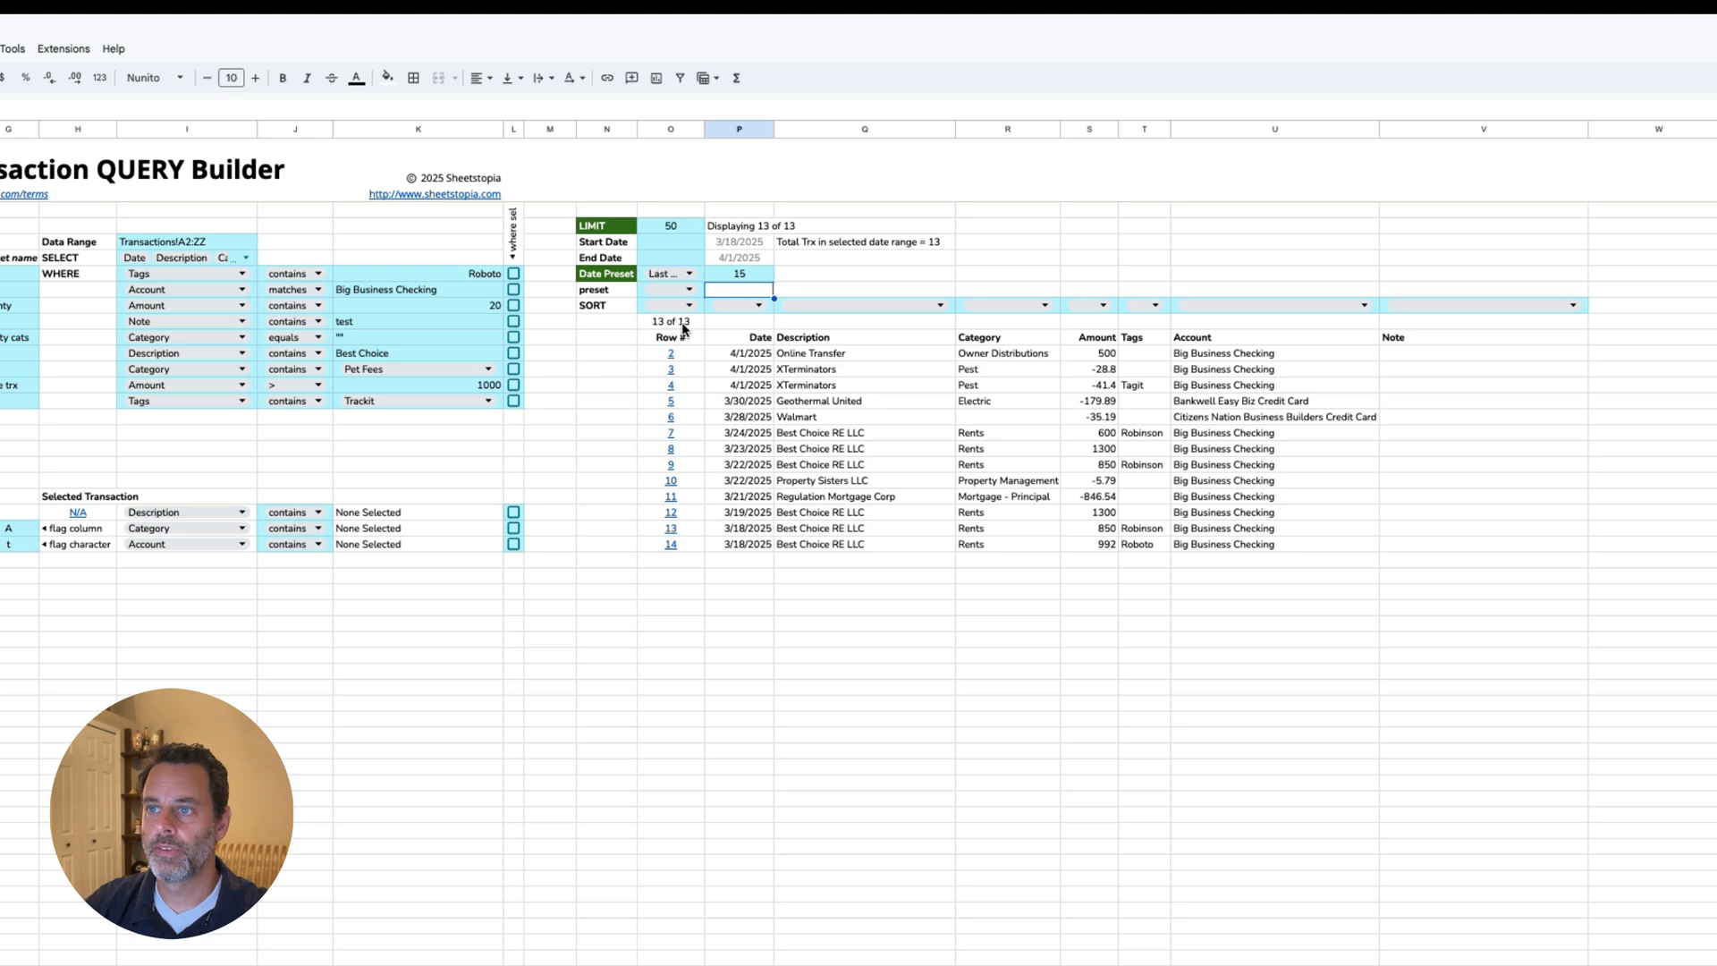
Step: Change the Date Preset to Last Calendar Year
mouse_move(700, 352)
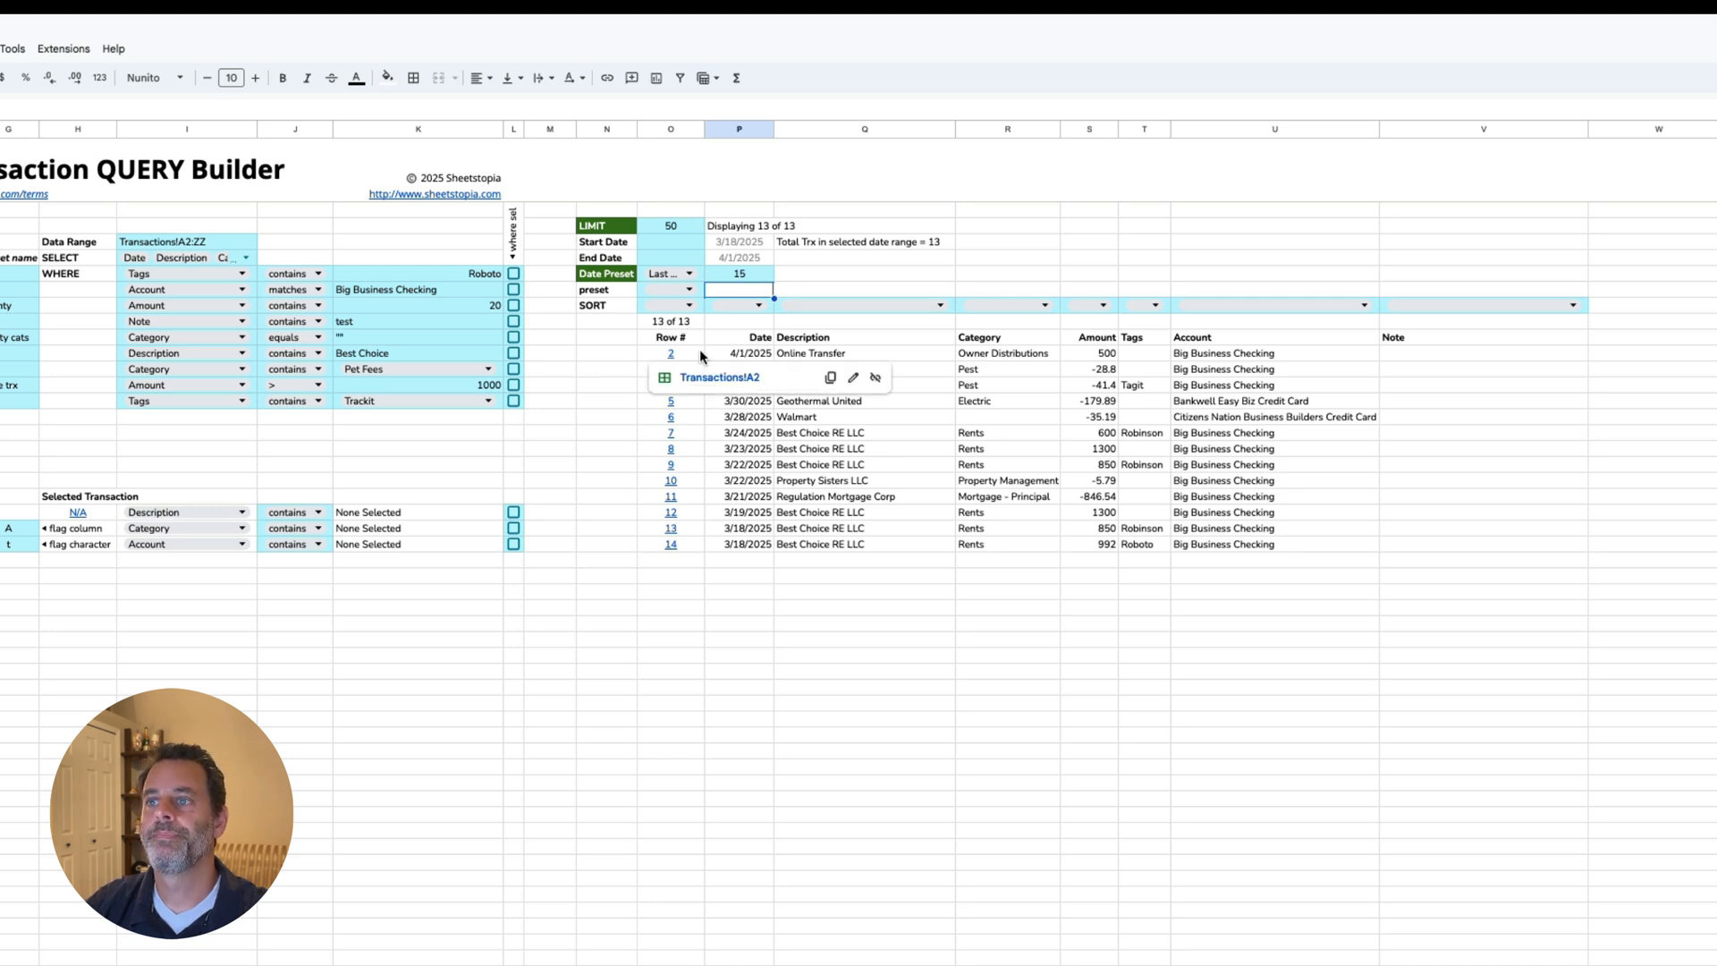
left_click(689, 274)
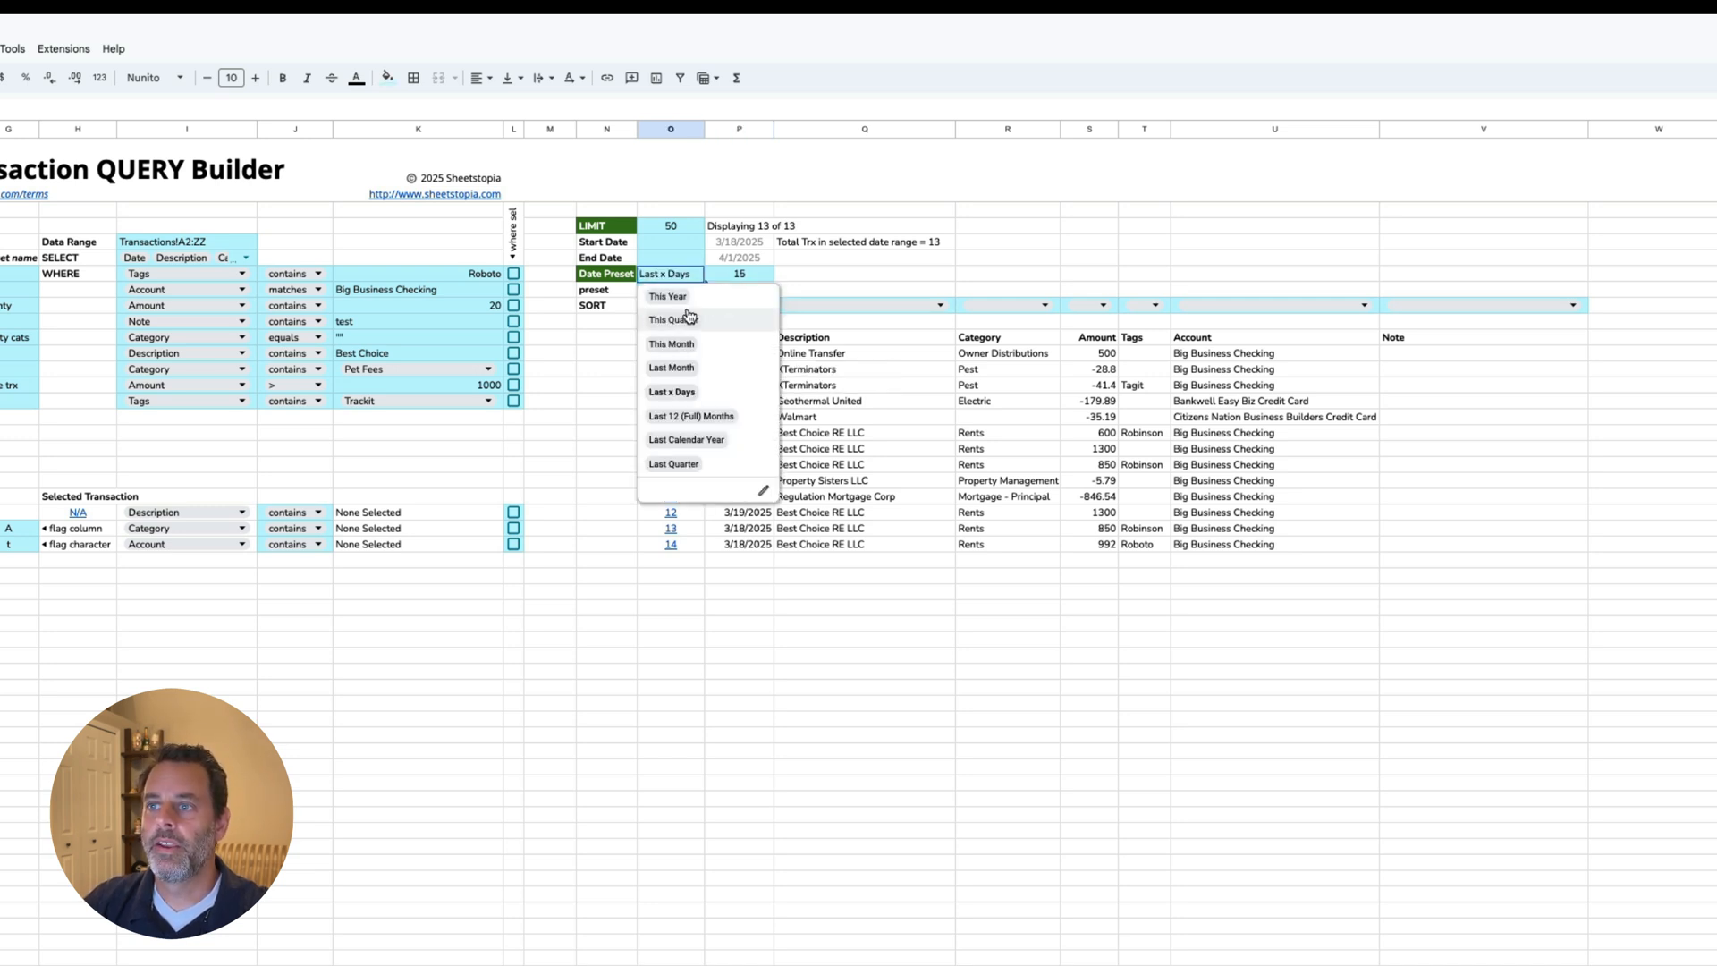
left_click(694, 440)
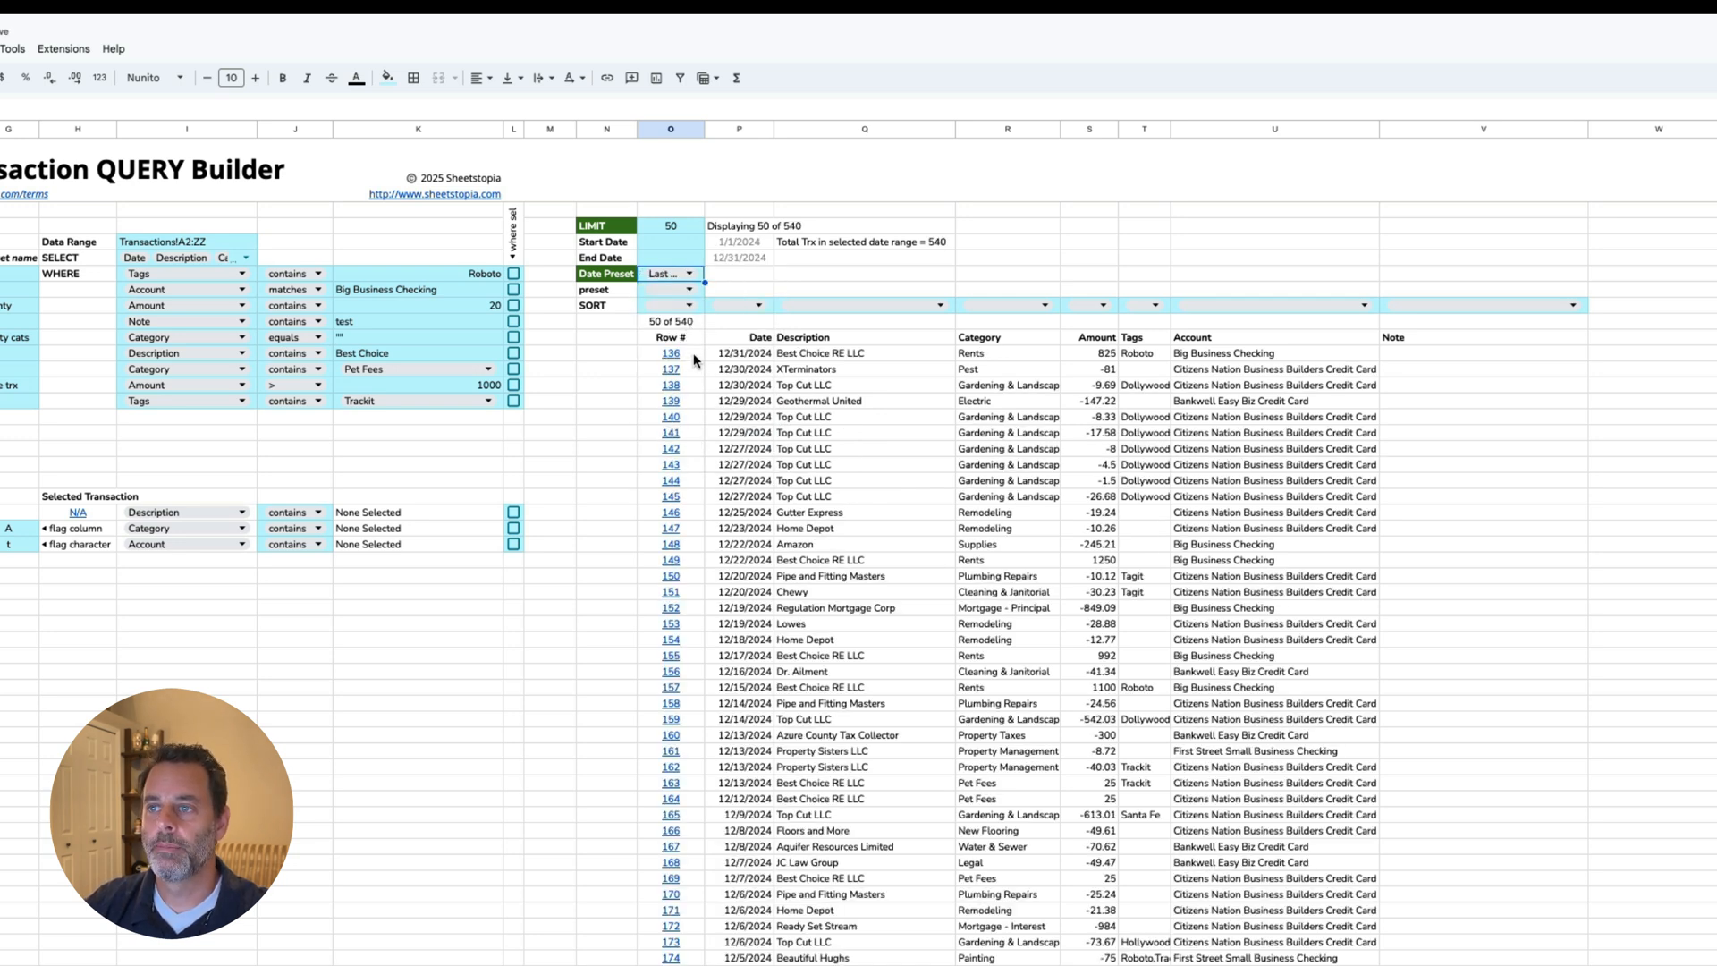
Step: View the sort order options available for the Category column
mouse_move(694, 357)
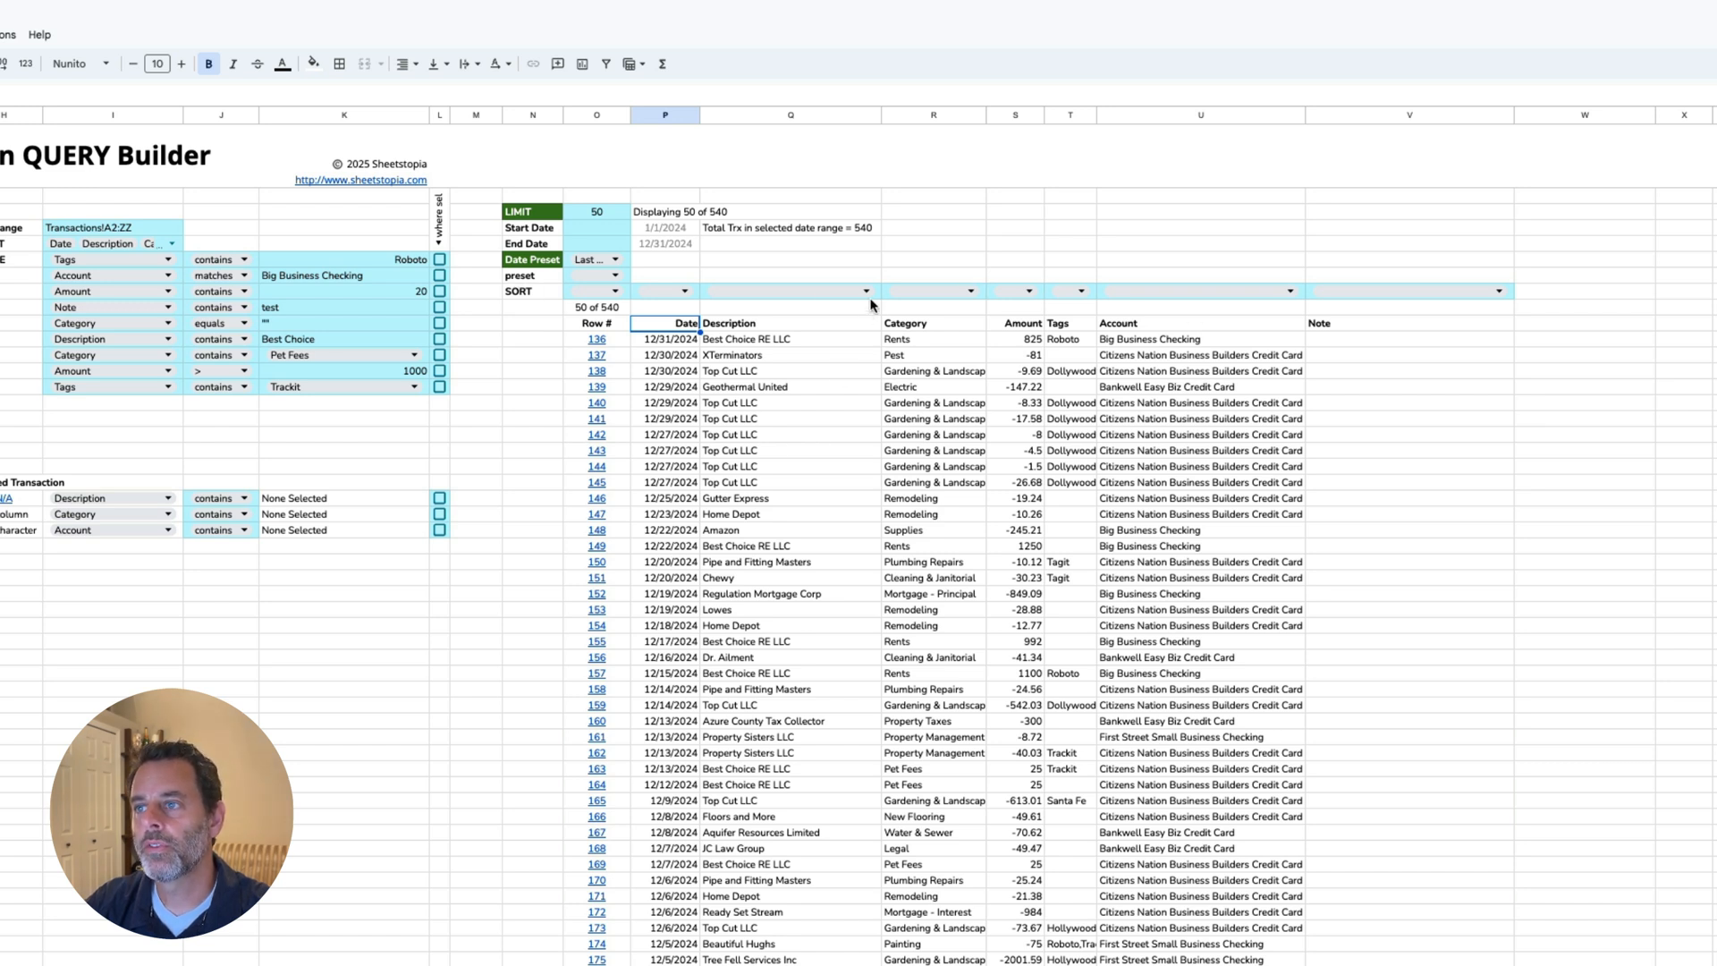
left_click(972, 292)
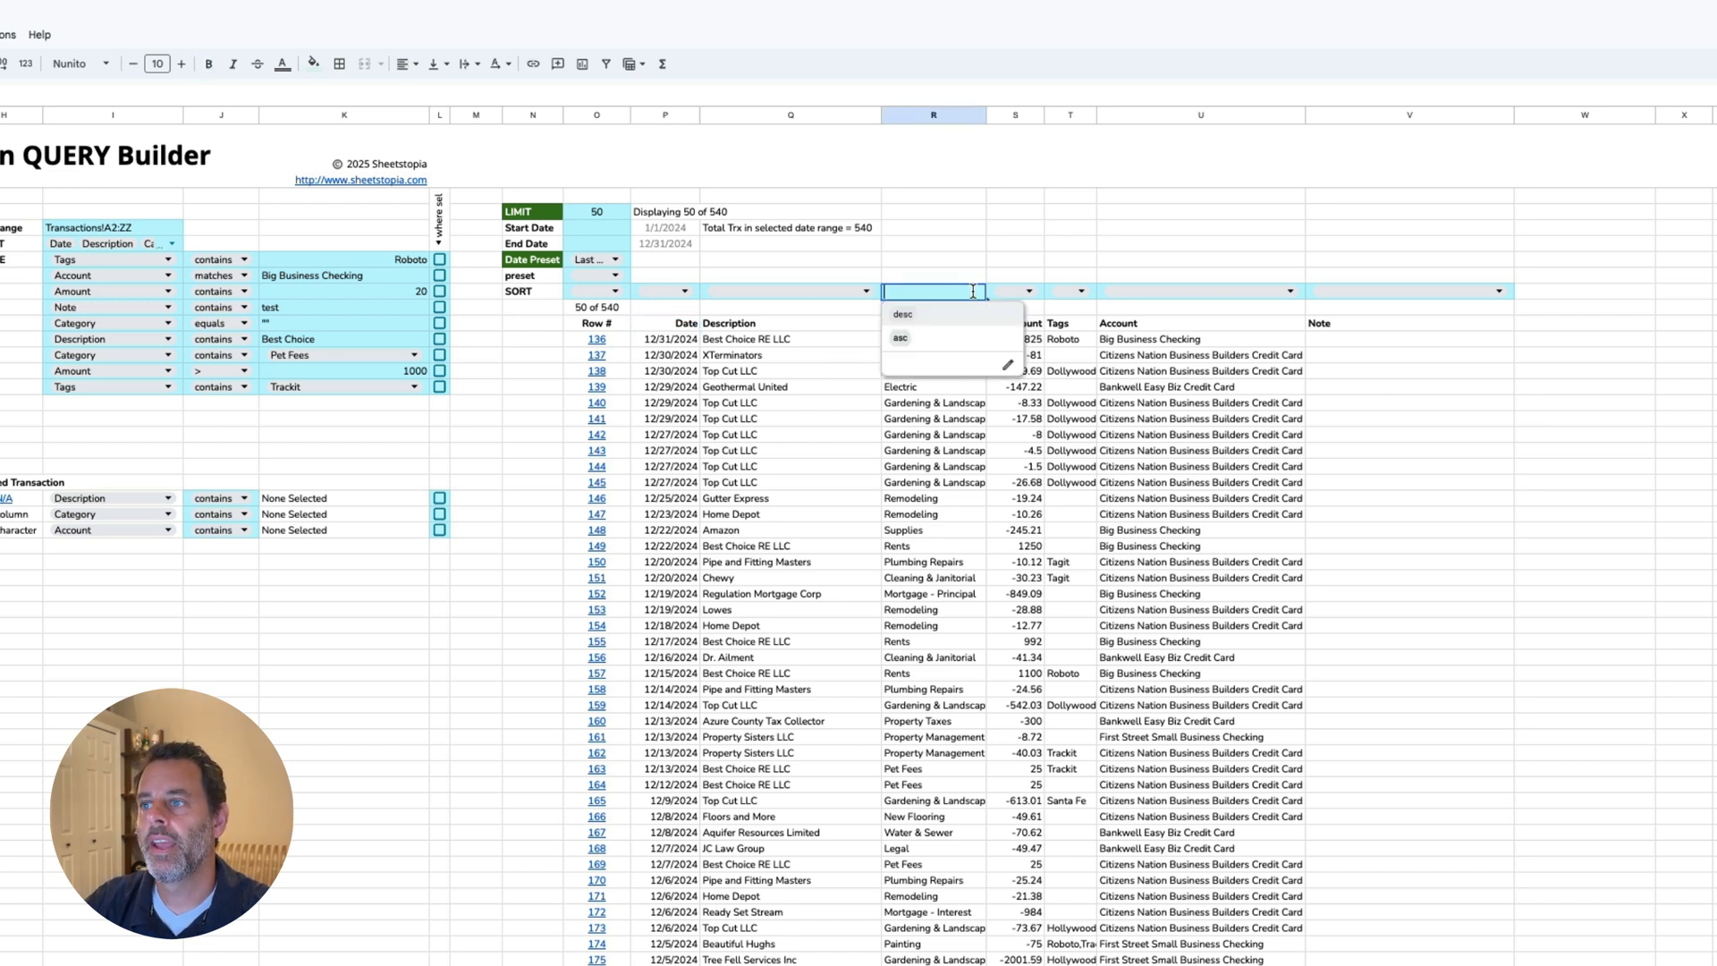
left_click(1055, 263)
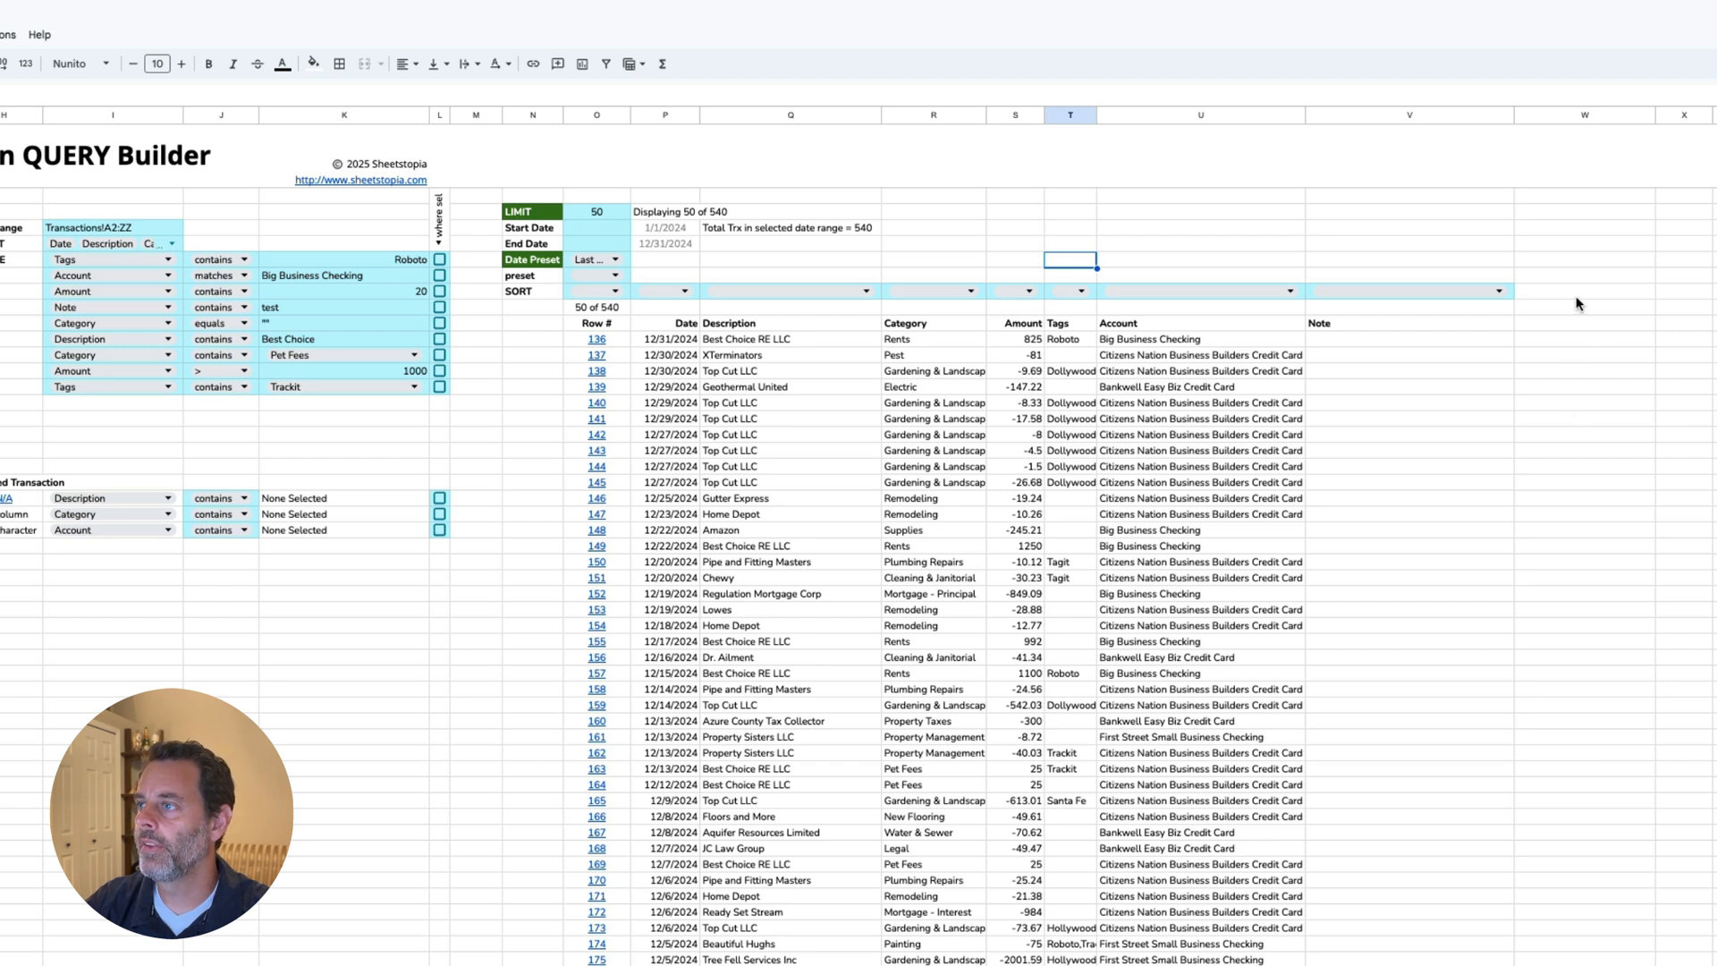
Step: Copy the Note column's SORT dropdown into columns W and X of the SORT row, and undo both pastes
left_click(1445, 295)
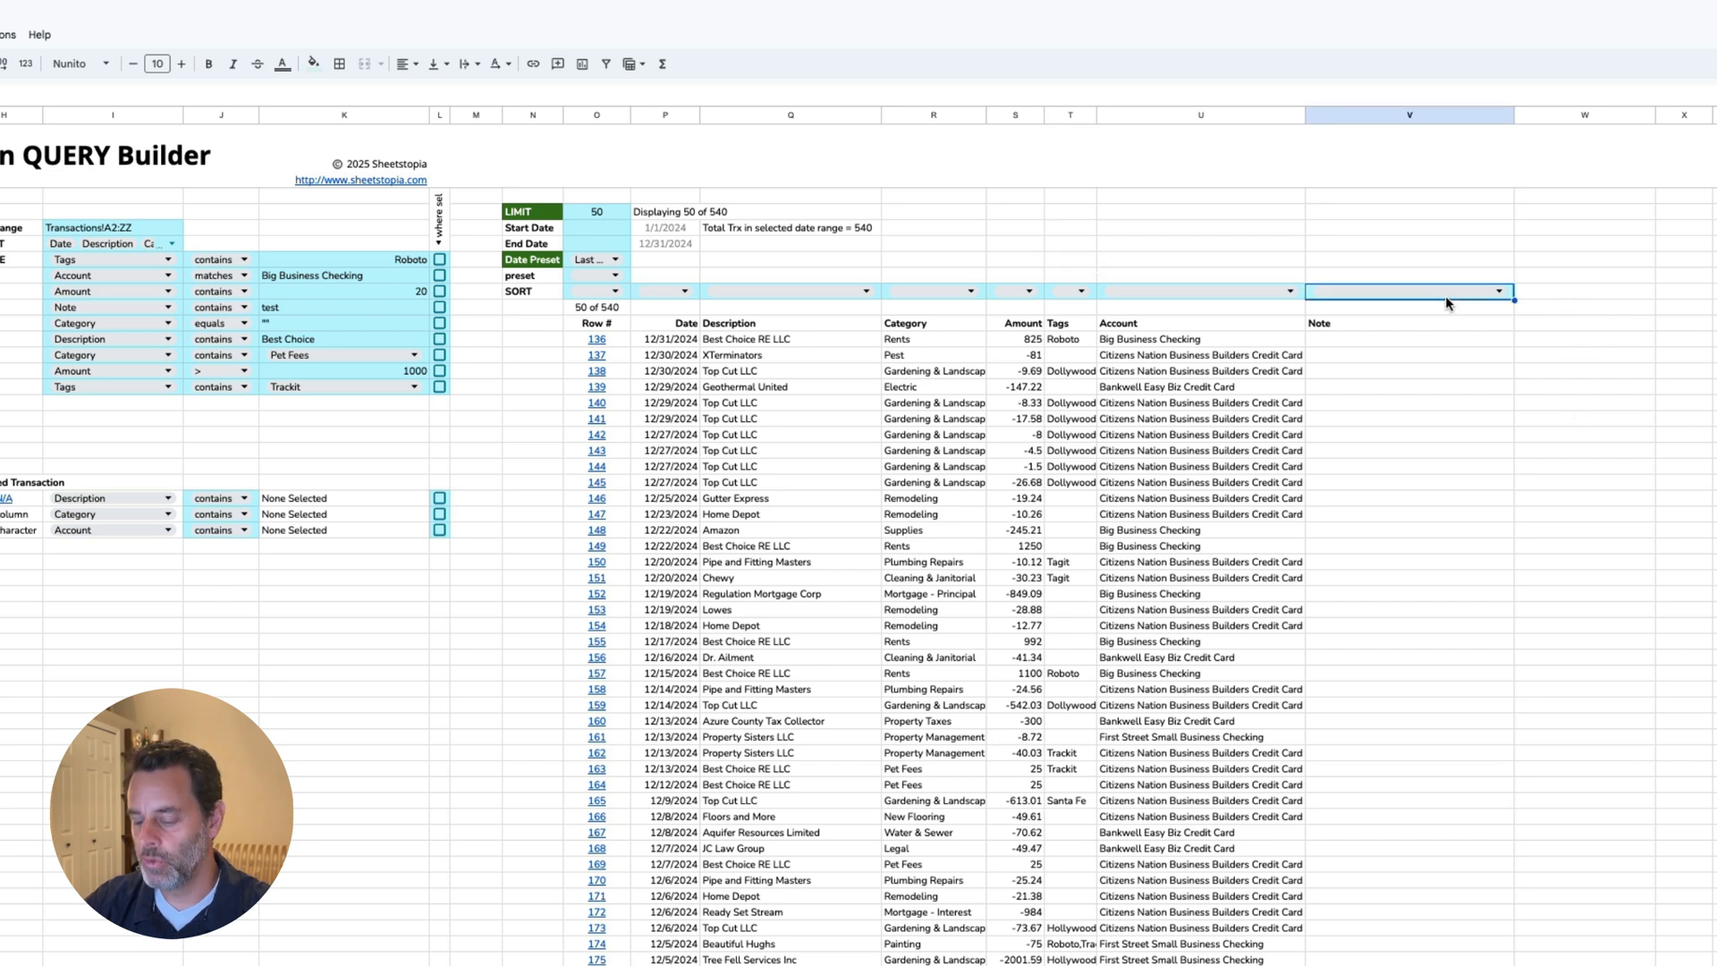
key("ctrl+c")
key("Right")
key("ctrl+v")
key("Right")
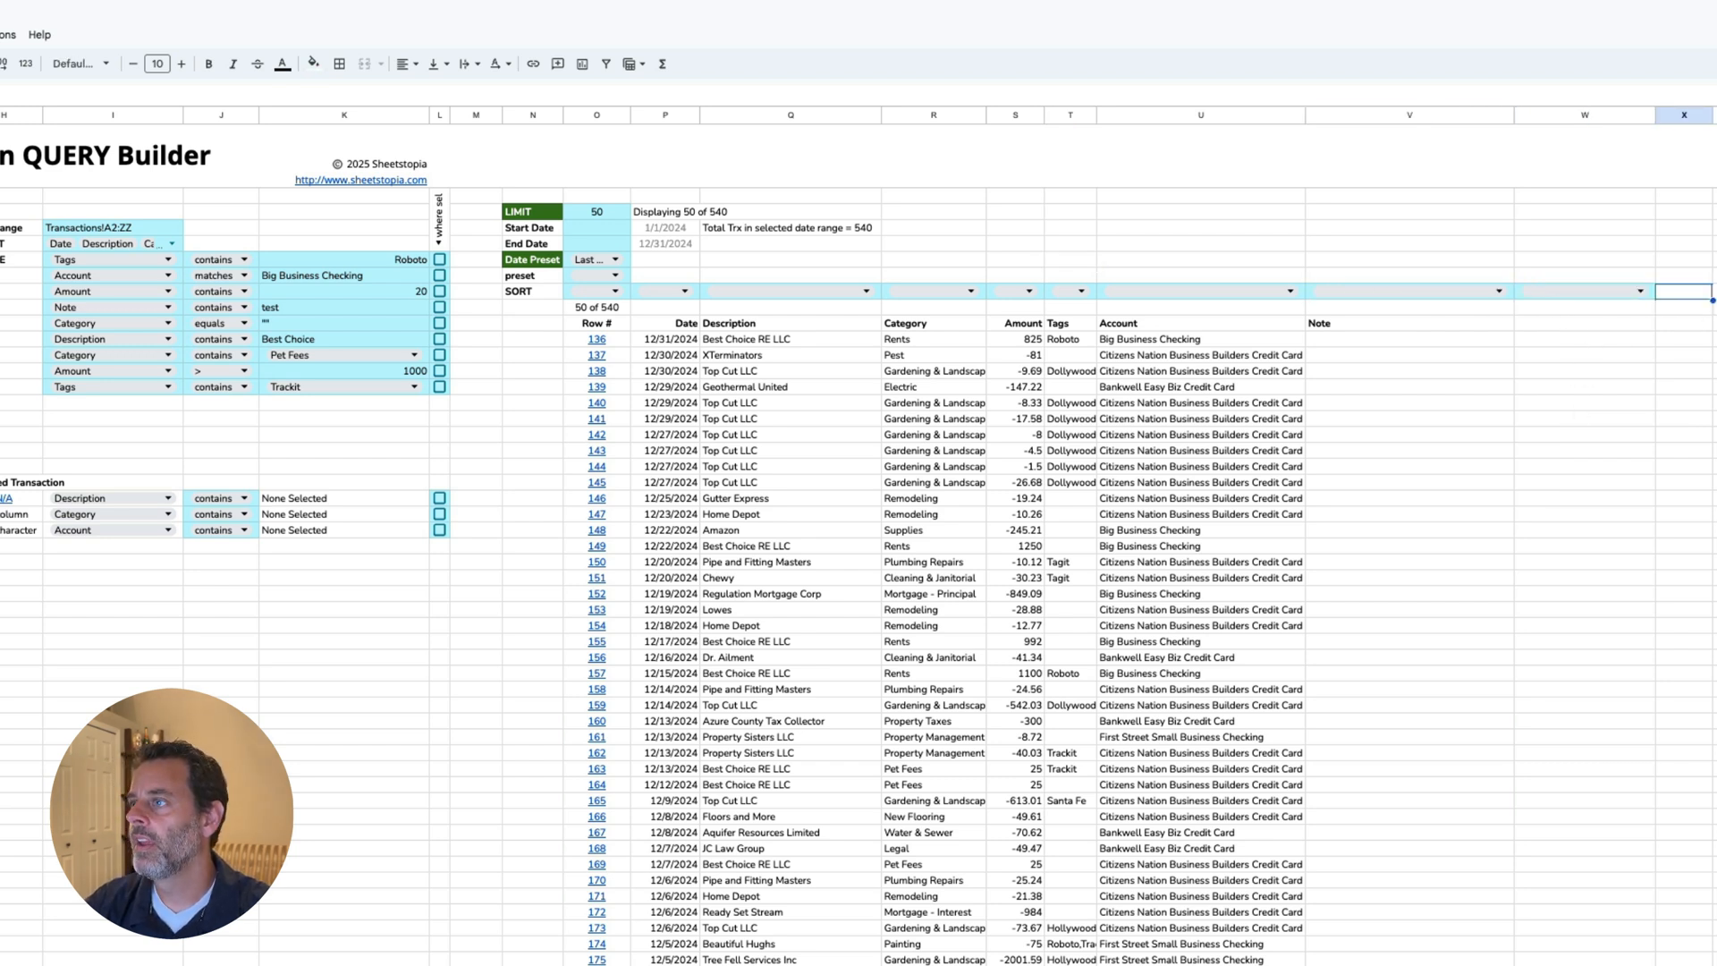
key("ctrl+v")
key("Right")
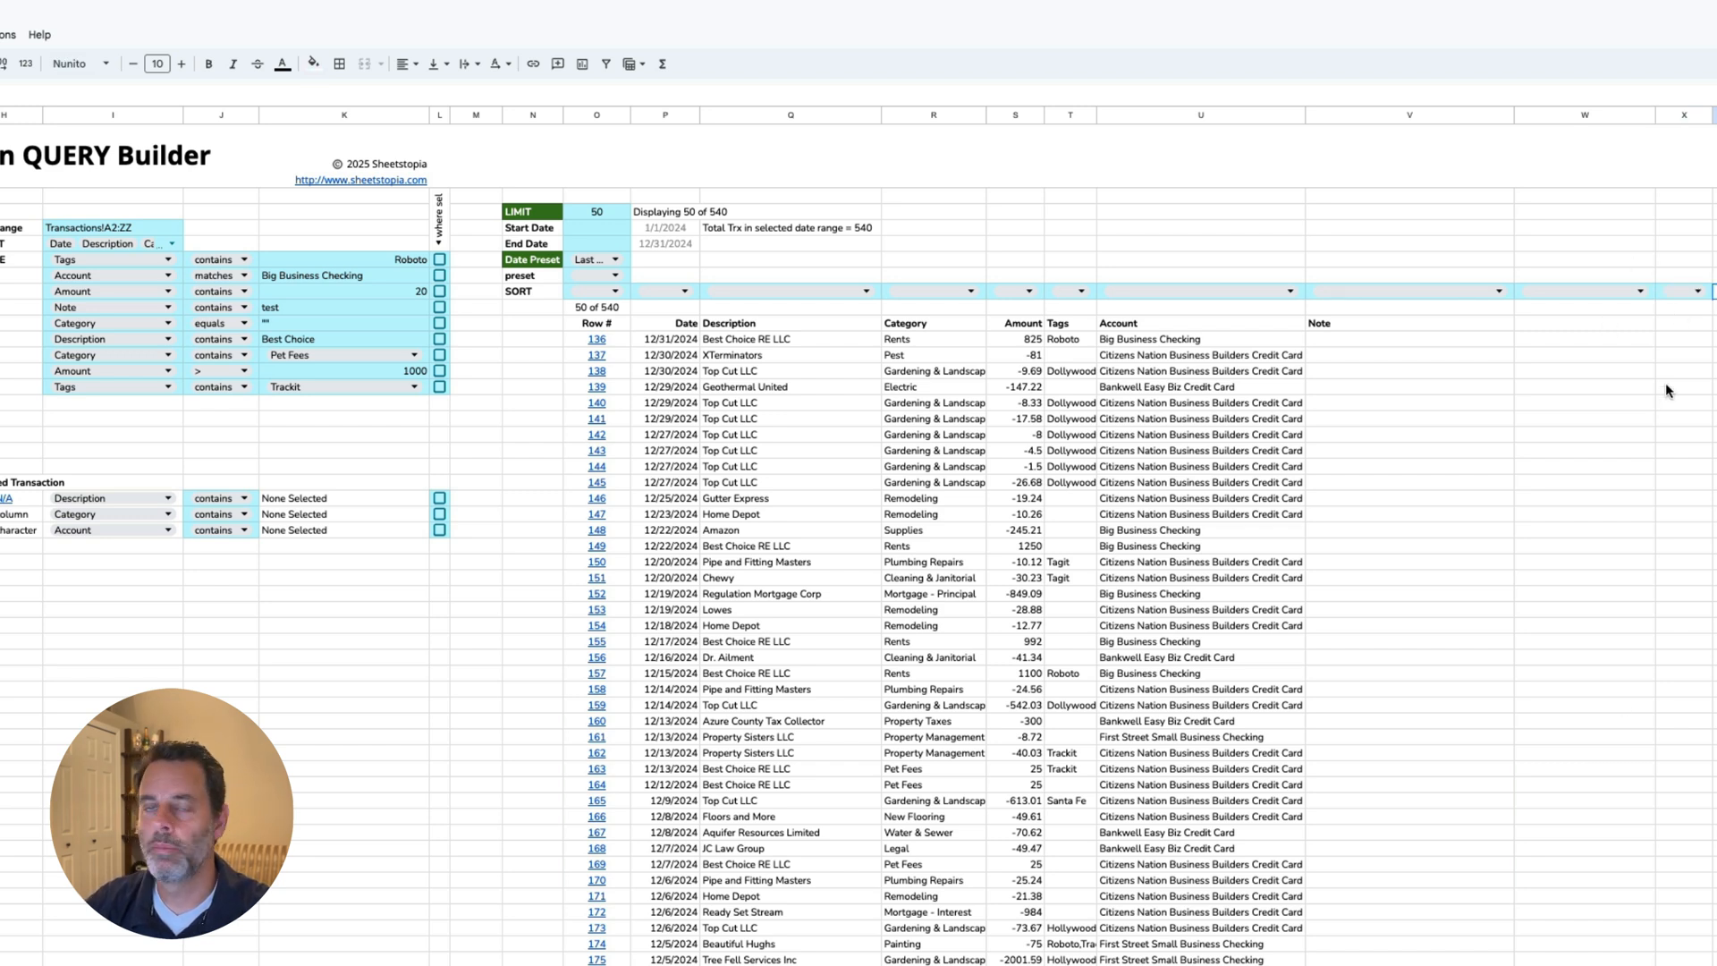
key("ctrl+z")
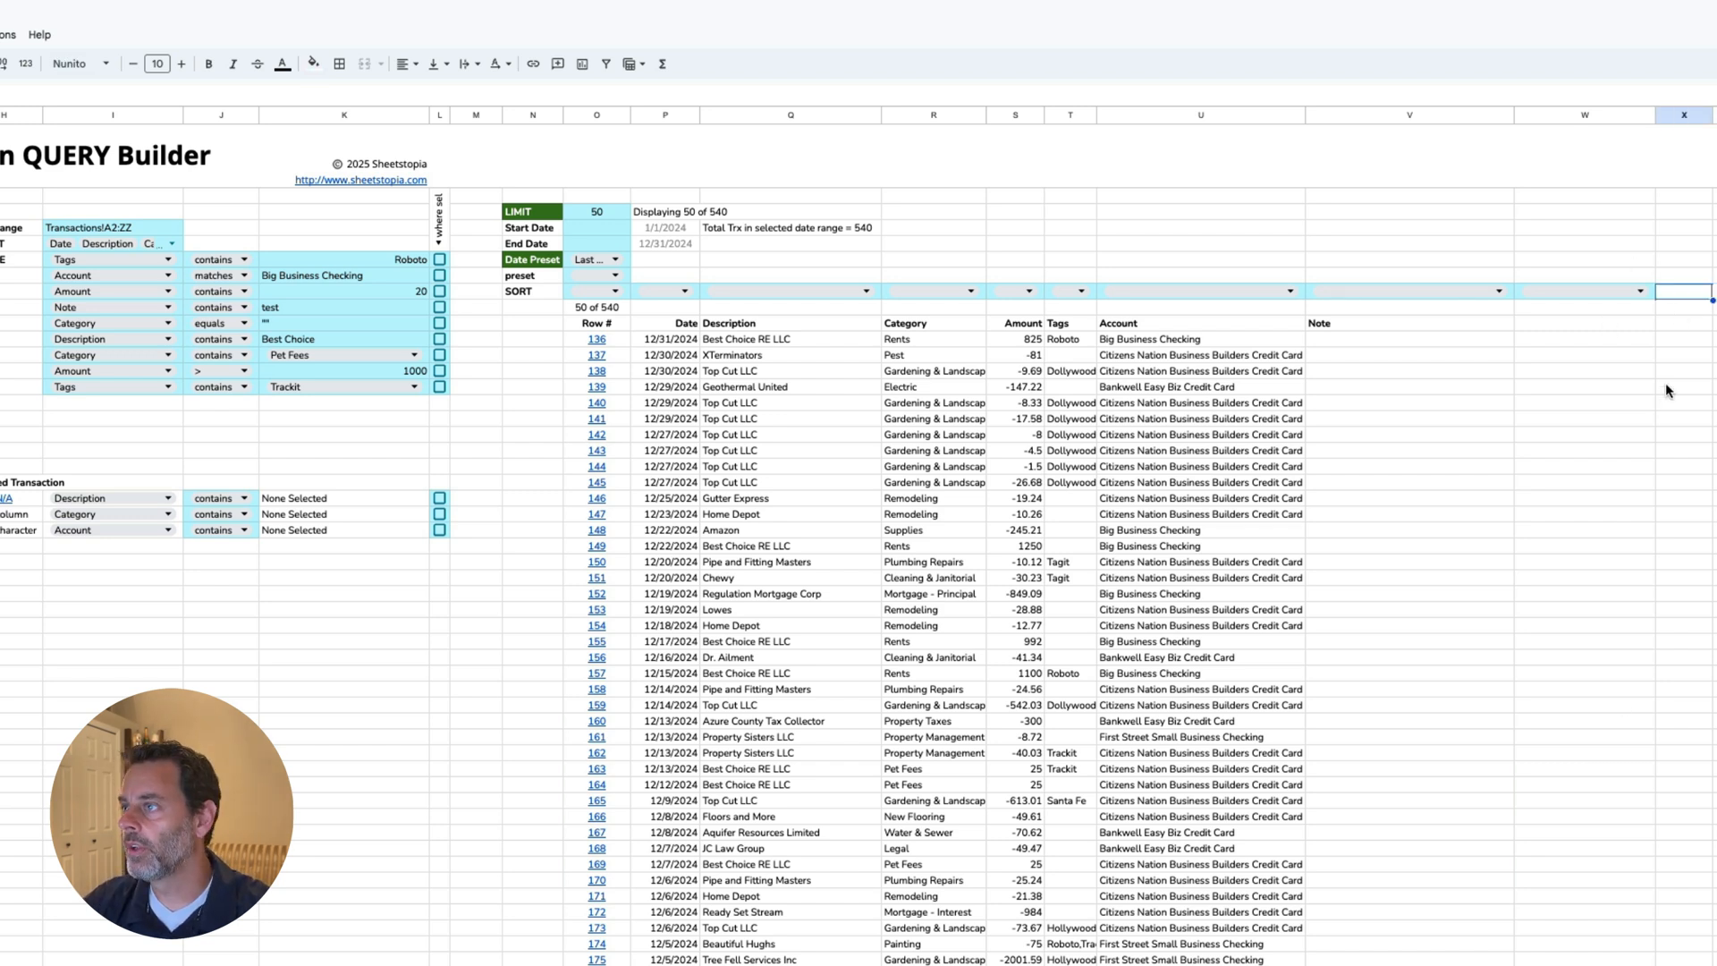
key("ctrl+z")
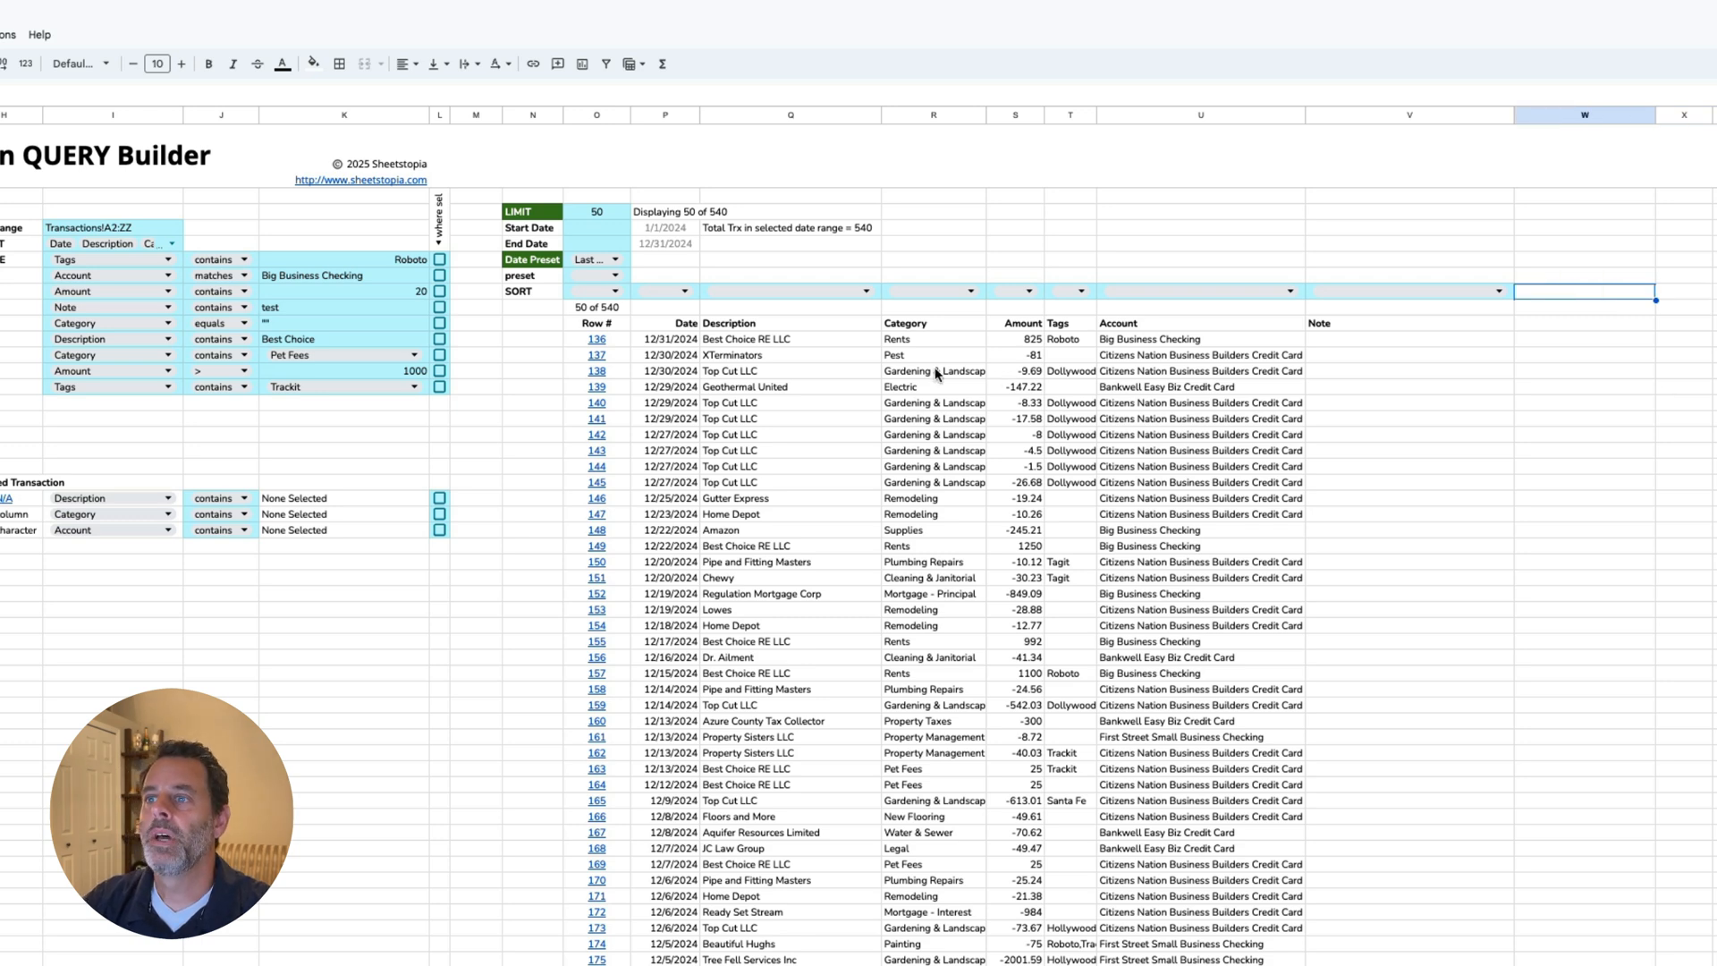
Step: Set the SORT order of the Description column to desc
left_click(866, 292)
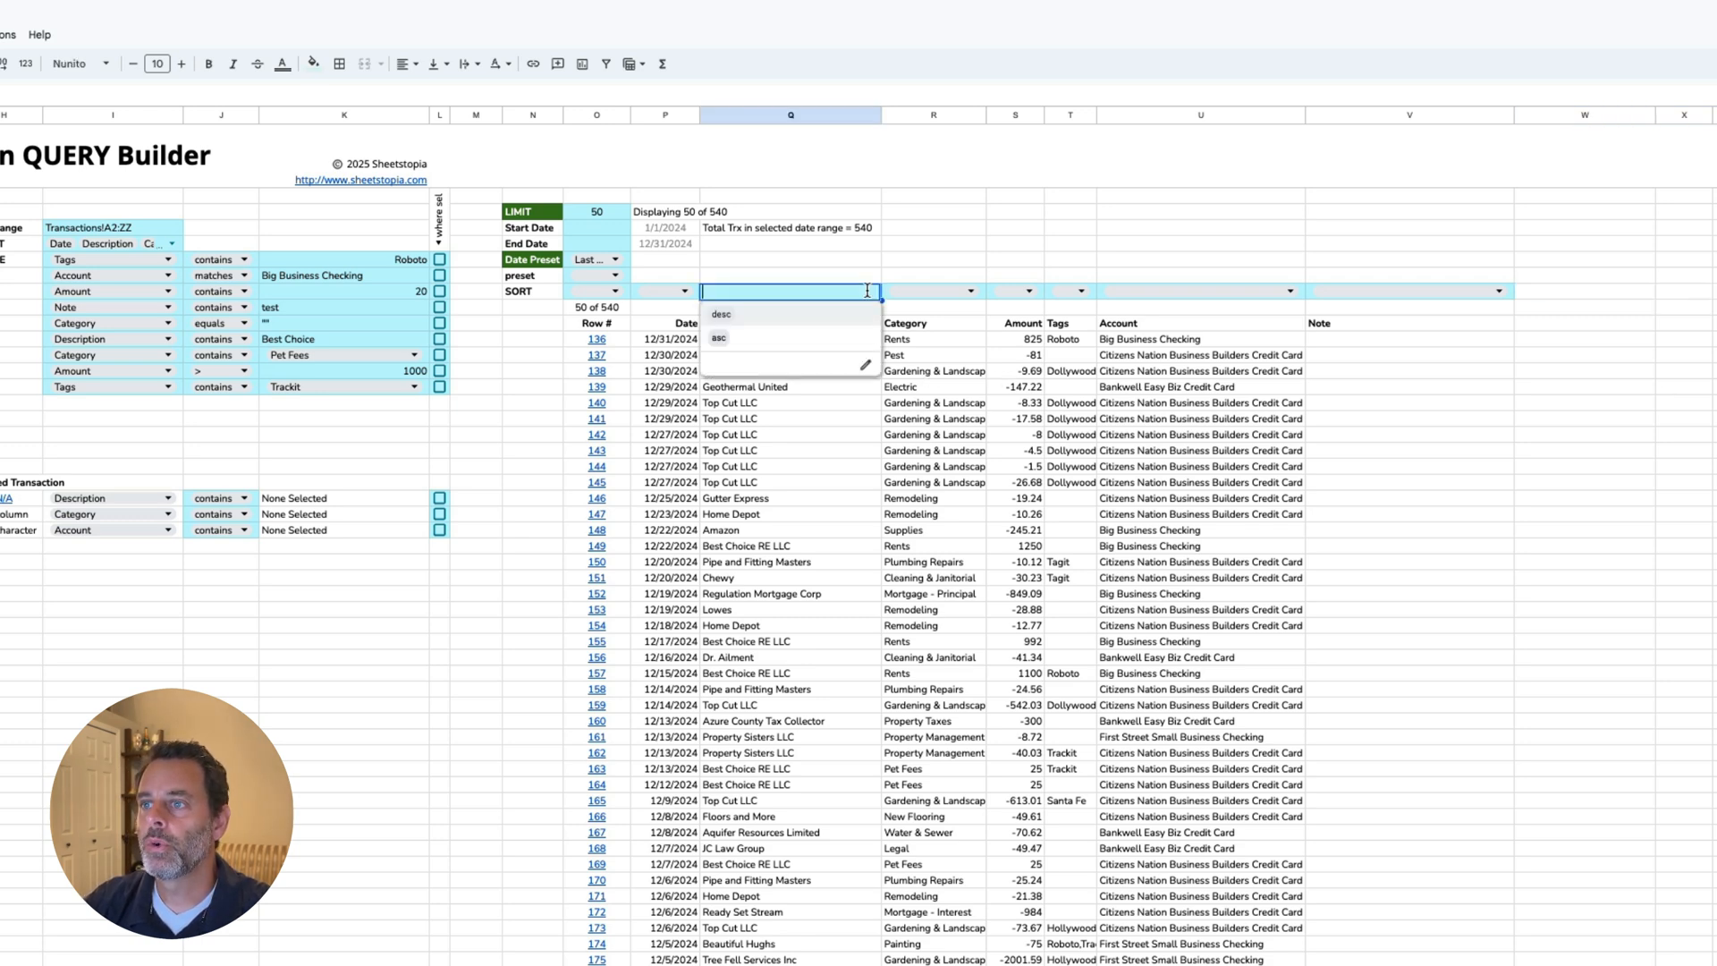
left_click(850, 315)
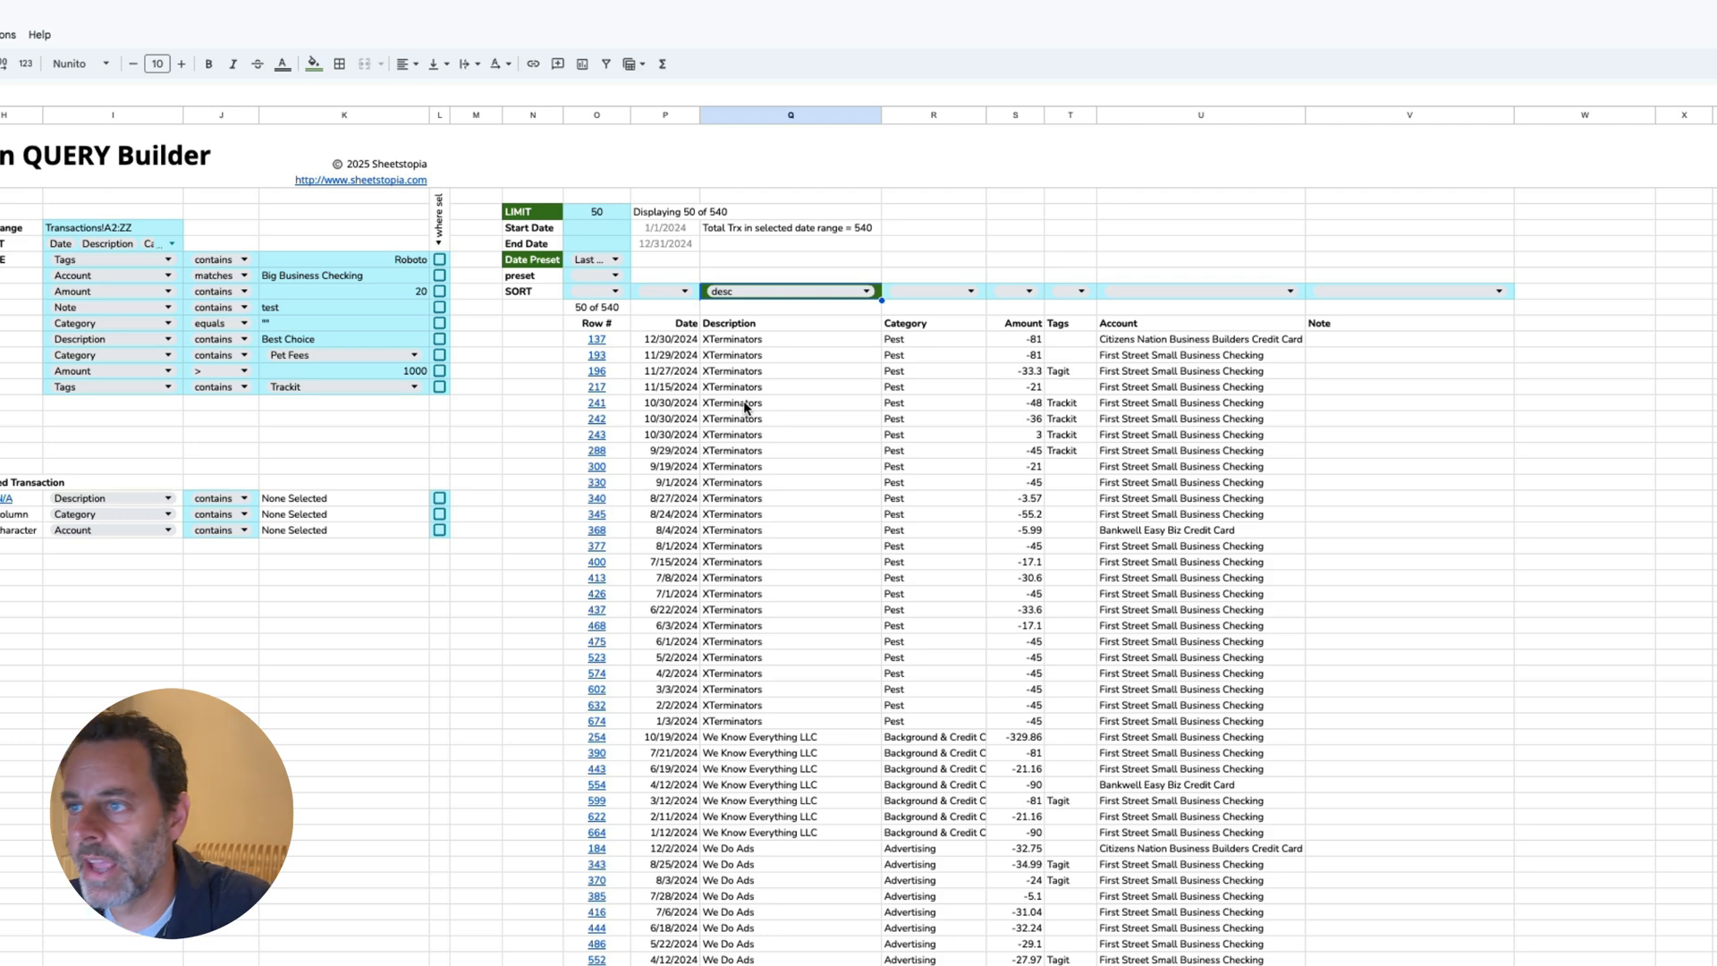
Step: Set the SORT order to asc for Description and desc for Amount, and highlight the Ace Hardware descriptions and amounts
type("asc")
key("Tab")
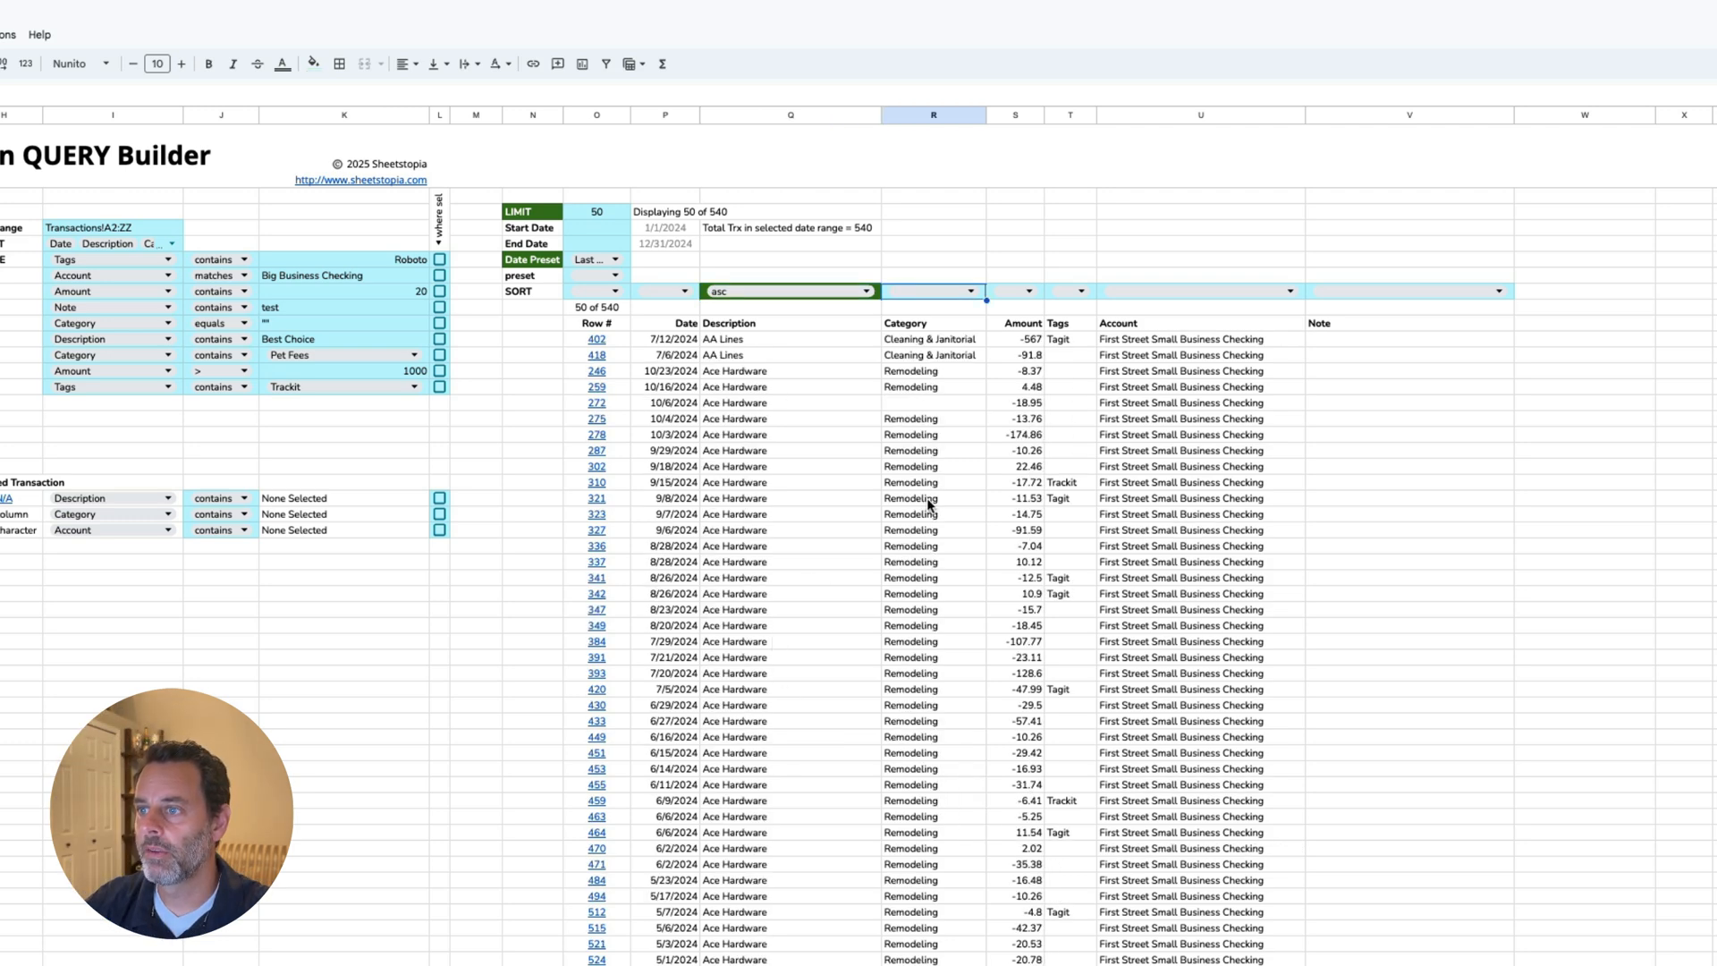
left_click(1031, 296)
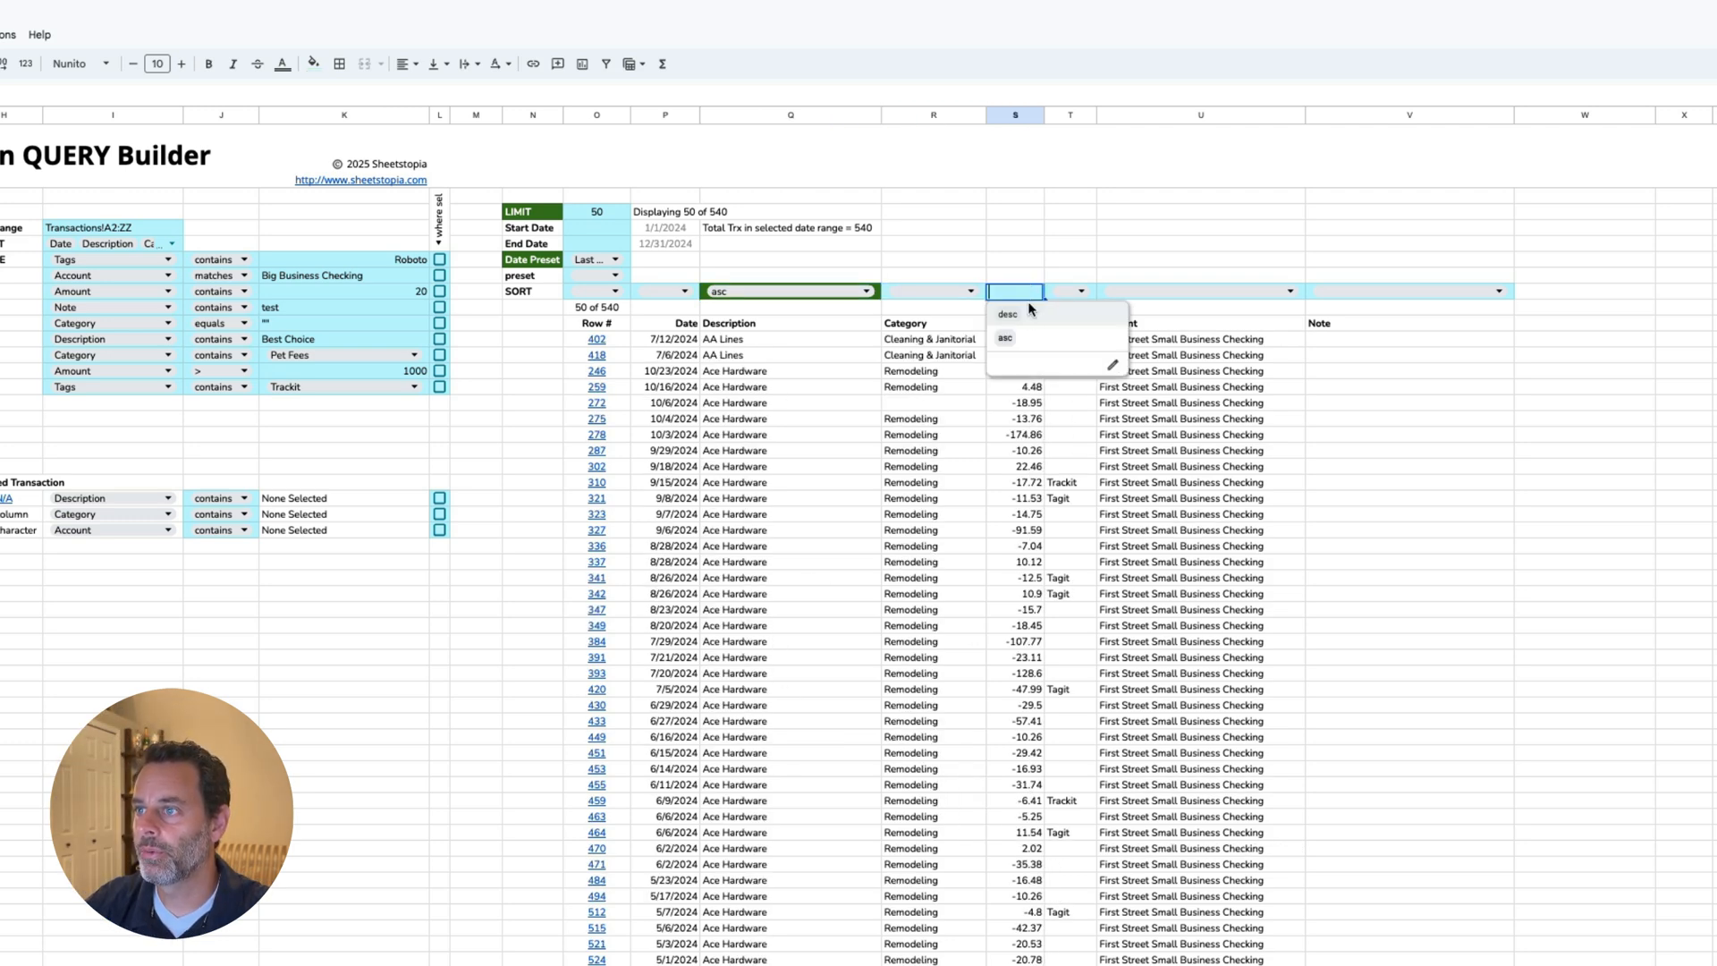
left_click(1027, 325)
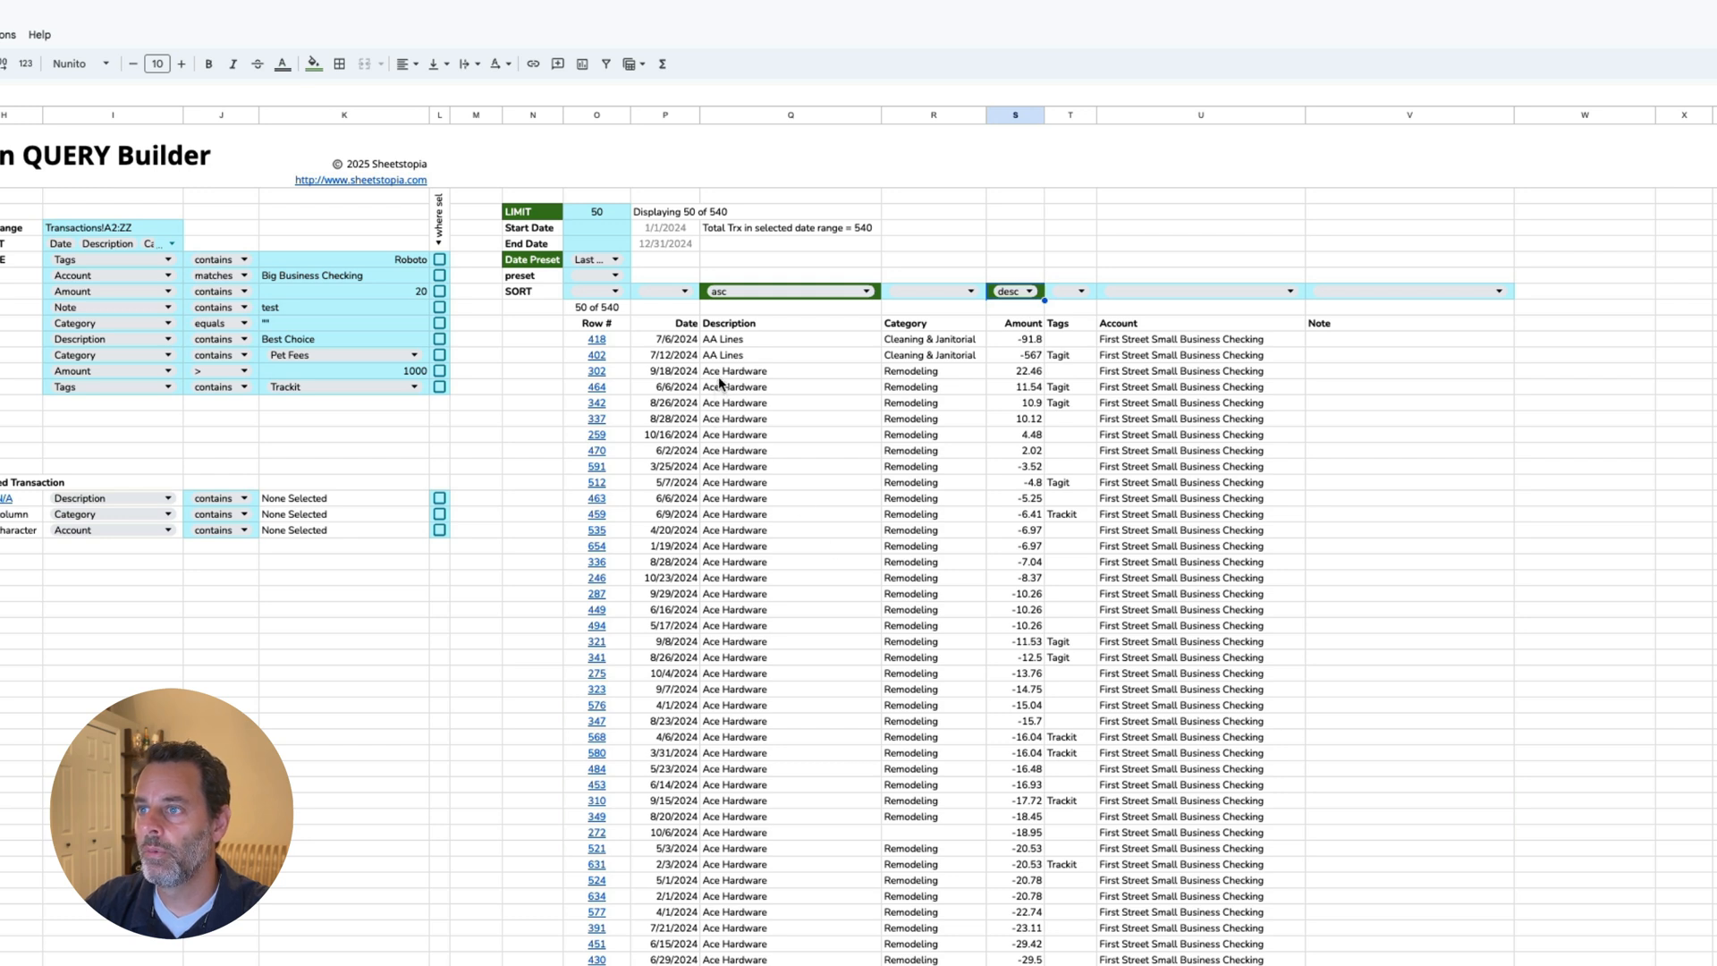
left_click_drag(747, 373, 814, 963)
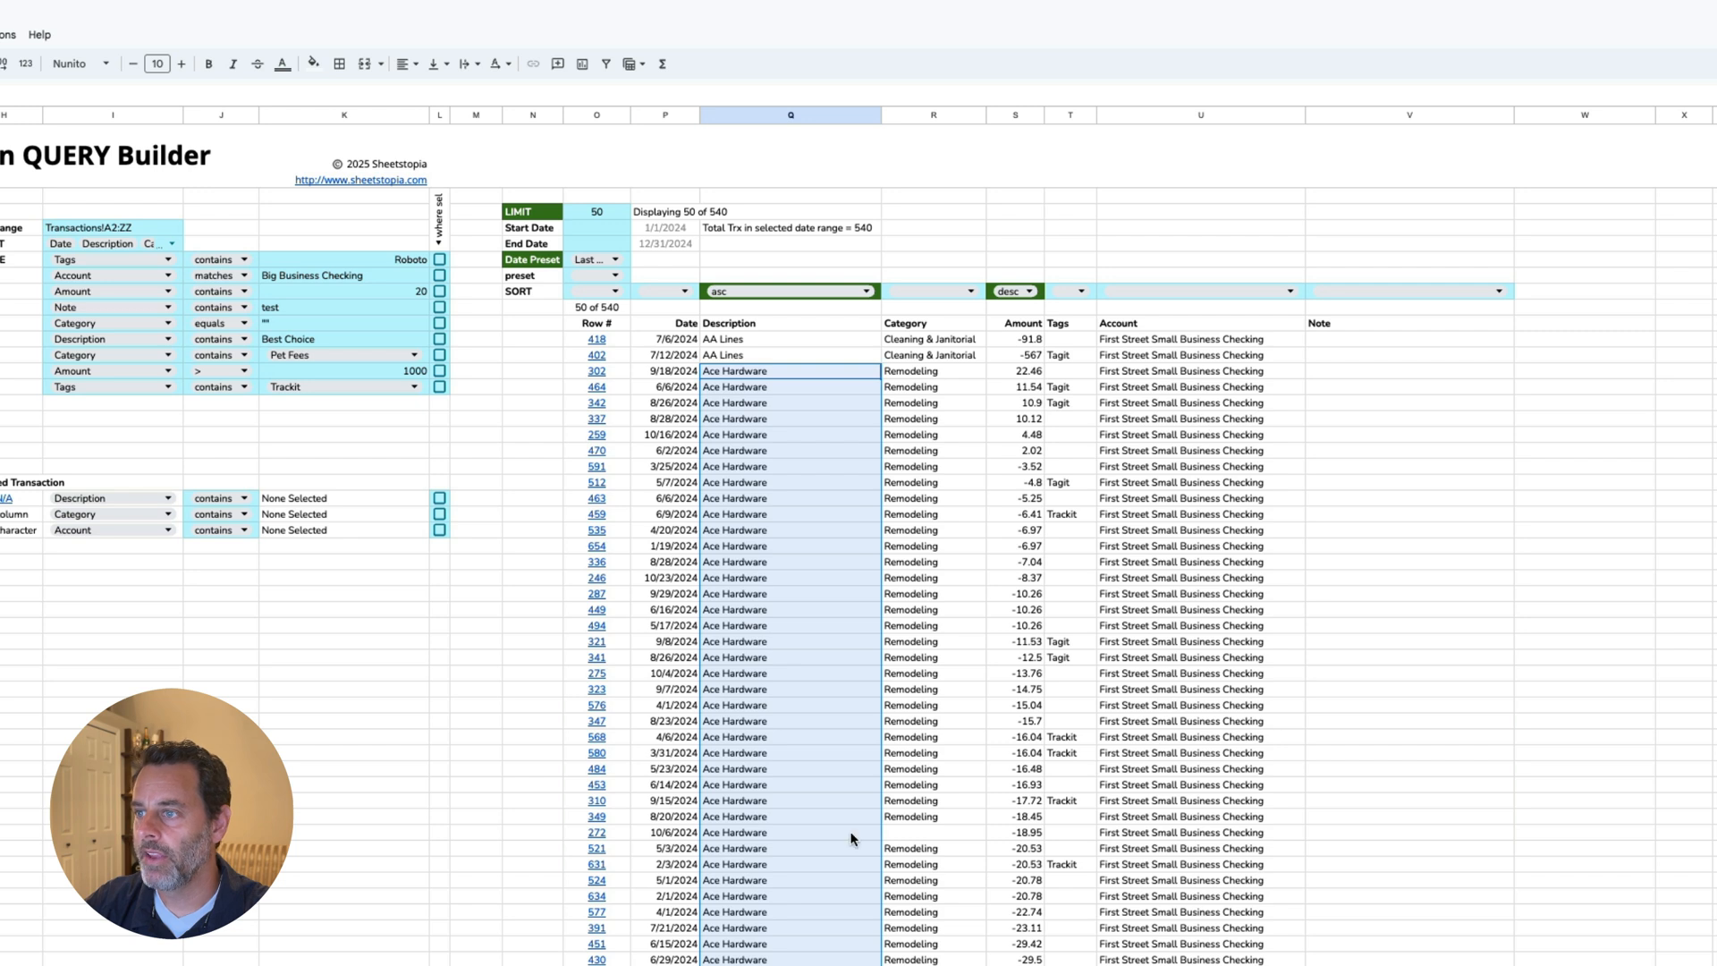
left_click(1029, 370)
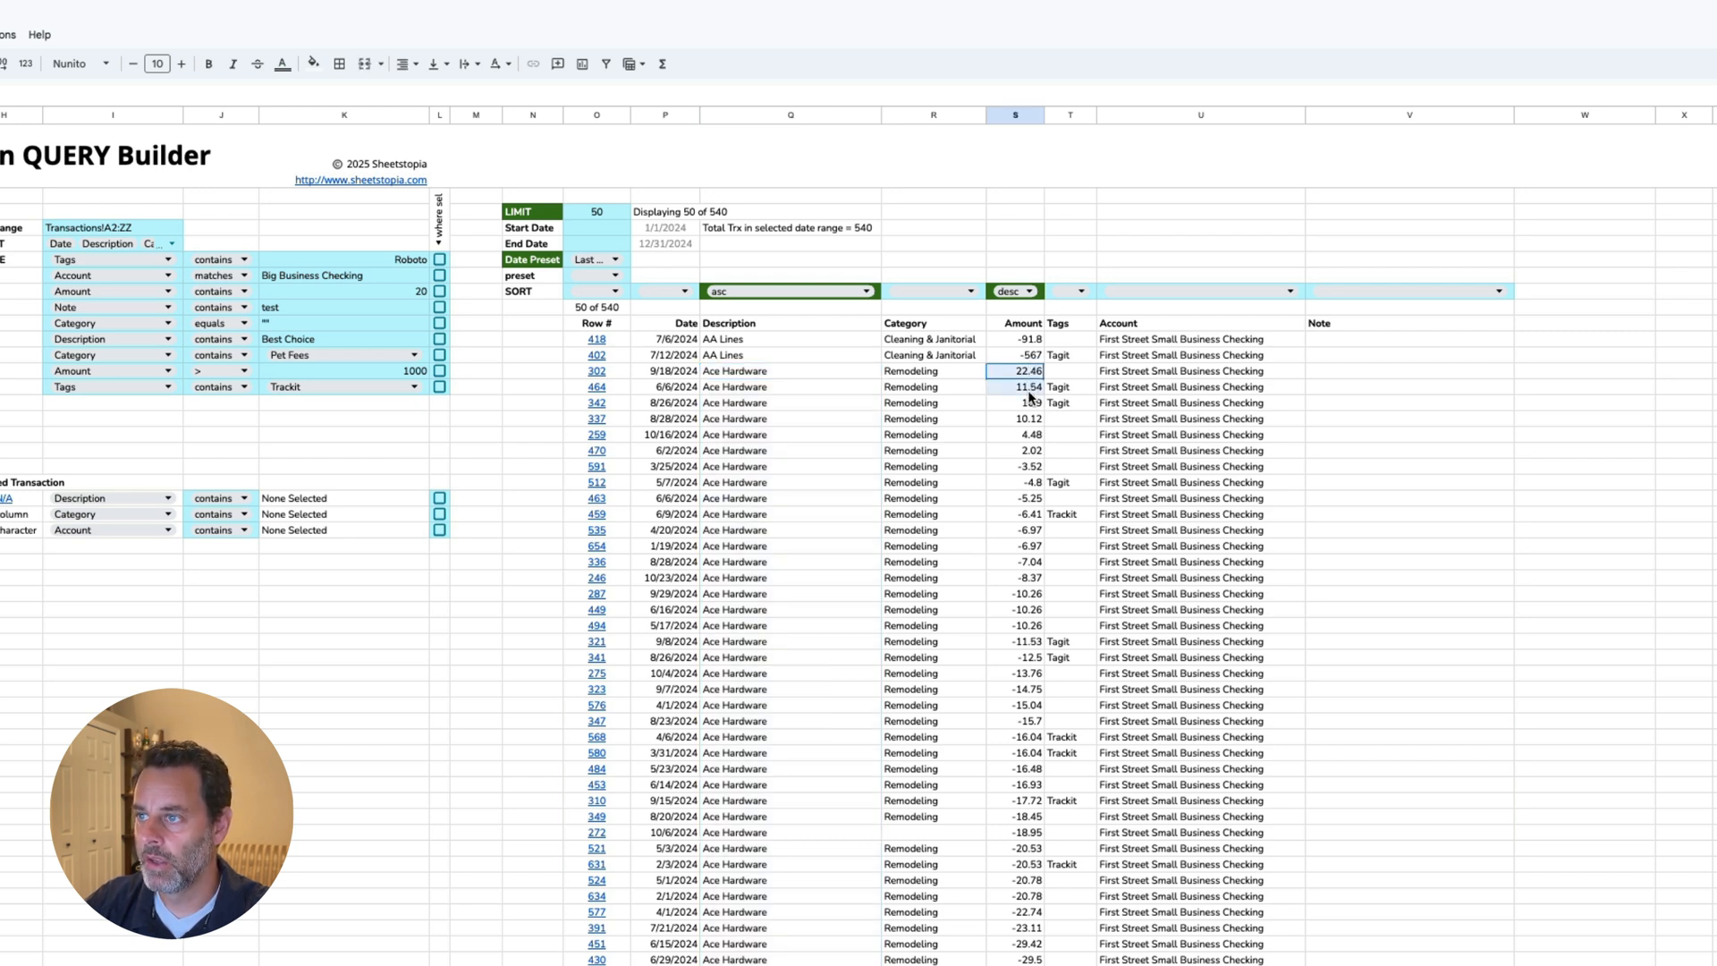
left_click_drag(1029, 396, 1015, 963)
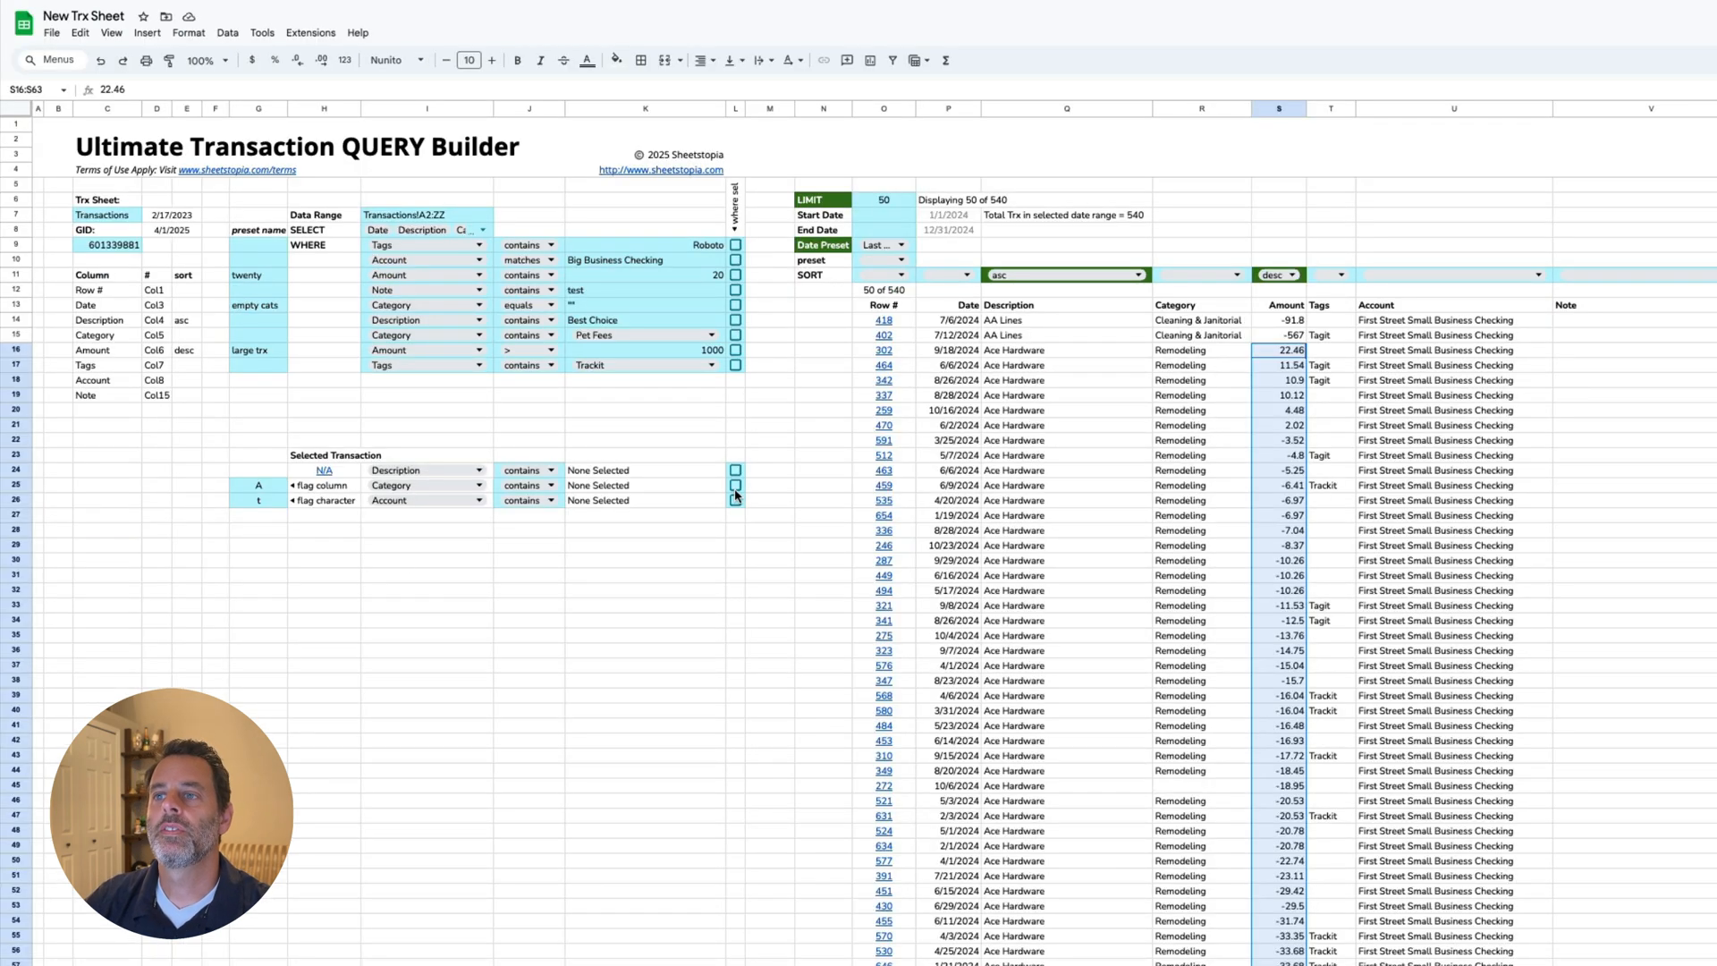
Step: Clear the Date Preset and the SORT orders of the Description and Amount columns
left_click(914, 247)
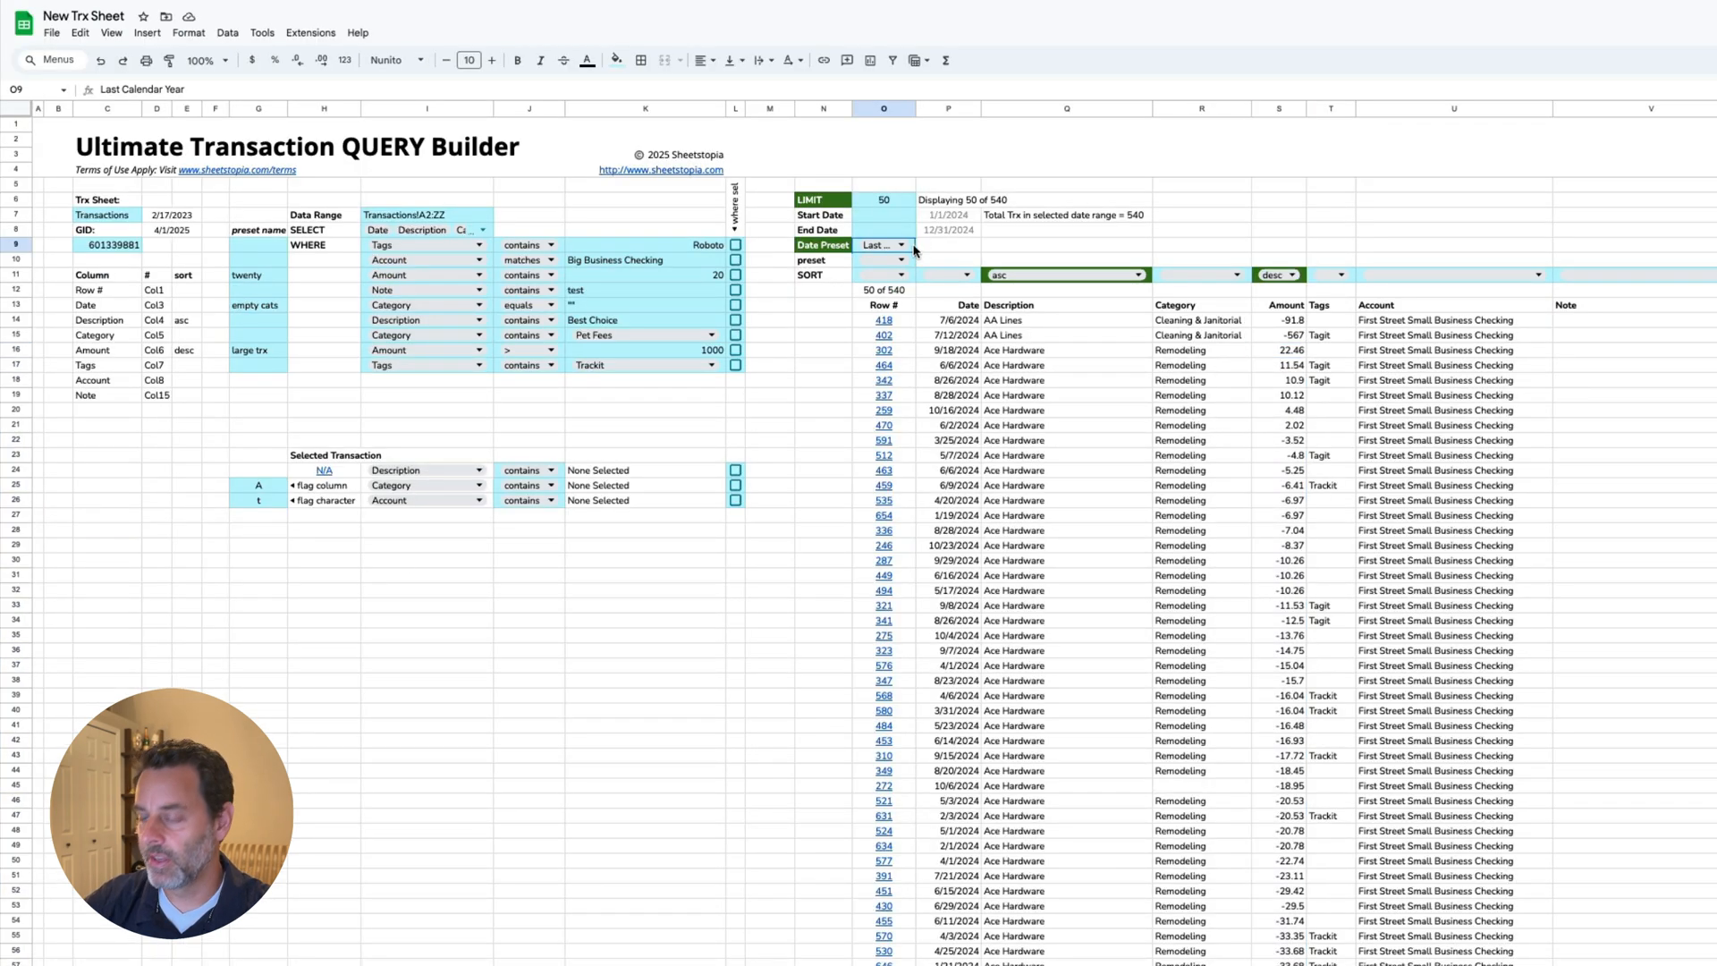
key("Delete")
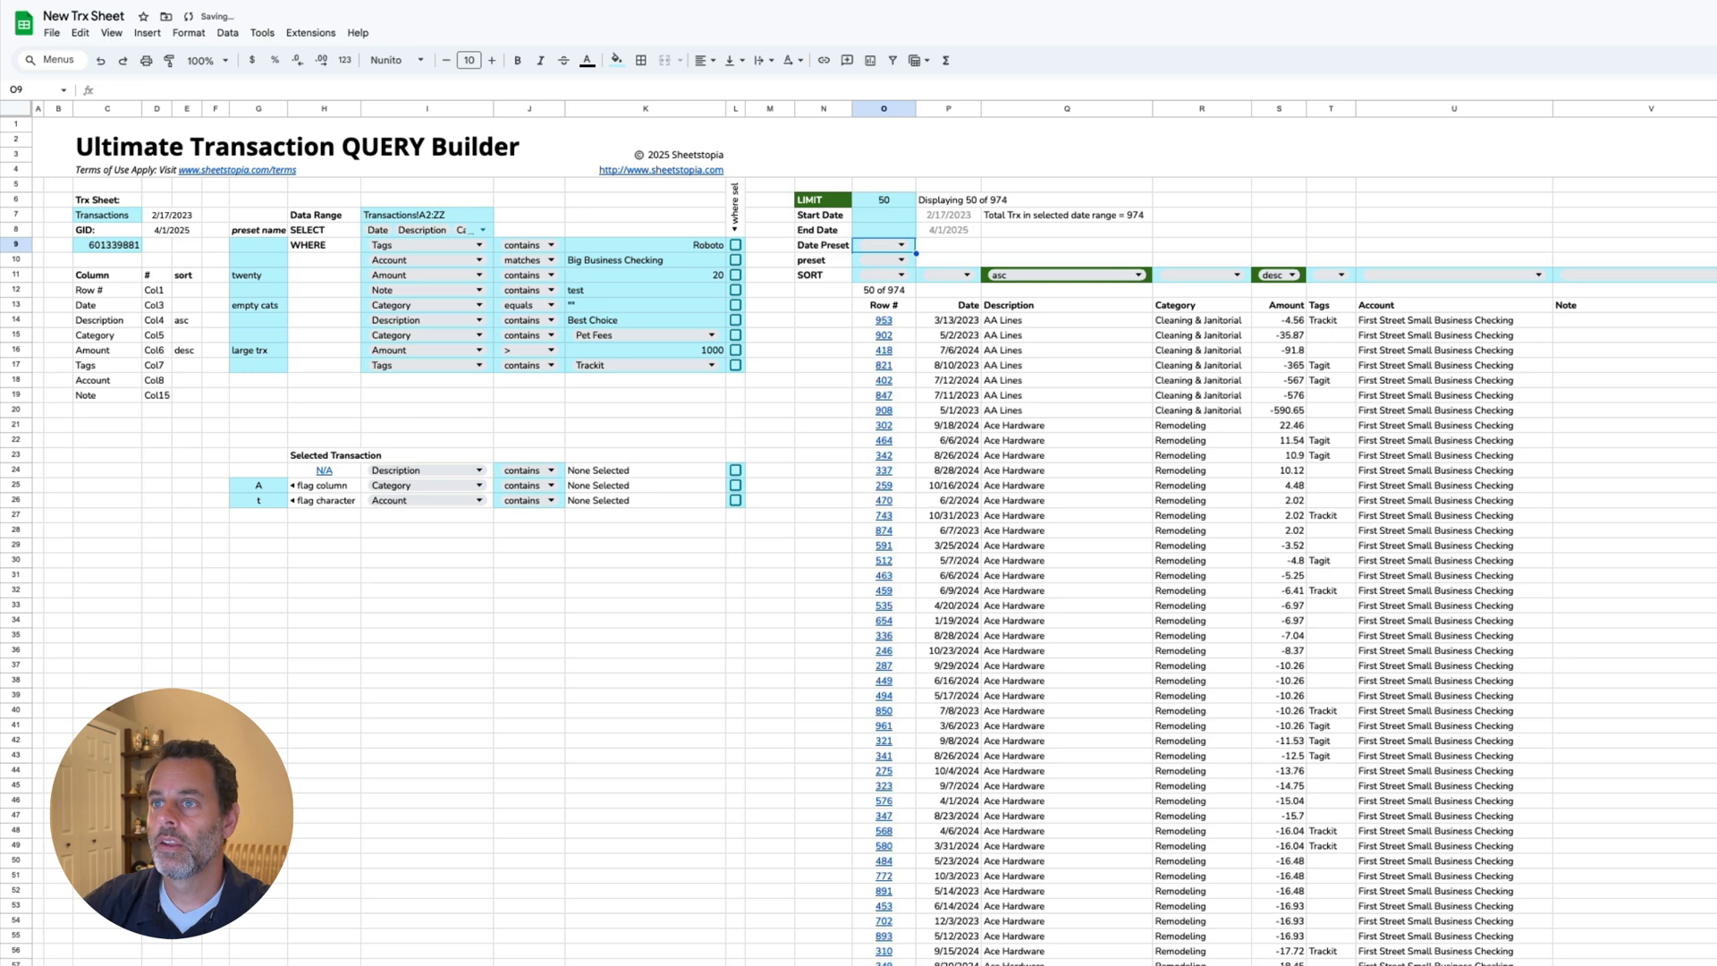
left_click(1150, 279)
key("Delete")
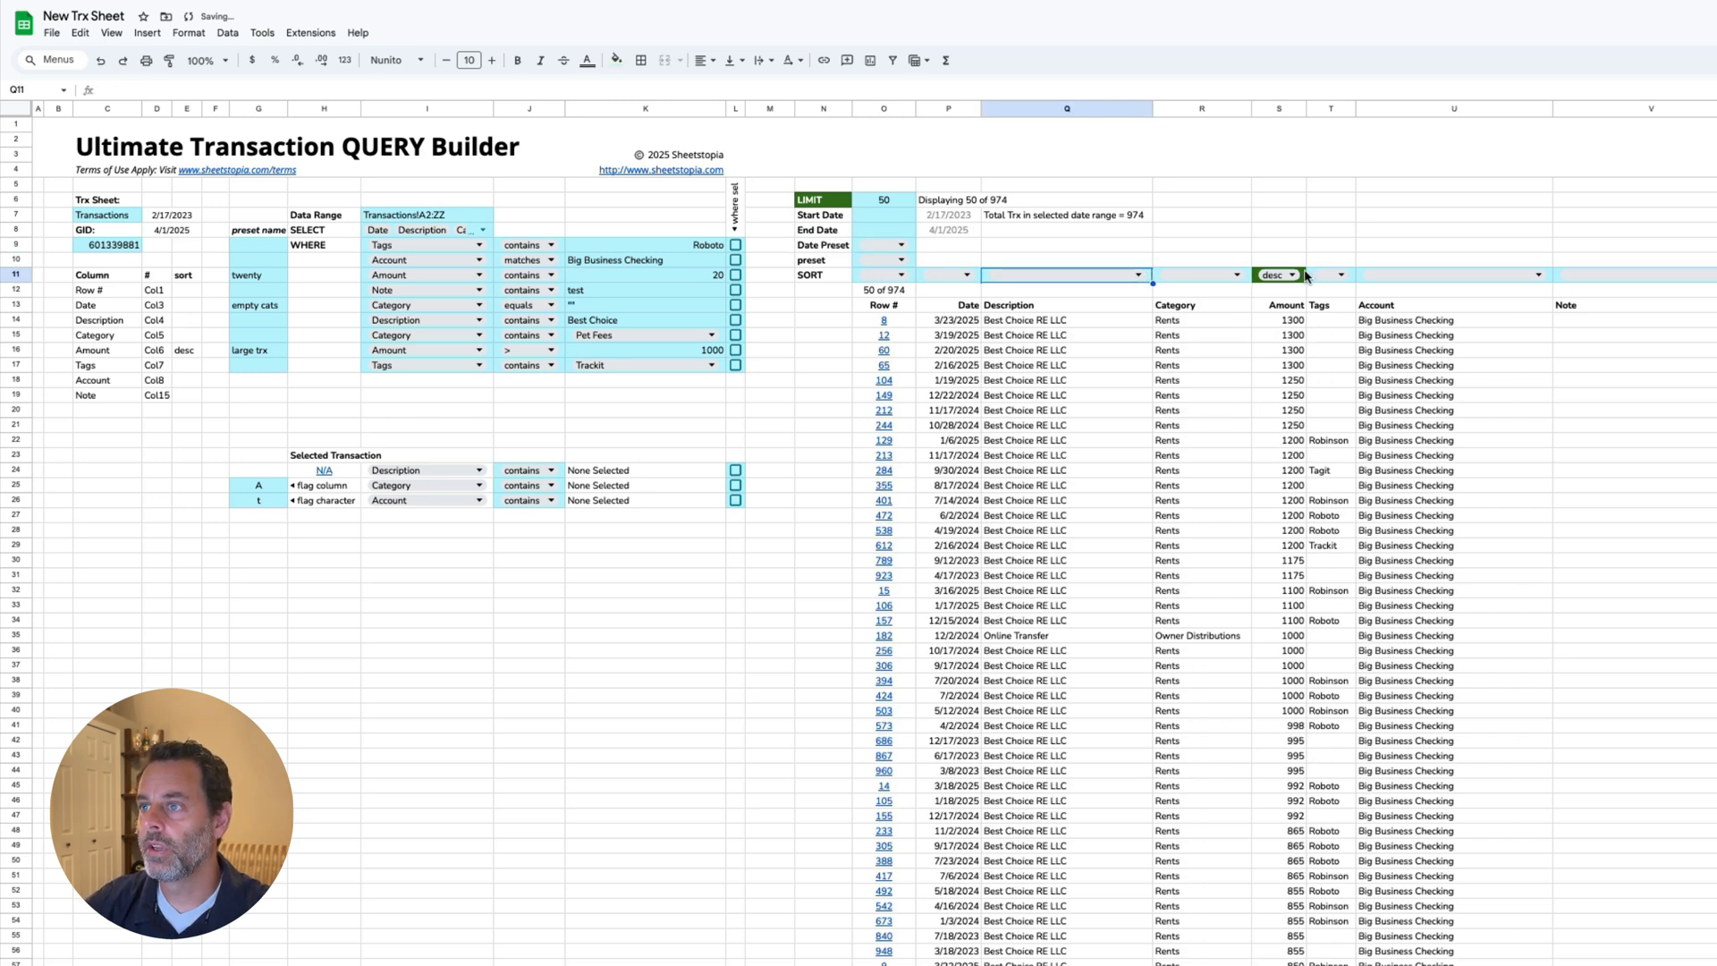
left_click(1304, 277)
key("Delete")
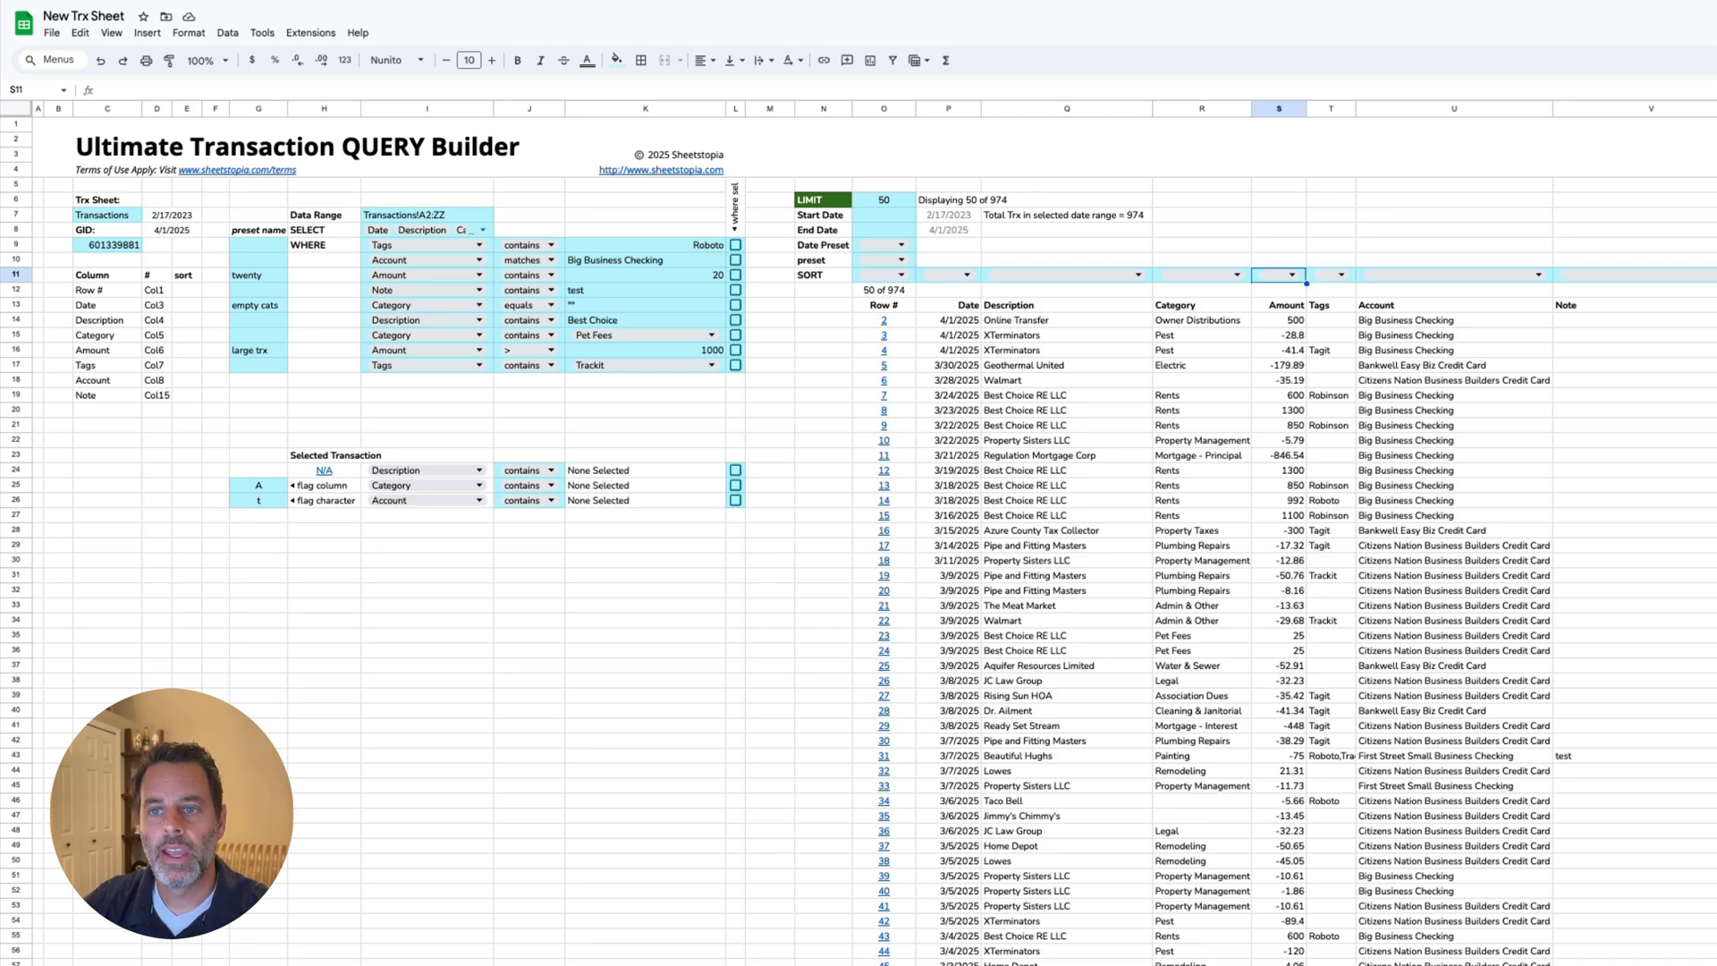
Step: Flag the Top Cut LLC transaction in row 181 of the Transactions sheet with t in column A
left_click(215, 964)
scroll(200, 591, "up", 16)
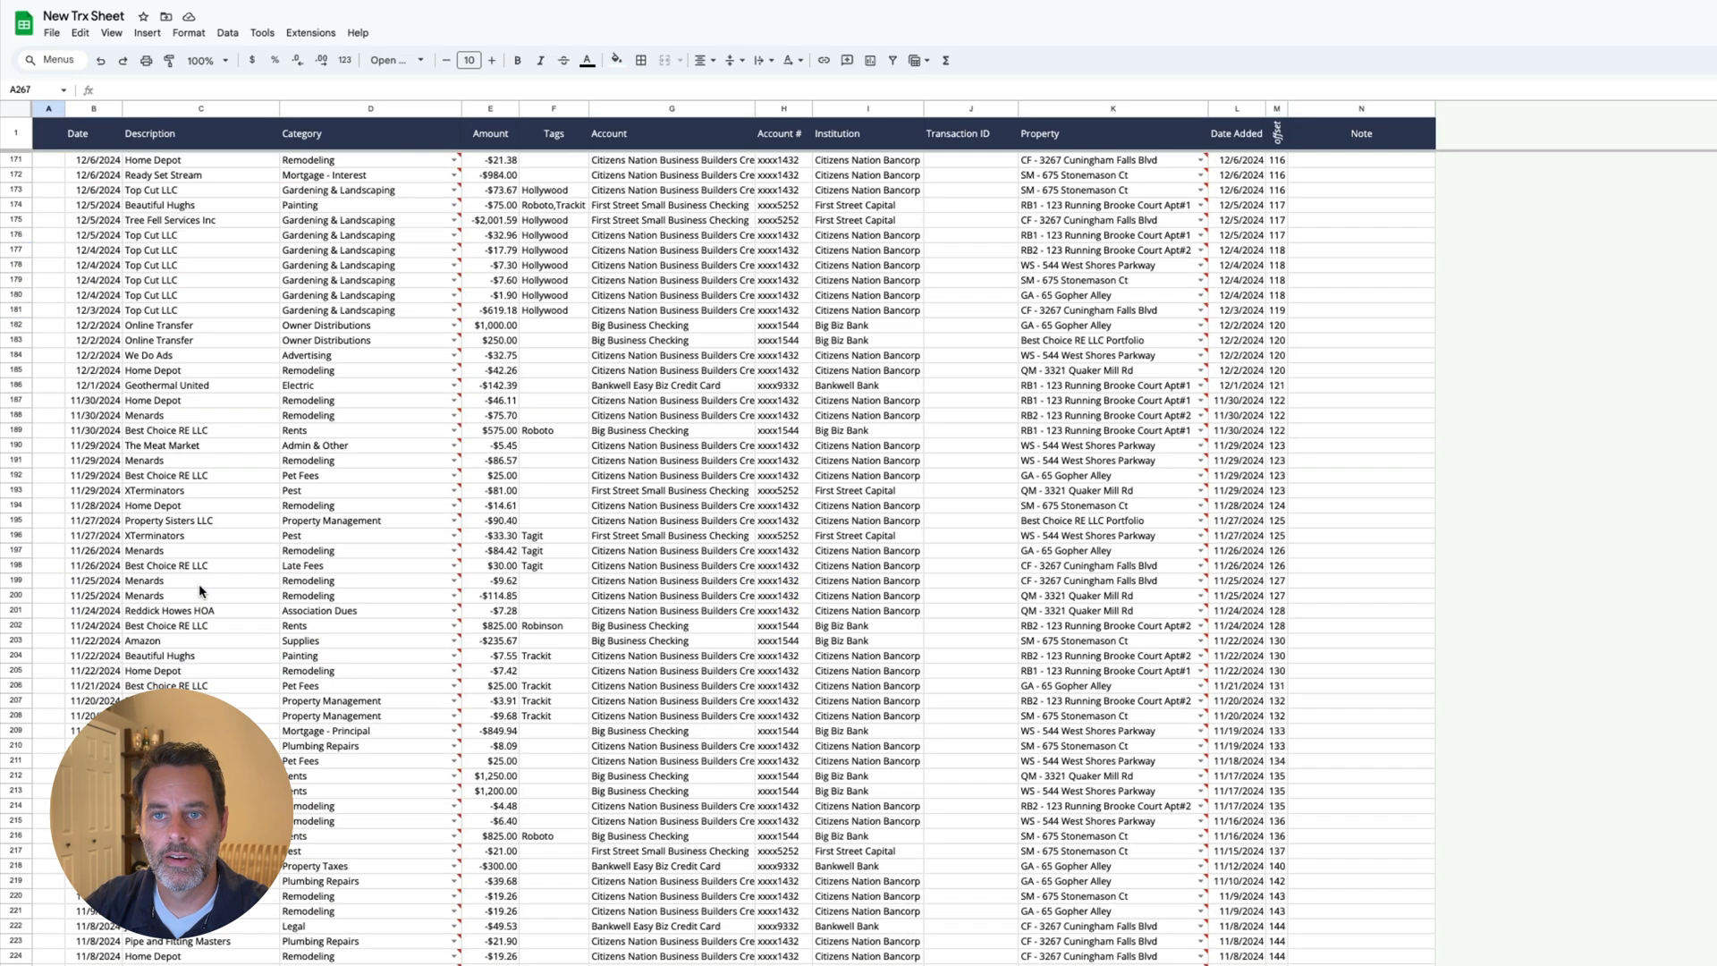
left_click(55, 309)
type("t")
key("Return")
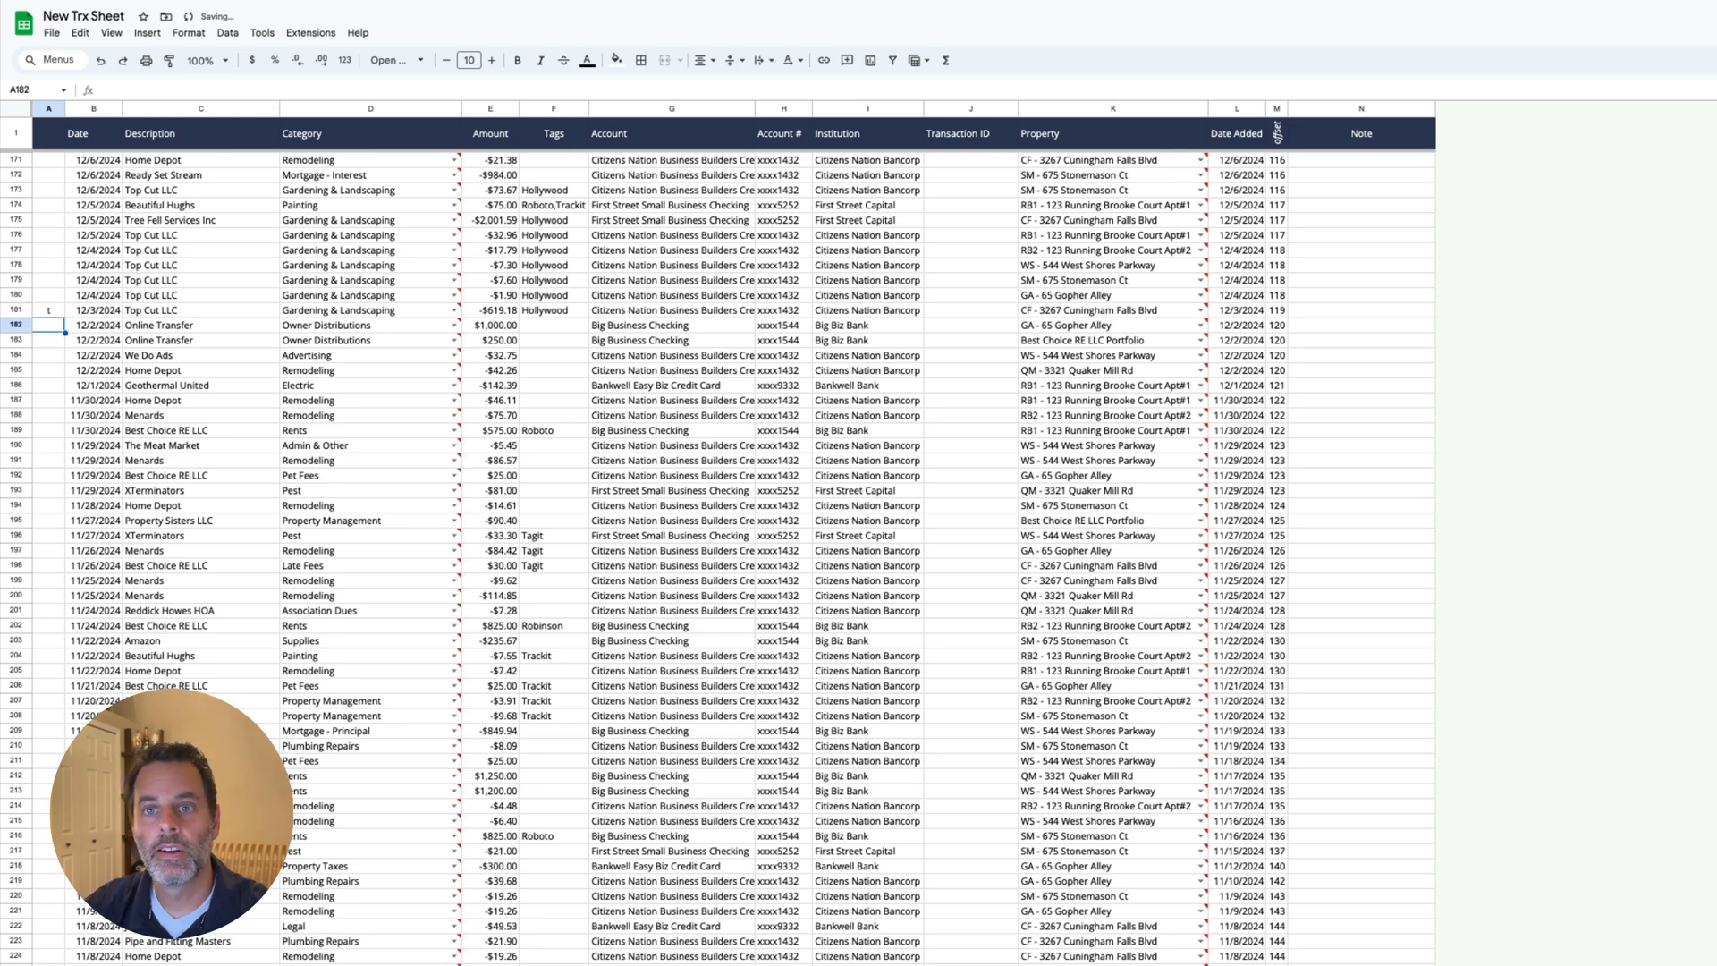
Step: Follow the Selected Transaction link from the QUERY Builder to the flagged row, return, and inspect its Description and Category values
key("alt+Down")
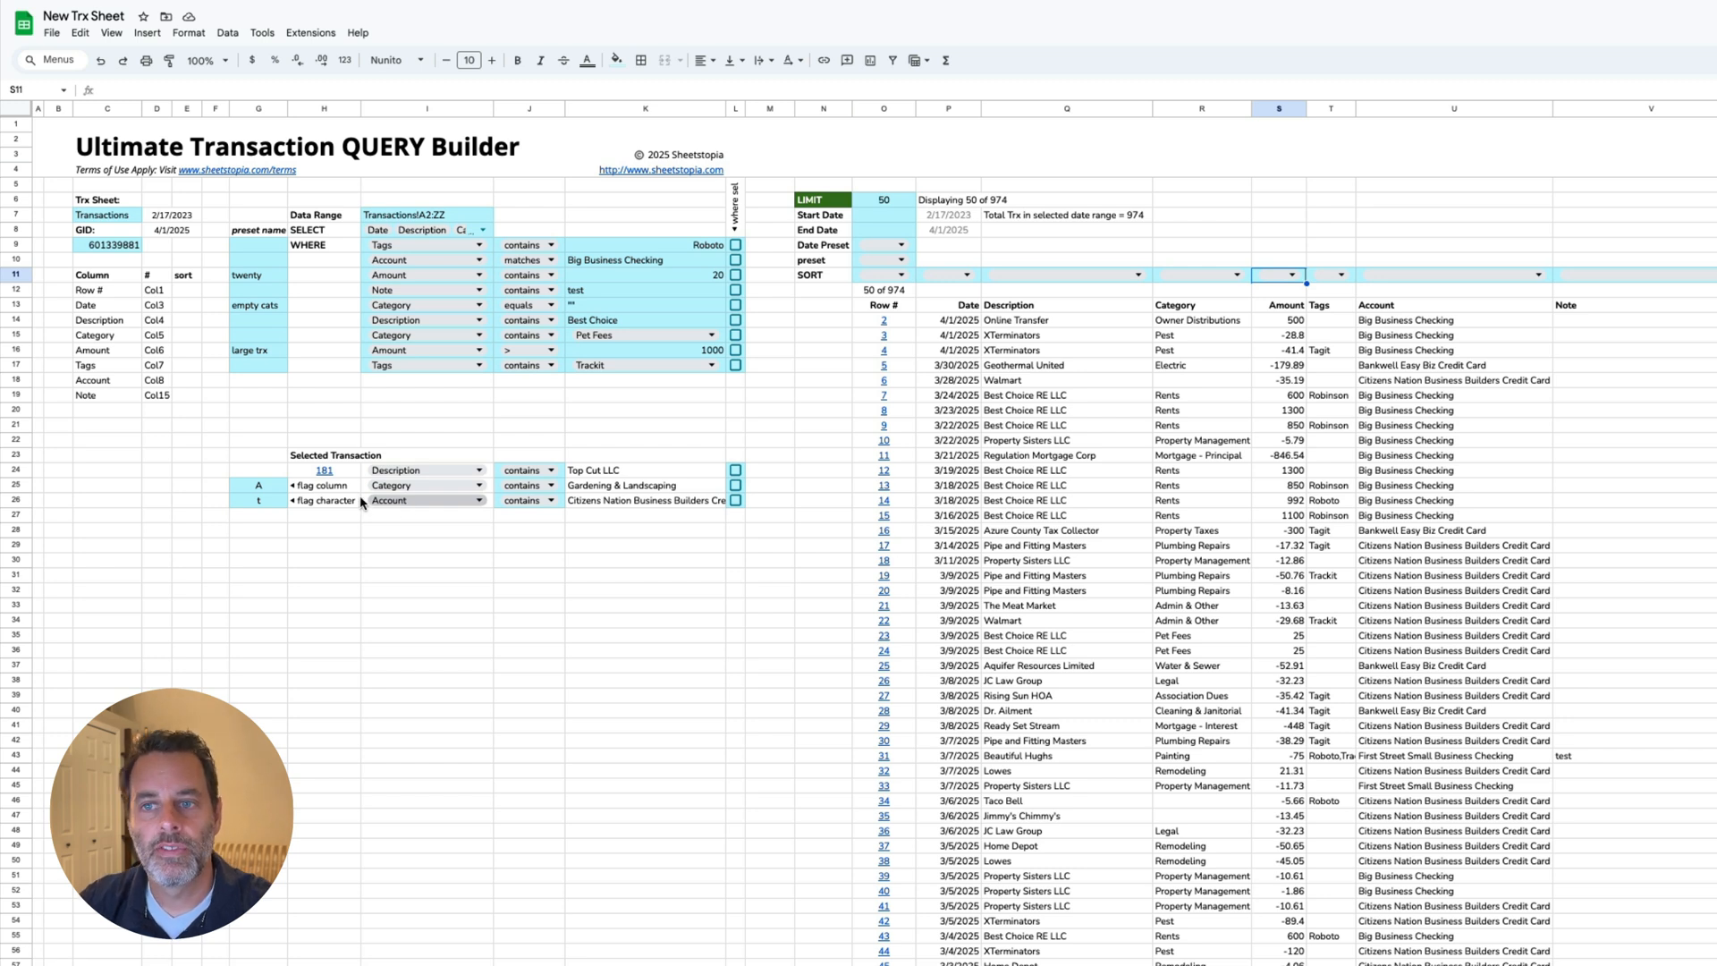
left_click(326, 471)
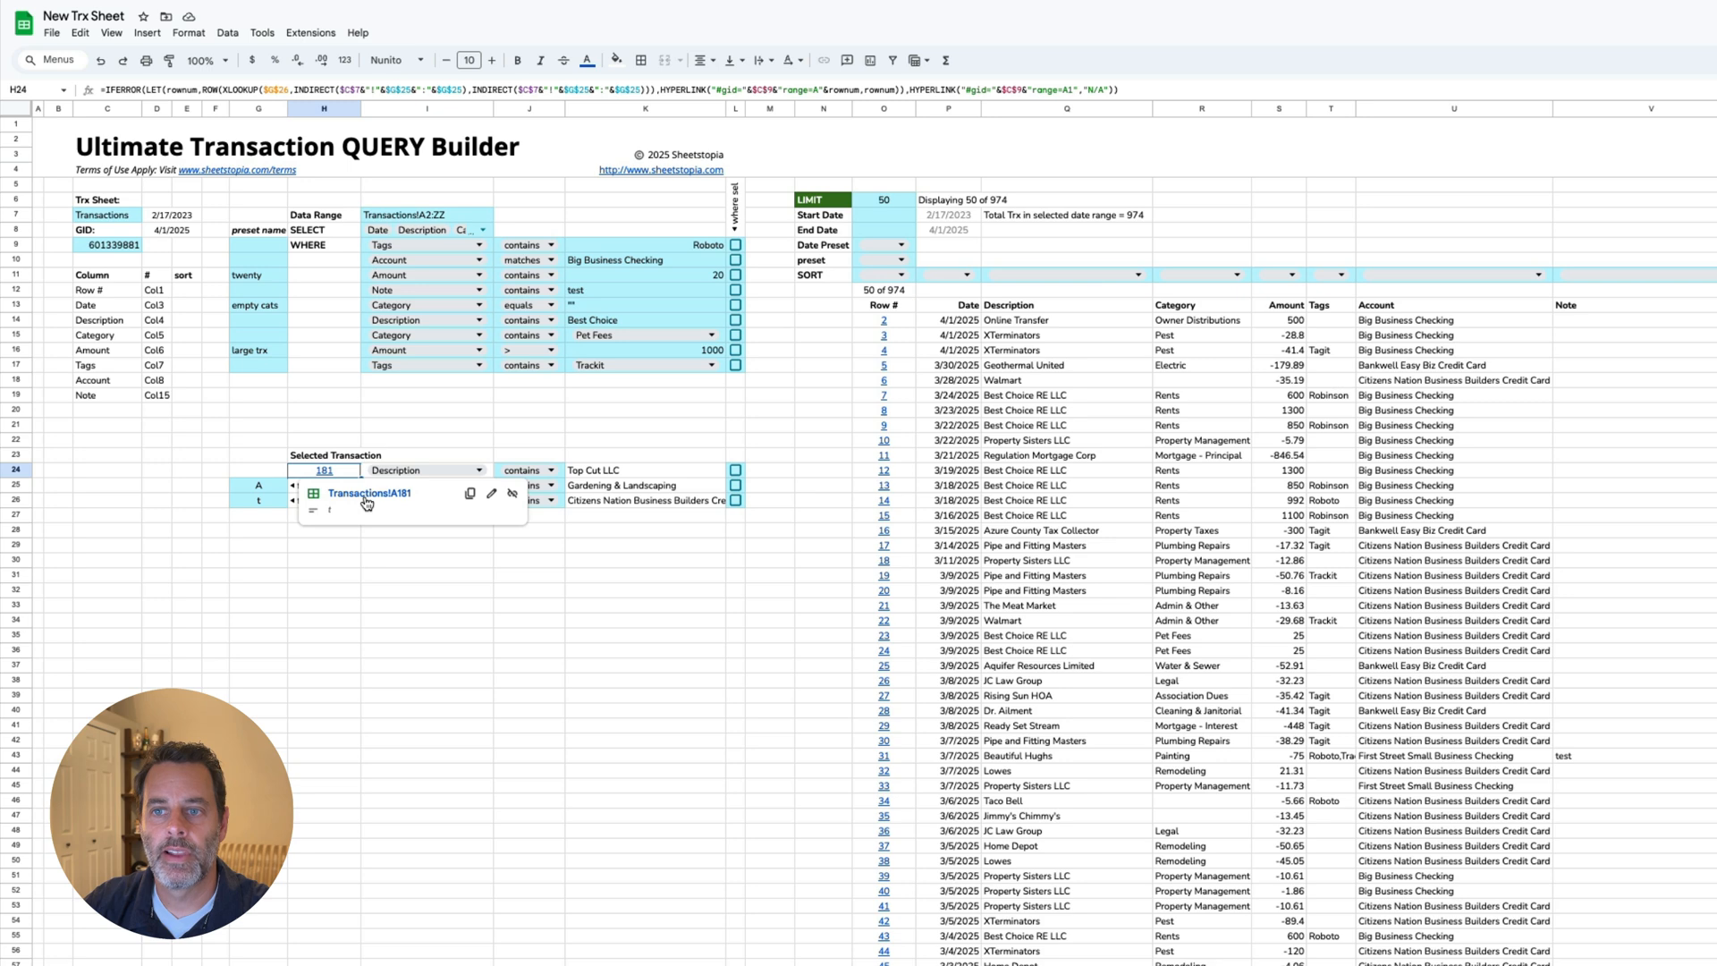
left_click(364, 492)
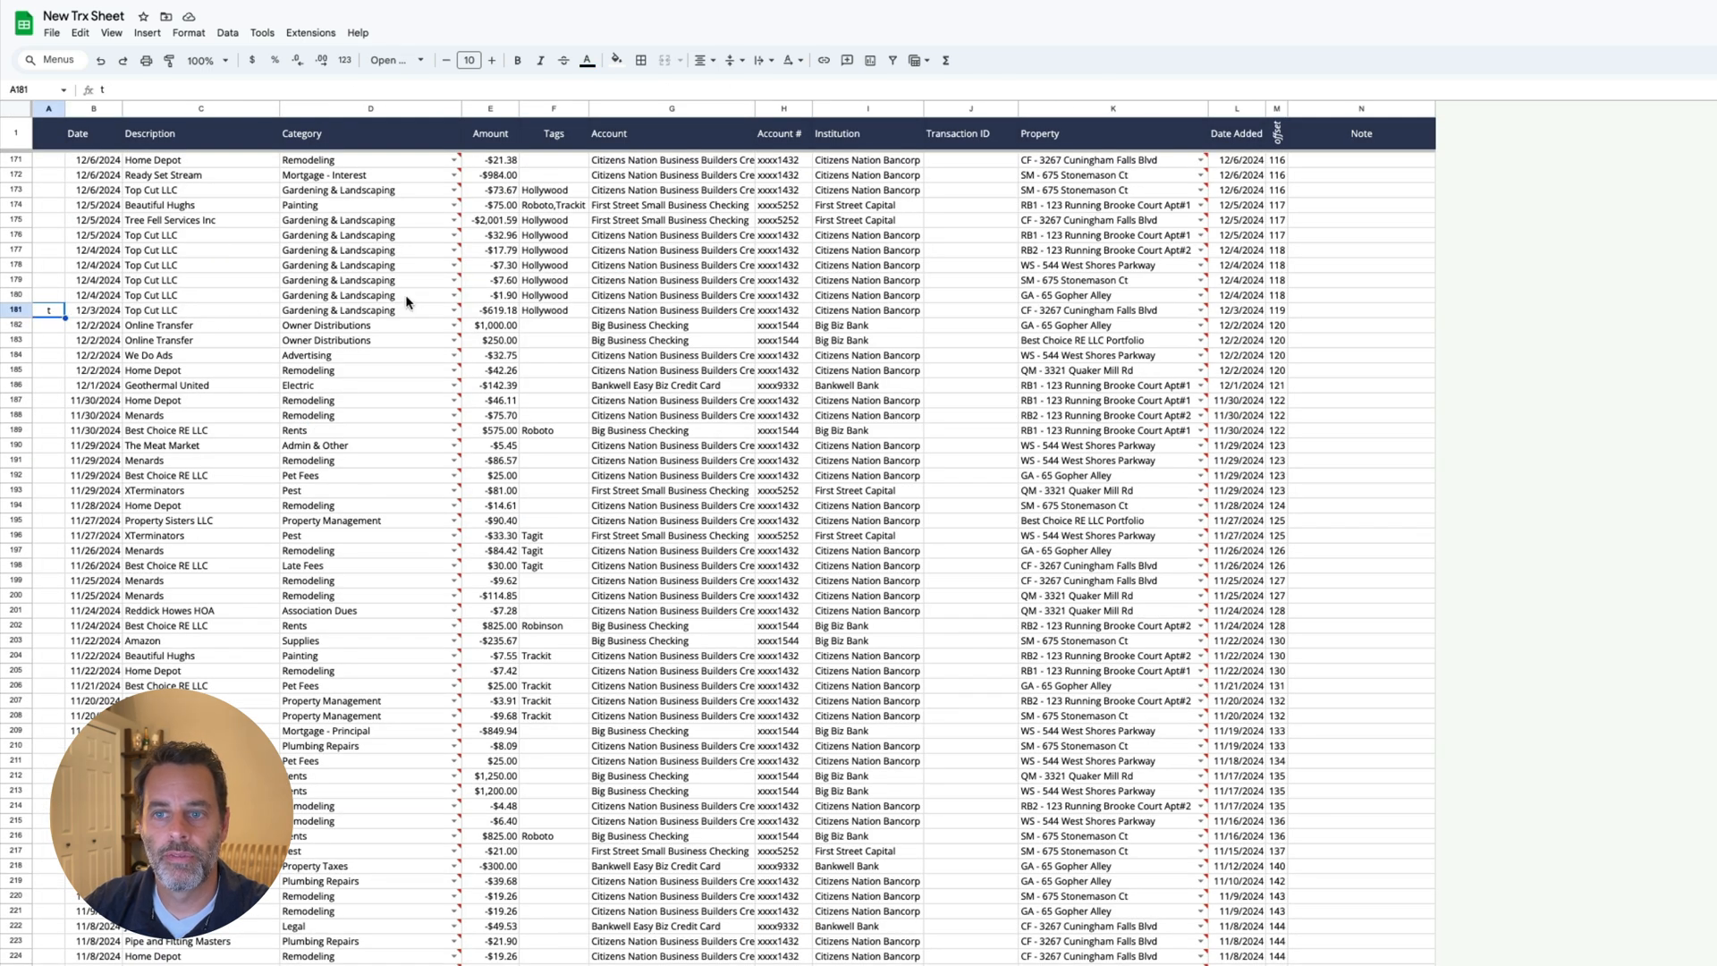
left_click(277, 964)
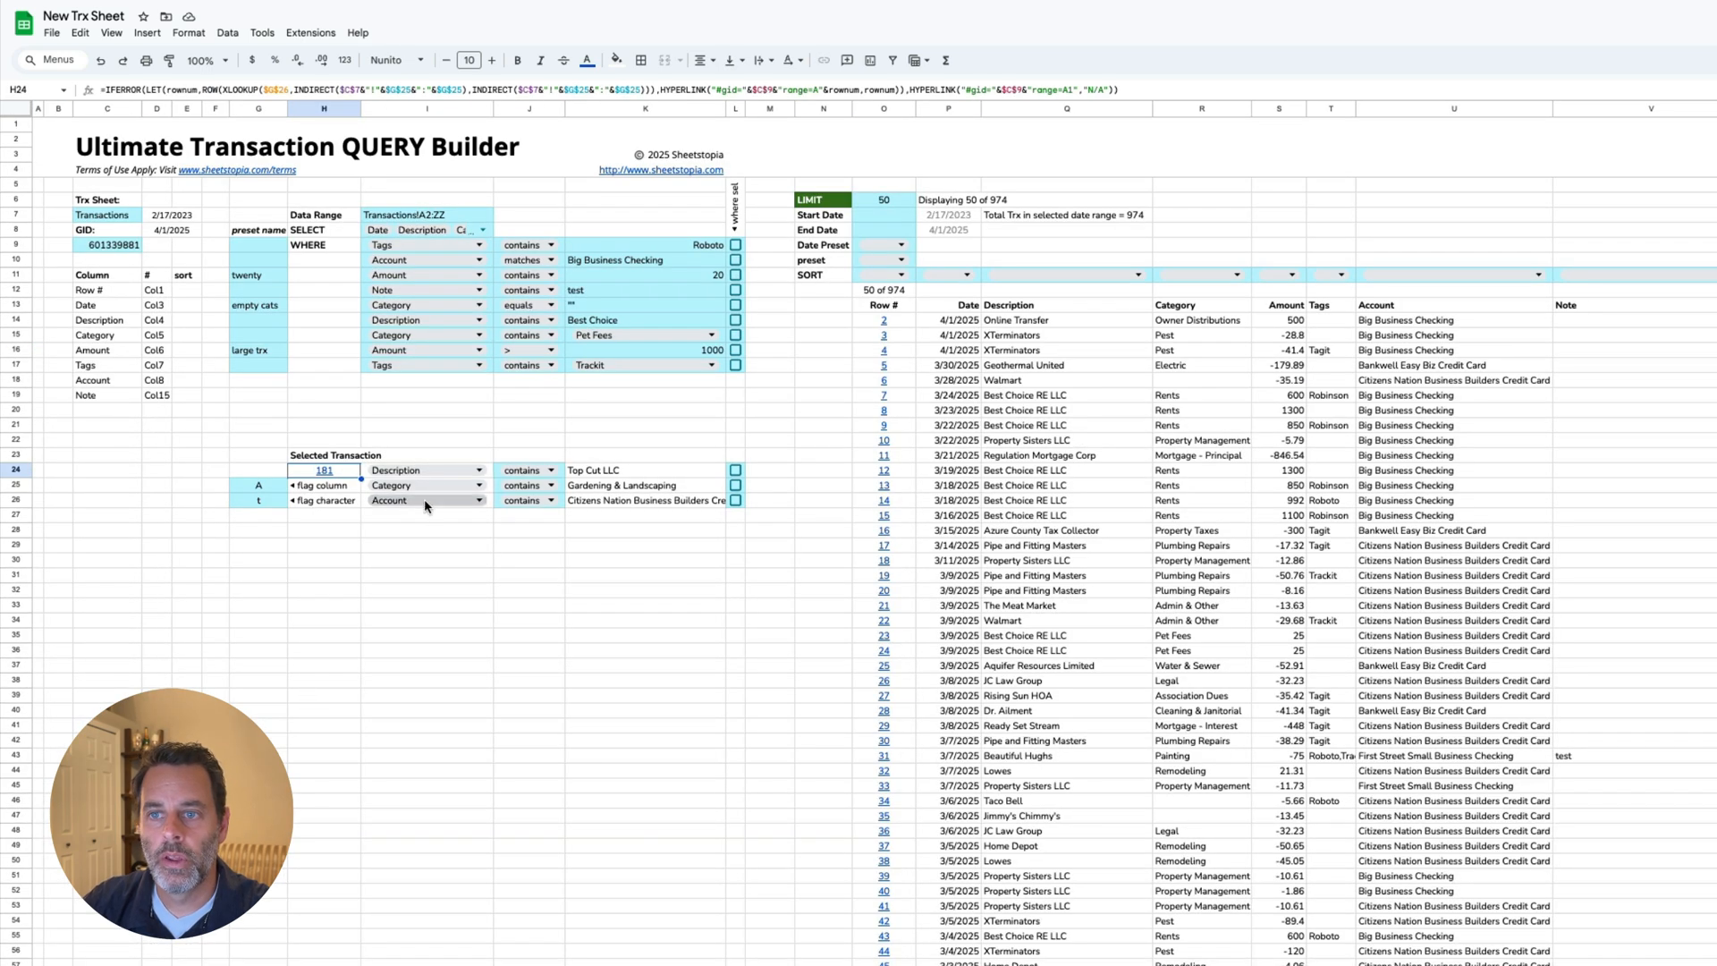
left_click(605, 472)
left_click(620, 489)
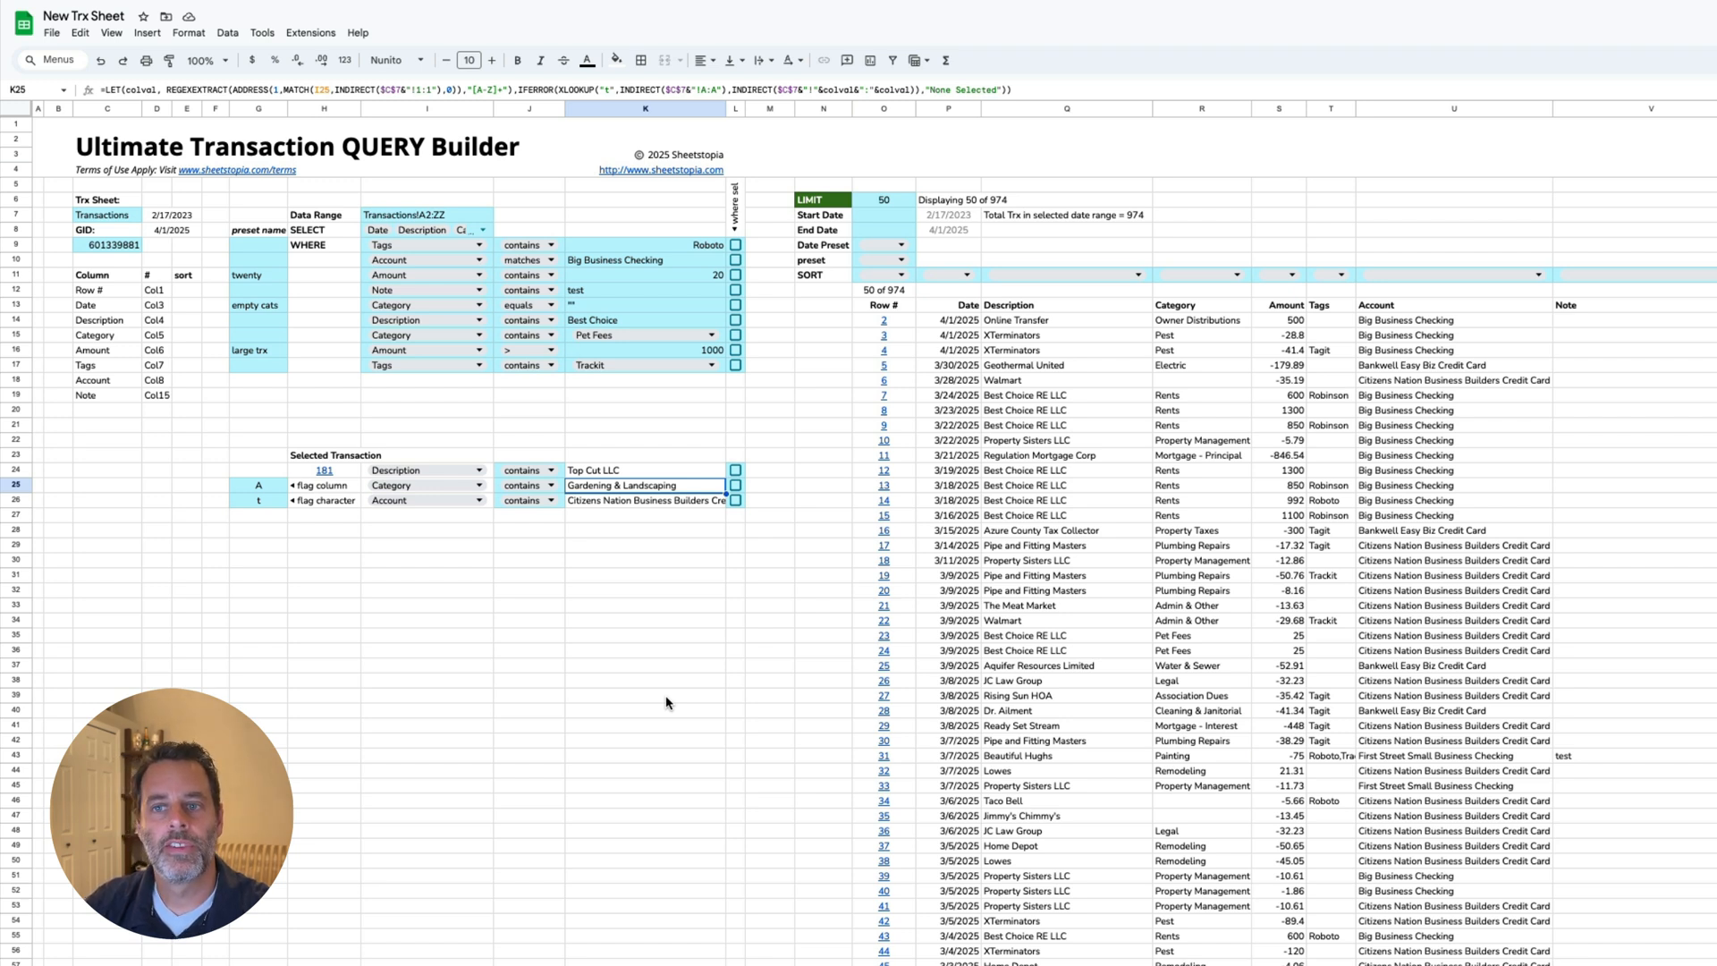
Step: Enable all three Selected Transaction conditions: Description, Category and Account
left_click(744, 473)
key("shift+Down")
key("shift+Down")
key("space")
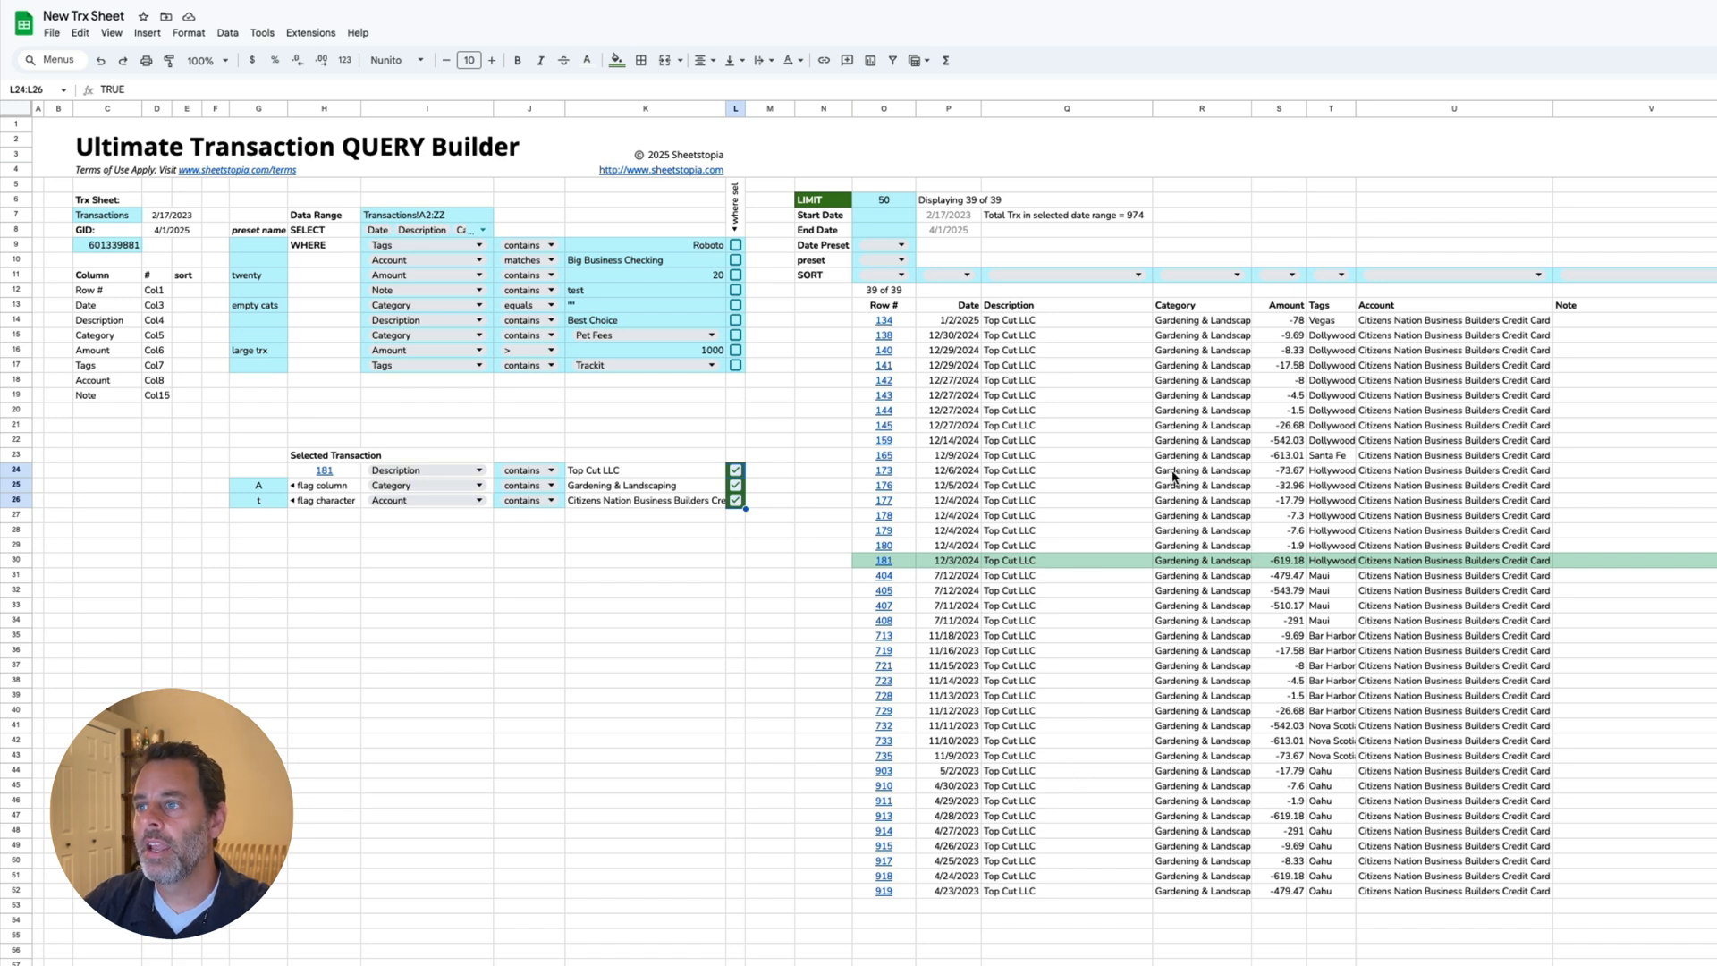
Step: Widen the Tags column of the results and set its SORT order to desc
left_click(1290, 249)
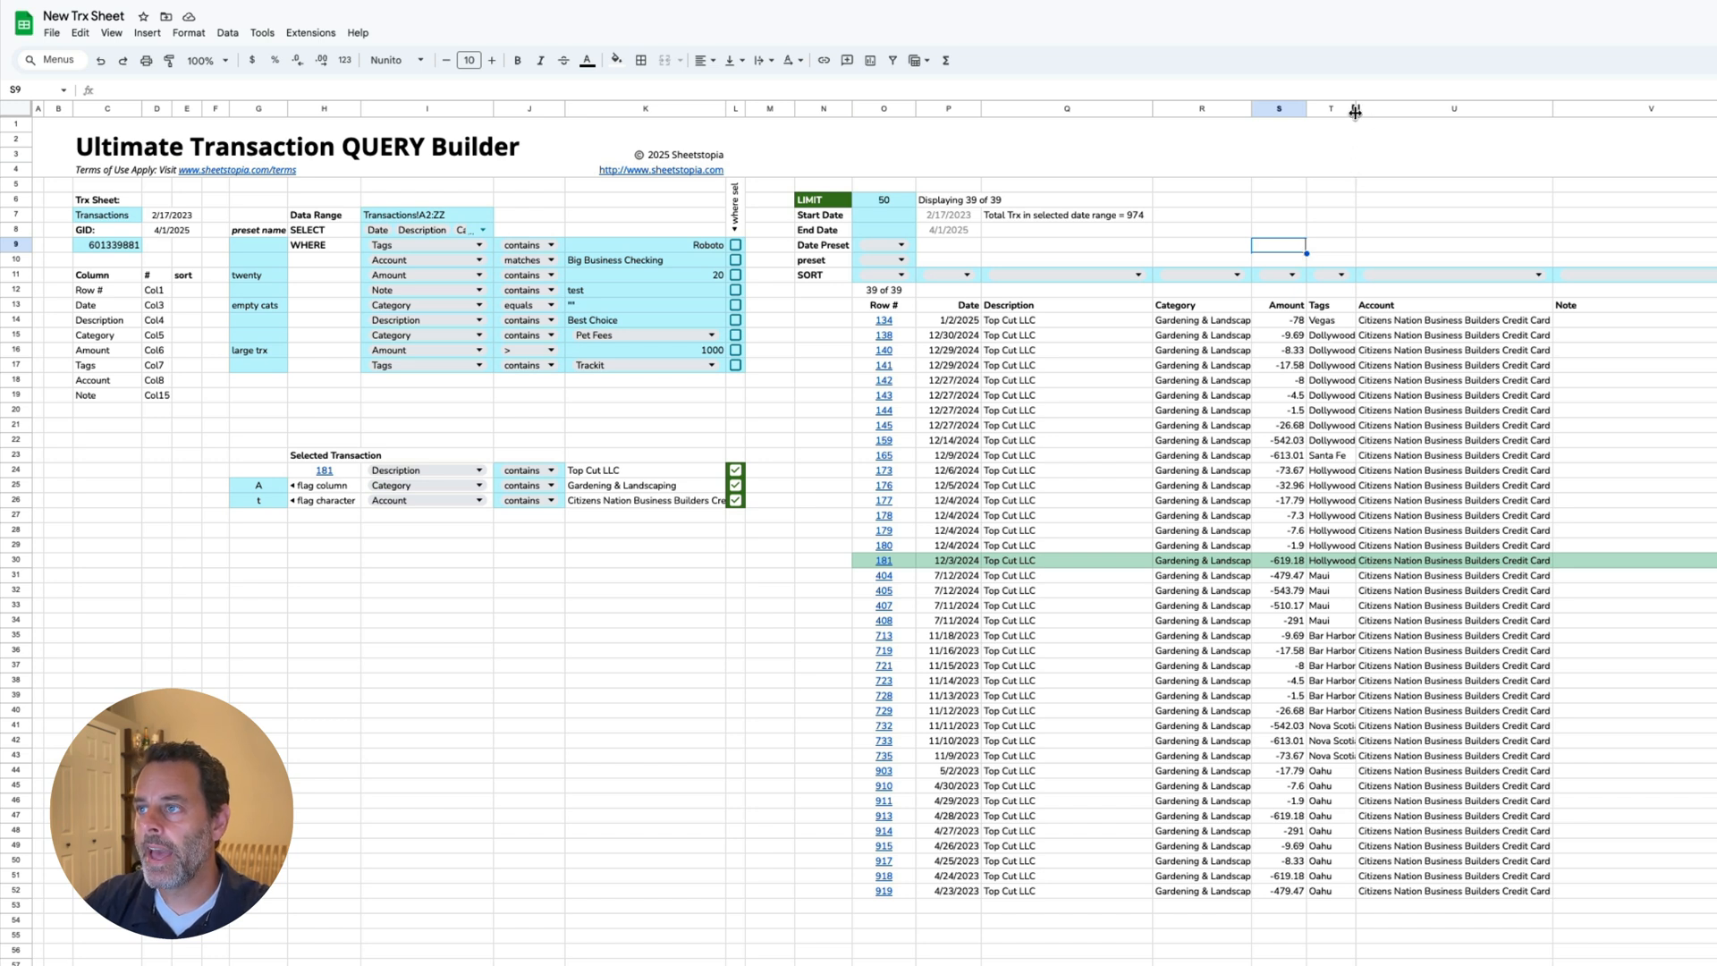
mouse_move(1355, 111)
left_mouse_down()
mouse_move(1400, 111)
mouse_move(1371, 110)
left_mouse_up()
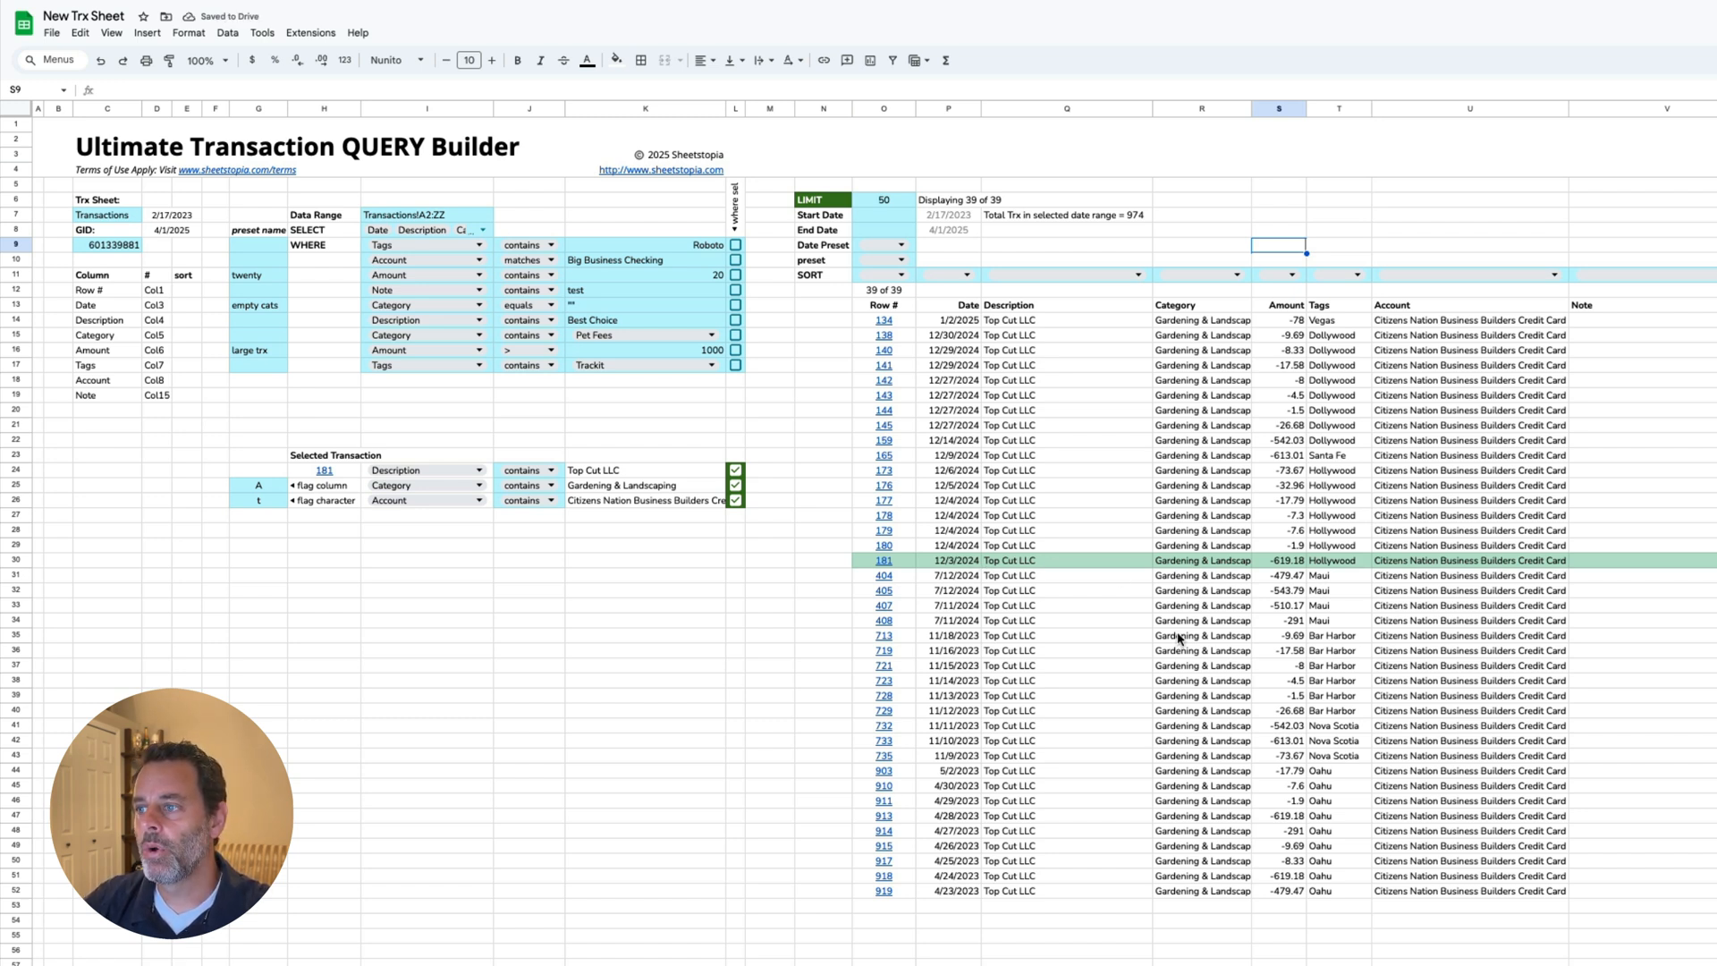
left_click(1357, 276)
left_click(1328, 297)
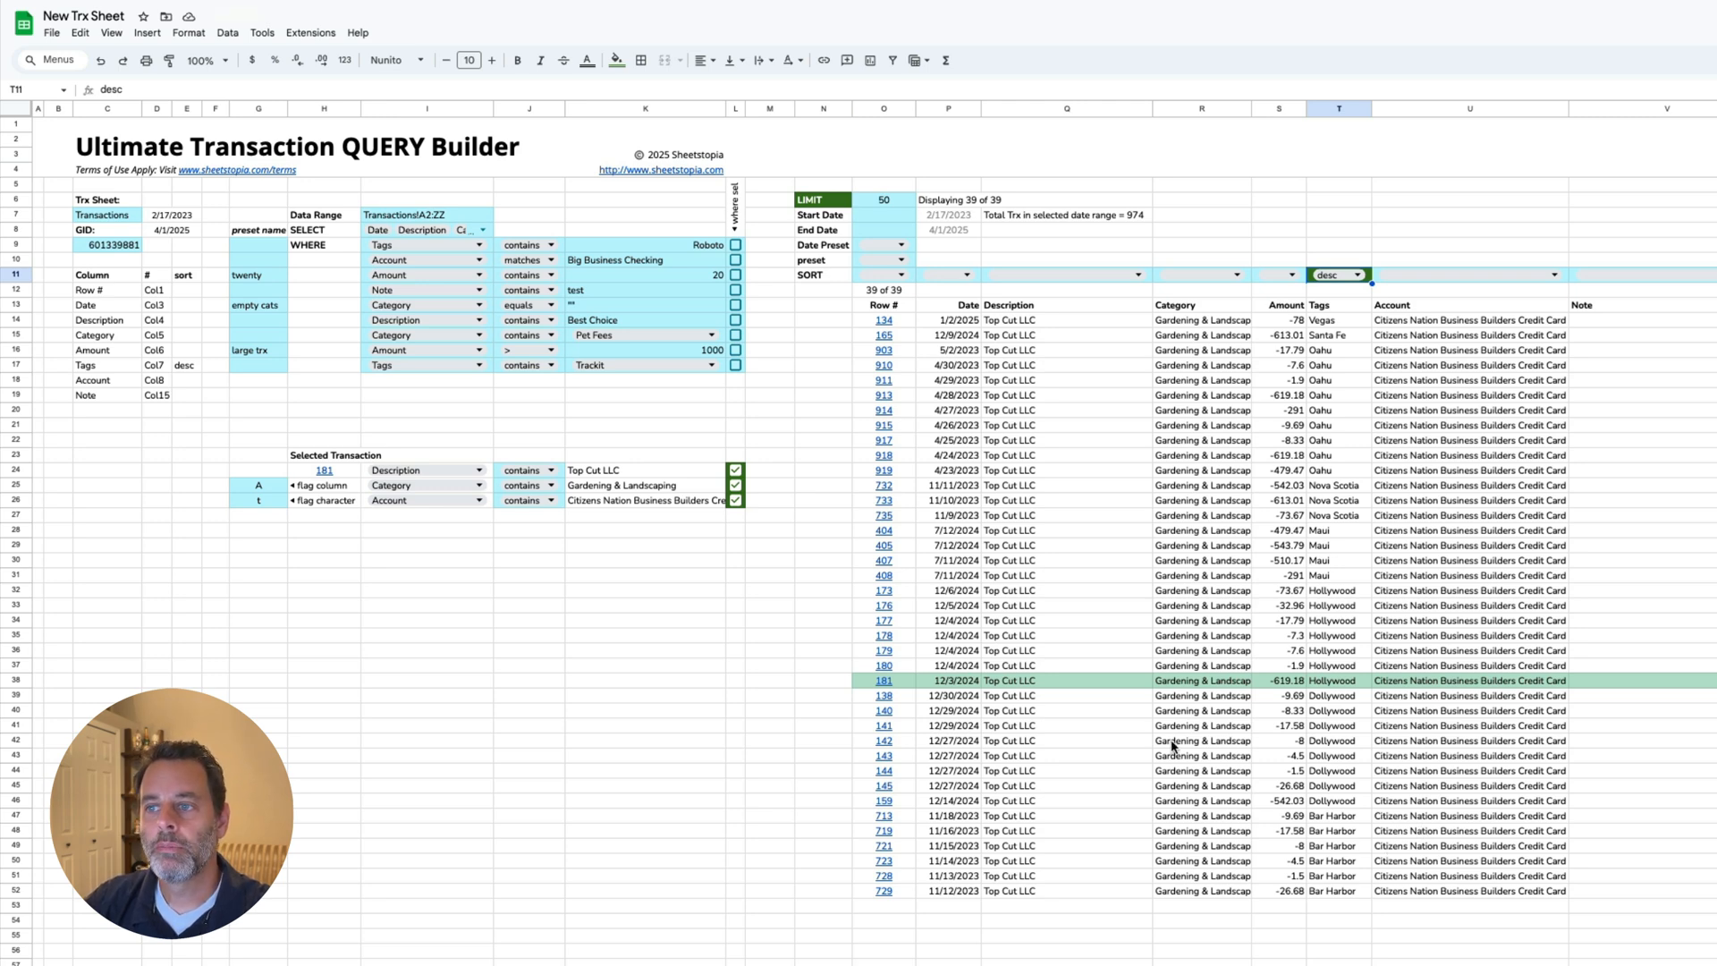
Step: Follow the row 735 link from the results to its entry in the Transactions sheet and return to the QUERY Builder
left_click(887, 518)
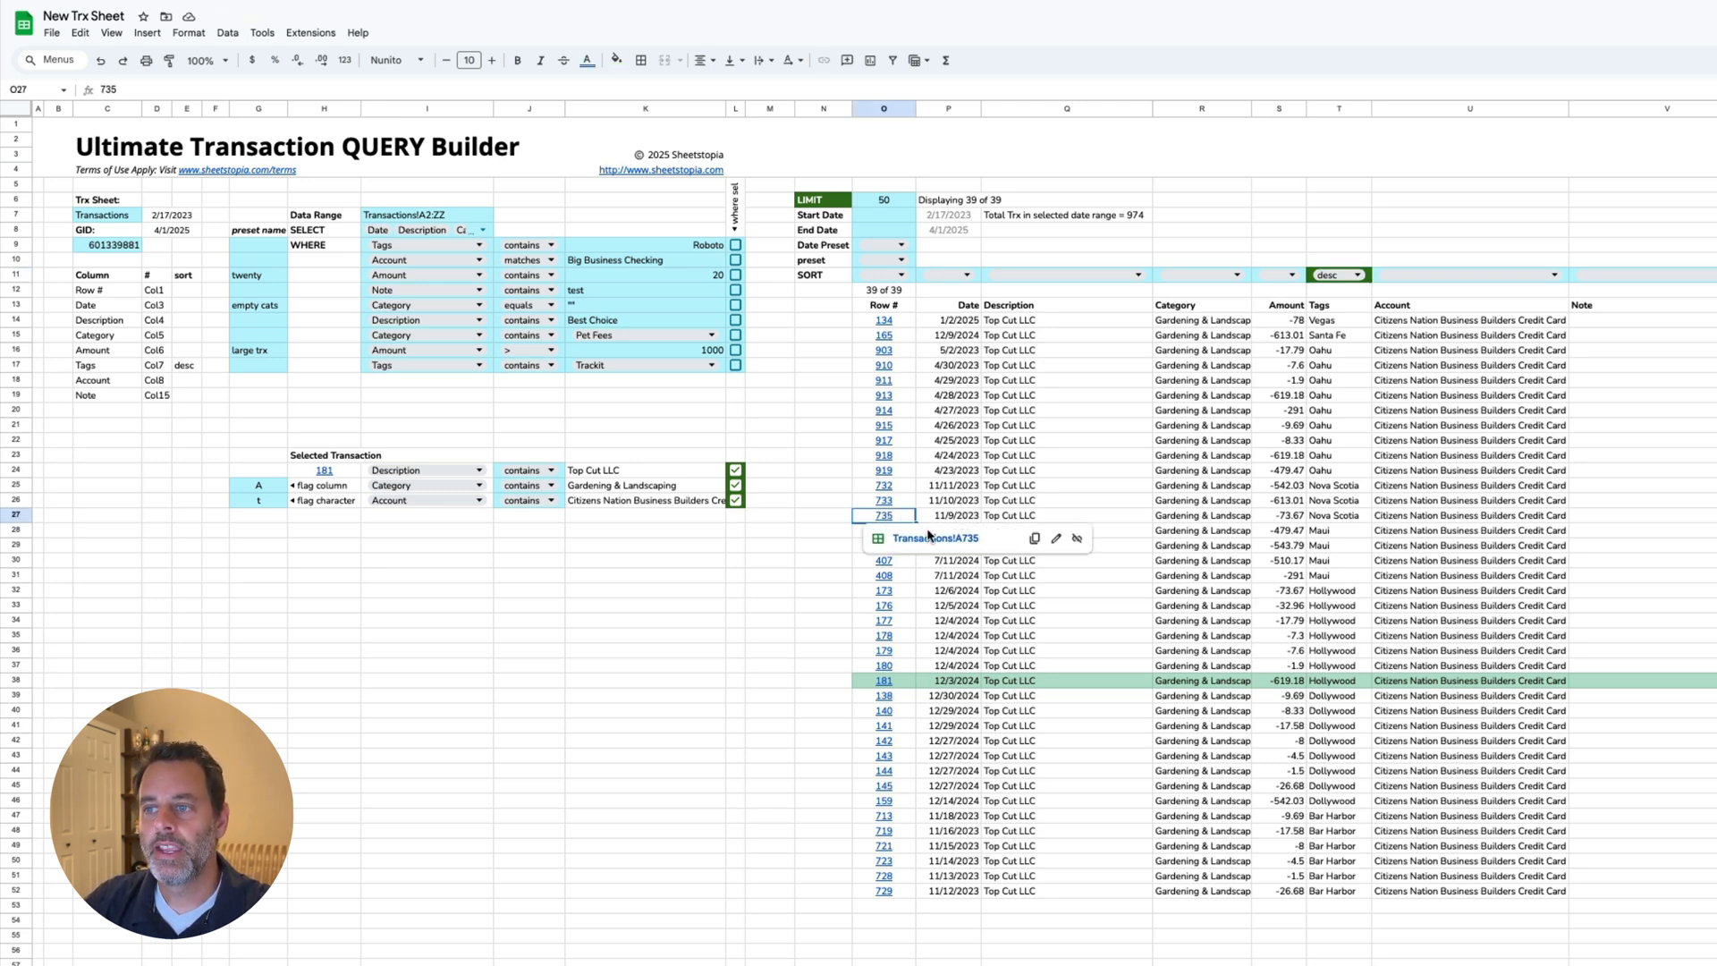
left_click(927, 535)
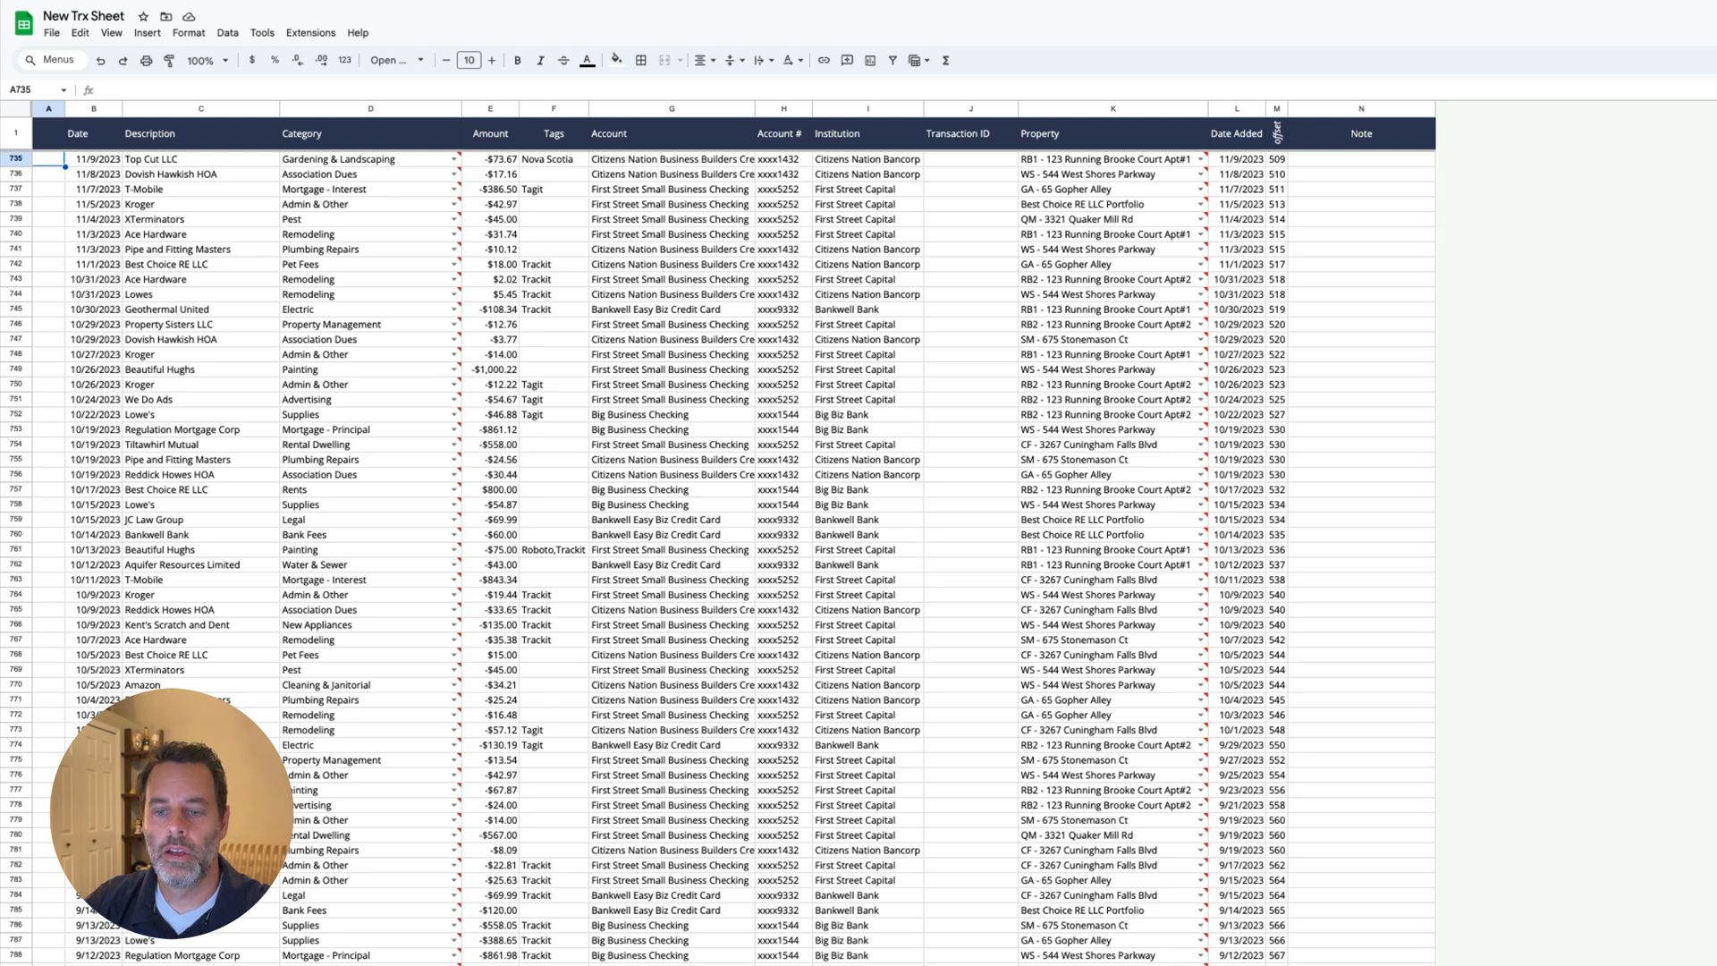
key("alt+Down")
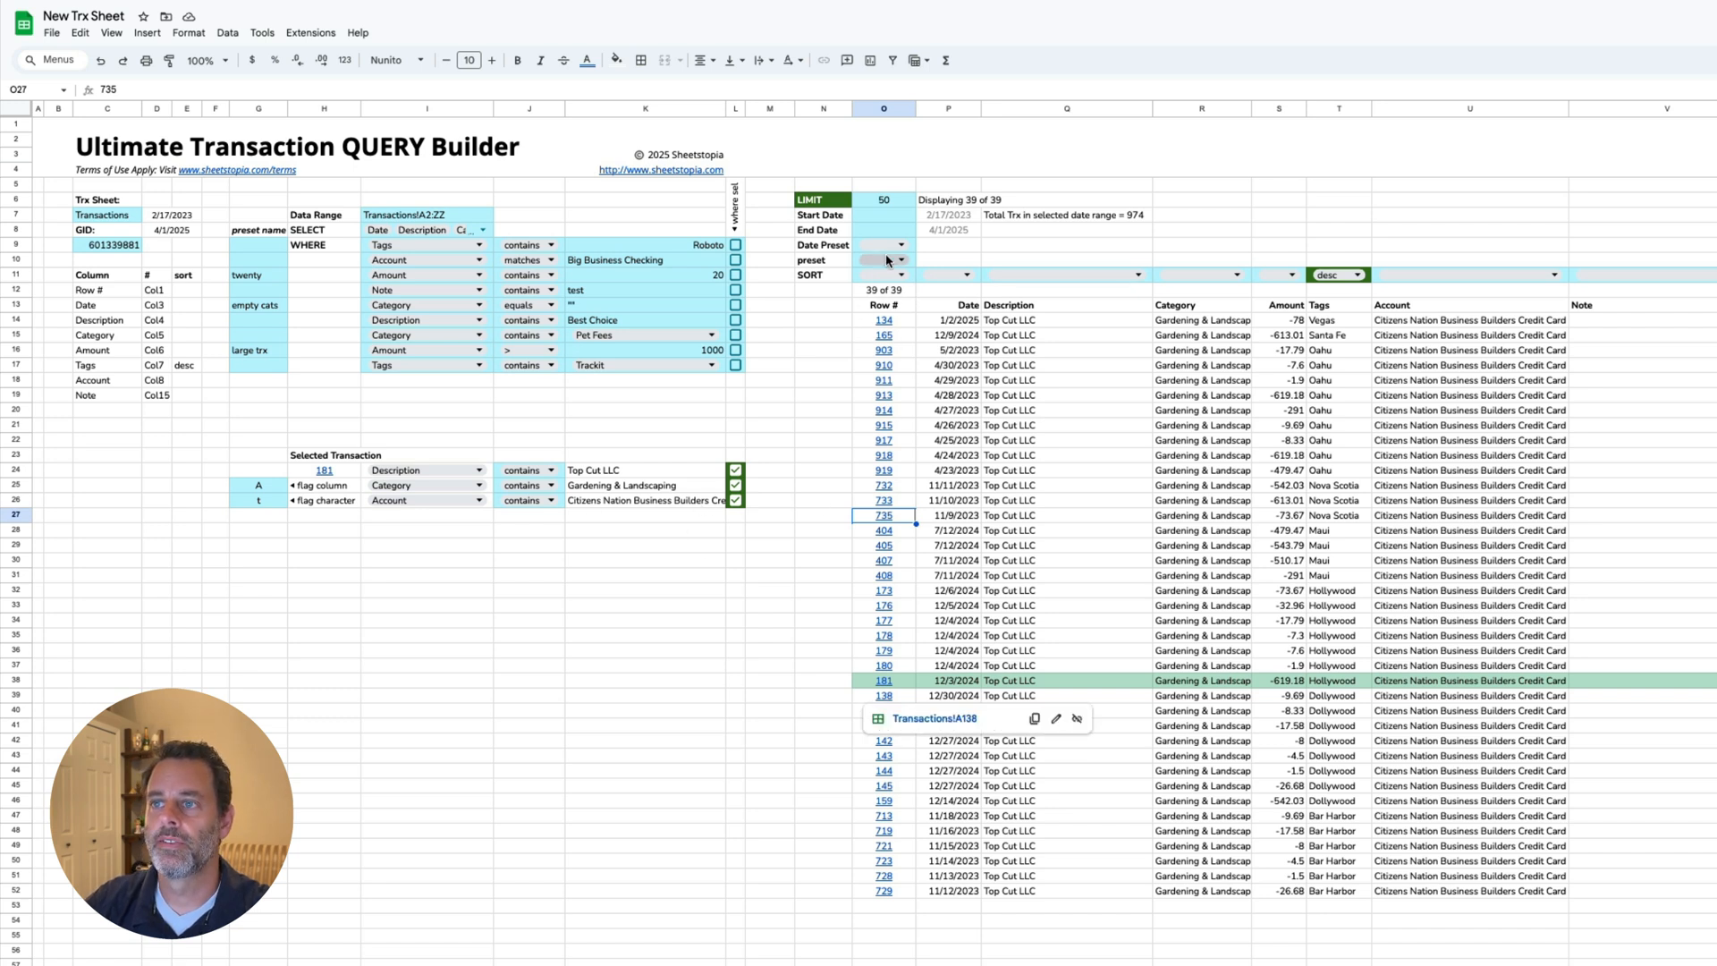
mouse_move(909, 442)
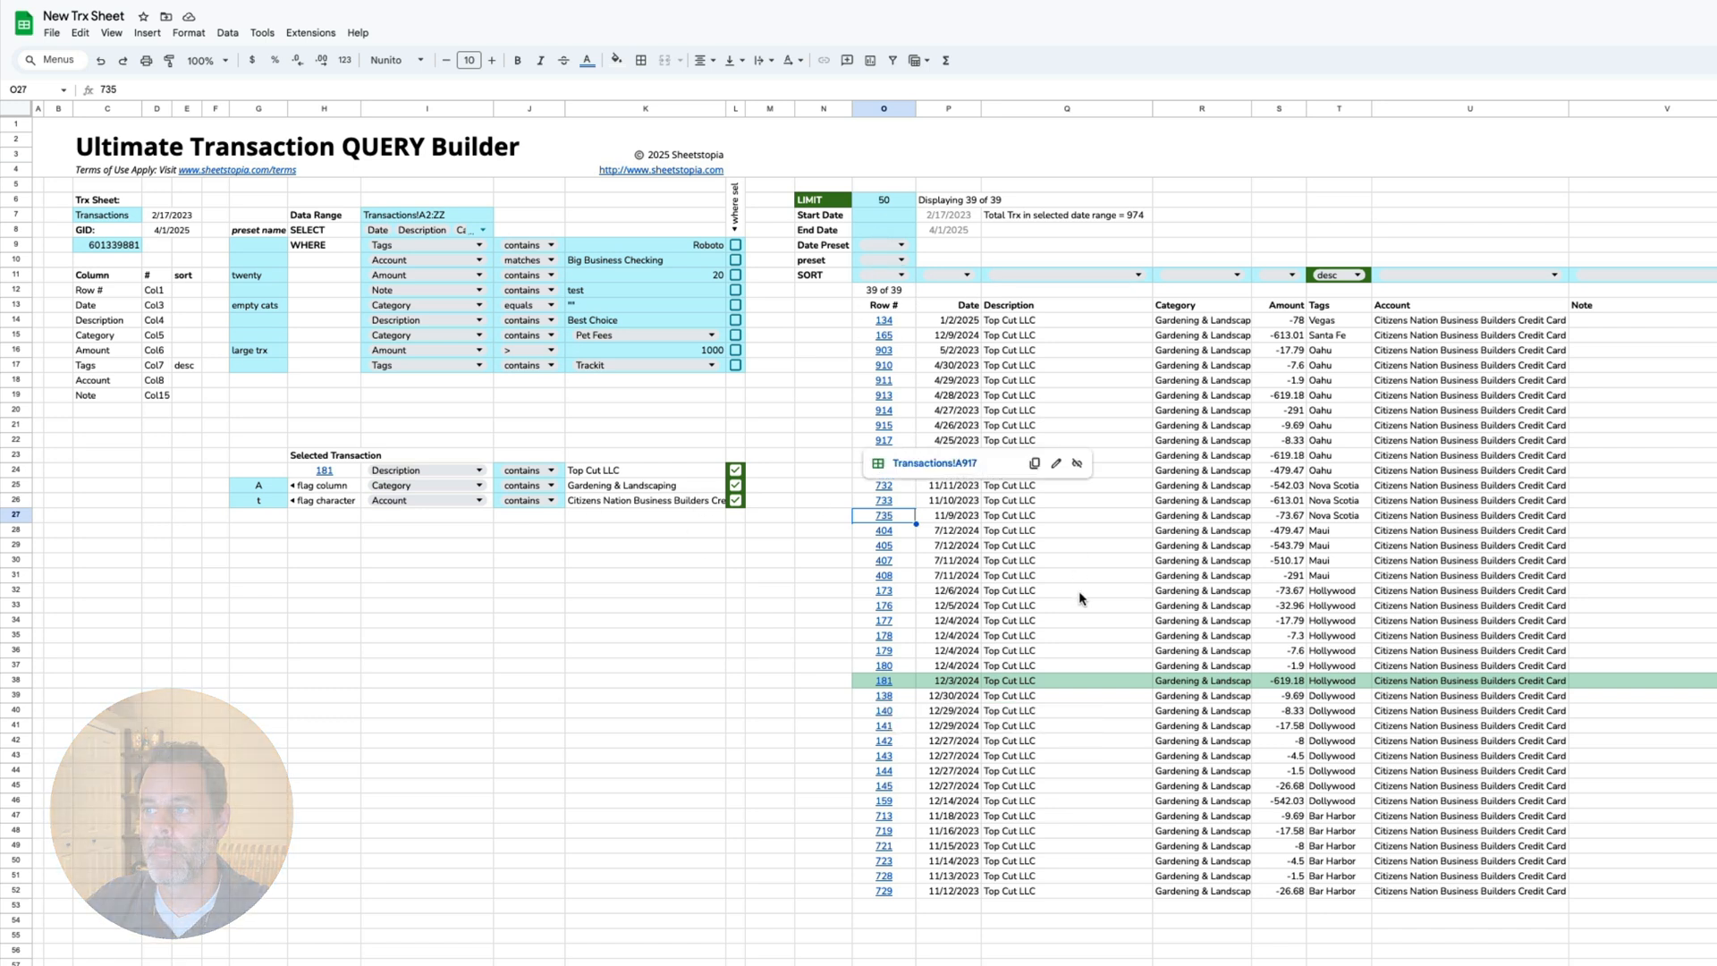
left_click(966, 322)
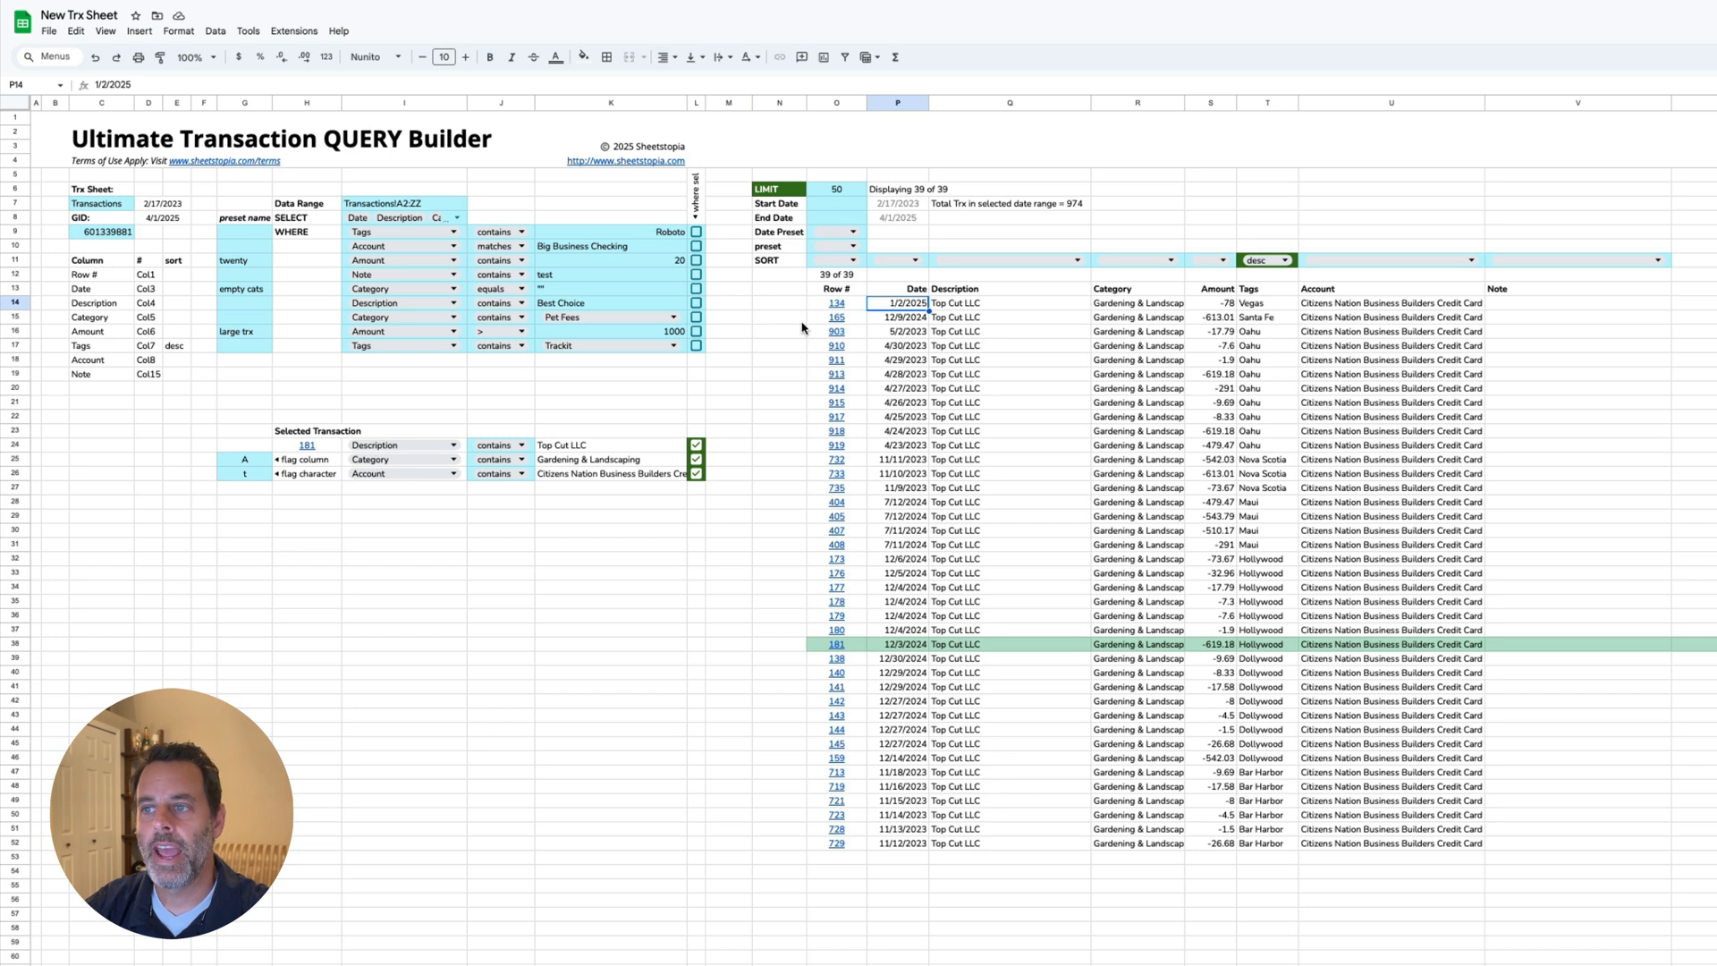
Step: Preview the row links in the results and highlight the Hollywood-tagged rows from 173 through 181
mouse_move(808, 371)
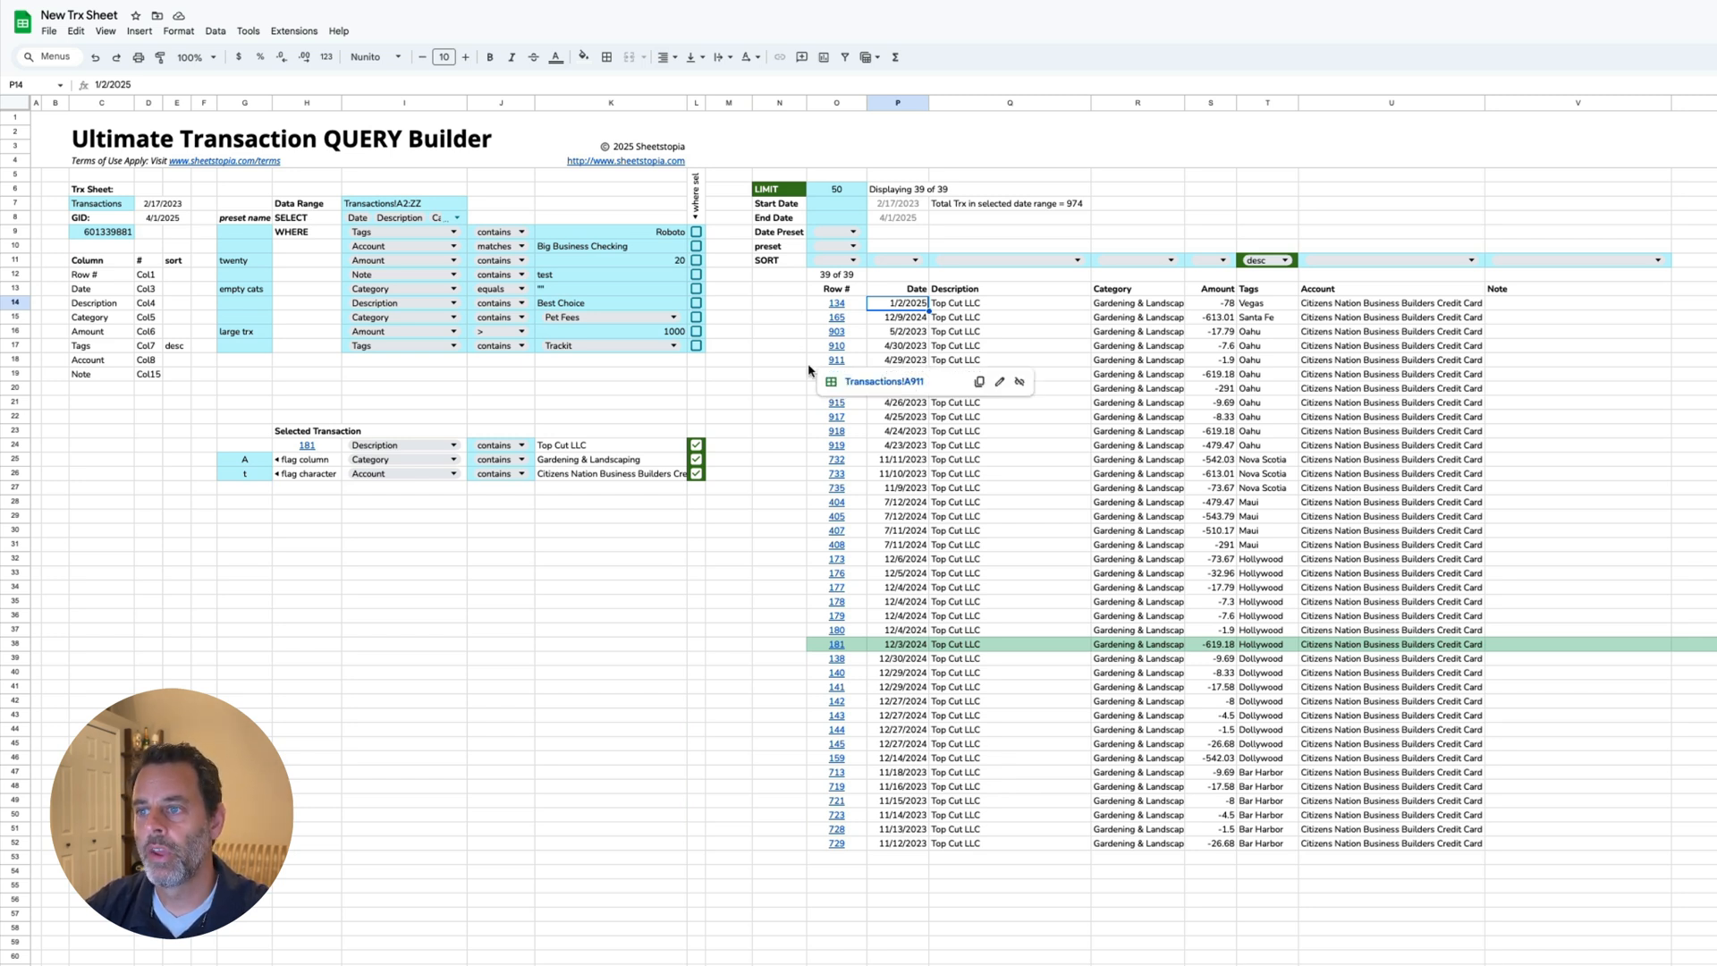
mouse_move(841, 522)
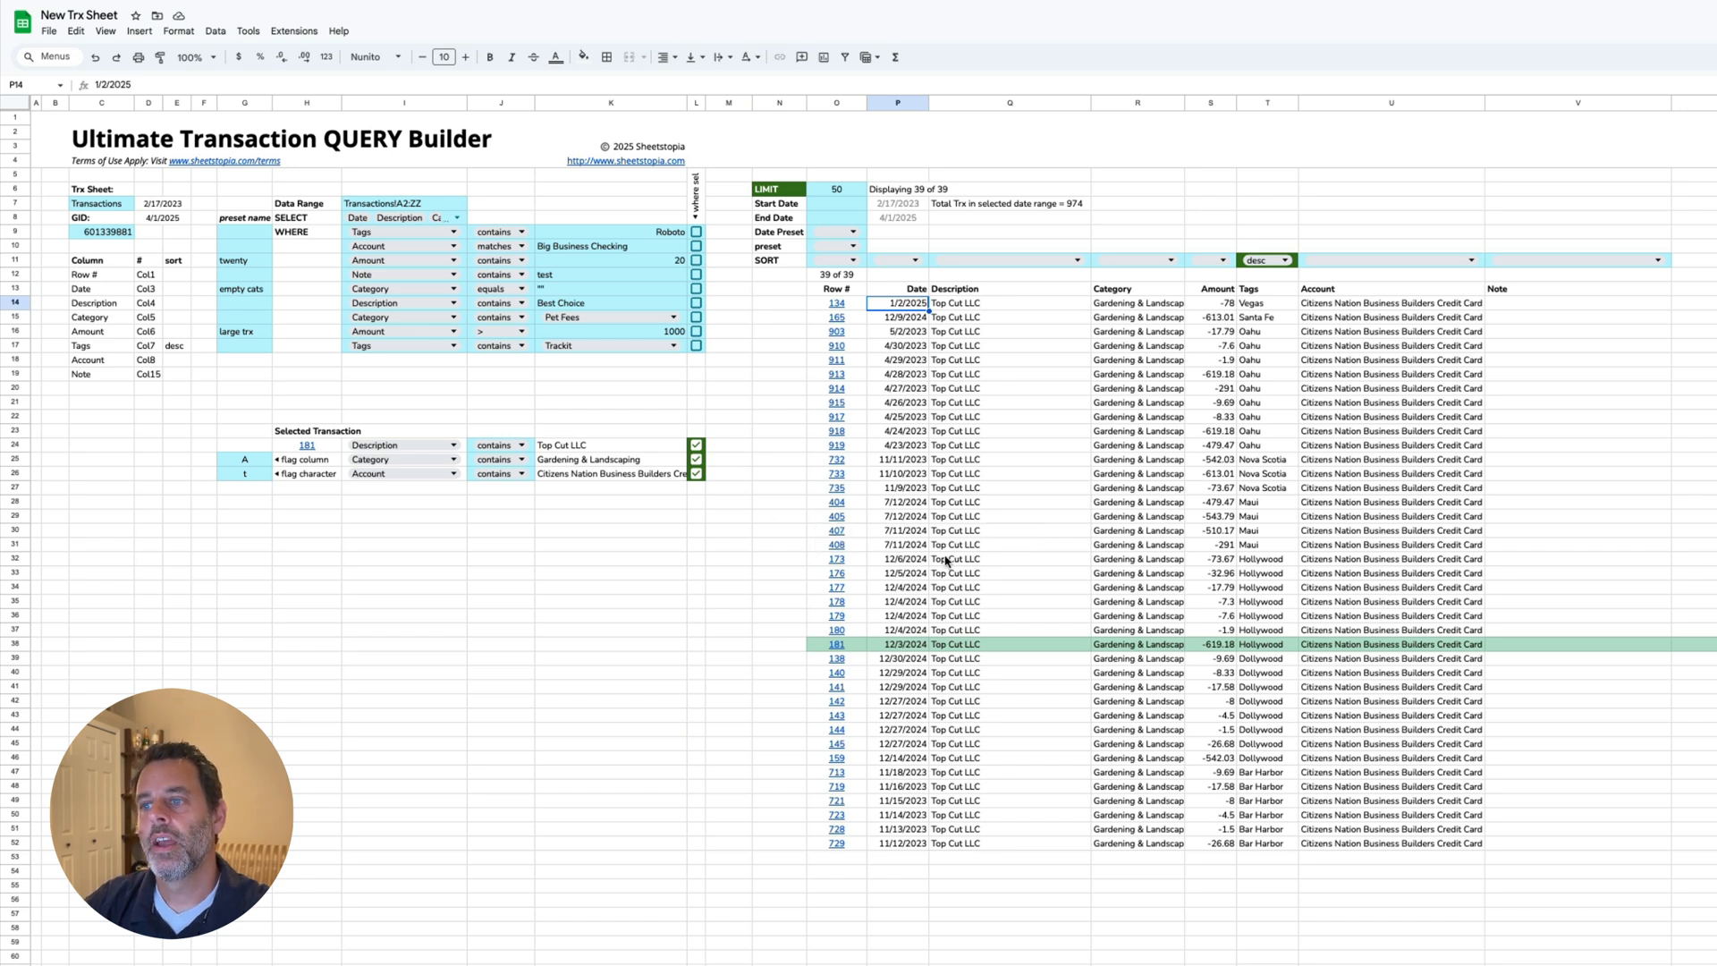
mouse_move(852, 573)
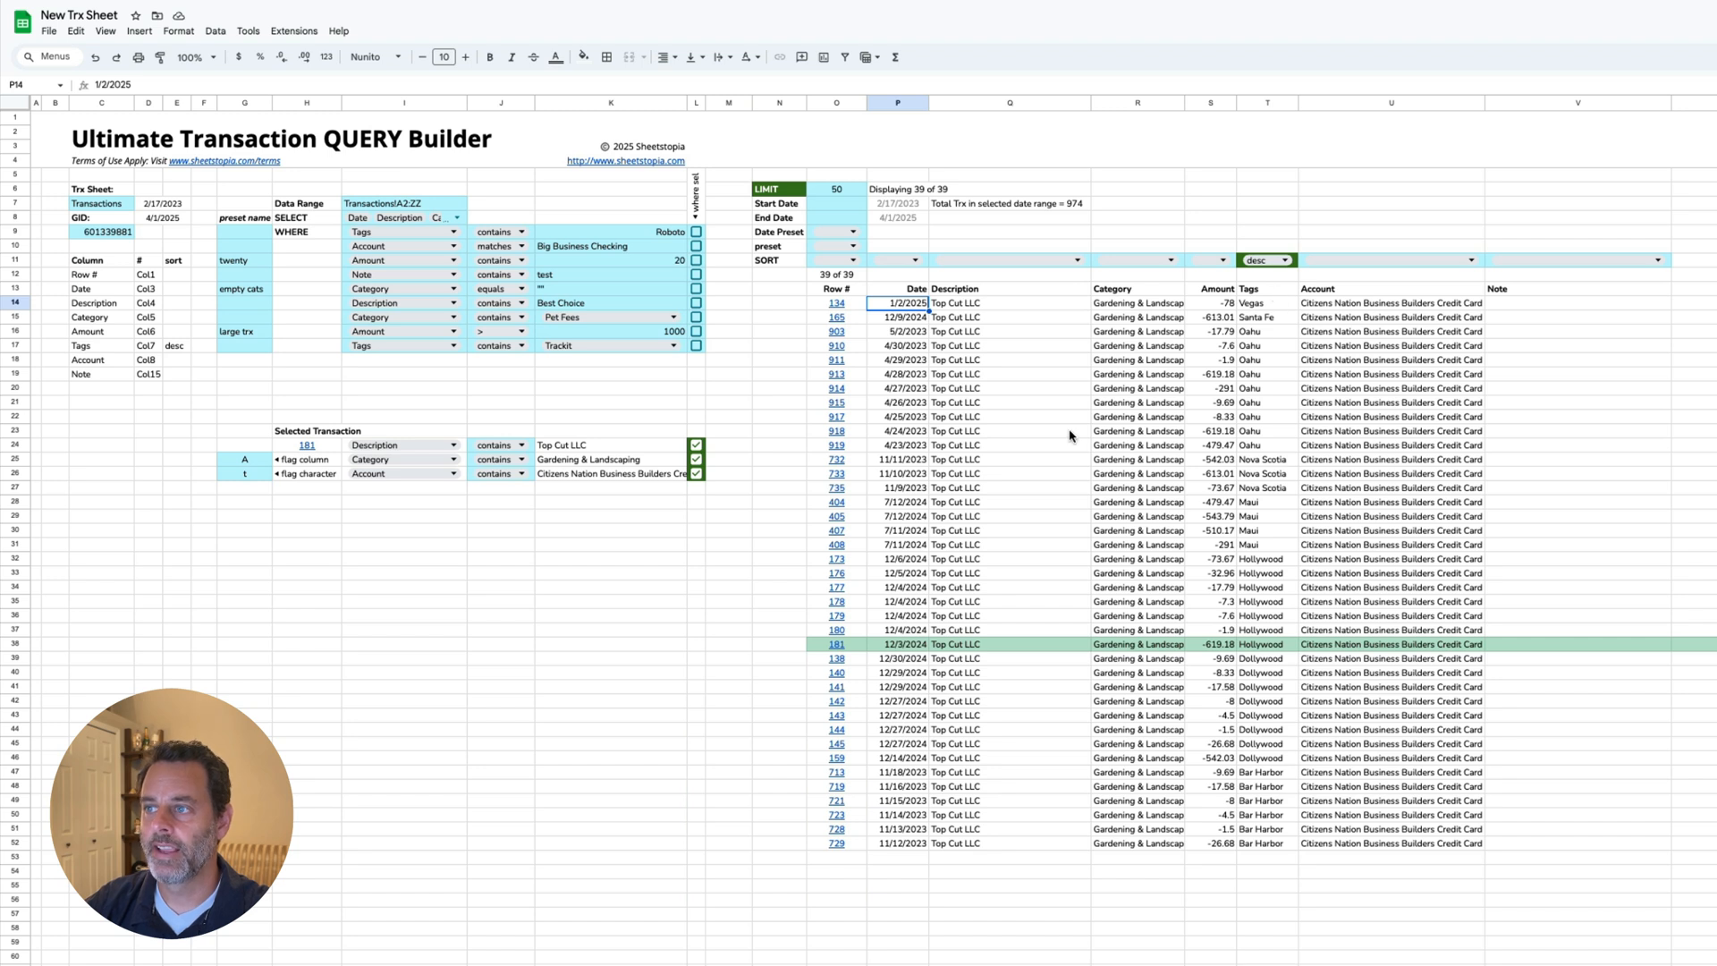
left_click_drag(857, 561, 1452, 649)
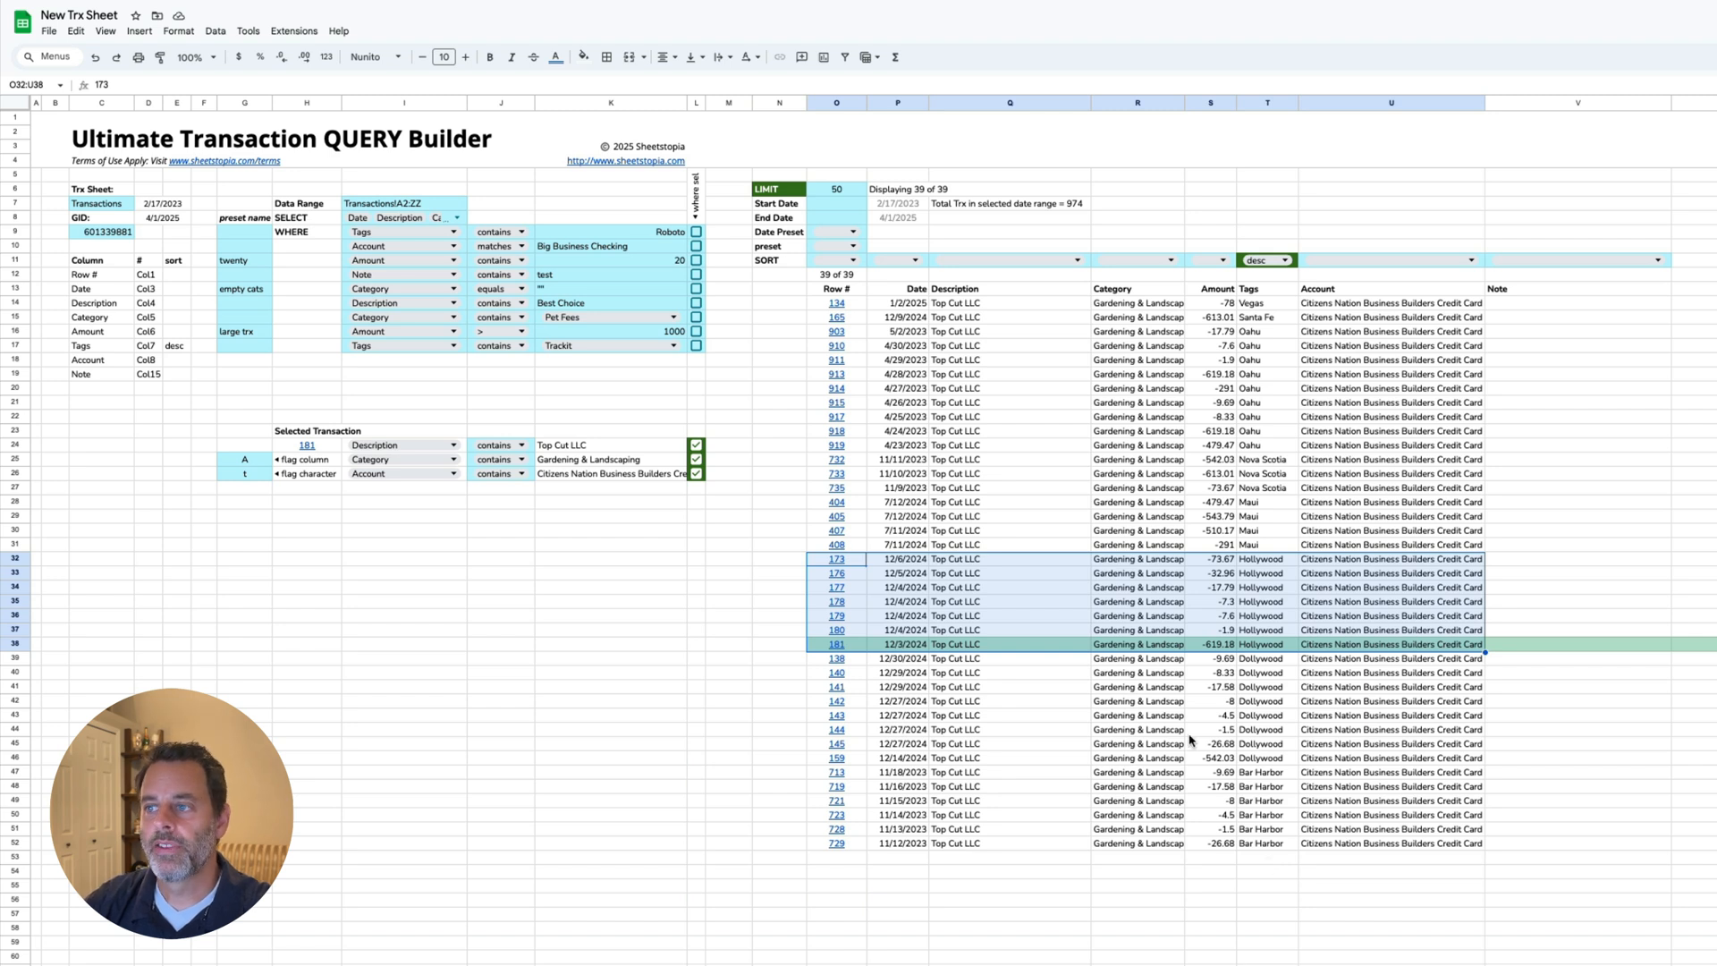
left_click(791, 311)
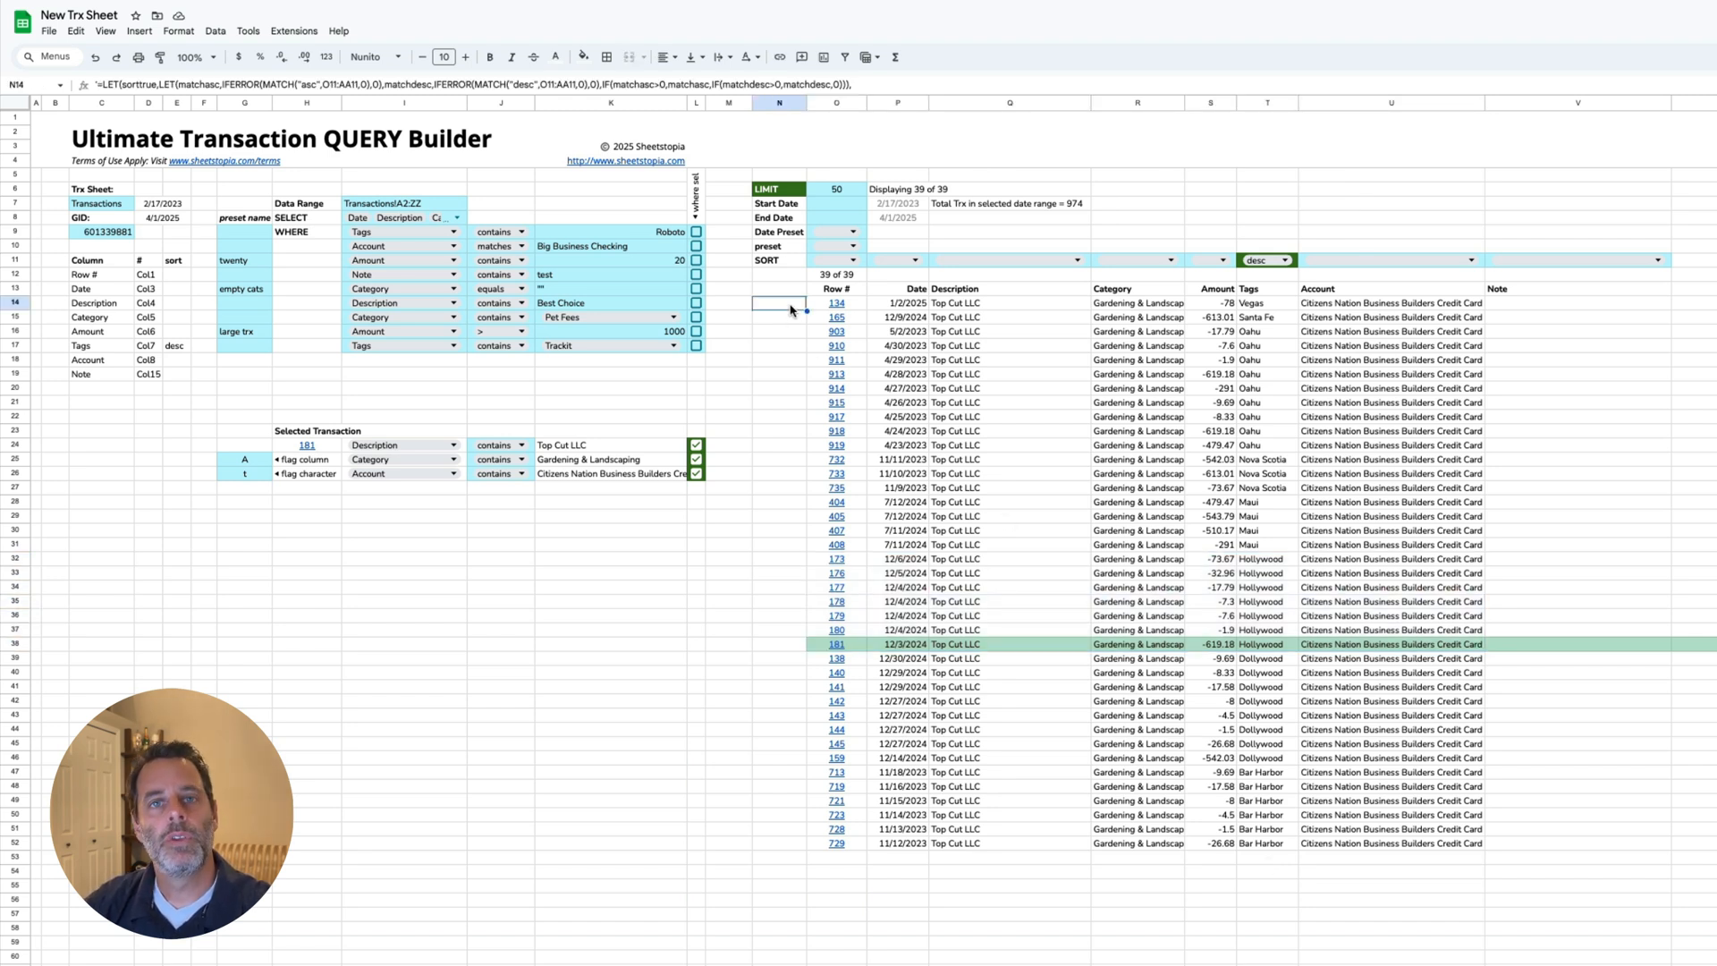